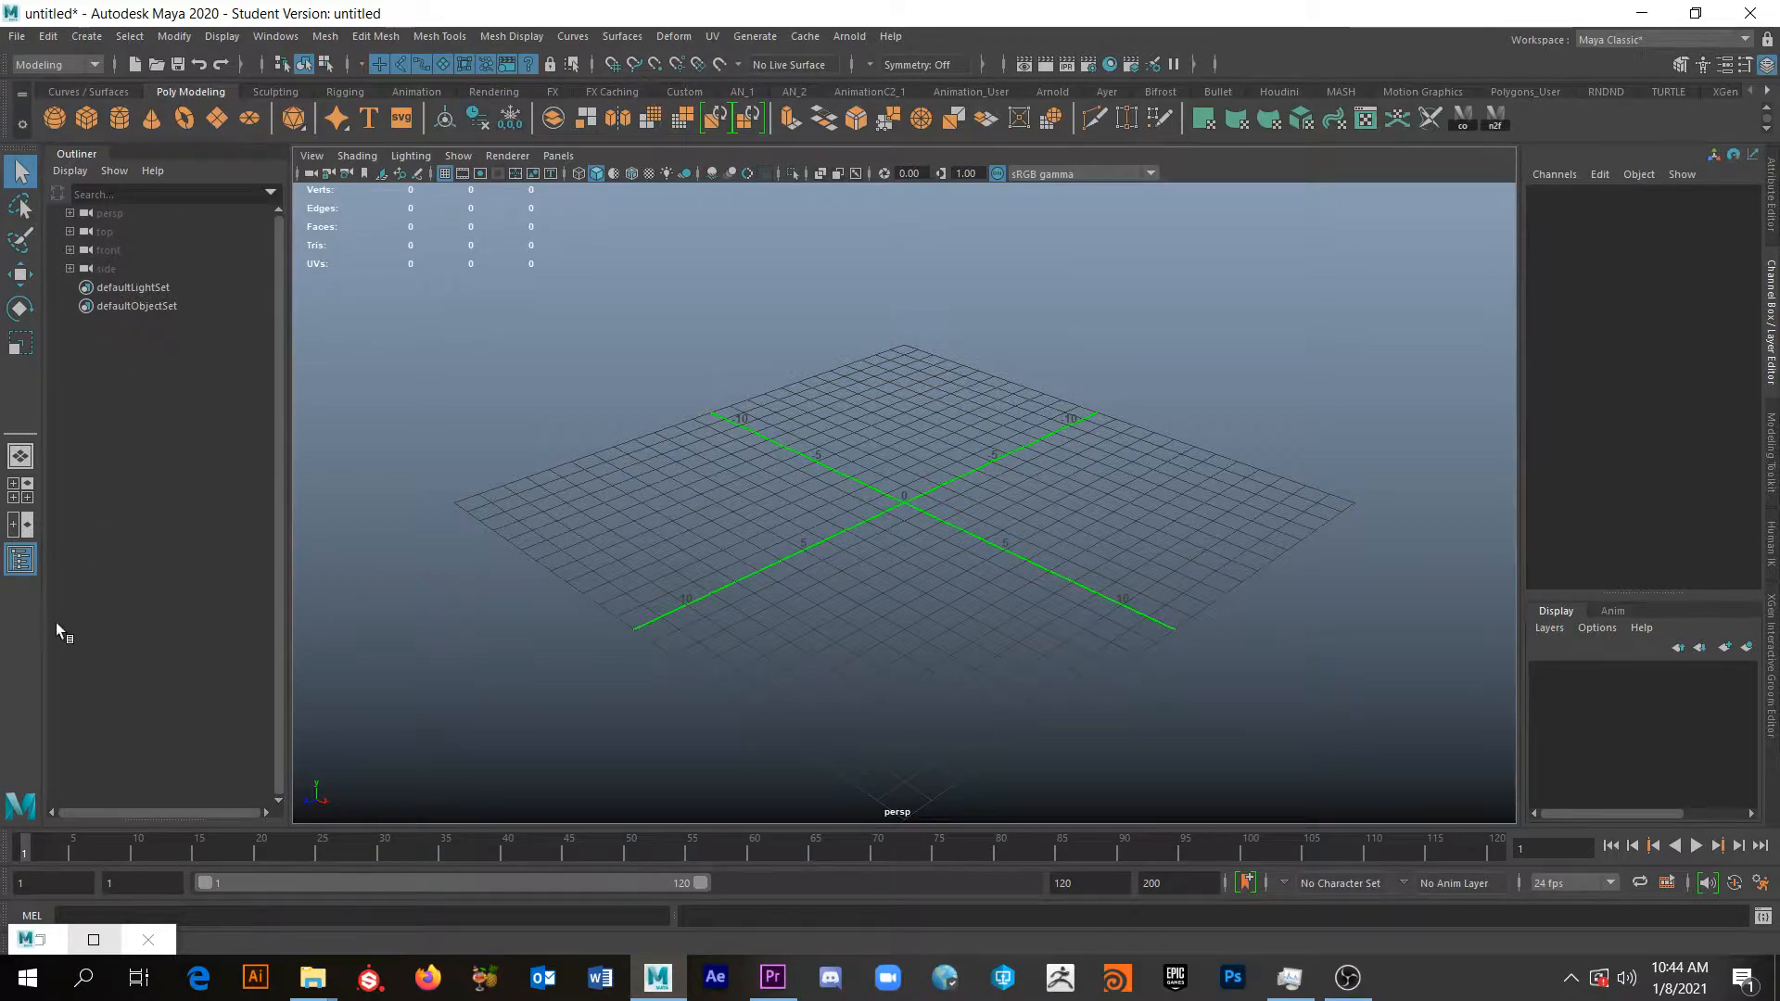
{"action": "left_click", "coordinate": [20, 564]}
{"action": "left_click", "coordinate": [23, 566]}
{"action": "left_click", "coordinate": [22, 563]}
{"action": "left_click", "coordinate": [21, 563]}
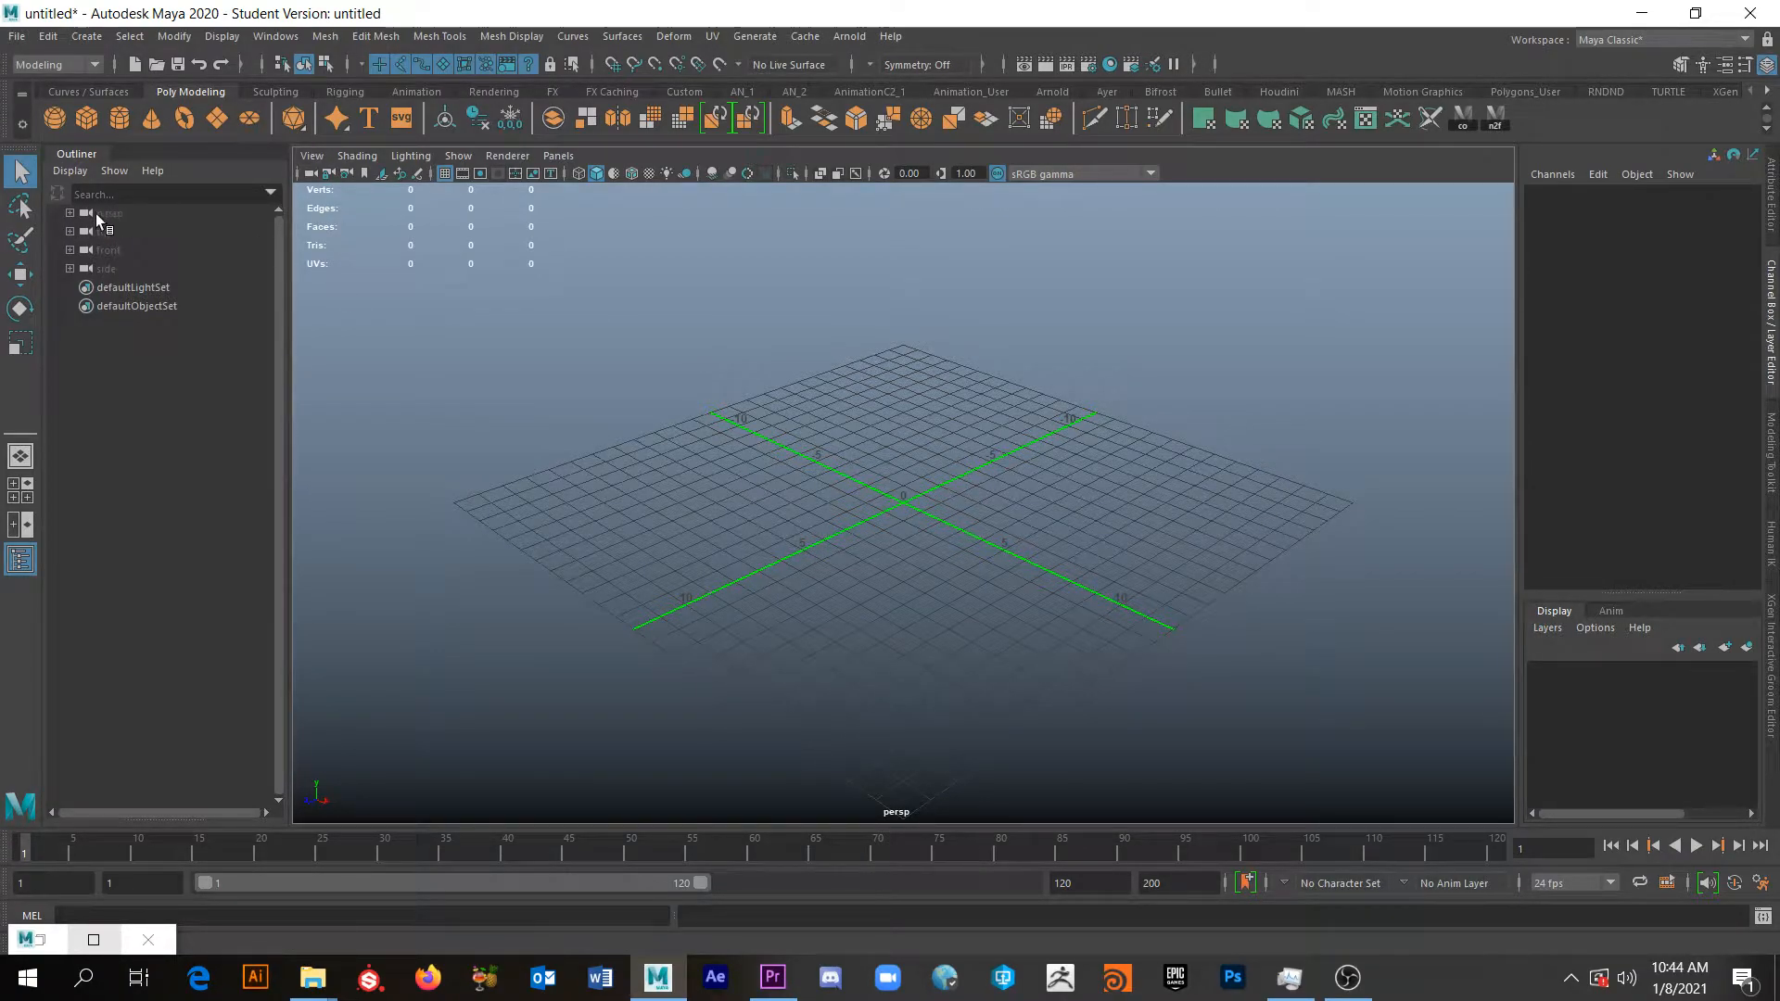
{"action": "left_click_drag", "start_coordinate": [914, 501], "coordinate": [603, 294], "text": "alt"}
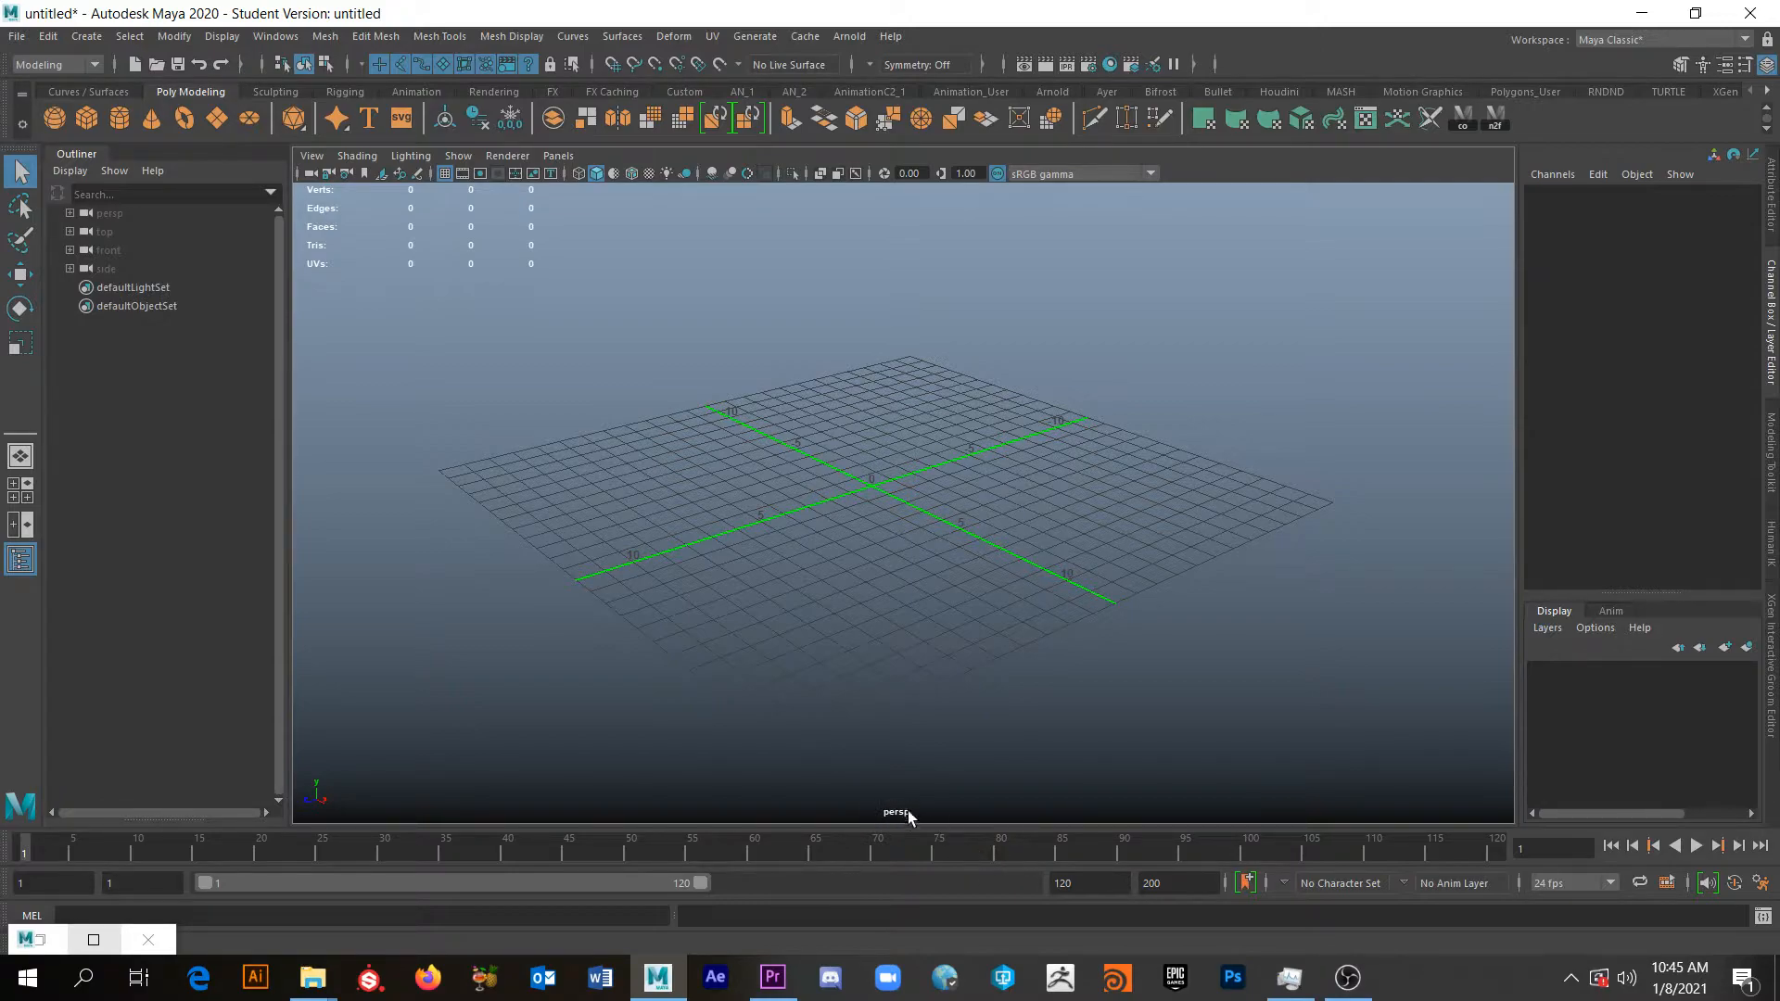
{"action": "left_click_drag", "start_coordinate": [884, 624], "coordinate": [964, 622], "text": "alt"}
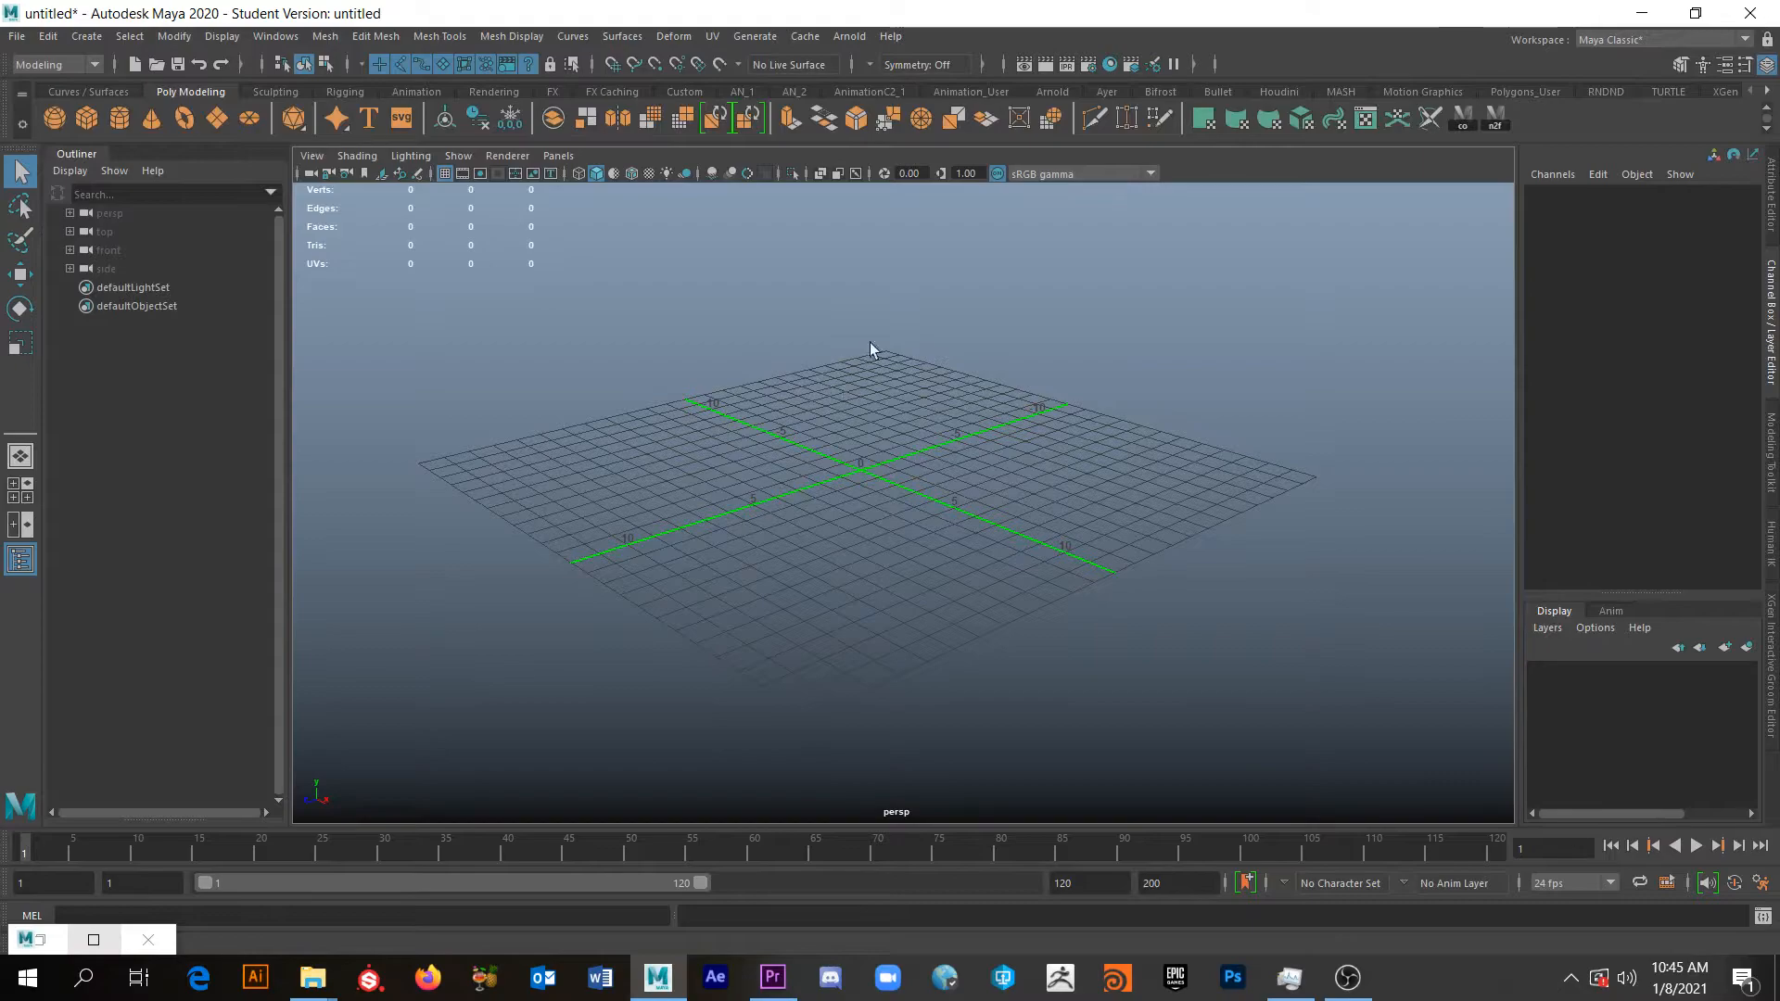
{"action": "left_click_drag", "start_coordinate": [830, 579], "coordinate": [871, 575], "text": "alt"}
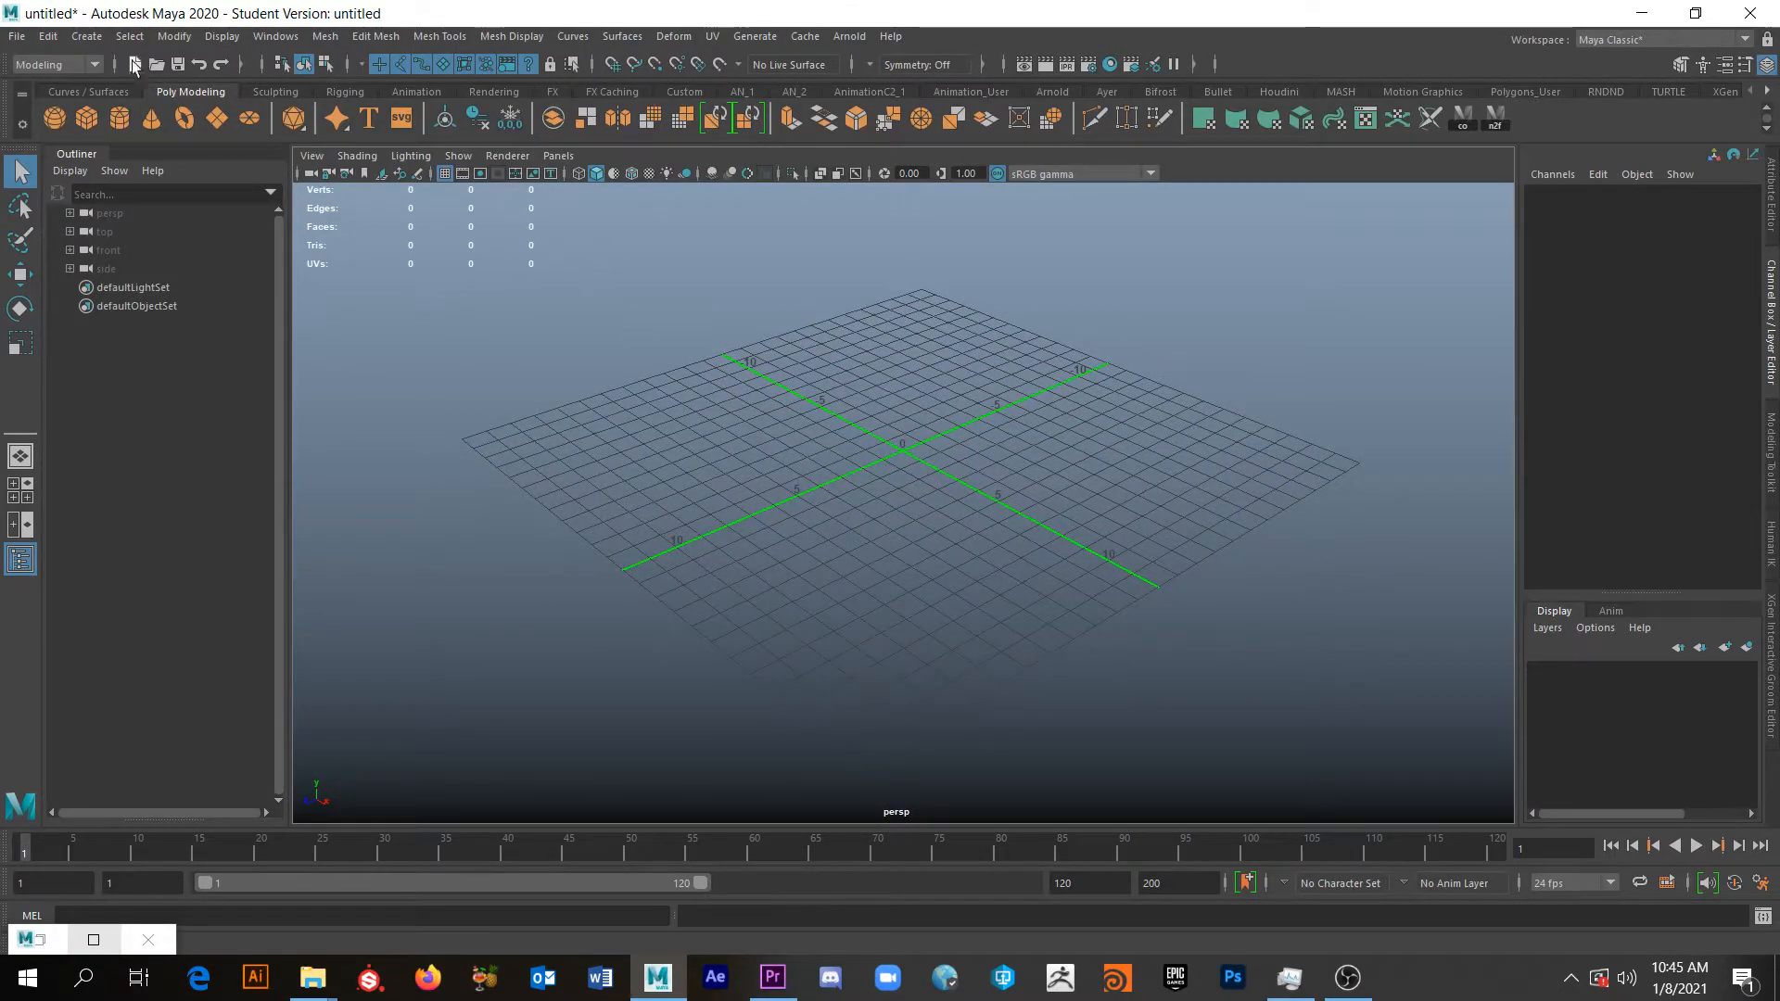
Create a basic camera in the scene and rename it projCam1.
{"action": "left_click", "coordinate": [88, 37]}
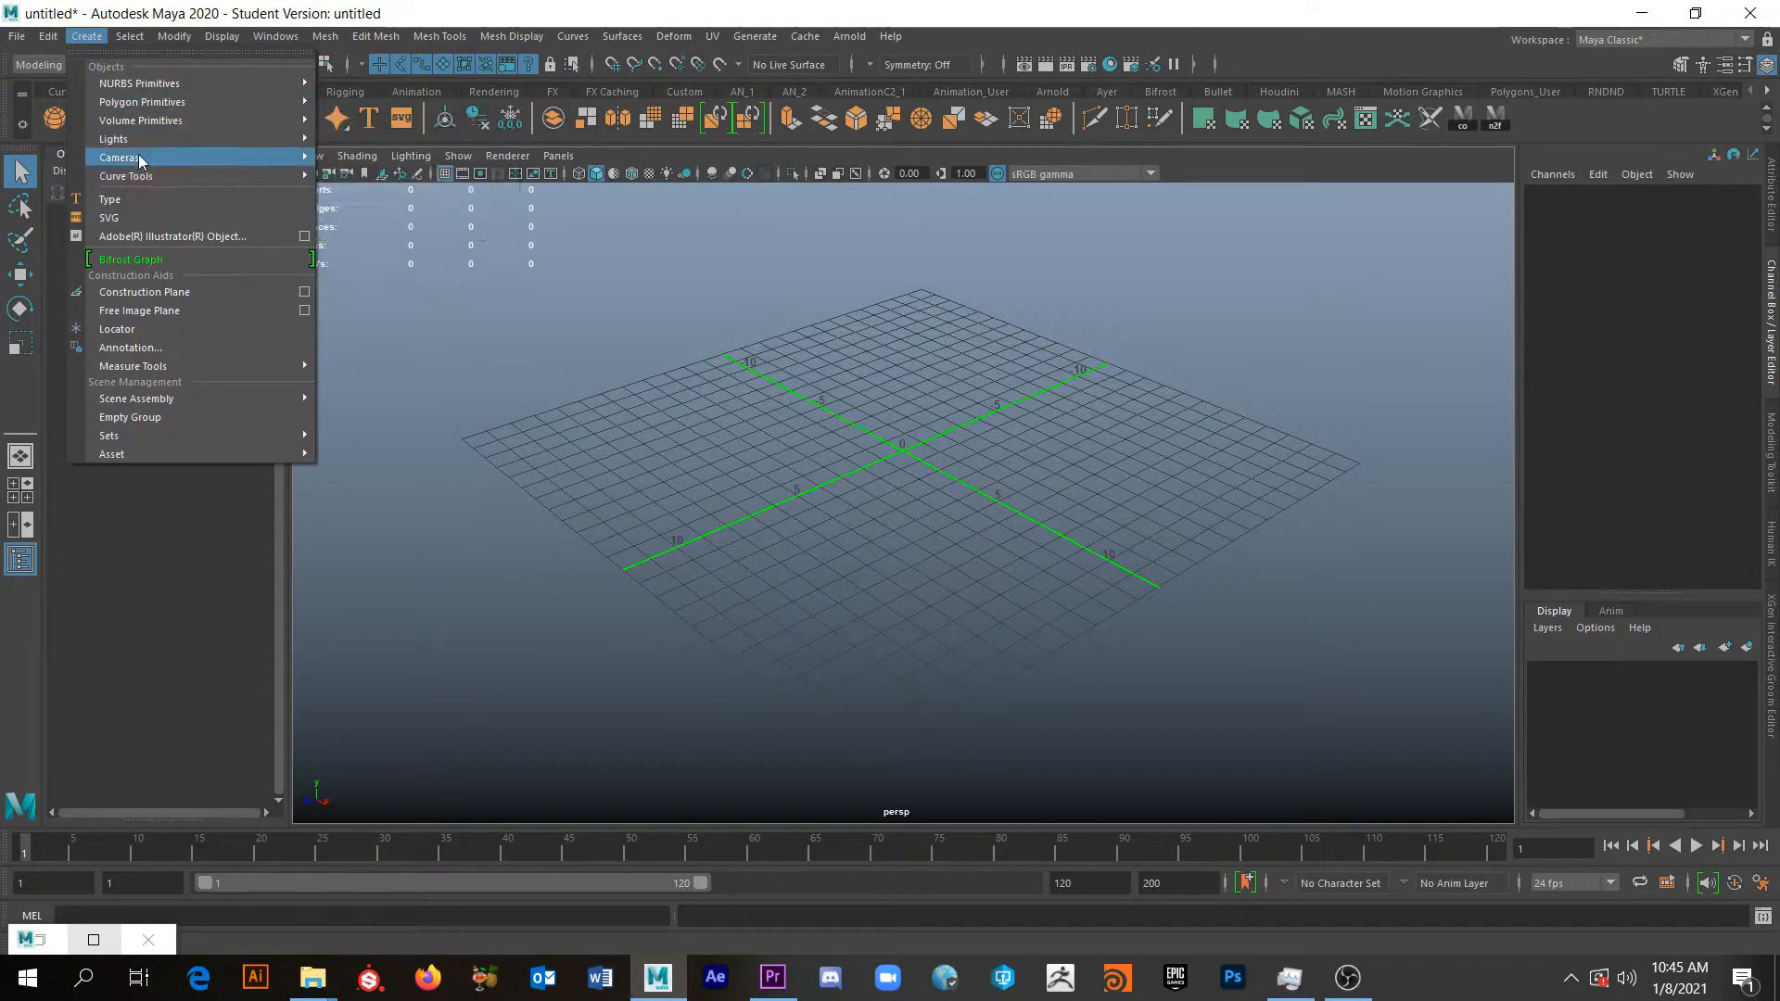
{"action": "mouse_move", "coordinate": [144, 159]}
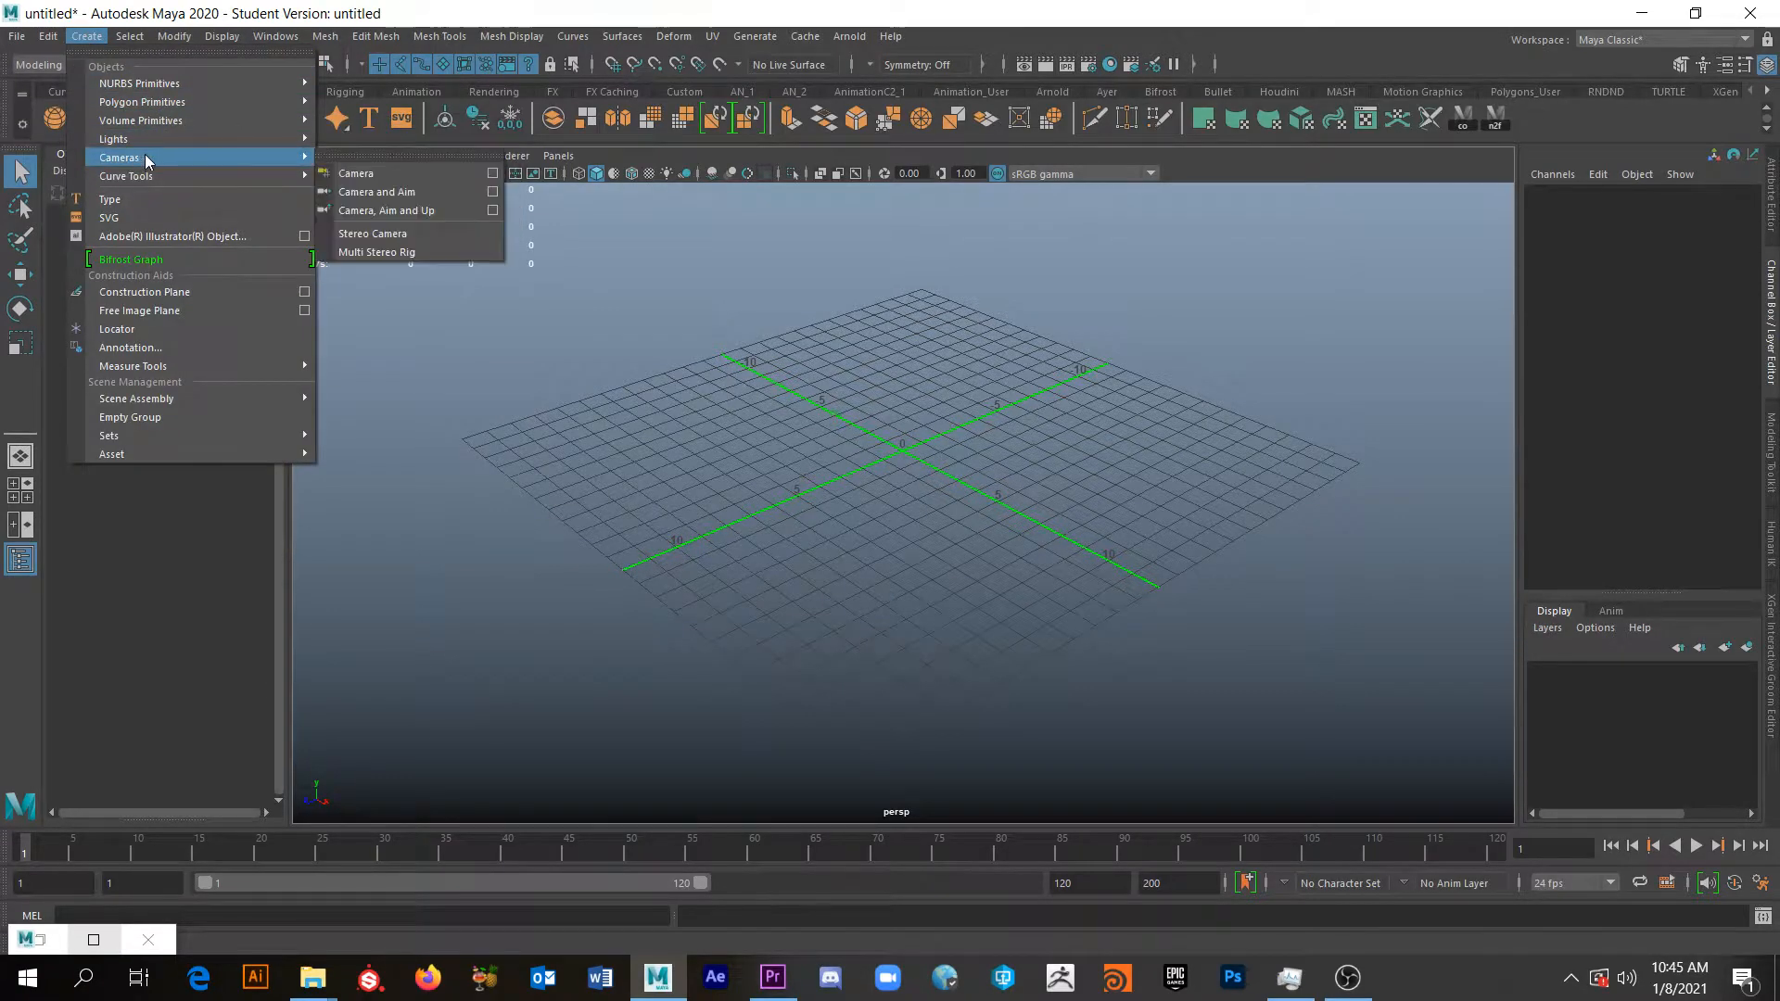
{"action": "left_click", "coordinate": [359, 176]}
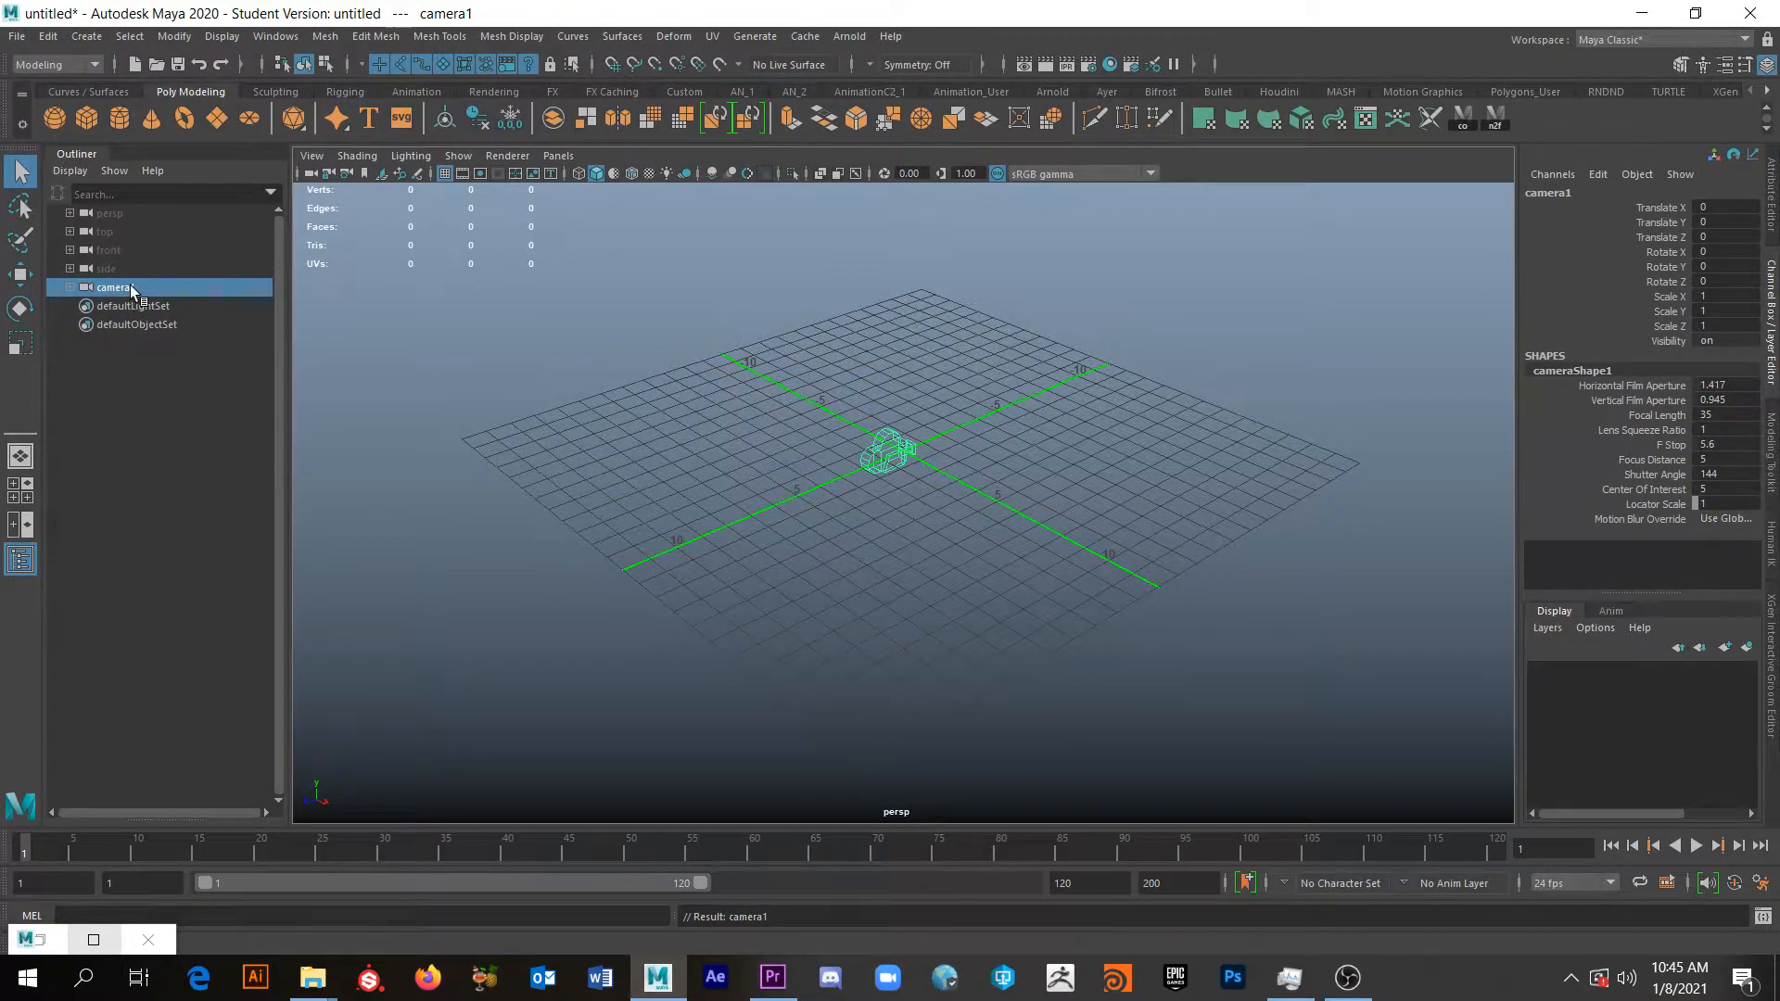
{"action": "left_click_drag", "start_coordinate": [1053, 576], "coordinate": [1014, 568], "text": "alt"}
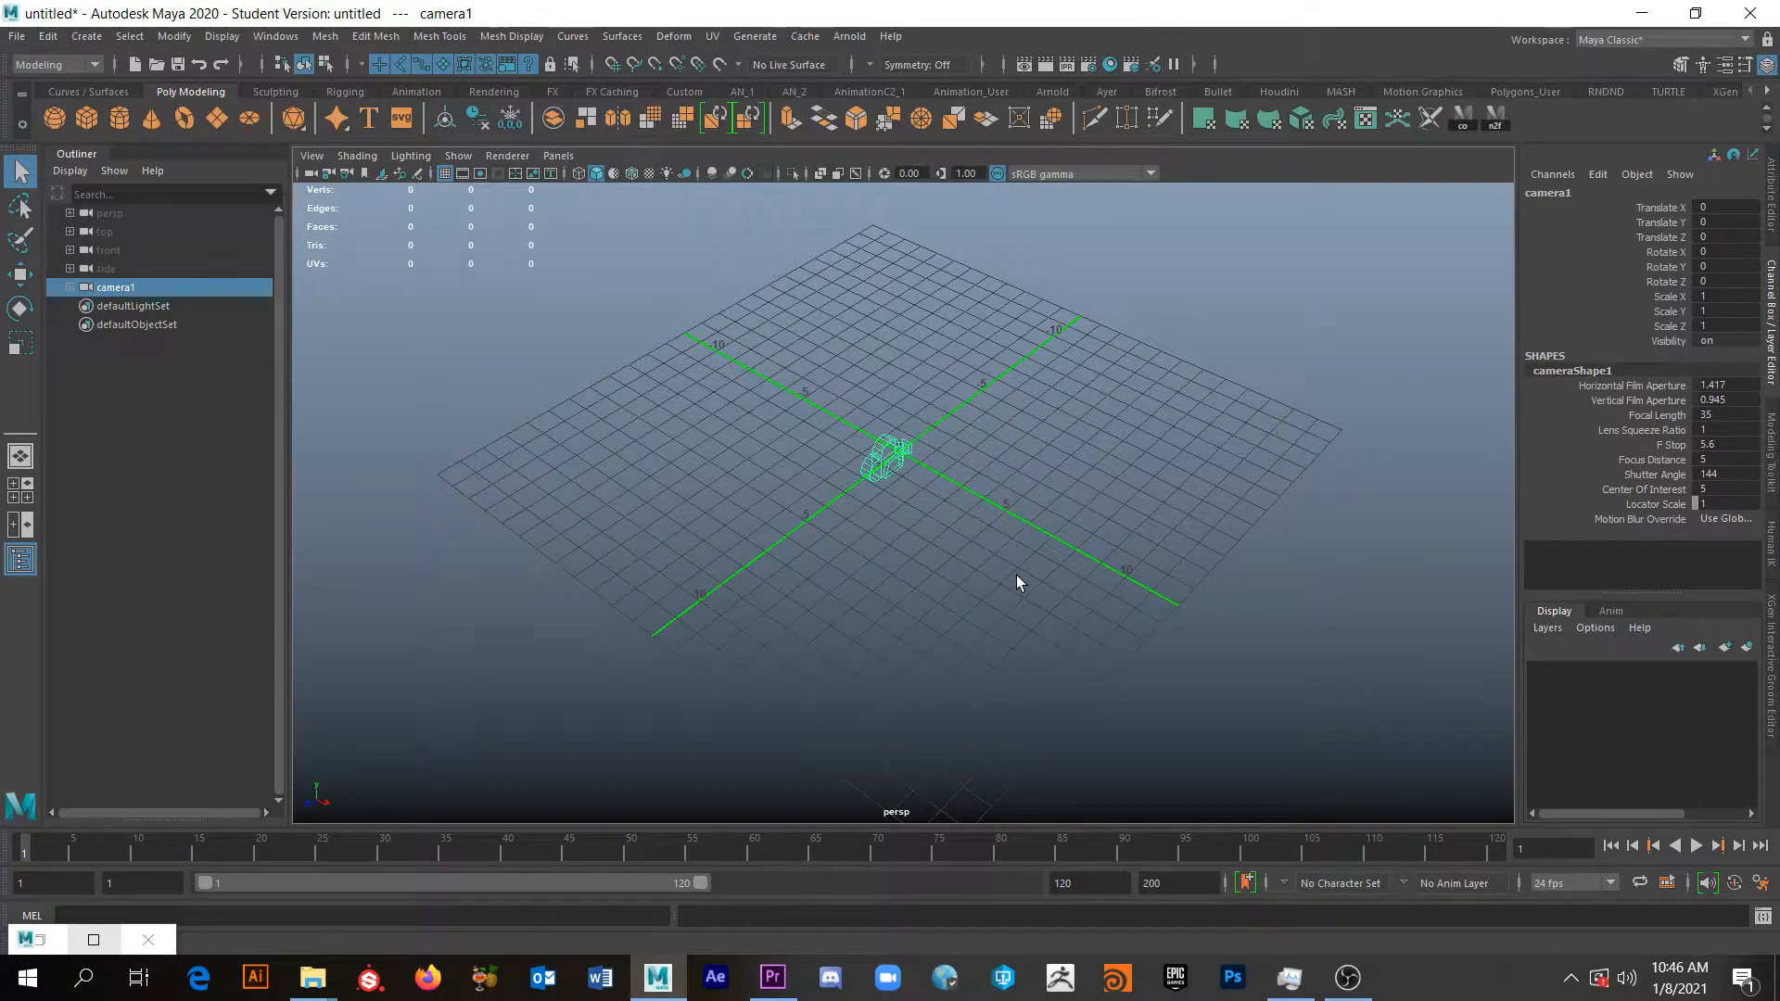
{"action": "double_click", "coordinate": [121, 289]}
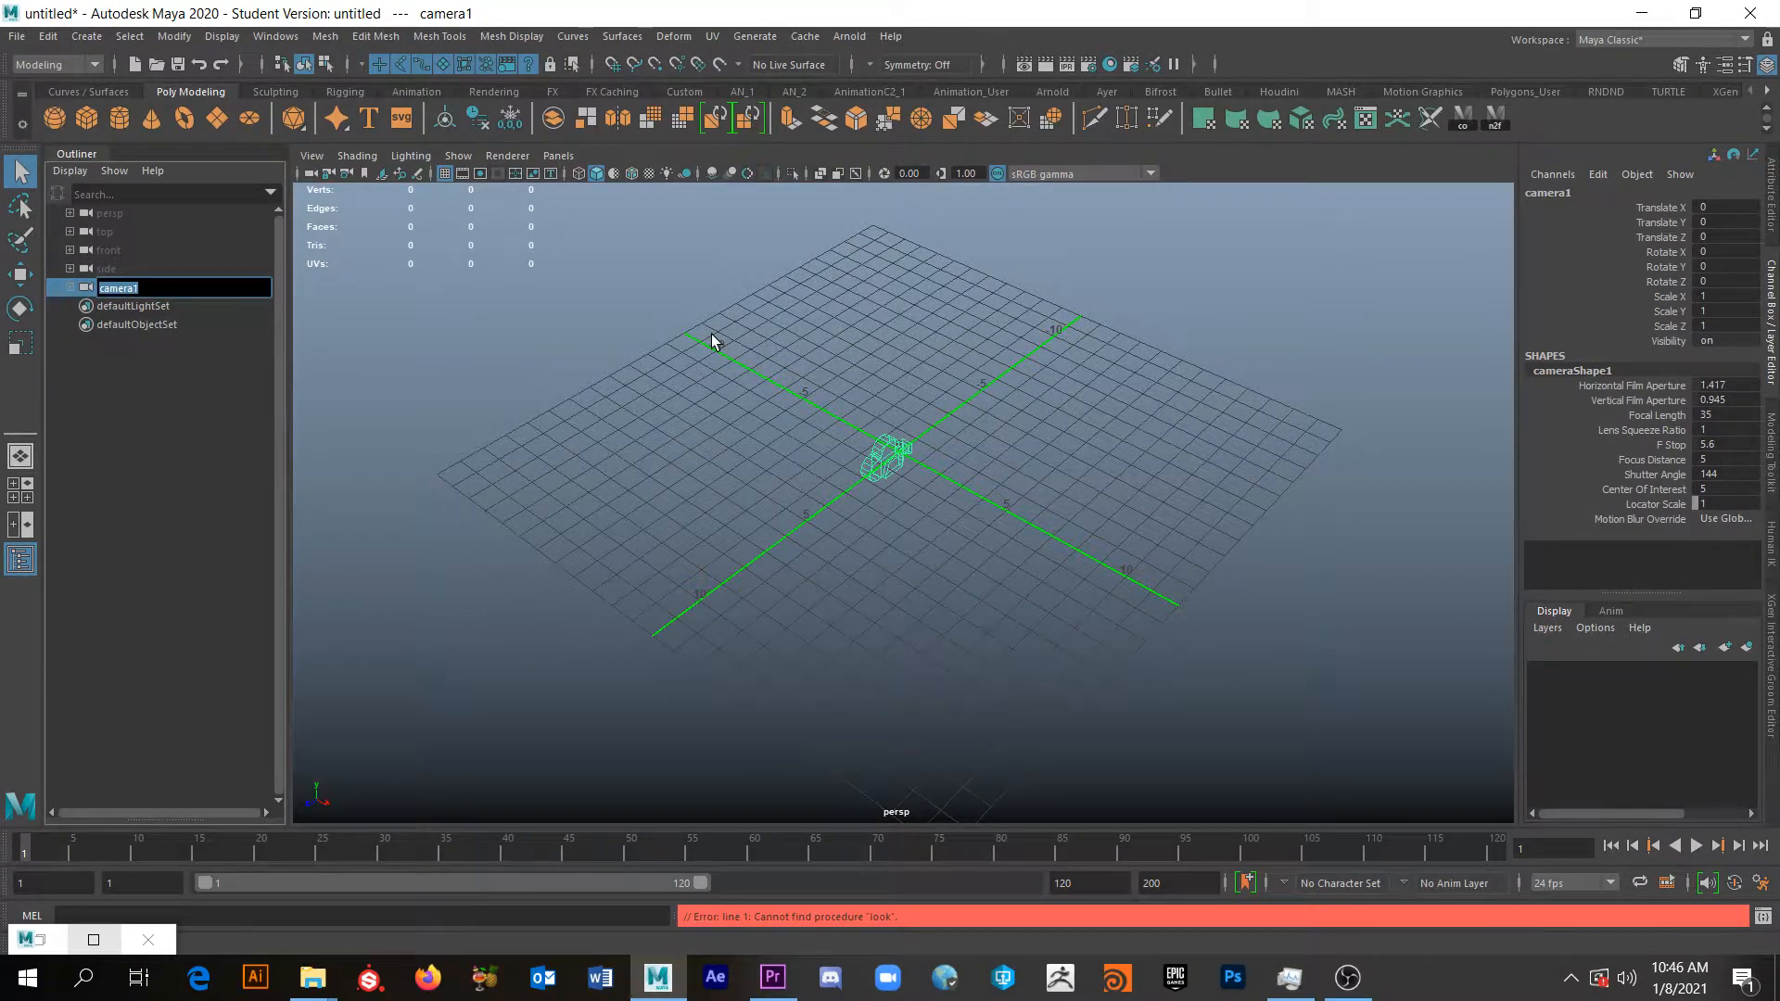
{"action": "type", "text": "projCam1"}
{"action": "key", "text": "Return"}
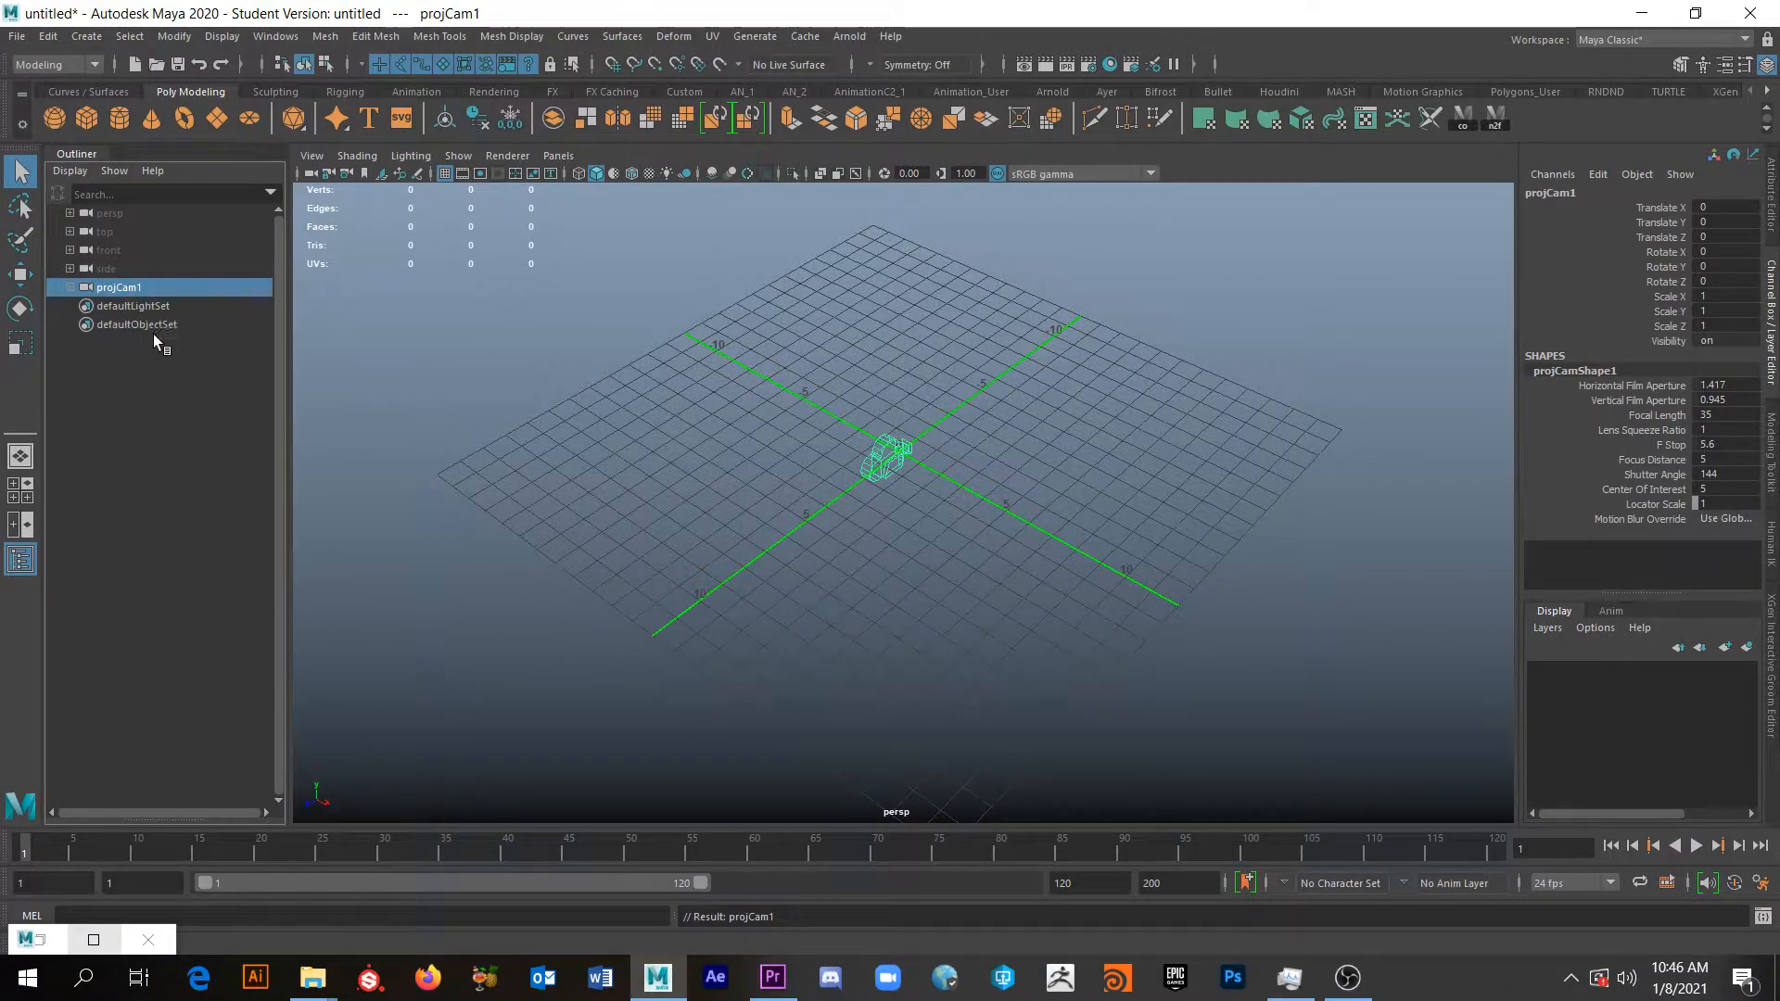
Switch the perspective viewport to look through projCam1.
{"action": "scroll", "coordinate": [885, 454], "scroll_direction": "down", "scroll_amount": 2}
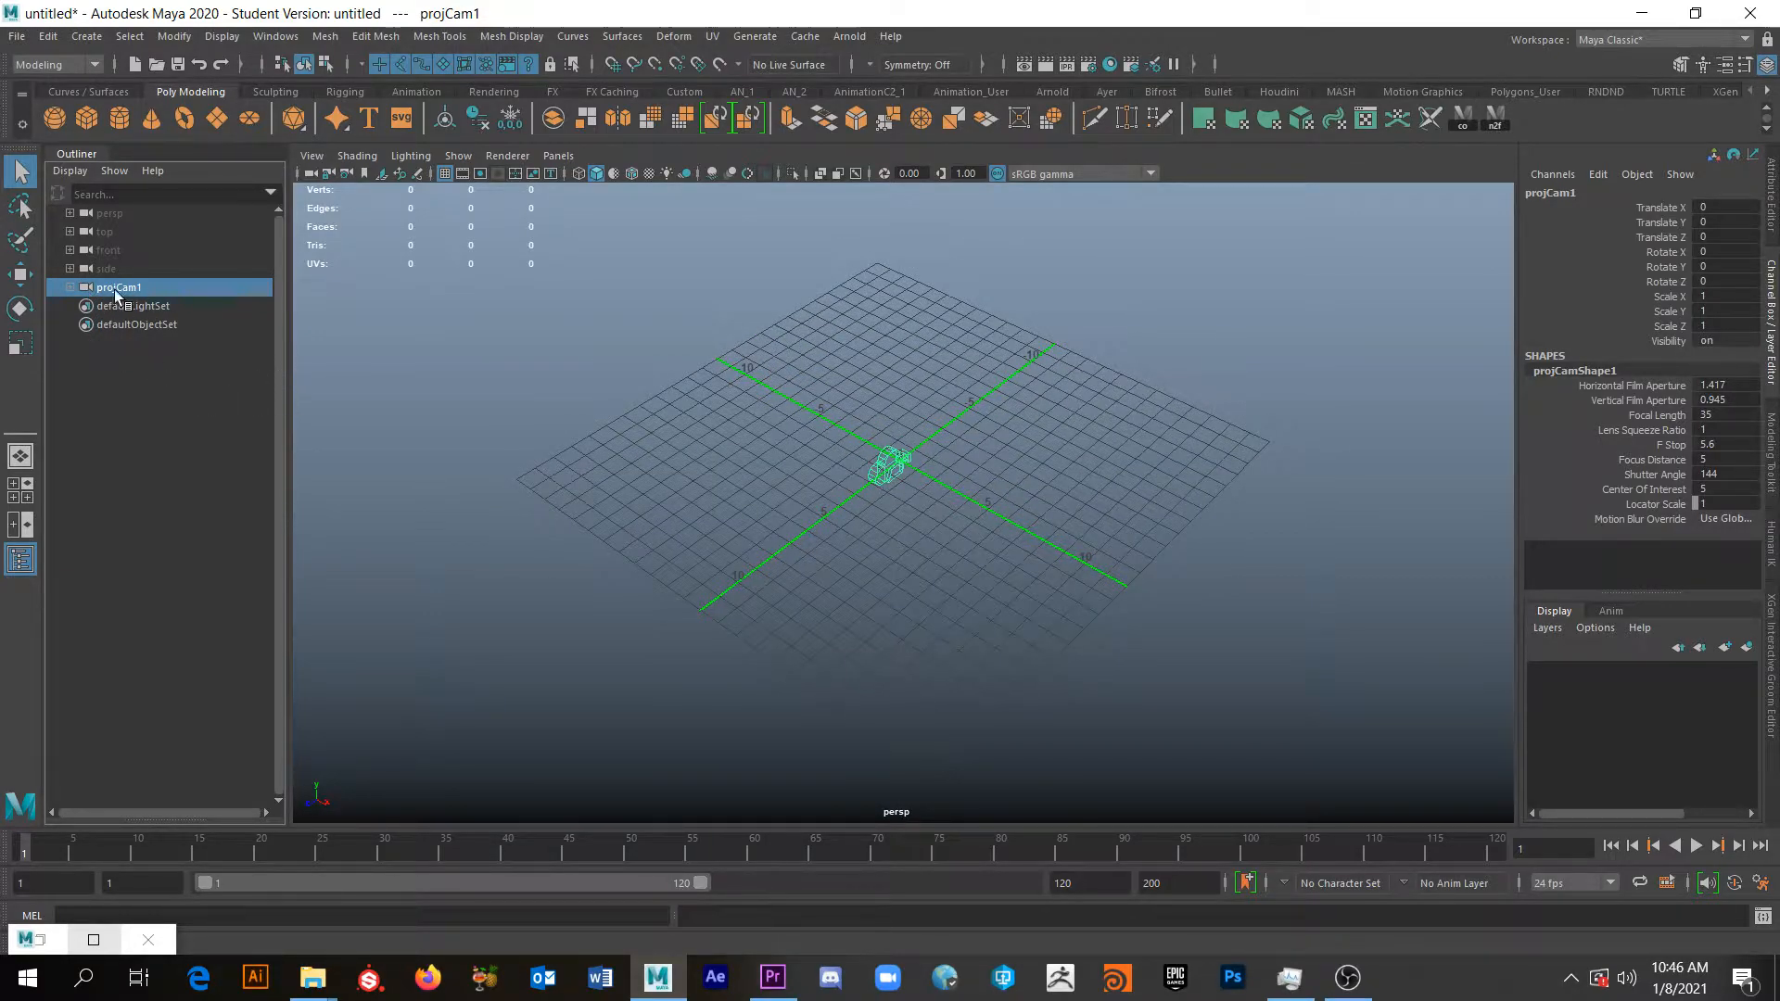
{"action": "left_click_drag", "start_coordinate": [905, 530], "coordinate": [871, 460], "text": "alt"}
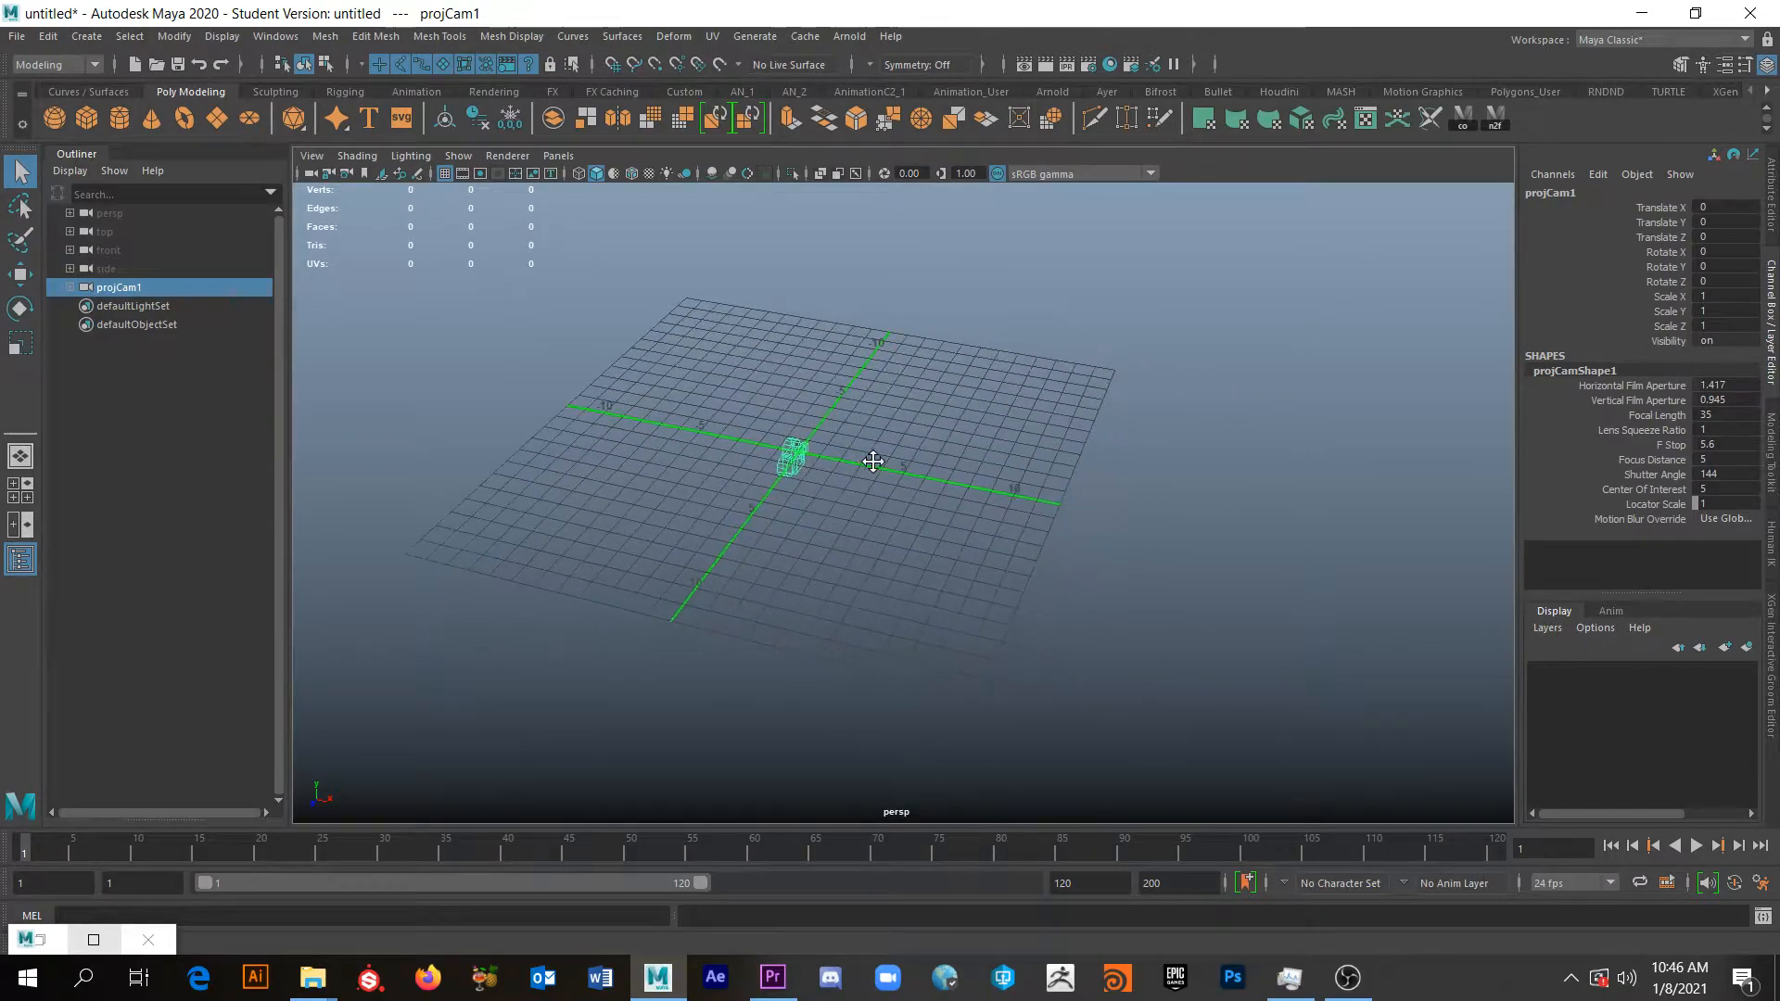
{"action": "right_click_drag", "start_coordinate": [872, 464], "coordinate": [961, 584], "text": "alt"}
{"action": "left_click_drag", "start_coordinate": [962, 585], "coordinate": [732, 525], "text": "alt"}
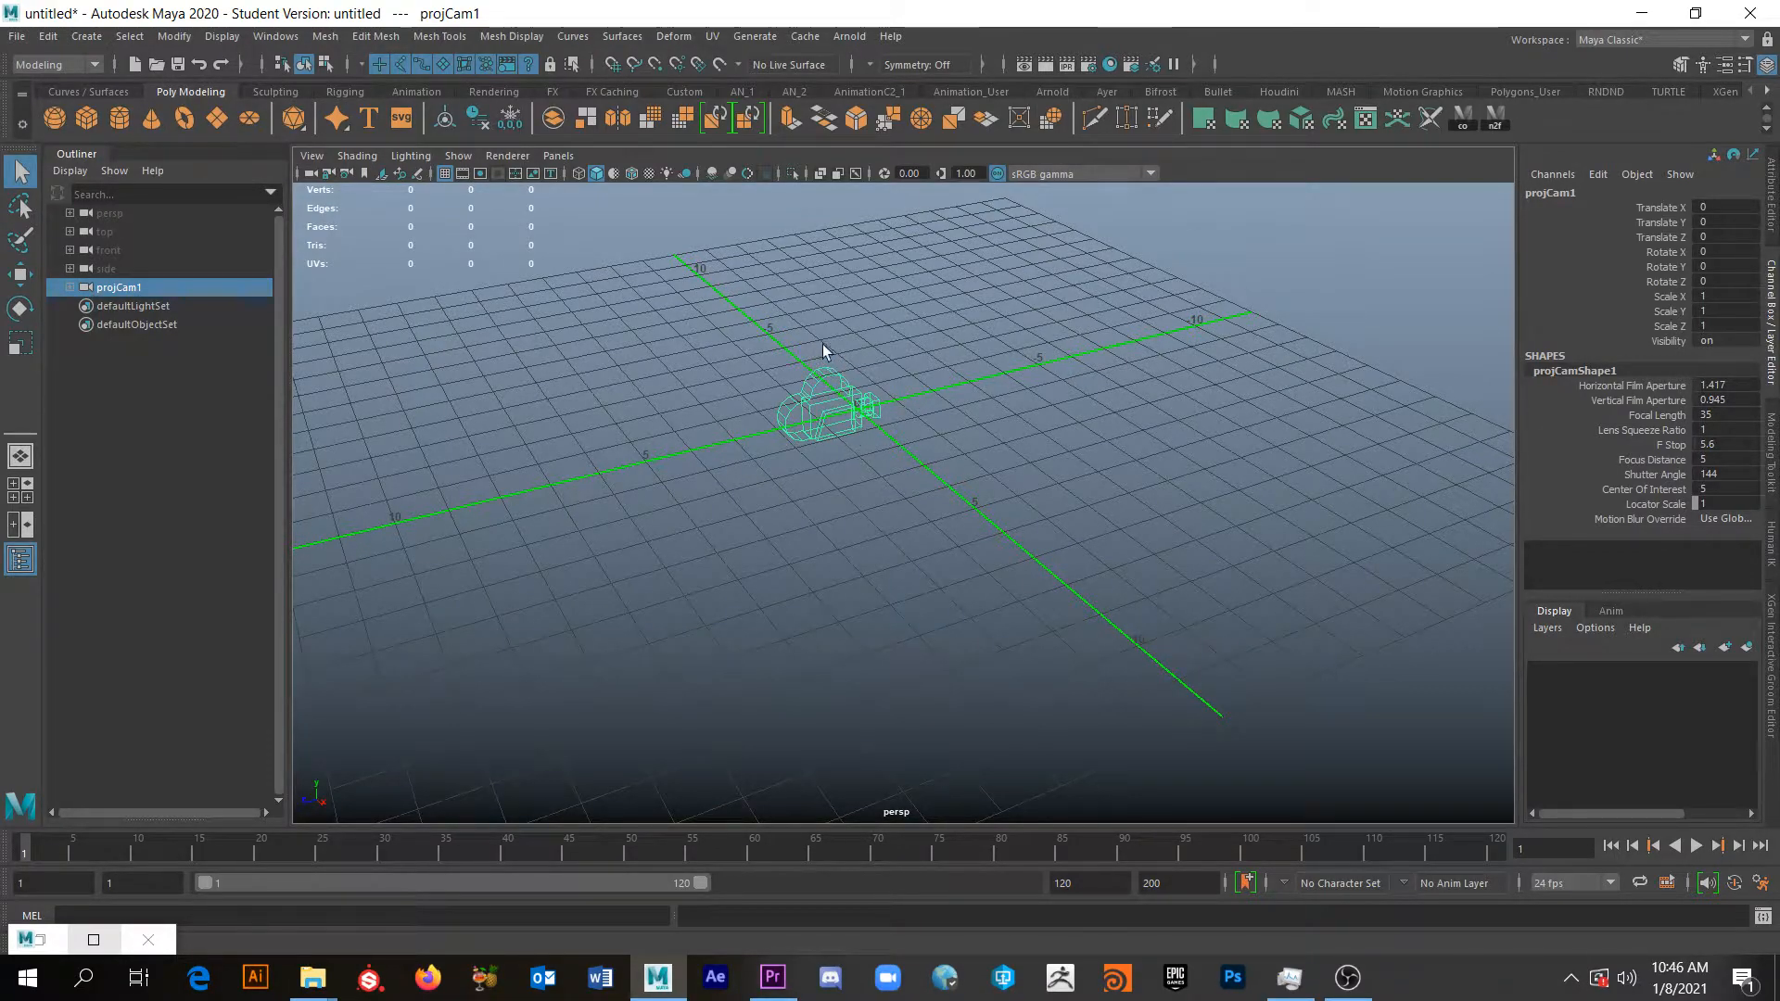
{"action": "left_click", "coordinate": [561, 156]}
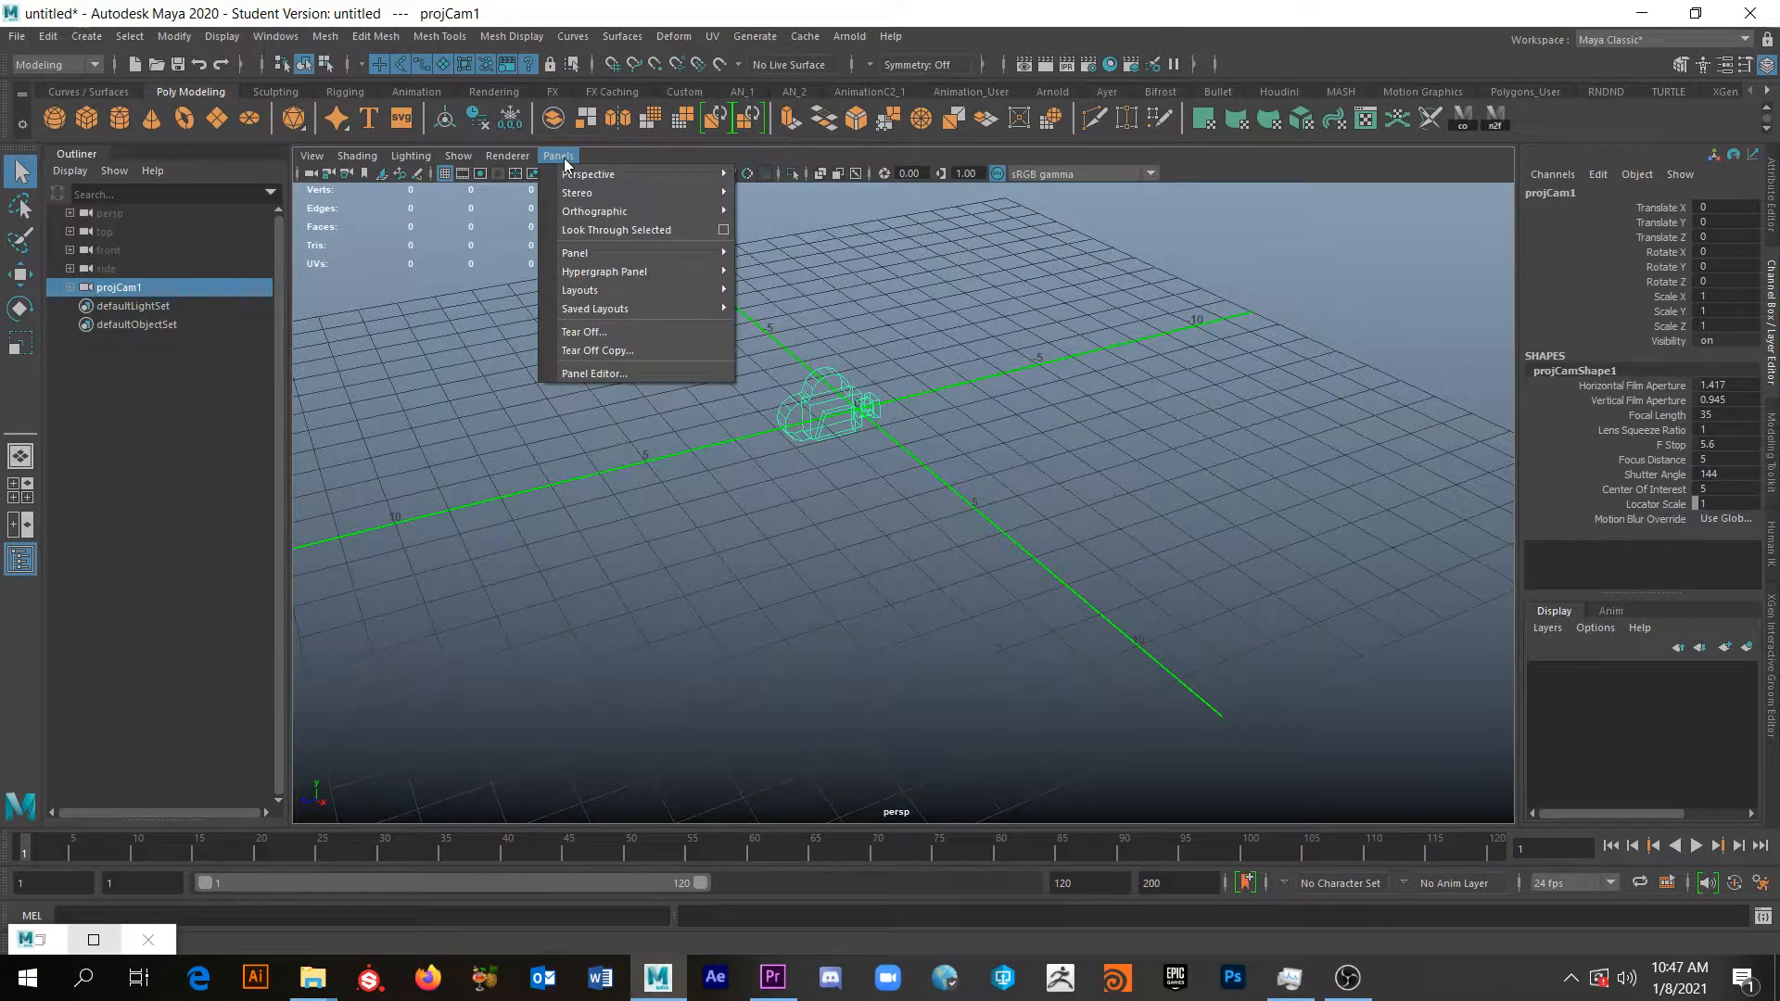
{"action": "mouse_move", "coordinate": [576, 176]}
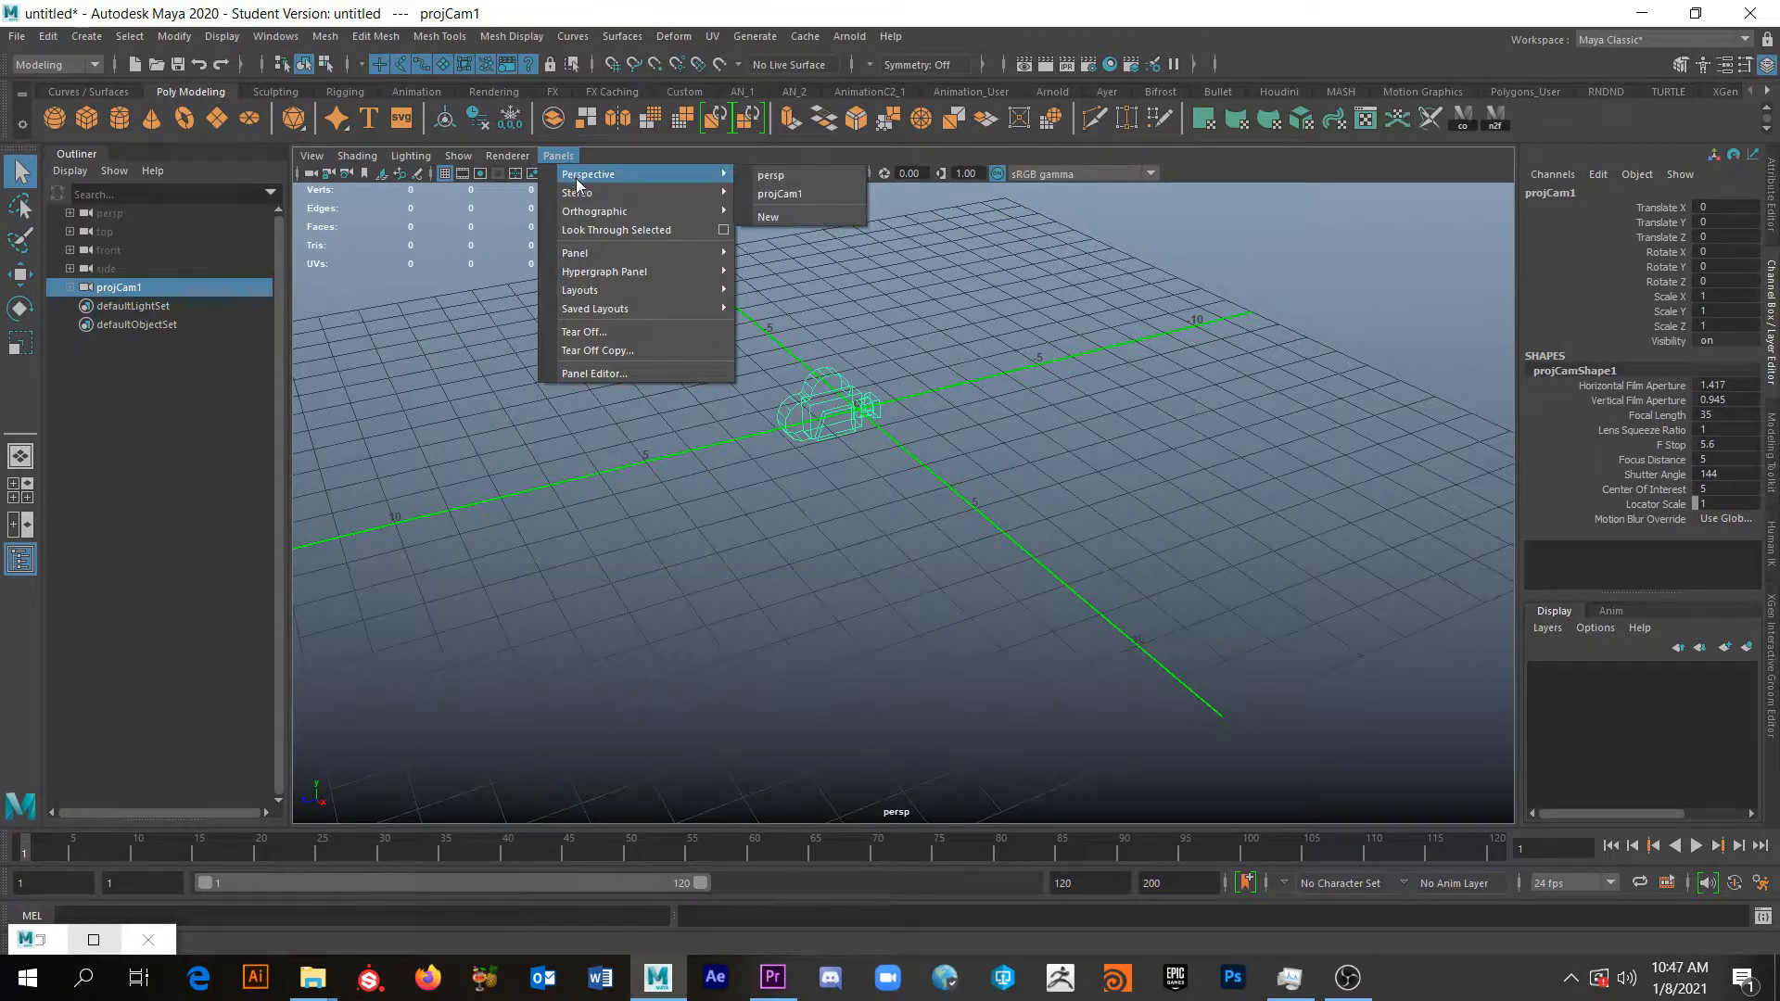
{"action": "left_click", "coordinate": [787, 194]}
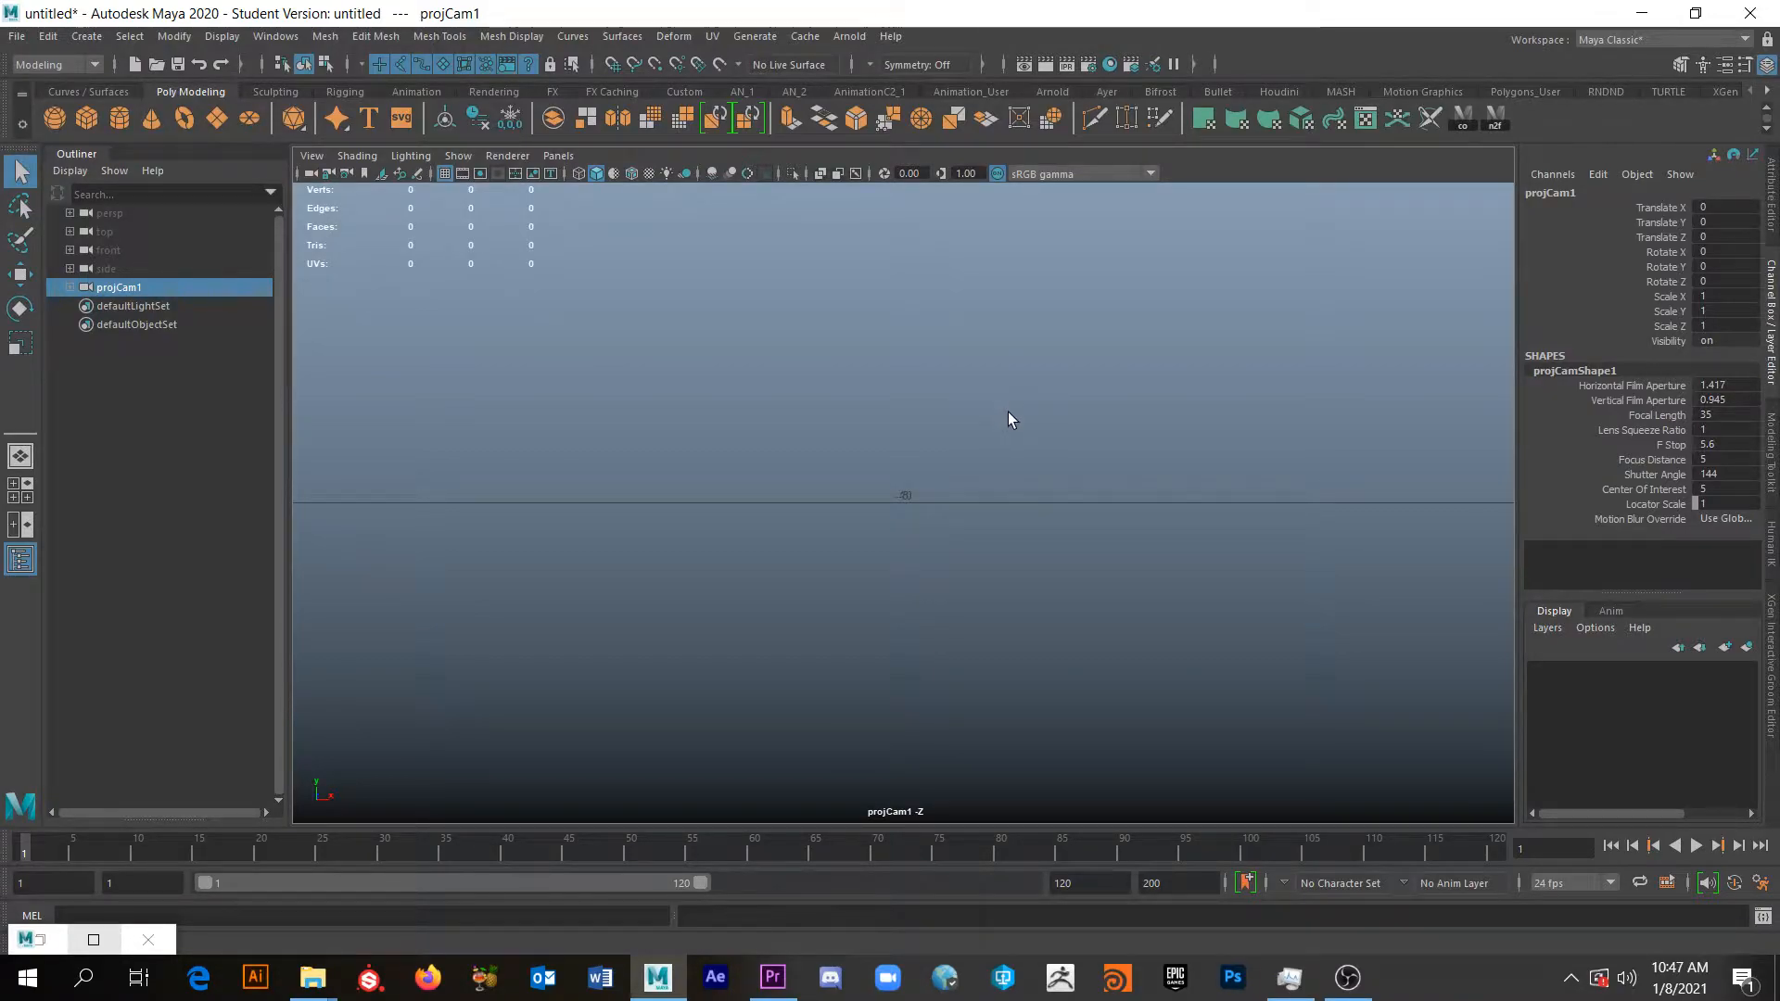
Move projCam1 back and up, and angle it so the whole ground grid is framed diagonally from above.
{"action": "mouse_move", "coordinate": [1001, 426]}
{"action": "left_mouse_down", "text": "alt"}
{"action": "mouse_move", "coordinate": [993, 492]}
{"action": "mouse_move", "coordinate": [958, 500]}
{"action": "mouse_move", "coordinate": [914, 460]}
{"action": "mouse_move", "coordinate": [1005, 457]}
{"action": "left_mouse_up", "text": "alt"}
{"action": "right_click_drag", "start_coordinate": [1090, 637], "coordinate": [962, 349], "text": "alt"}
{"action": "middle_click_drag", "start_coordinate": [961, 350], "coordinate": [922, 424], "text": "alt"}
{"action": "scroll", "coordinate": [915, 509], "scroll_direction": "down", "scroll_amount": 6}
{"action": "scroll", "coordinate": [915, 509], "scroll_direction": "up", "scroll_amount": 5}
{"action": "scroll", "coordinate": [915, 509], "scroll_direction": "down", "scroll_amount": 5}
{"action": "scroll", "coordinate": [915, 509], "scroll_direction": "up", "scroll_amount": 3}
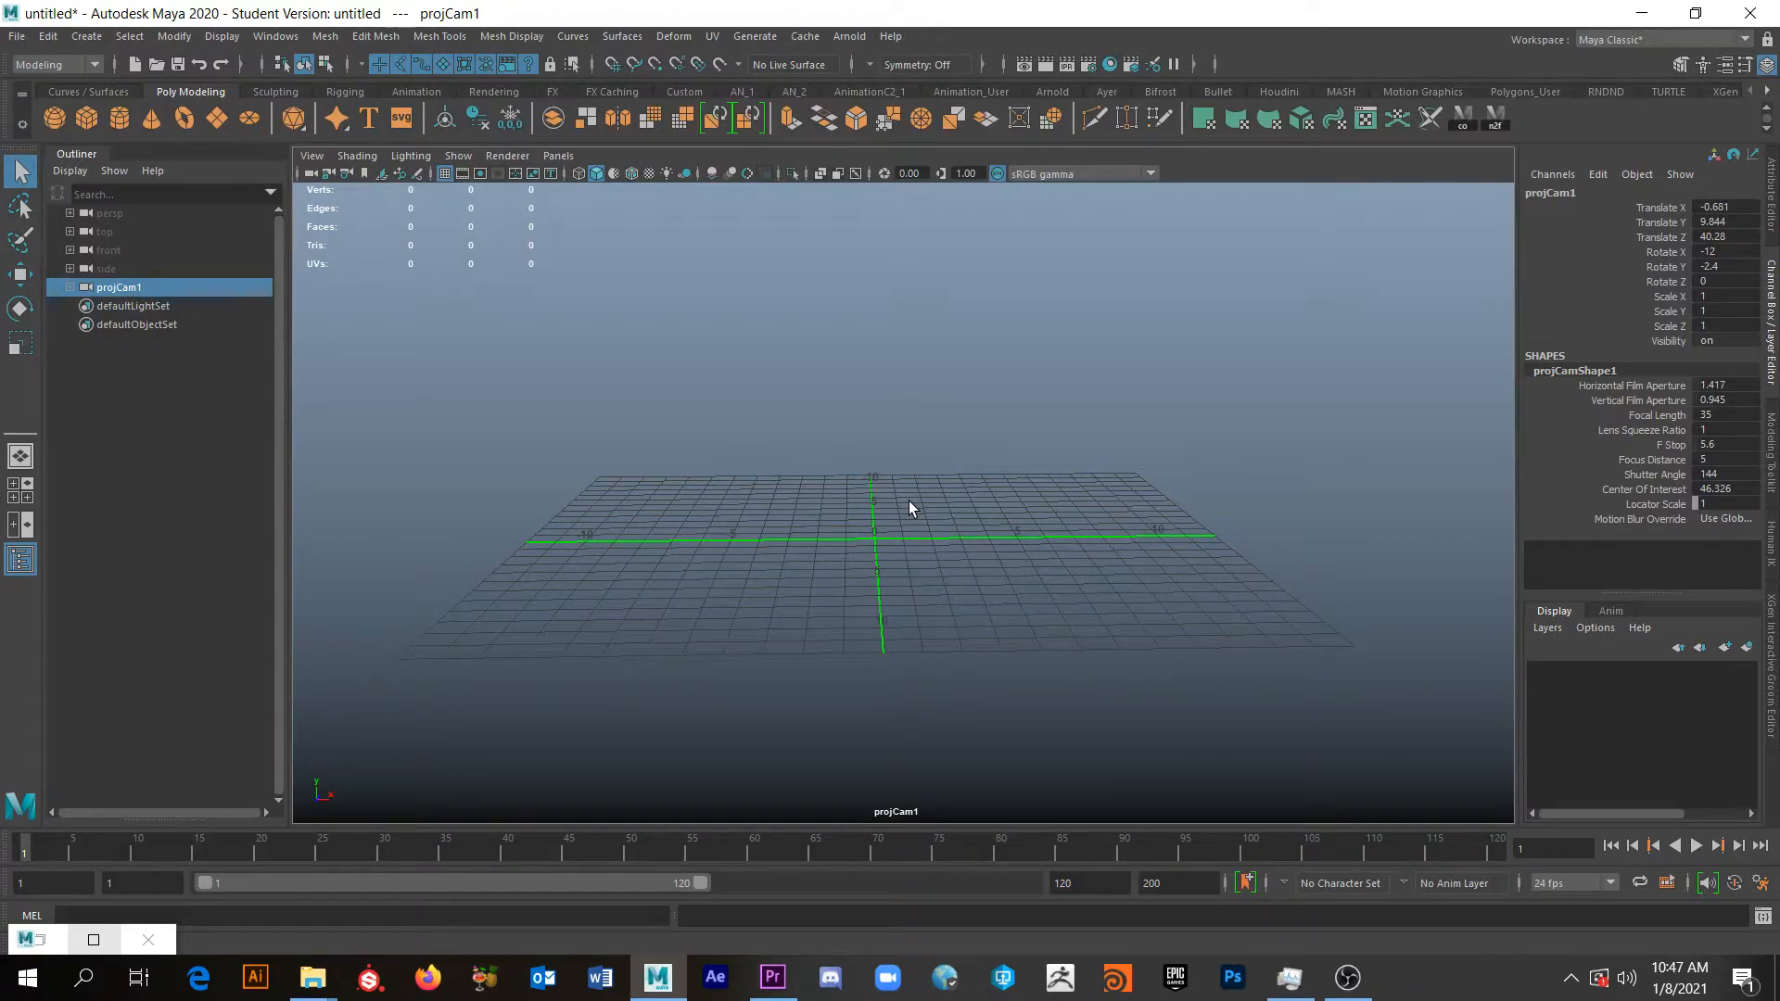
{"action": "middle_click_drag", "start_coordinate": [910, 501], "coordinate": [948, 414], "text": "alt"}
{"action": "left_click_drag", "start_coordinate": [948, 415], "coordinate": [950, 545], "text": "alt"}
{"action": "middle_click_drag", "start_coordinate": [949, 544], "coordinate": [982, 520], "text": "alt"}
{"action": "scroll", "coordinate": [982, 520], "scroll_direction": "up", "scroll_amount": 5}
{"action": "scroll", "coordinate": [983, 530], "scroll_direction": "down", "scroll_amount": 8}
{"action": "left_click_drag", "start_coordinate": [983, 528], "coordinate": [885, 484], "text": "alt"}
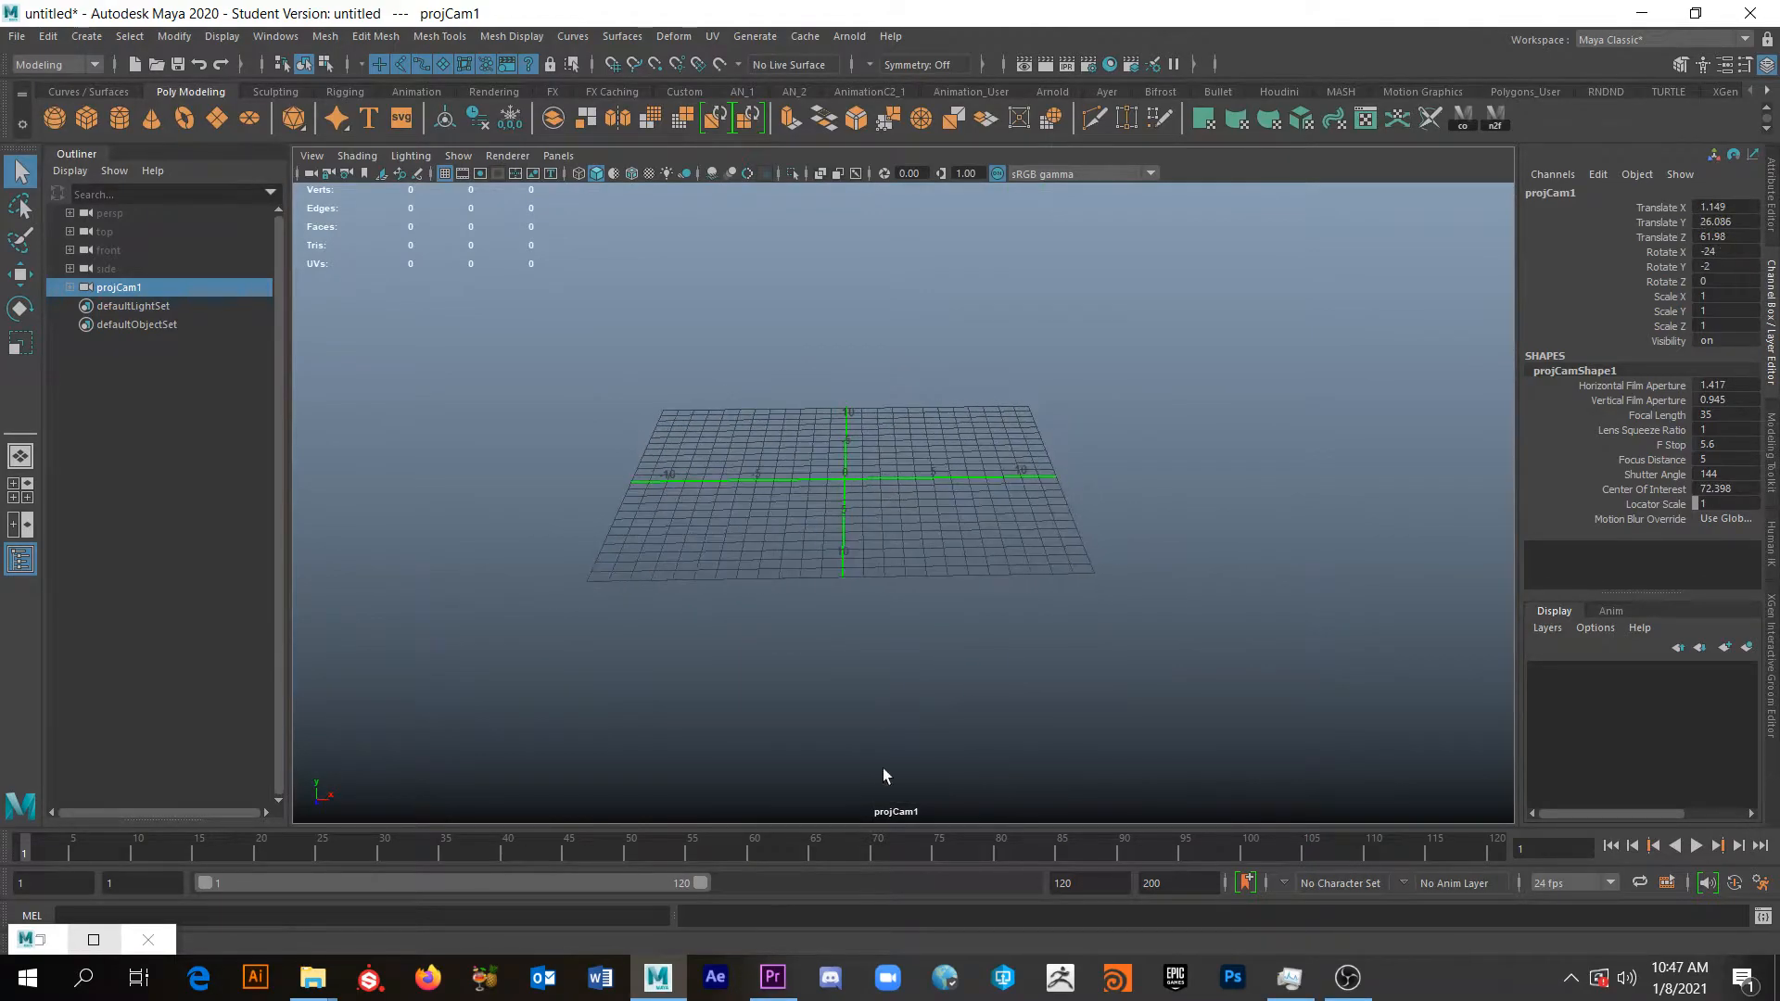
{"action": "left_click_drag", "start_coordinate": [958, 795], "coordinate": [838, 739], "text": "alt"}
{"action": "middle_click_drag", "start_coordinate": [838, 738], "coordinate": [881, 767], "text": "alt"}
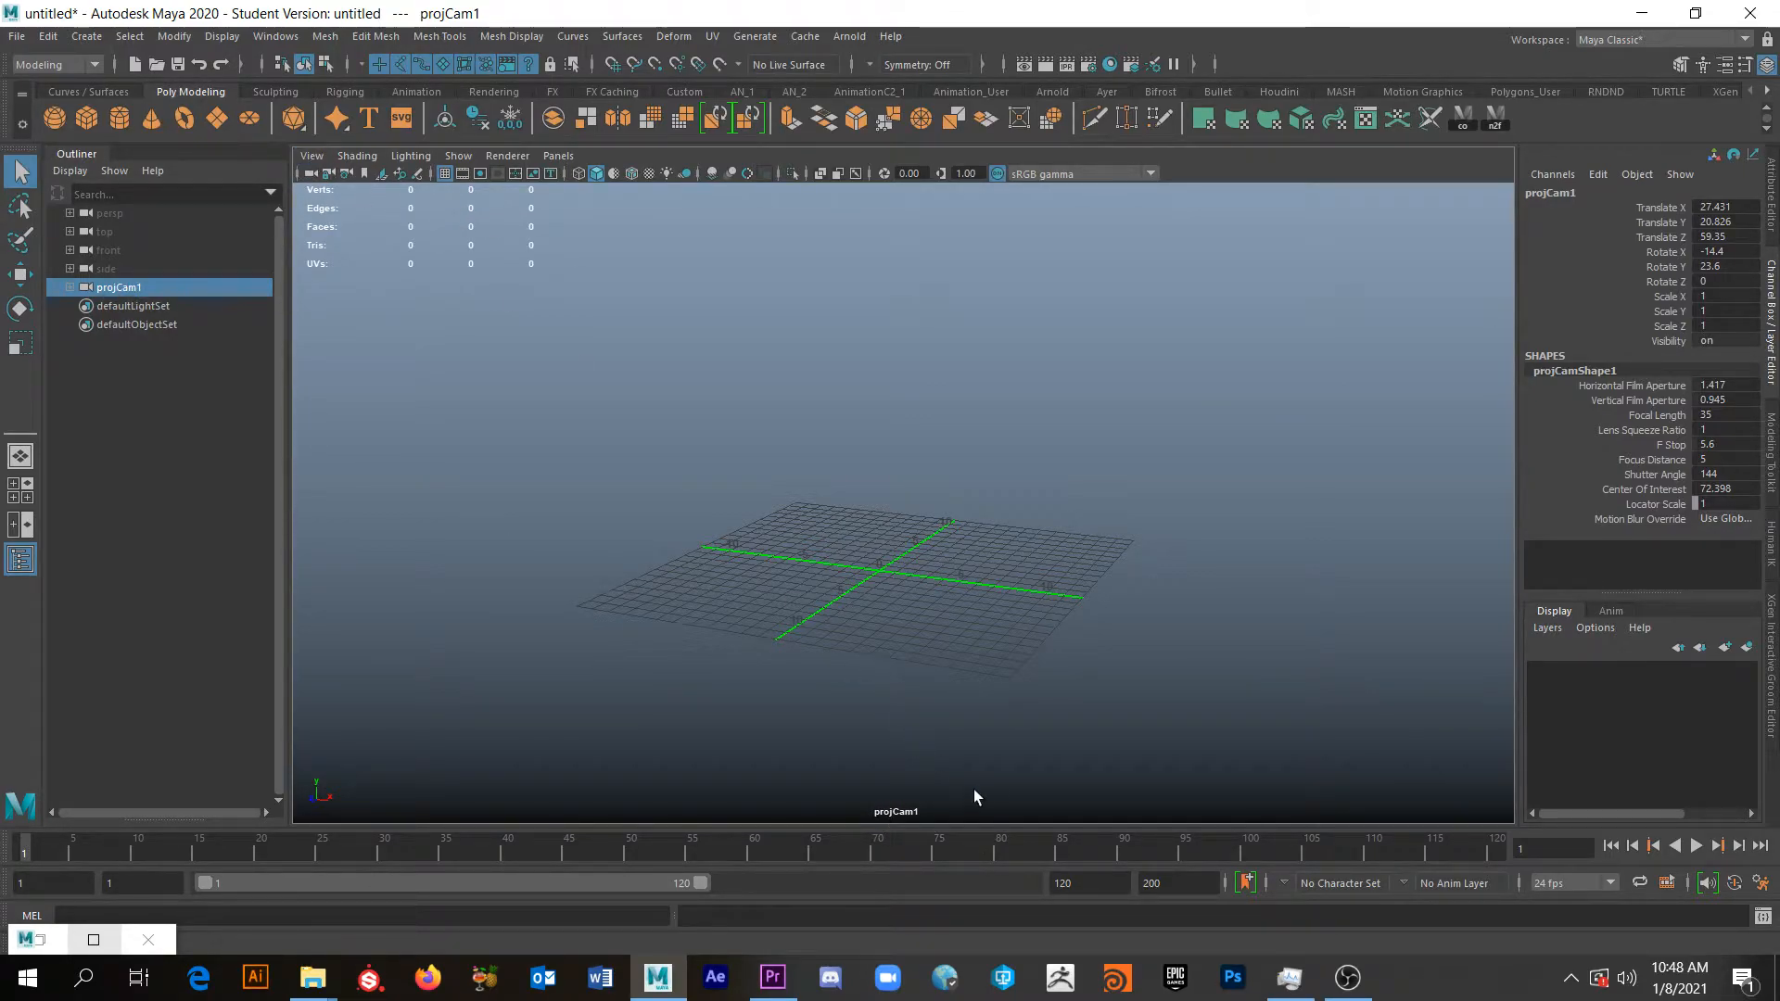
Start an image plane import for projCam1 and copy the path of the DMP Export folder from File Explorer.
{"action": "left_click", "coordinate": [312, 157]}
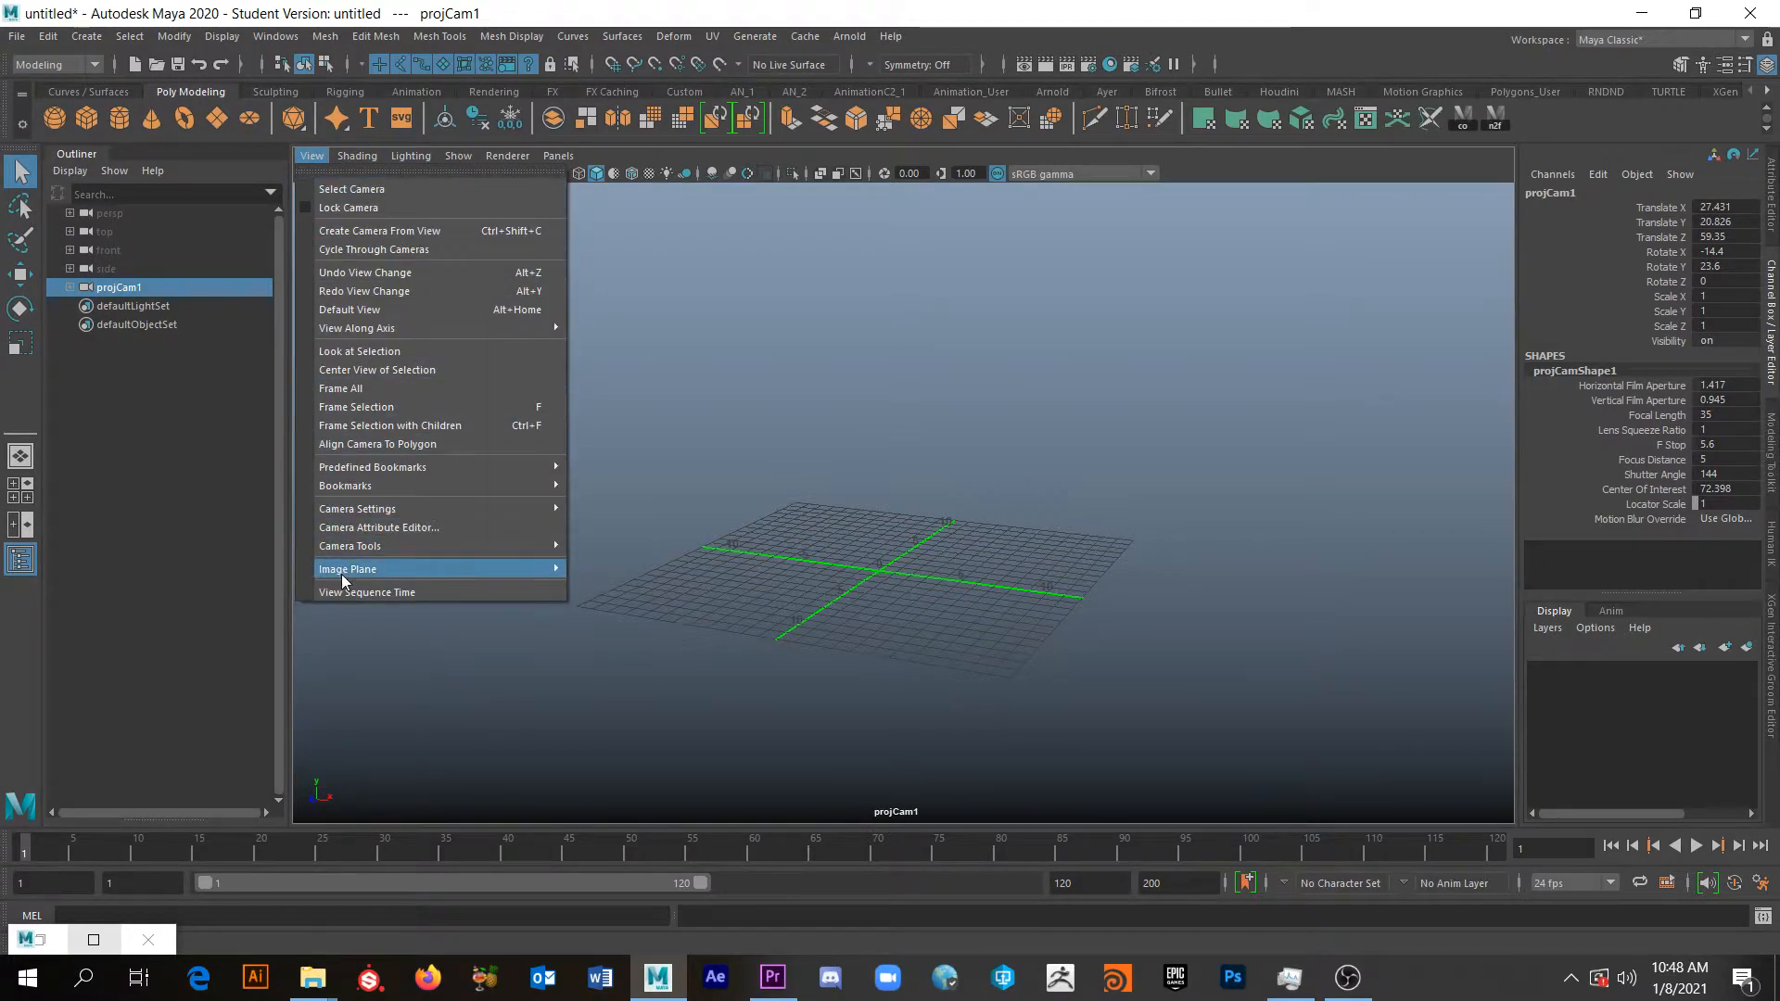
{"action": "mouse_move", "coordinate": [342, 577]}
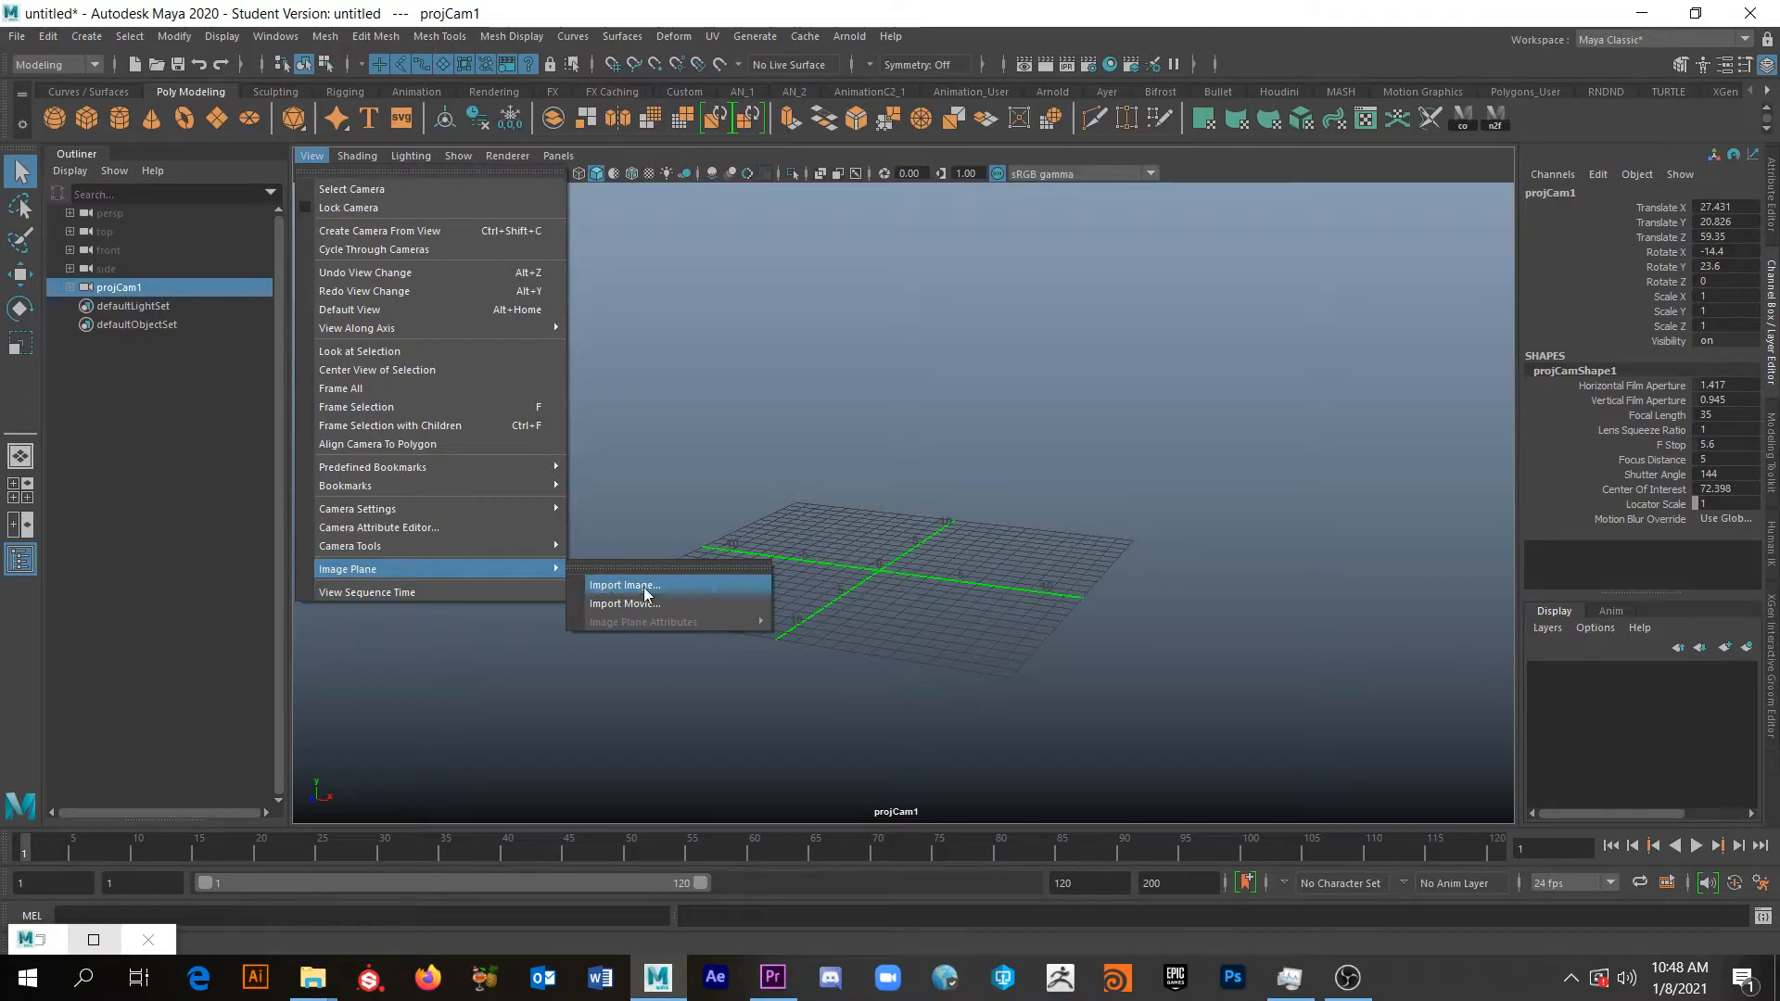
{"action": "left_click", "coordinate": [682, 588]}
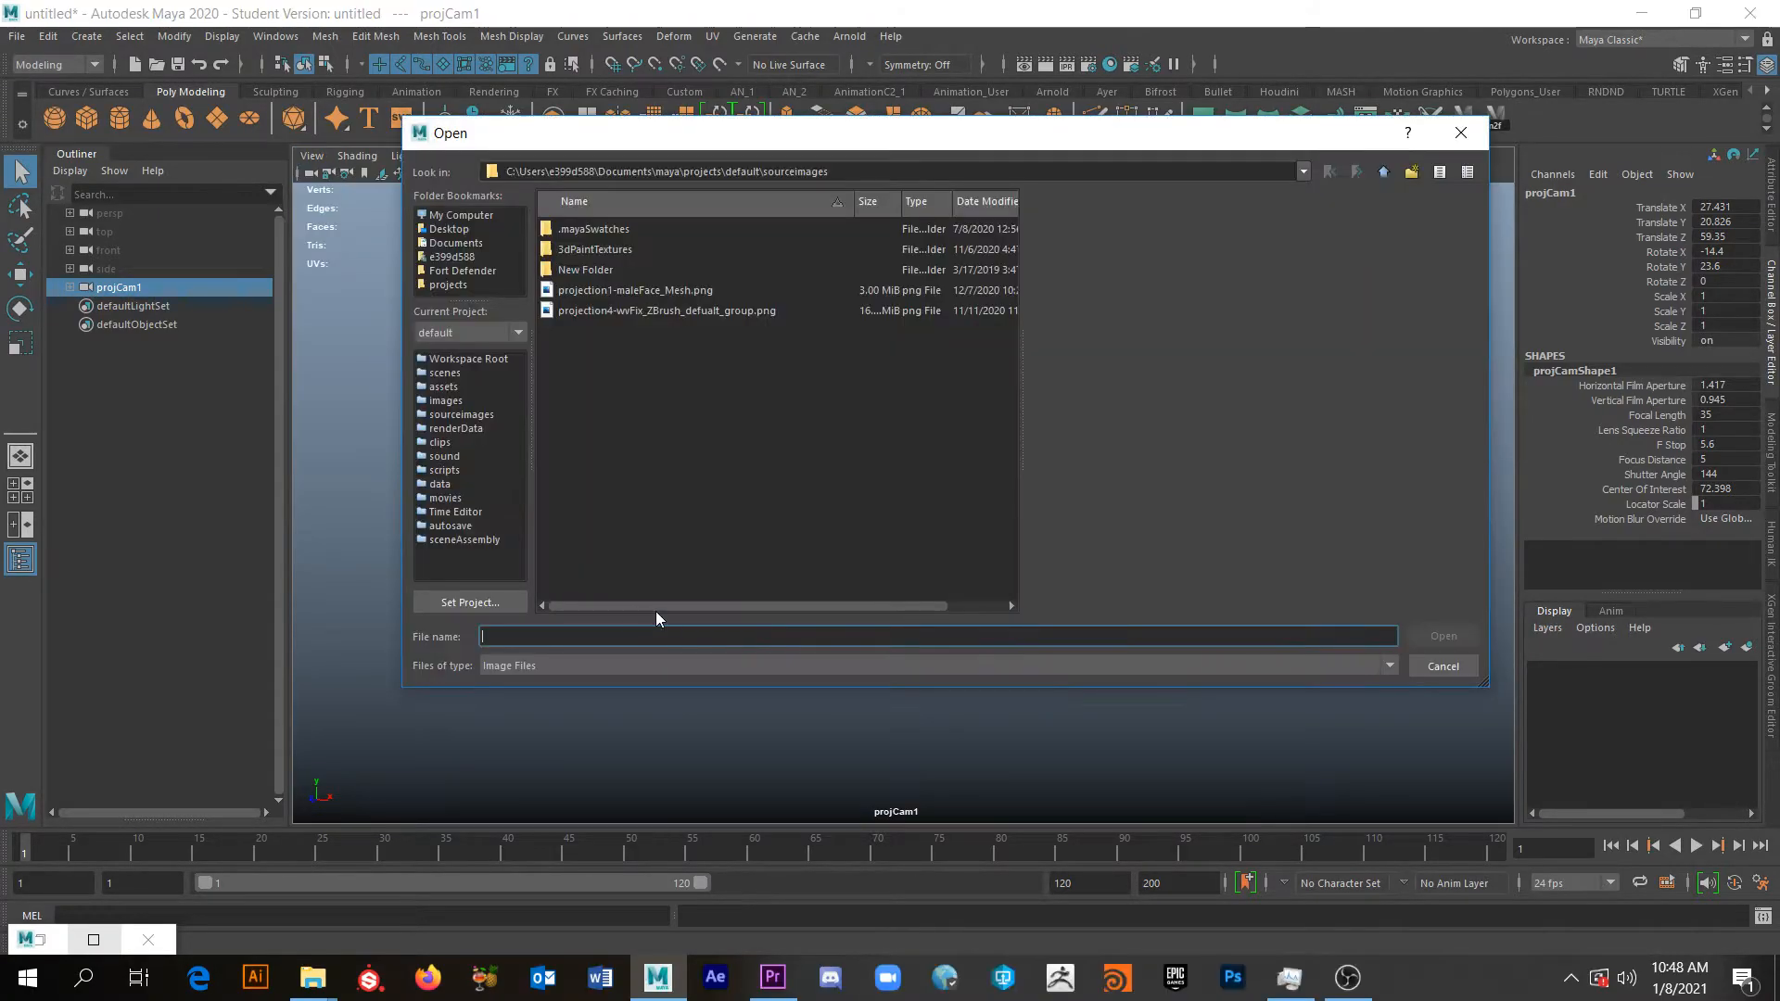
{"action": "left_click", "coordinate": [313, 977]}
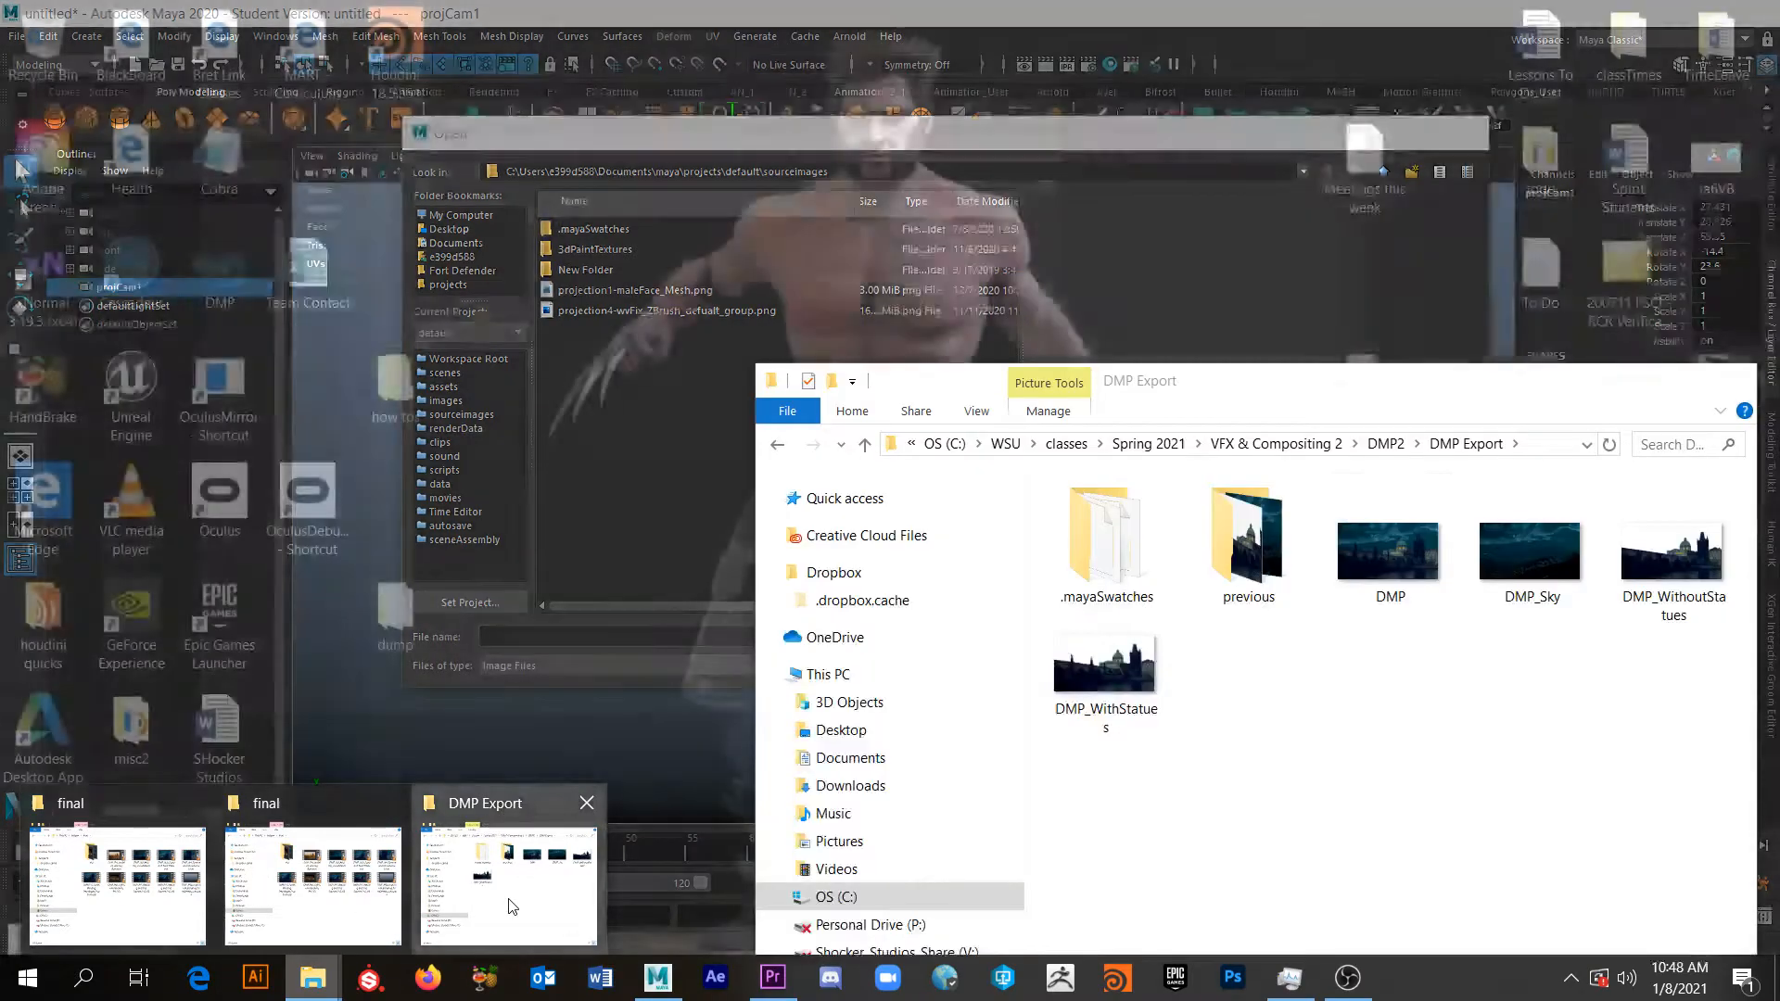
{"action": "left_click", "coordinate": [508, 890]}
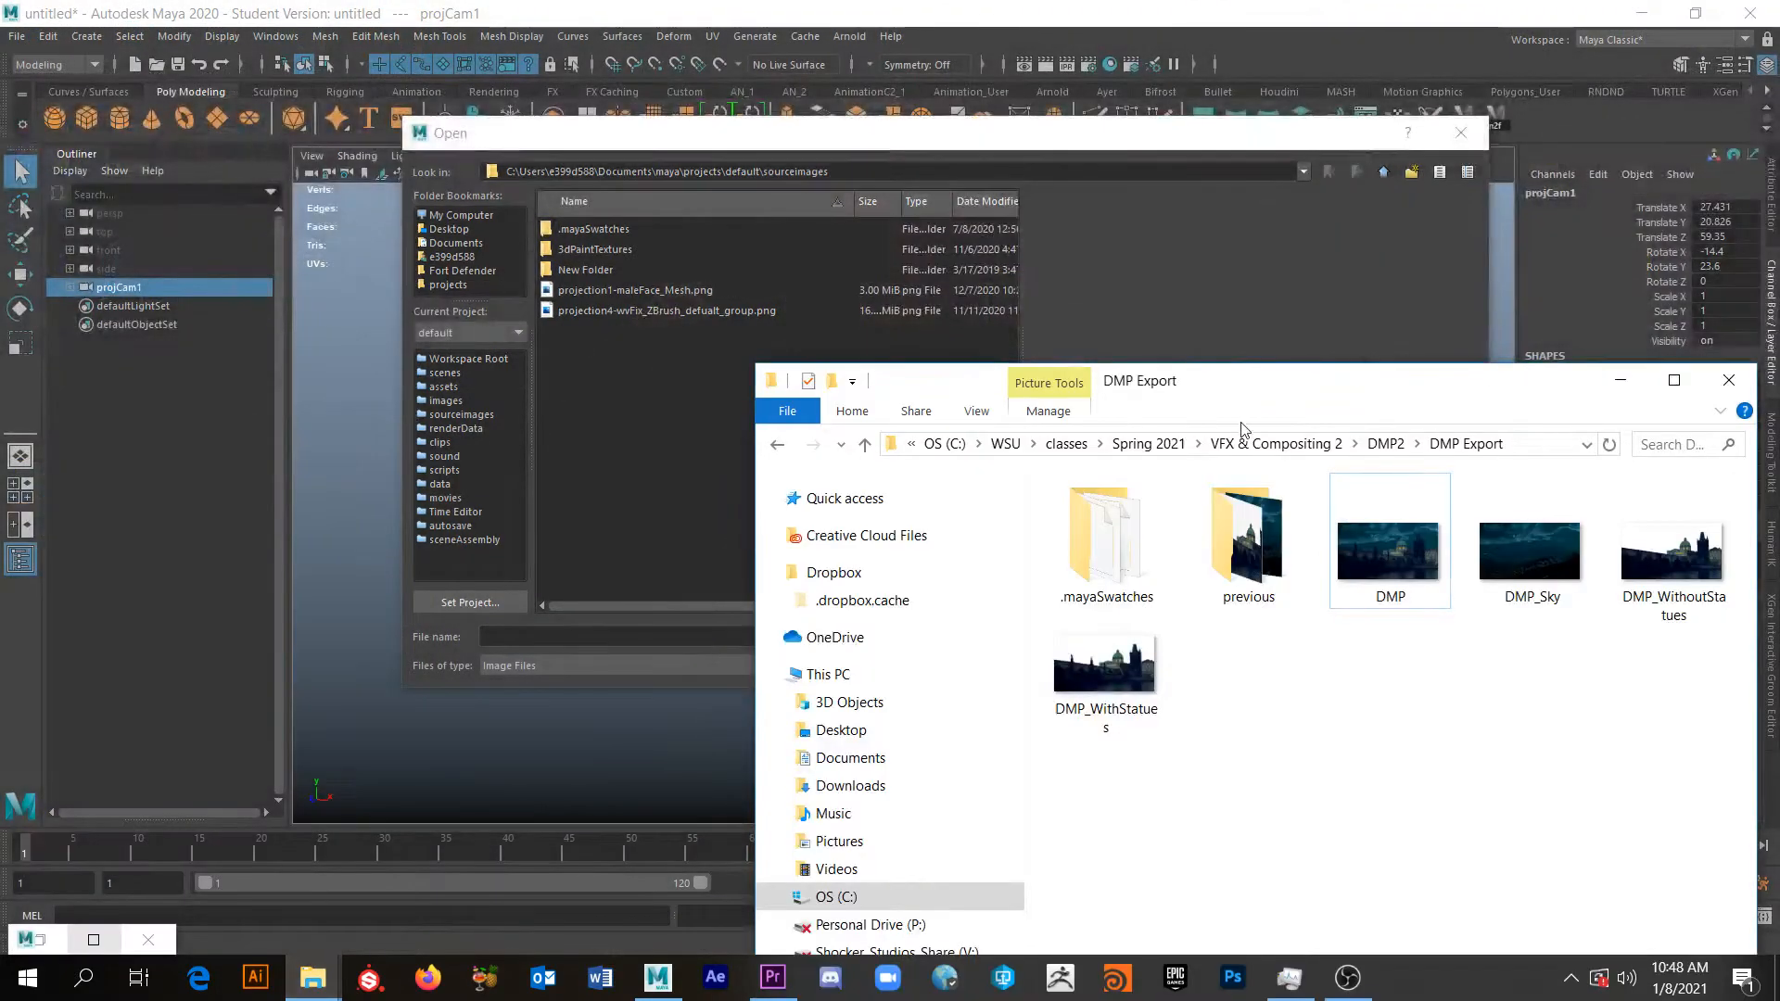
{"action": "left_click_drag", "start_coordinate": [1211, 386], "coordinate": [761, 331]}
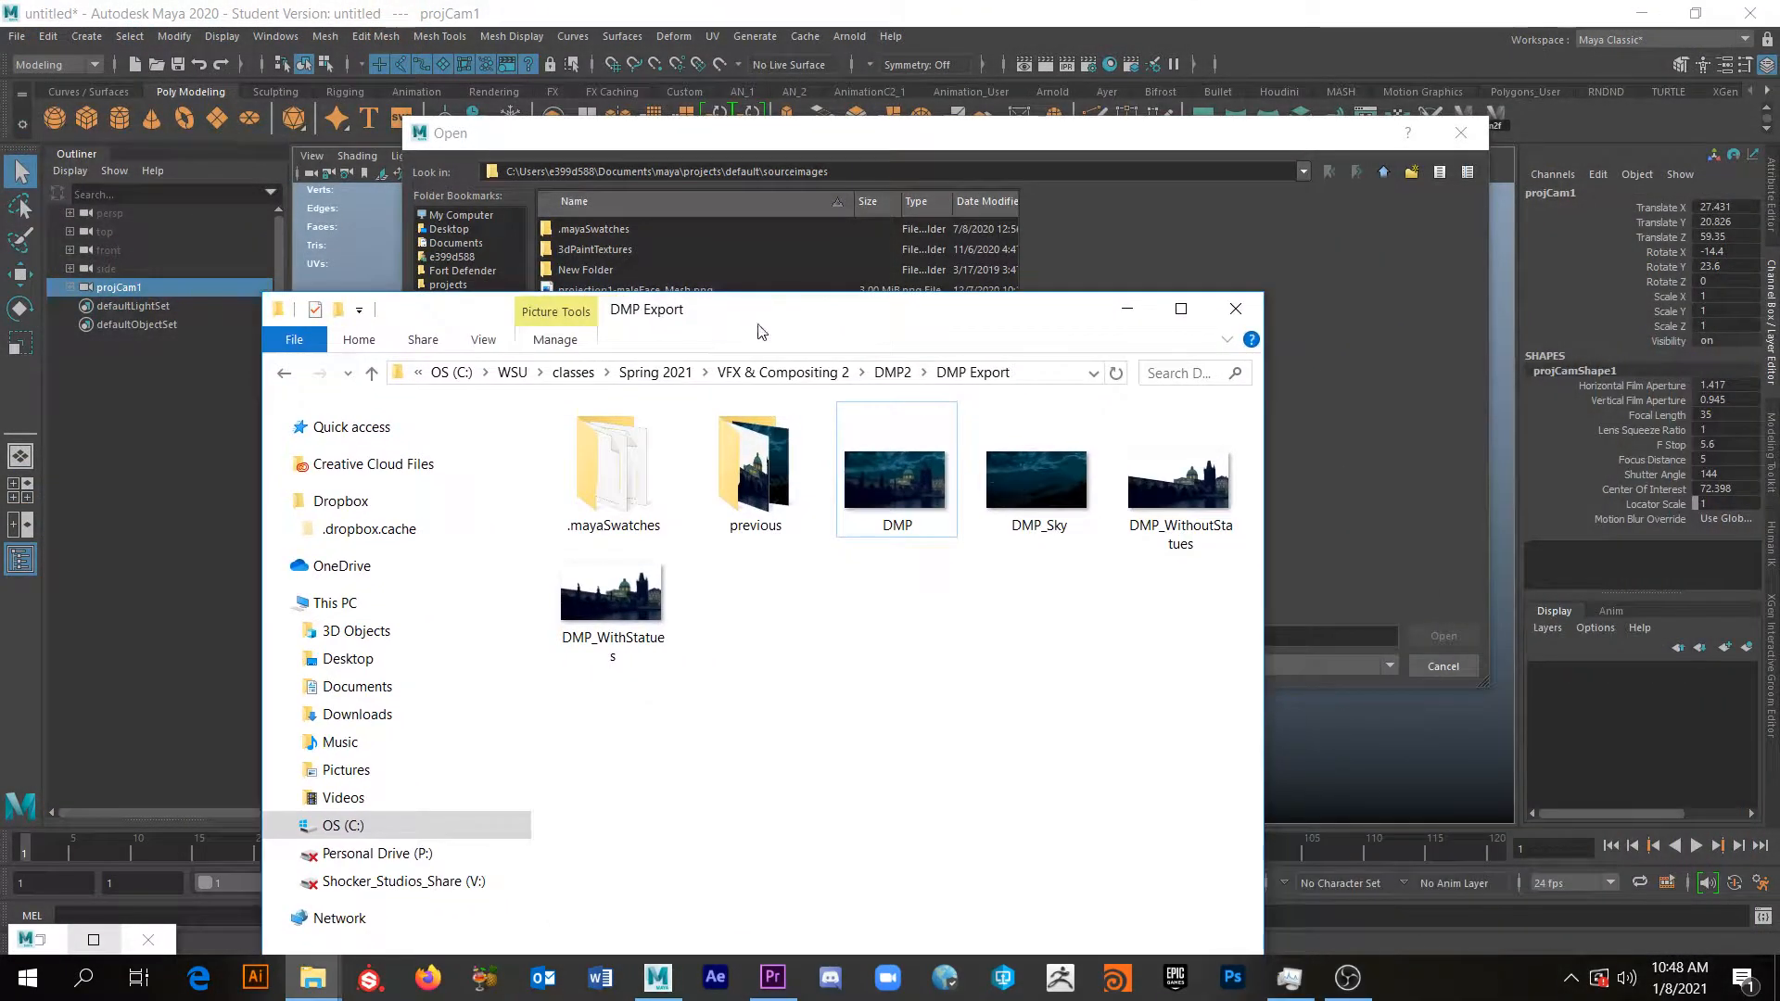
{"action": "left_click", "coordinate": [1032, 373]}
{"action": "key", "text": "ctrl+c"}
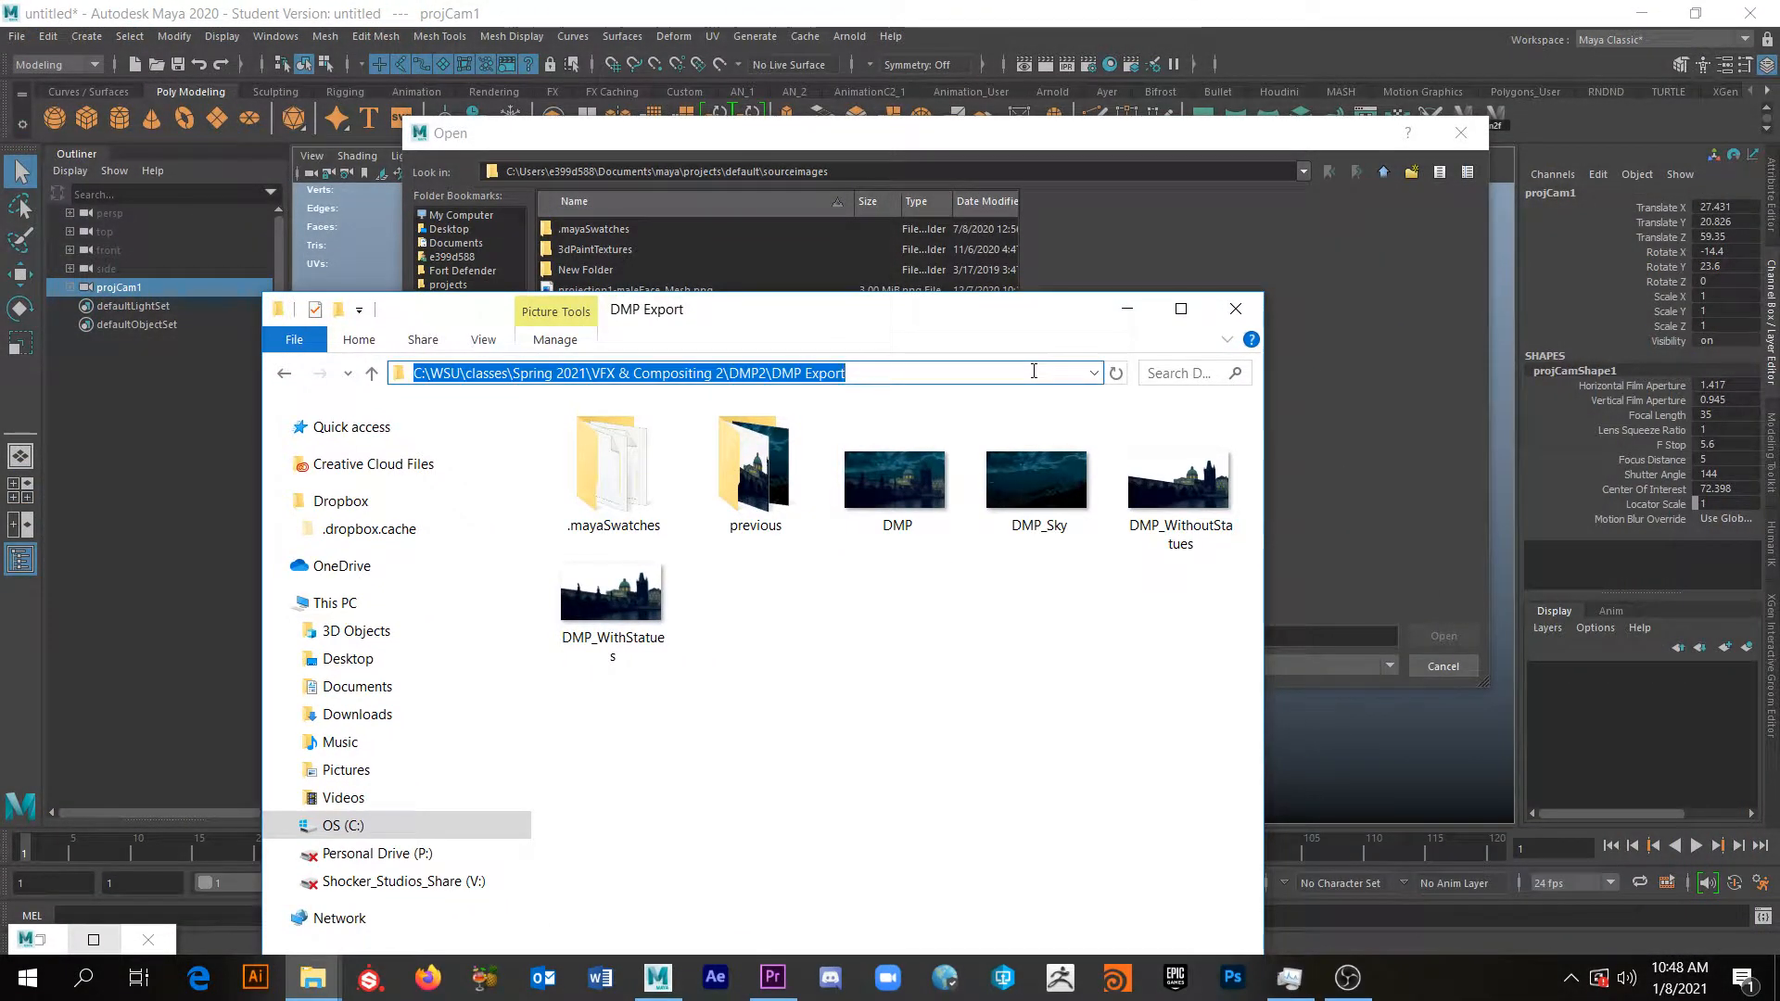
Go to the copied DMP Export folder path in Maya's file browser and import DMP.tif as projCam1's image plane.
{"action": "left_click", "coordinate": [990, 139]}
{"action": "left_click_drag", "start_coordinate": [869, 172], "coordinate": [417, 155]}
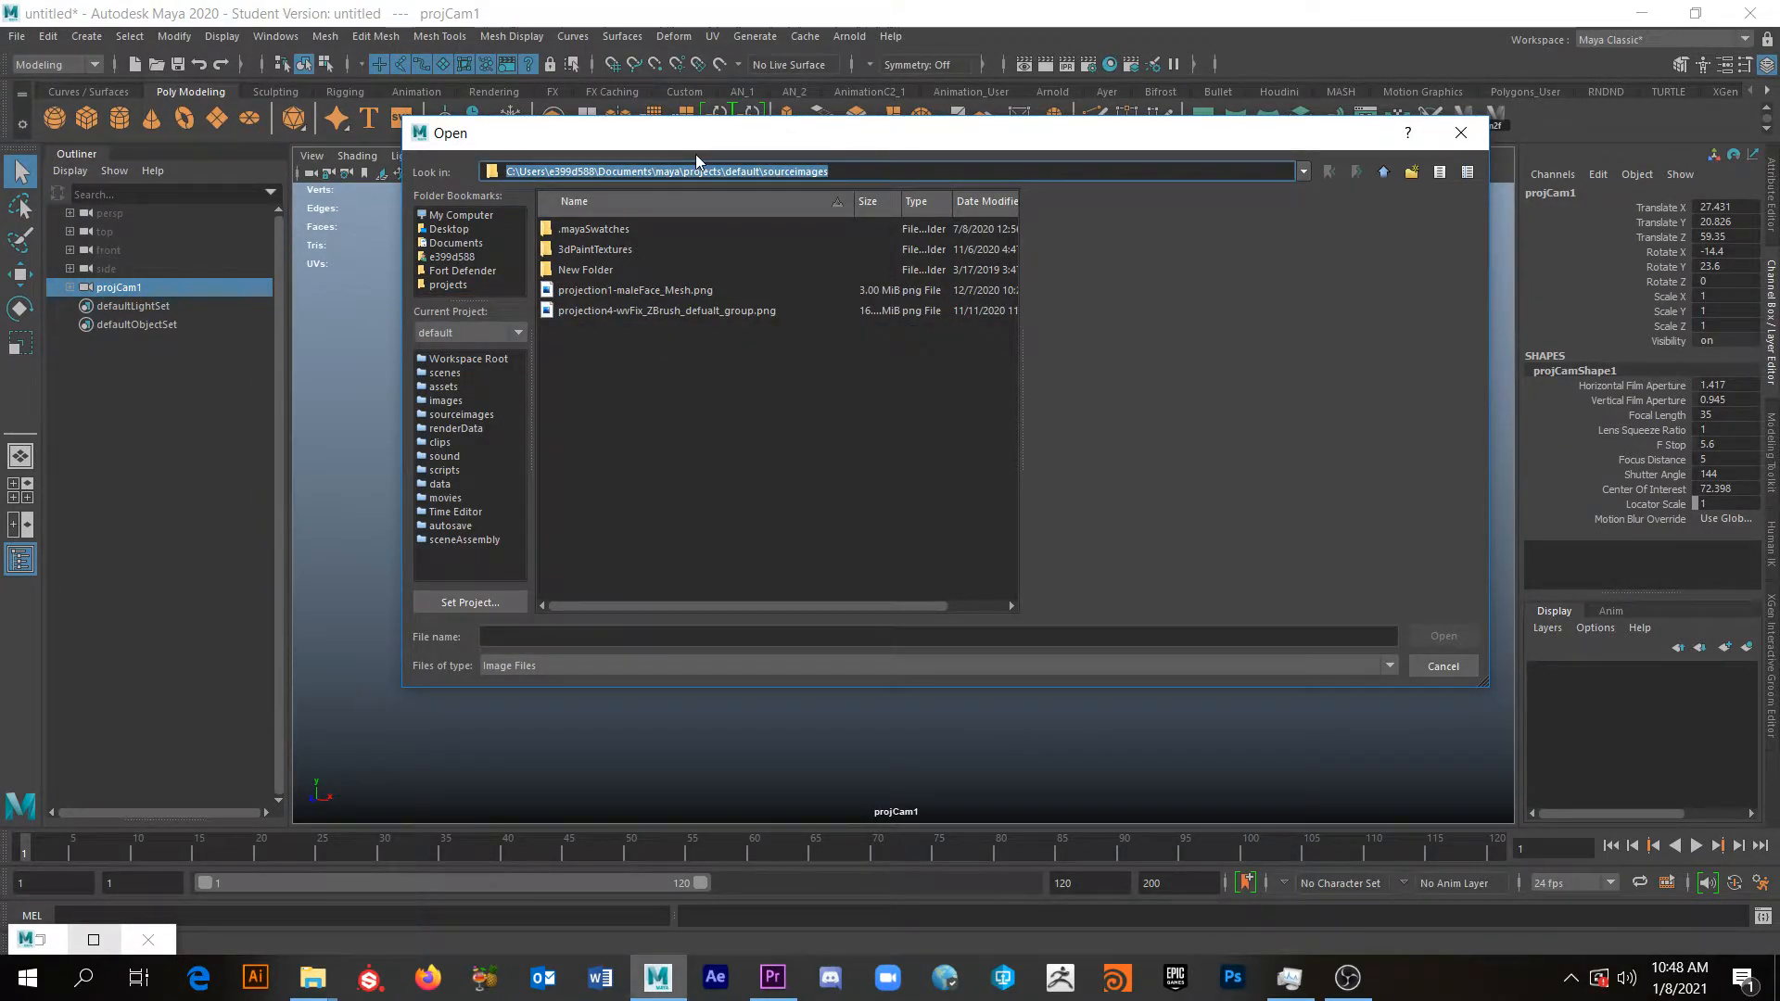
{"action": "key", "text": "ctrl+v"}
{"action": "key", "text": "Return"}
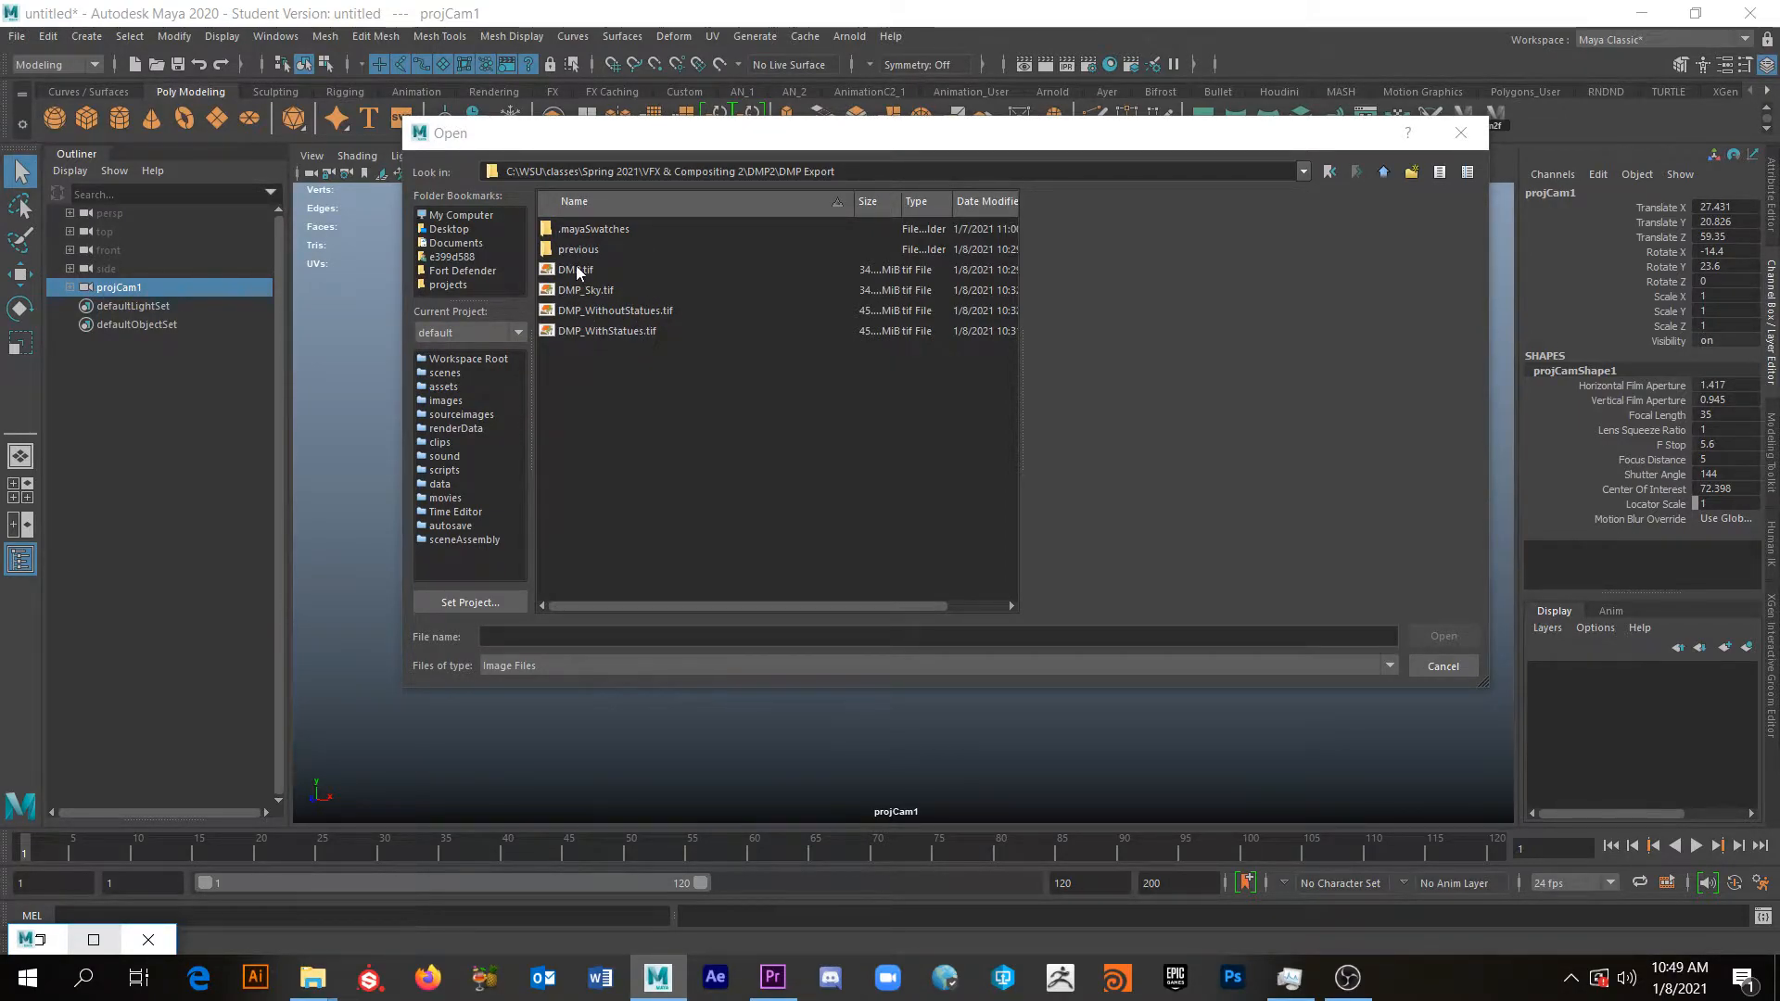
{"action": "left_click", "coordinate": [600, 269]}
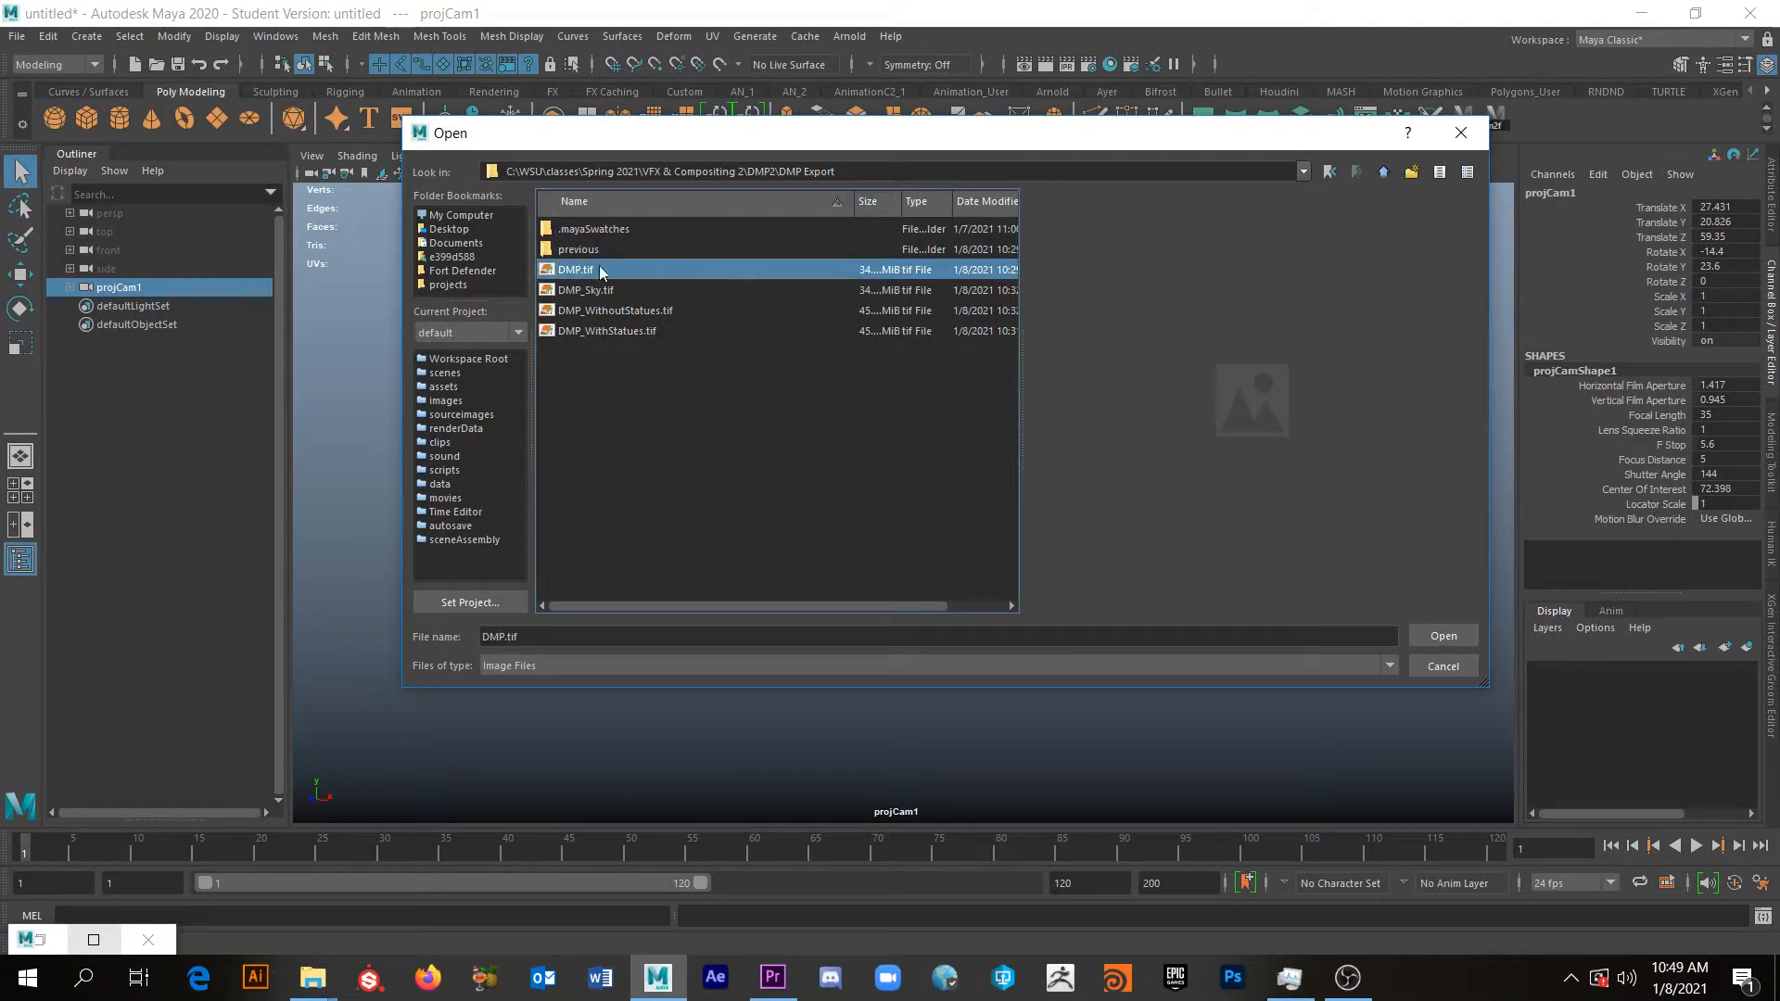
{"action": "left_click", "coordinate": [1444, 637]}
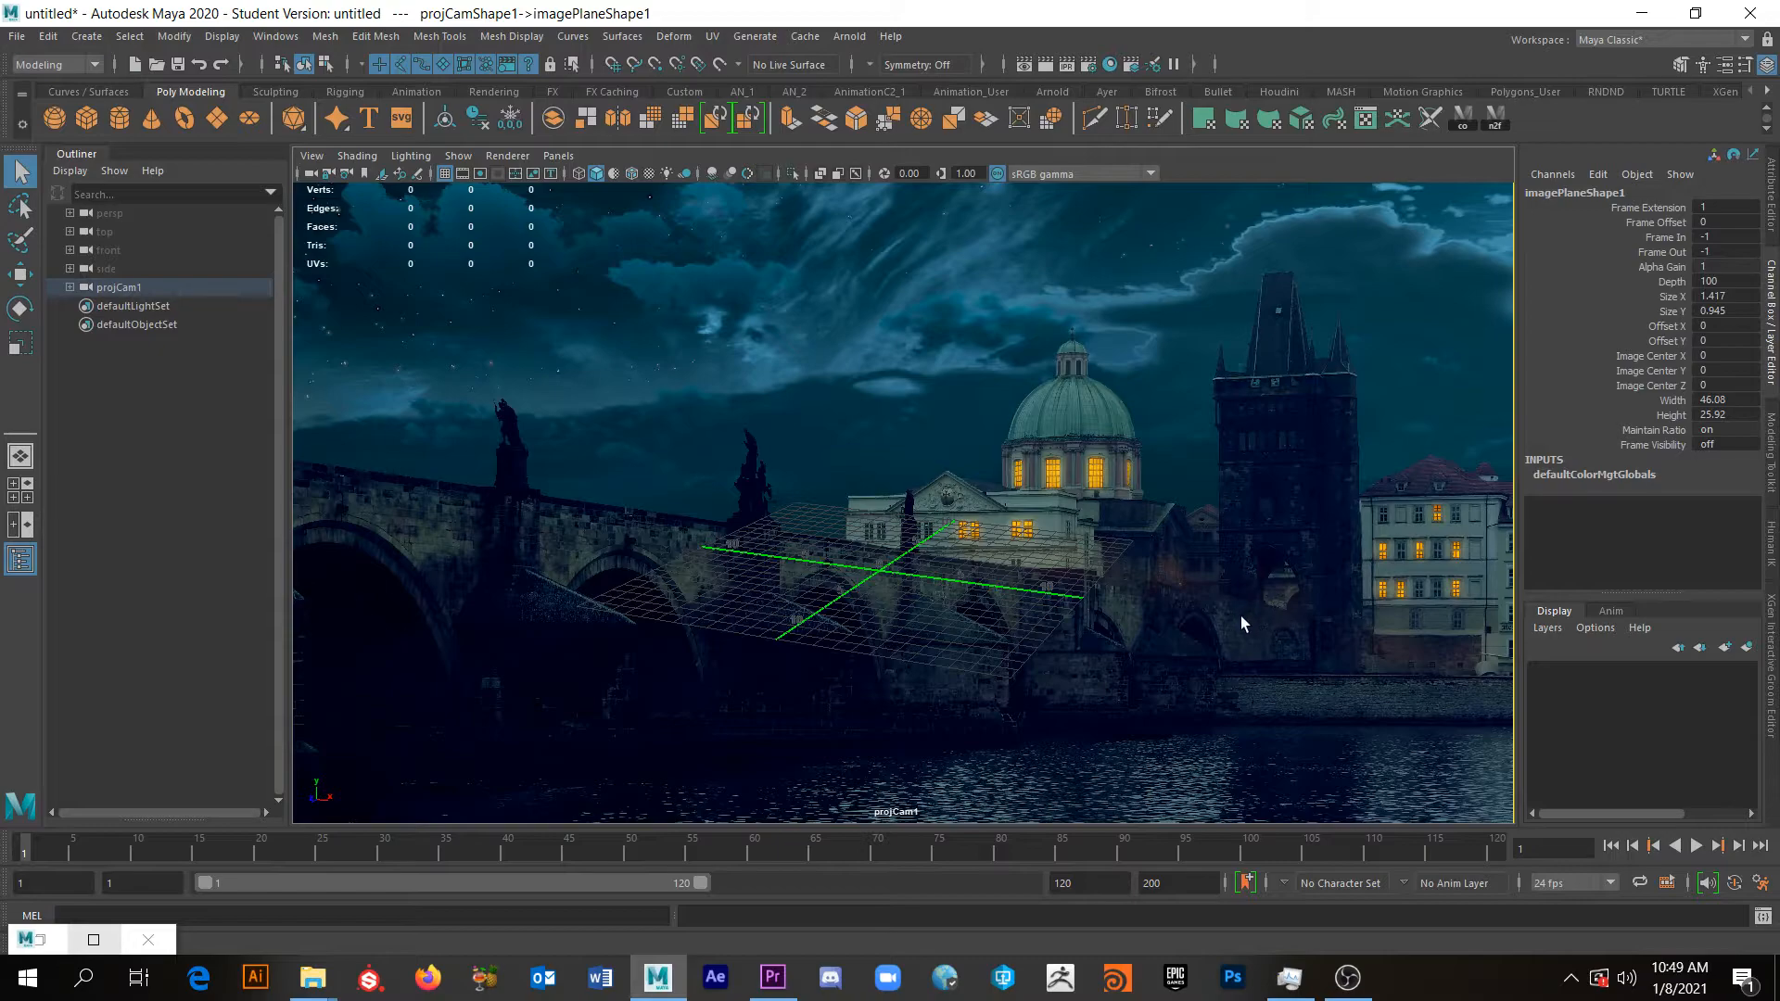
Orbit, dolly and pan projCam1 so the ground grid lies nearly flat over the water below the bridge.
{"action": "left_click_drag", "start_coordinate": [1228, 620], "coordinate": [1165, 591], "text": "alt"}
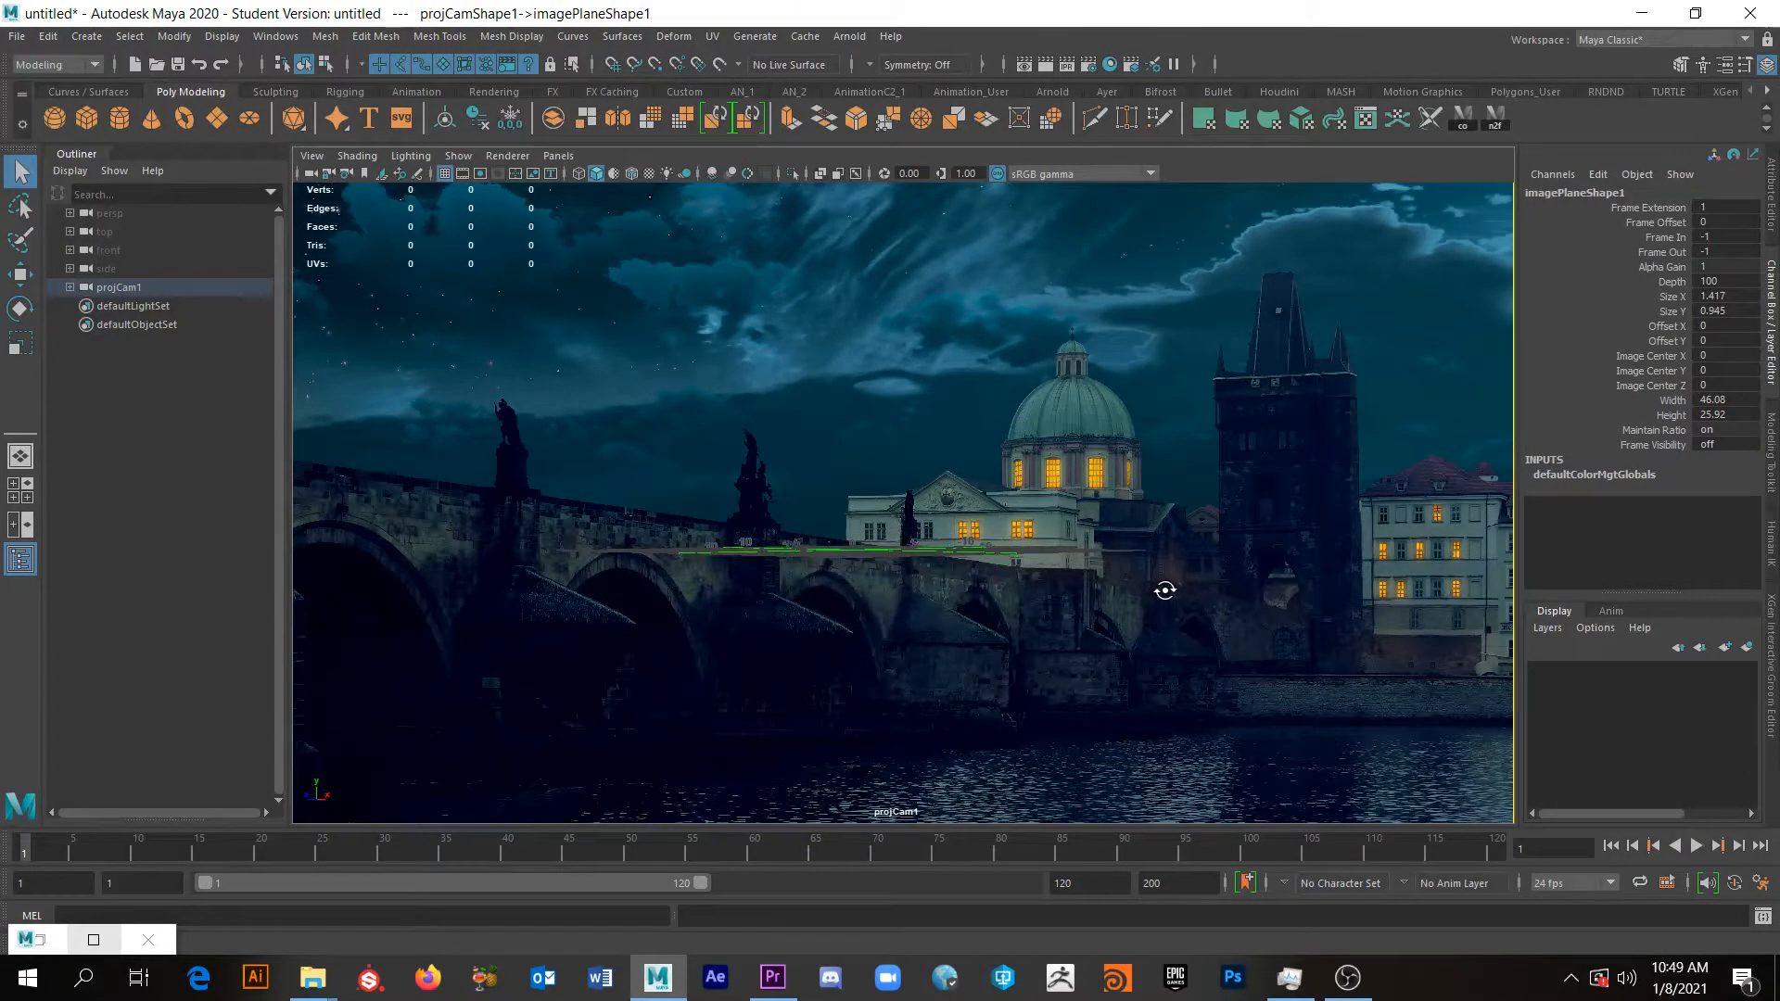
{"action": "left_click_drag", "start_coordinate": [1167, 519], "coordinate": [1289, 726], "text": "alt"}
{"action": "right_click_drag", "start_coordinate": [1226, 716], "coordinate": [1282, 765], "text": "alt"}
{"action": "middle_click_drag", "start_coordinate": [1281, 765], "coordinate": [1237, 632], "text": "alt"}
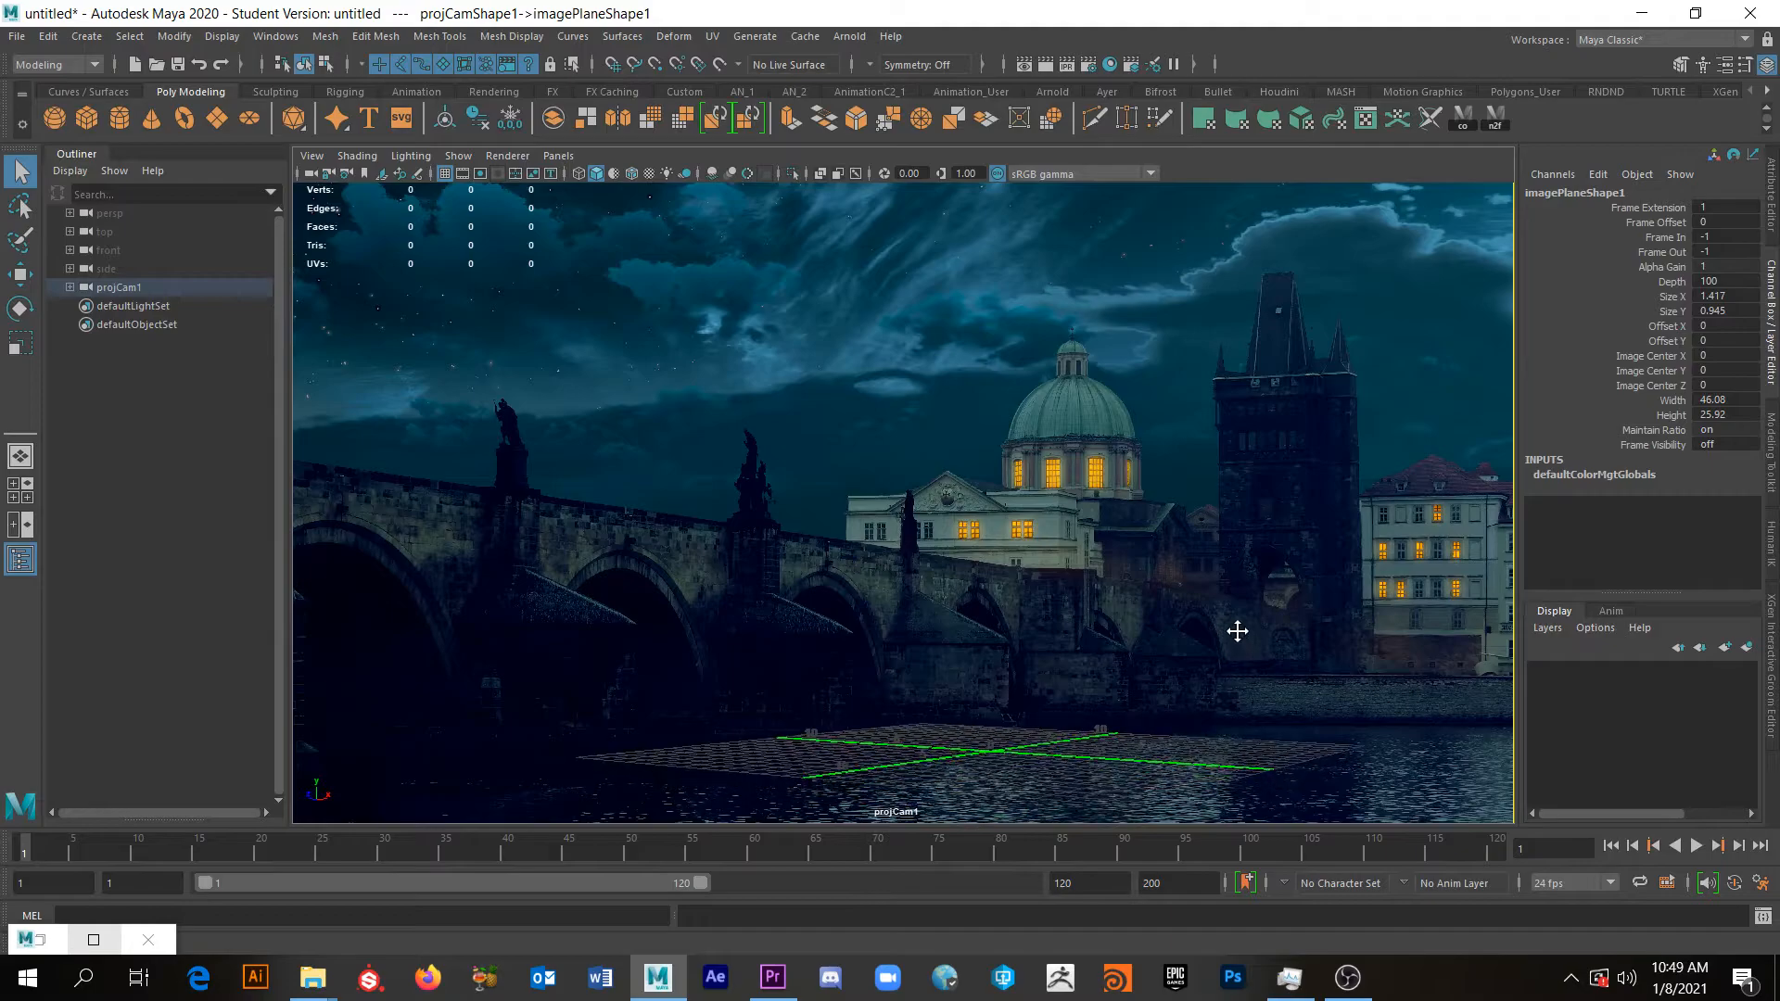
{"action": "right_click_drag", "start_coordinate": [1249, 668], "coordinate": [1319, 810], "text": "alt"}
{"action": "middle_click_drag", "start_coordinate": [1319, 811], "coordinate": [1224, 566], "text": "alt"}
{"action": "left_click_drag", "start_coordinate": [1224, 566], "coordinate": [1236, 604], "text": "alt"}
{"action": "middle_click_drag", "start_coordinate": [1236, 604], "coordinate": [1227, 588], "text": "alt"}
{"action": "left_click_drag", "start_coordinate": [1433, 637], "coordinate": [1431, 636], "text": "alt"}
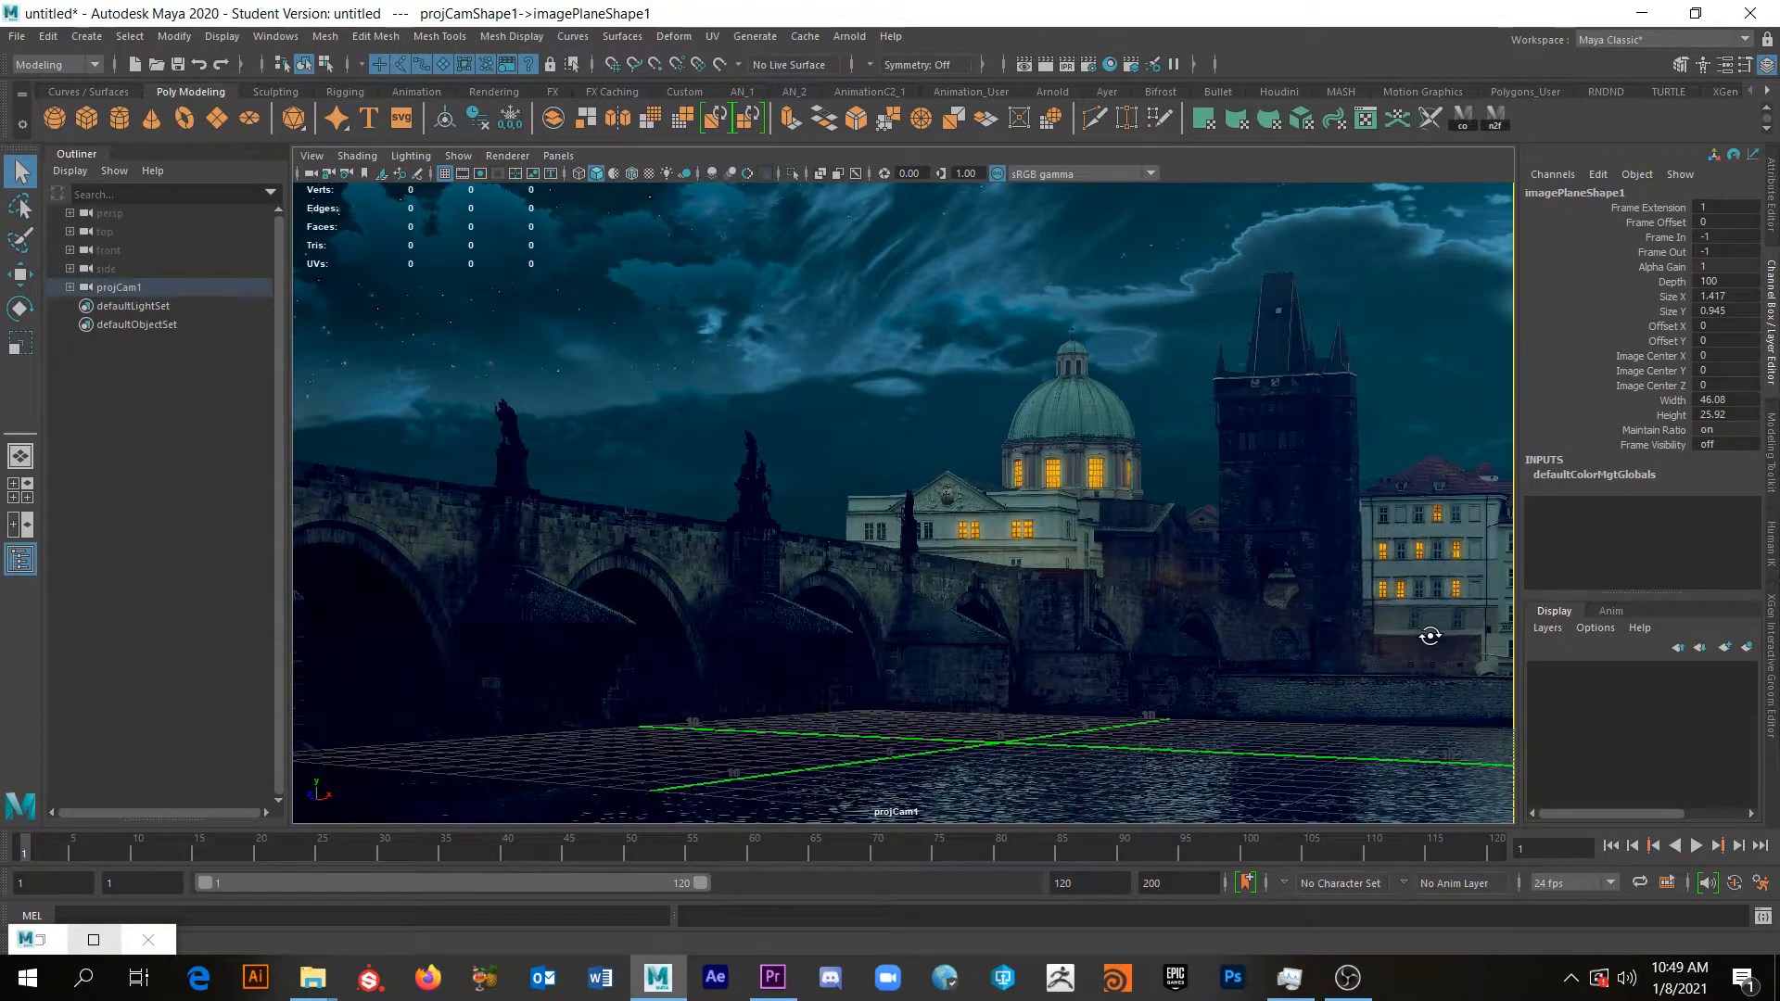
Fine-tune projCam1's angle and height to match the grid's perspective to the water surface and the bridge.
{"action": "left_click_drag", "start_coordinate": [1454, 723], "coordinate": [1467, 725], "text": "alt"}
{"action": "middle_click_drag", "start_coordinate": [1391, 723], "coordinate": [1382, 746], "text": "alt"}
{"action": "left_click_drag", "start_coordinate": [1381, 728], "coordinate": [1377, 729], "text": "alt"}
{"action": "middle_click_drag", "start_coordinate": [1363, 723], "coordinate": [1360, 718], "text": "alt"}
{"action": "left_click_drag", "start_coordinate": [1360, 717], "coordinate": [1263, 713], "text": "alt"}
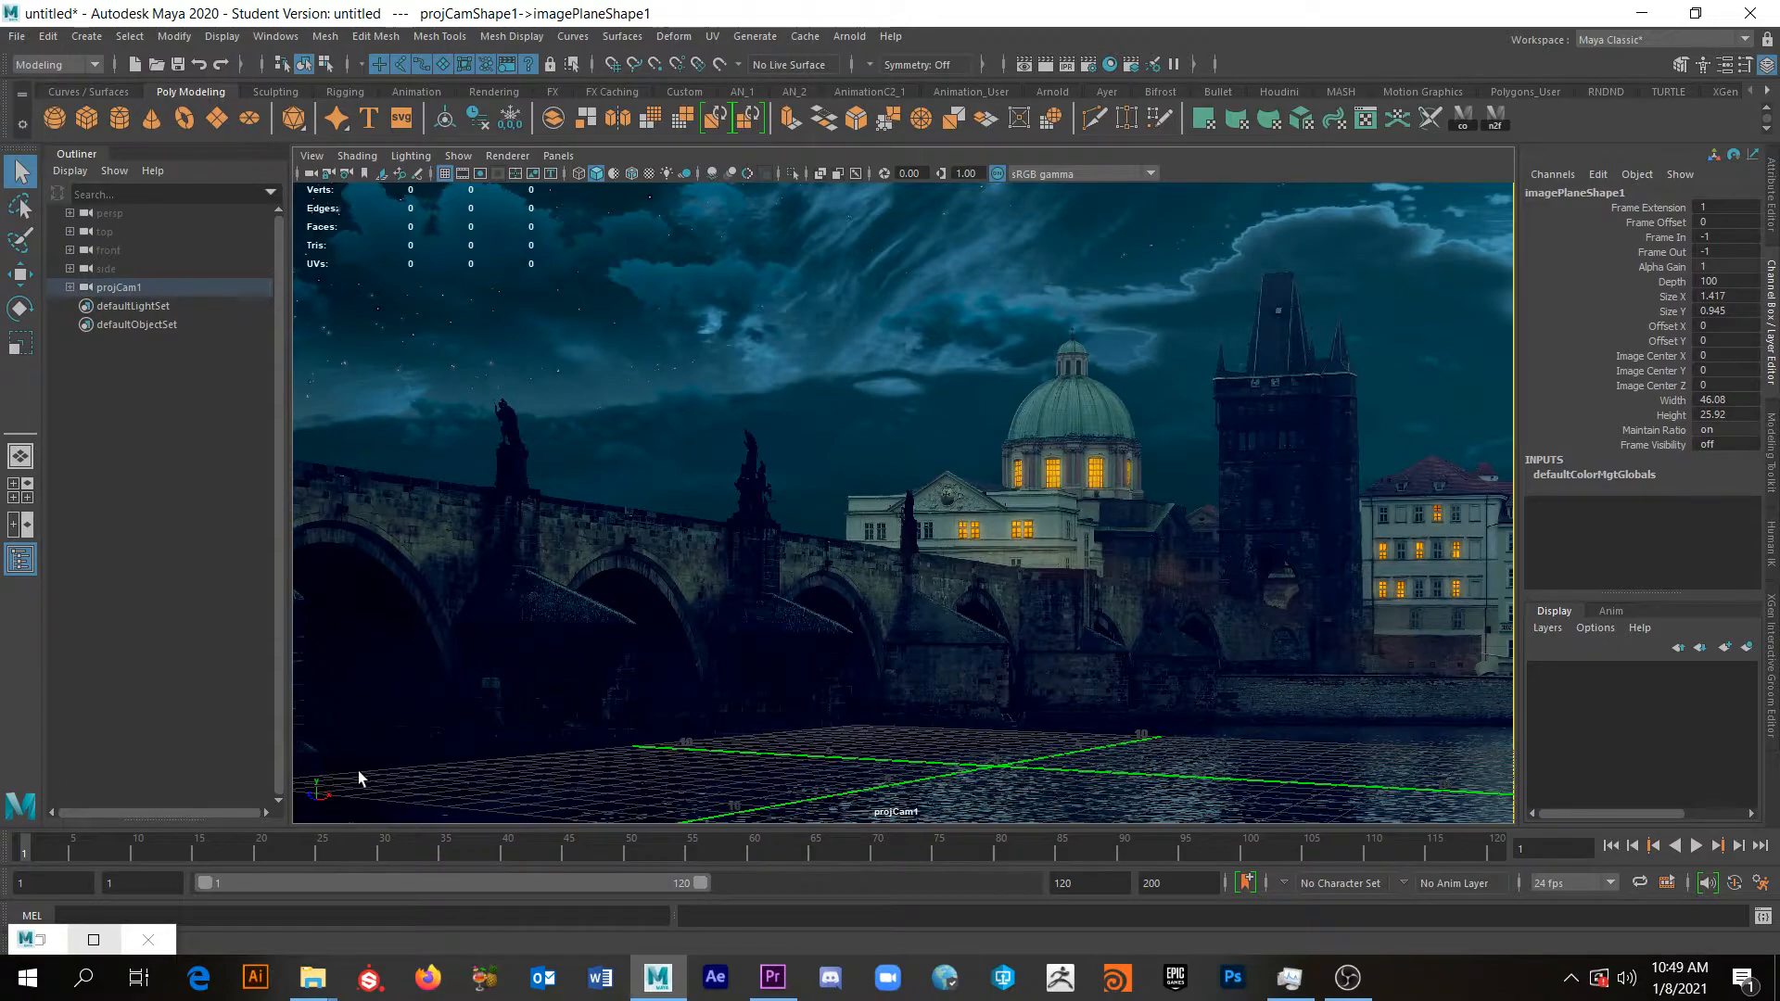
{"action": "left_click_drag", "start_coordinate": [1124, 790], "coordinate": [1134, 786], "text": "alt"}
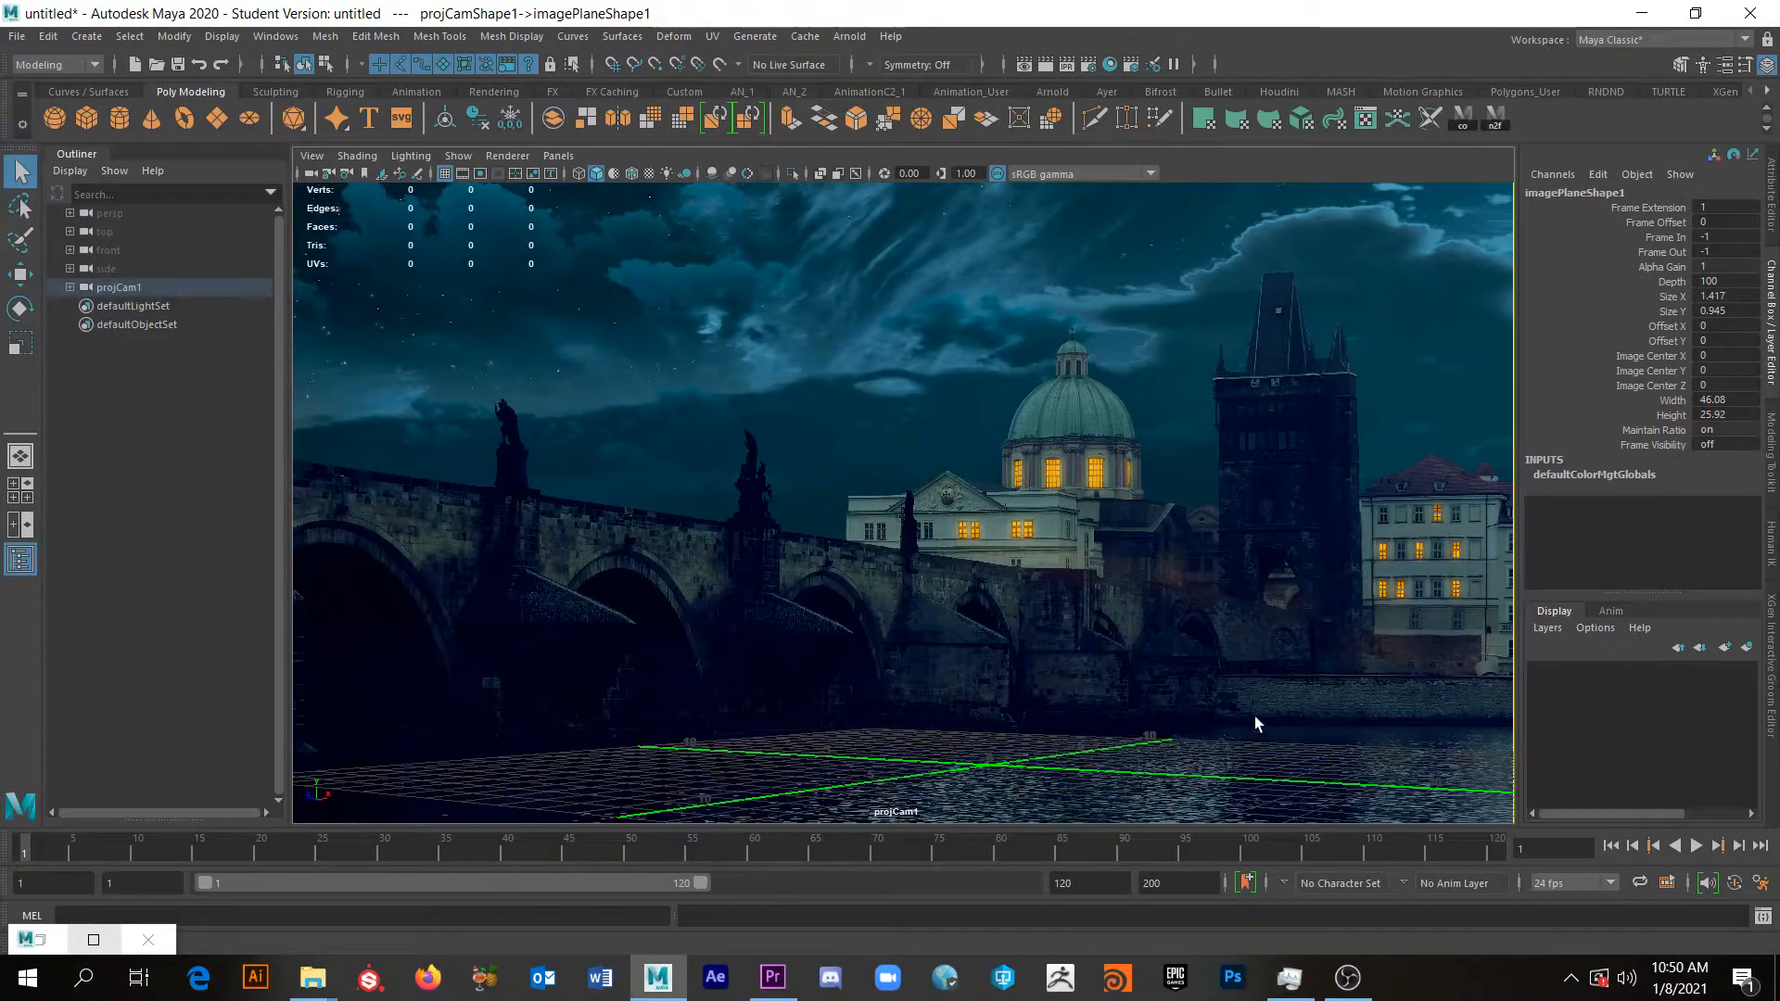
Make a final small adjustment to projCam1's view and create a polygon cube at the grid origin.
{"action": "middle_click_drag", "start_coordinate": [1261, 720], "coordinate": [1263, 720], "text": "alt"}
{"action": "left_click_drag", "start_coordinate": [1279, 727], "coordinate": [1283, 727], "text": "alt"}
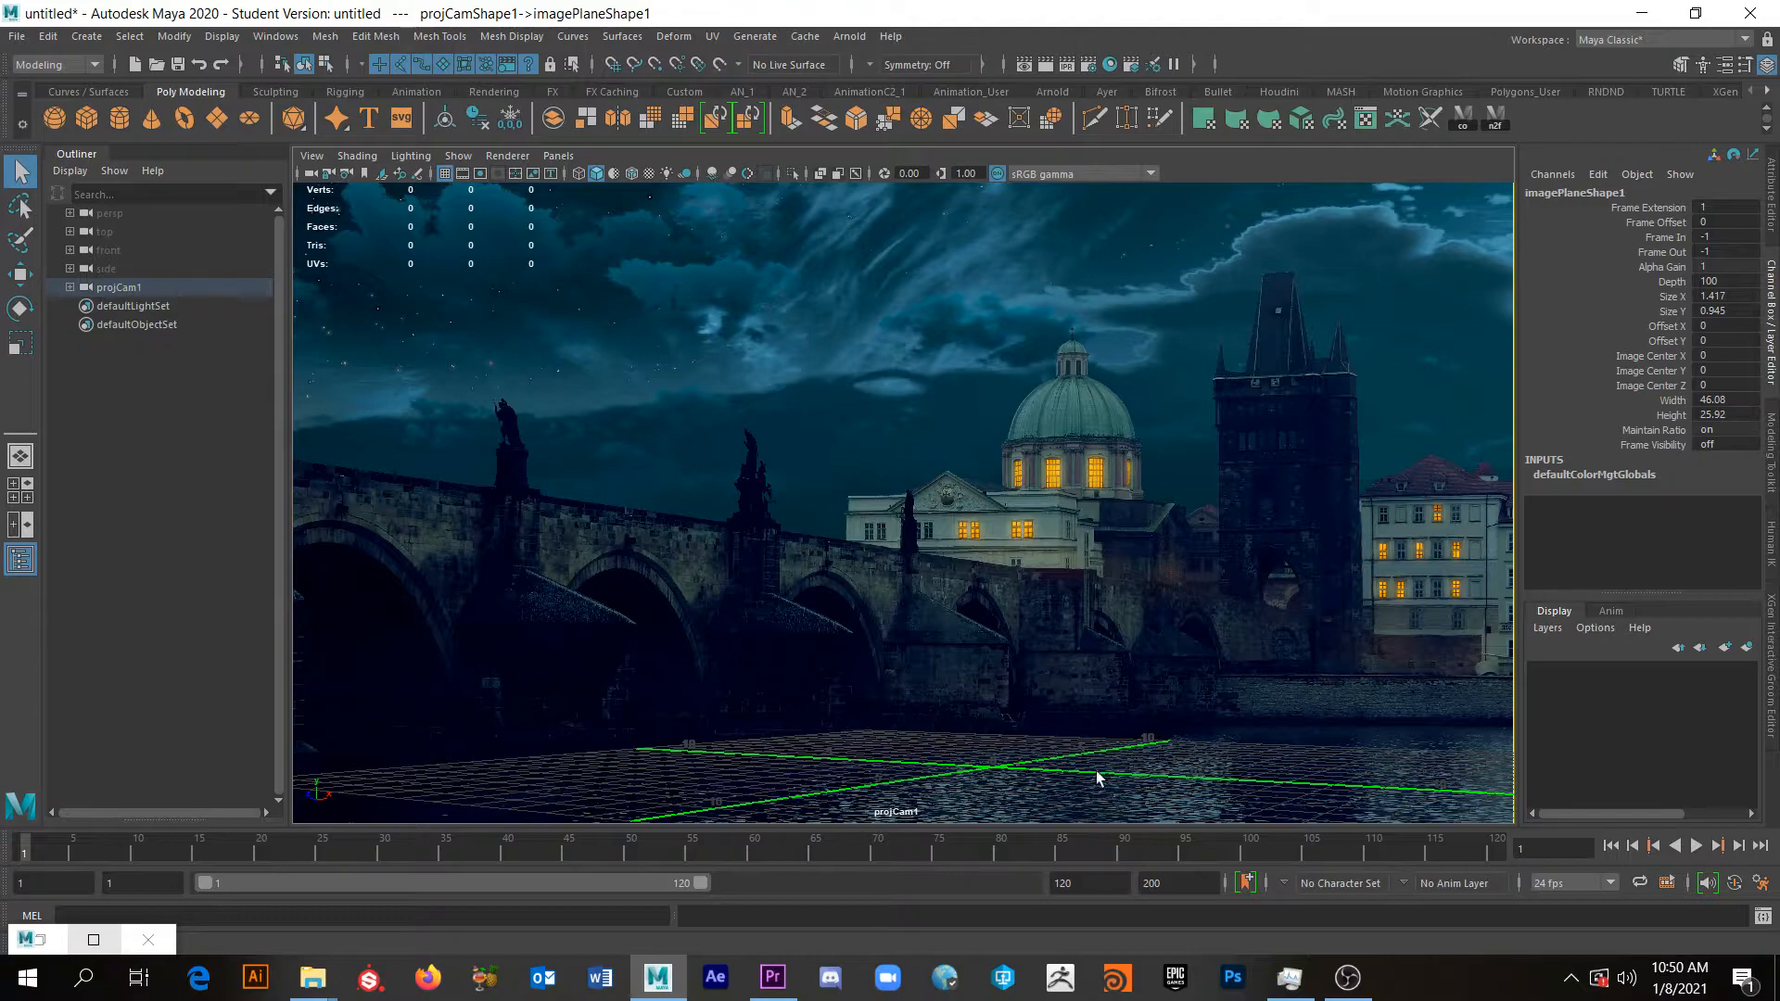
{"action": "left_click", "coordinate": [84, 121]}
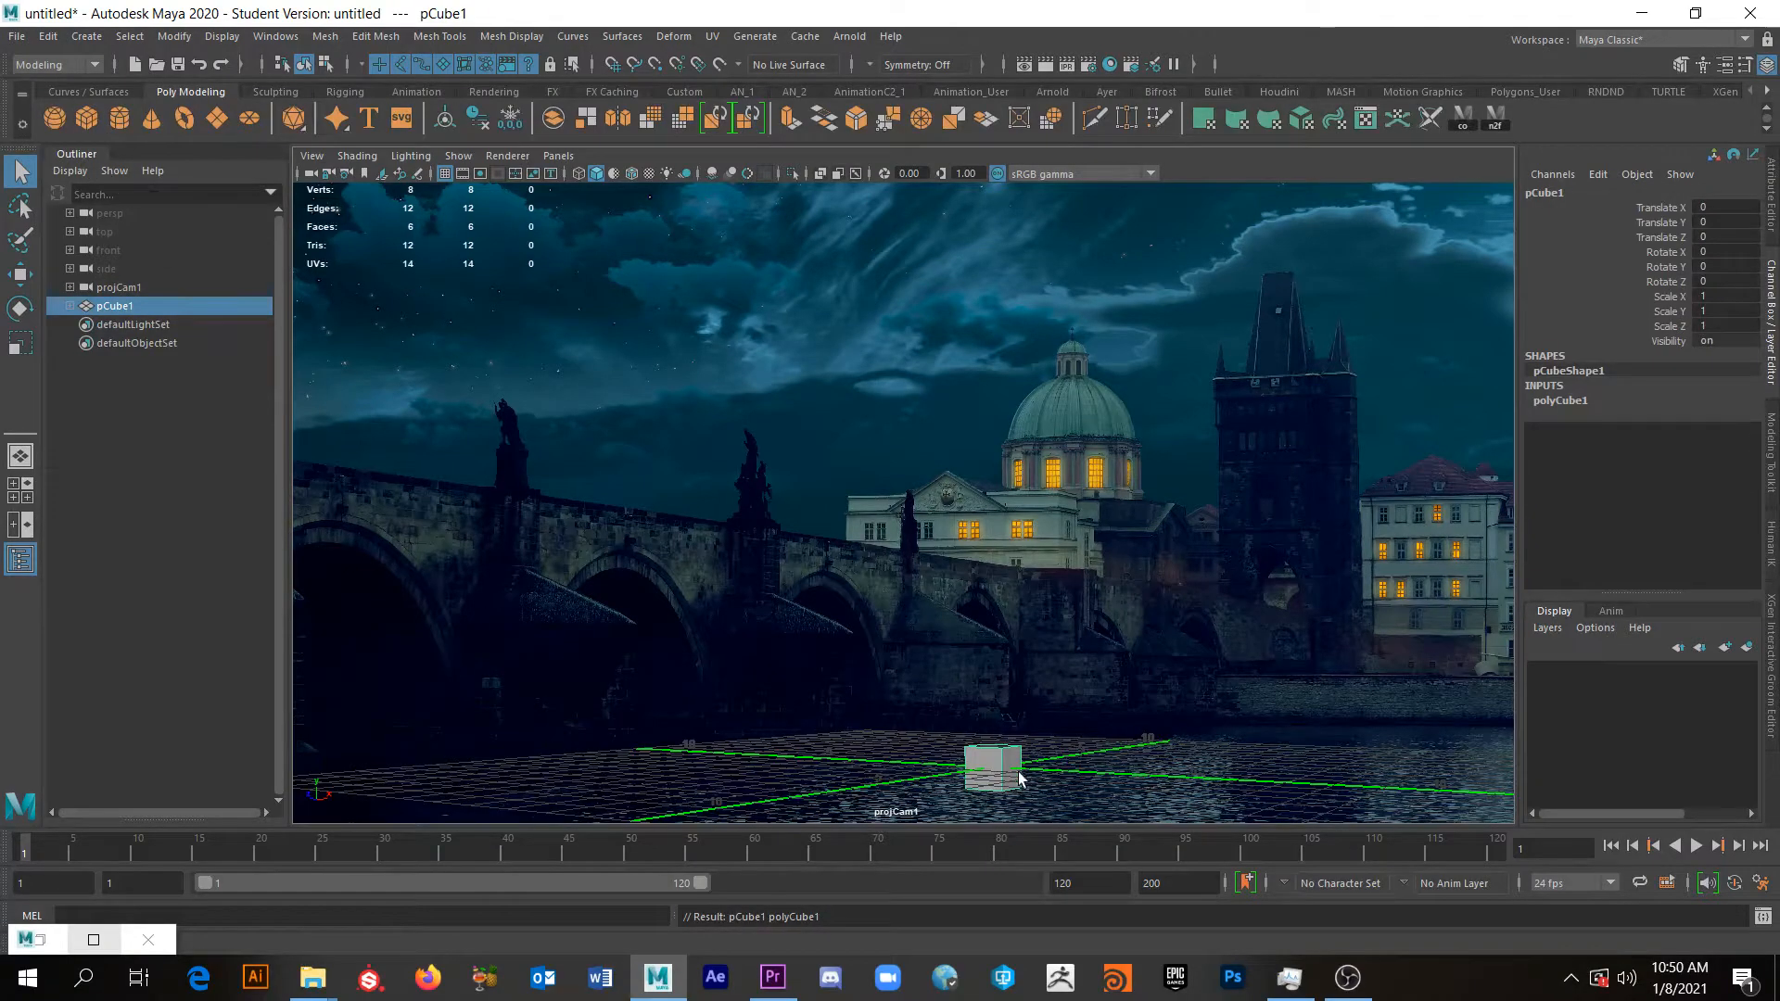
{"action": "key", "text": "w"}
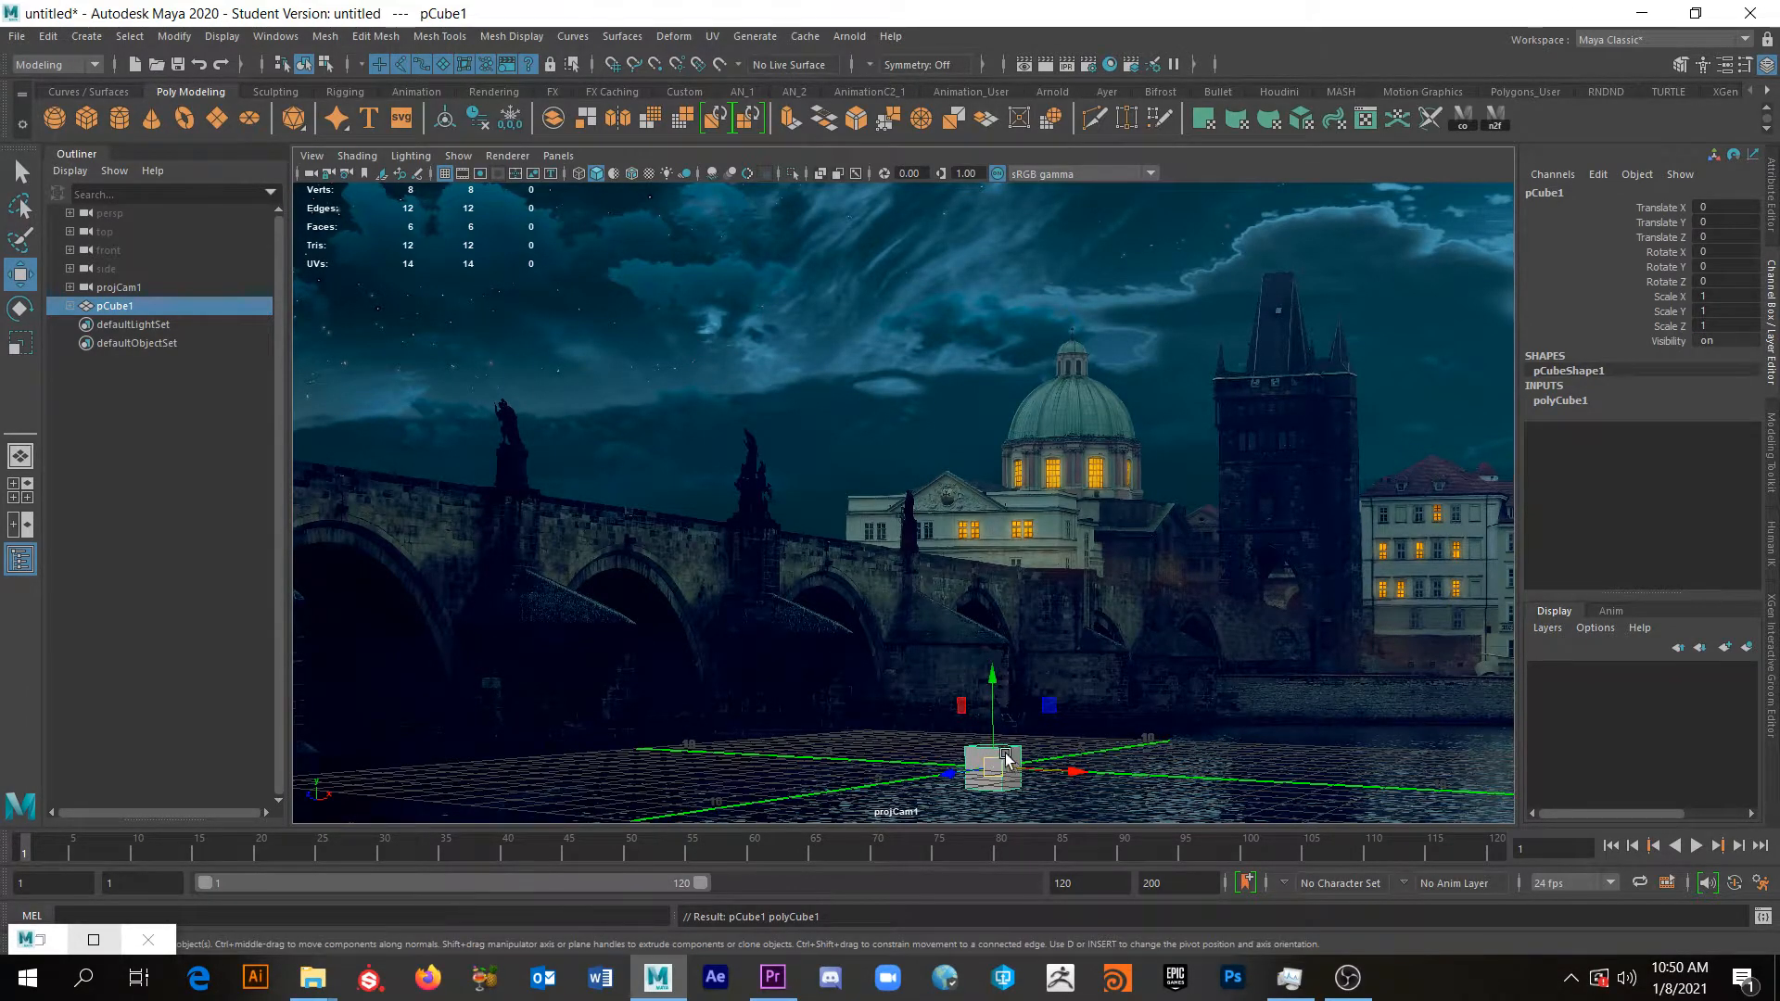
{"action": "key", "text": "e"}
{"action": "mouse_move", "coordinate": [993, 747]}
{"action": "left_mouse_down"}
{"action": "mouse_move", "coordinate": [982, 708]}
{"action": "mouse_move", "coordinate": [993, 745]}
{"action": "left_mouse_up"}
{"action": "key", "text": "ctrl+z"}
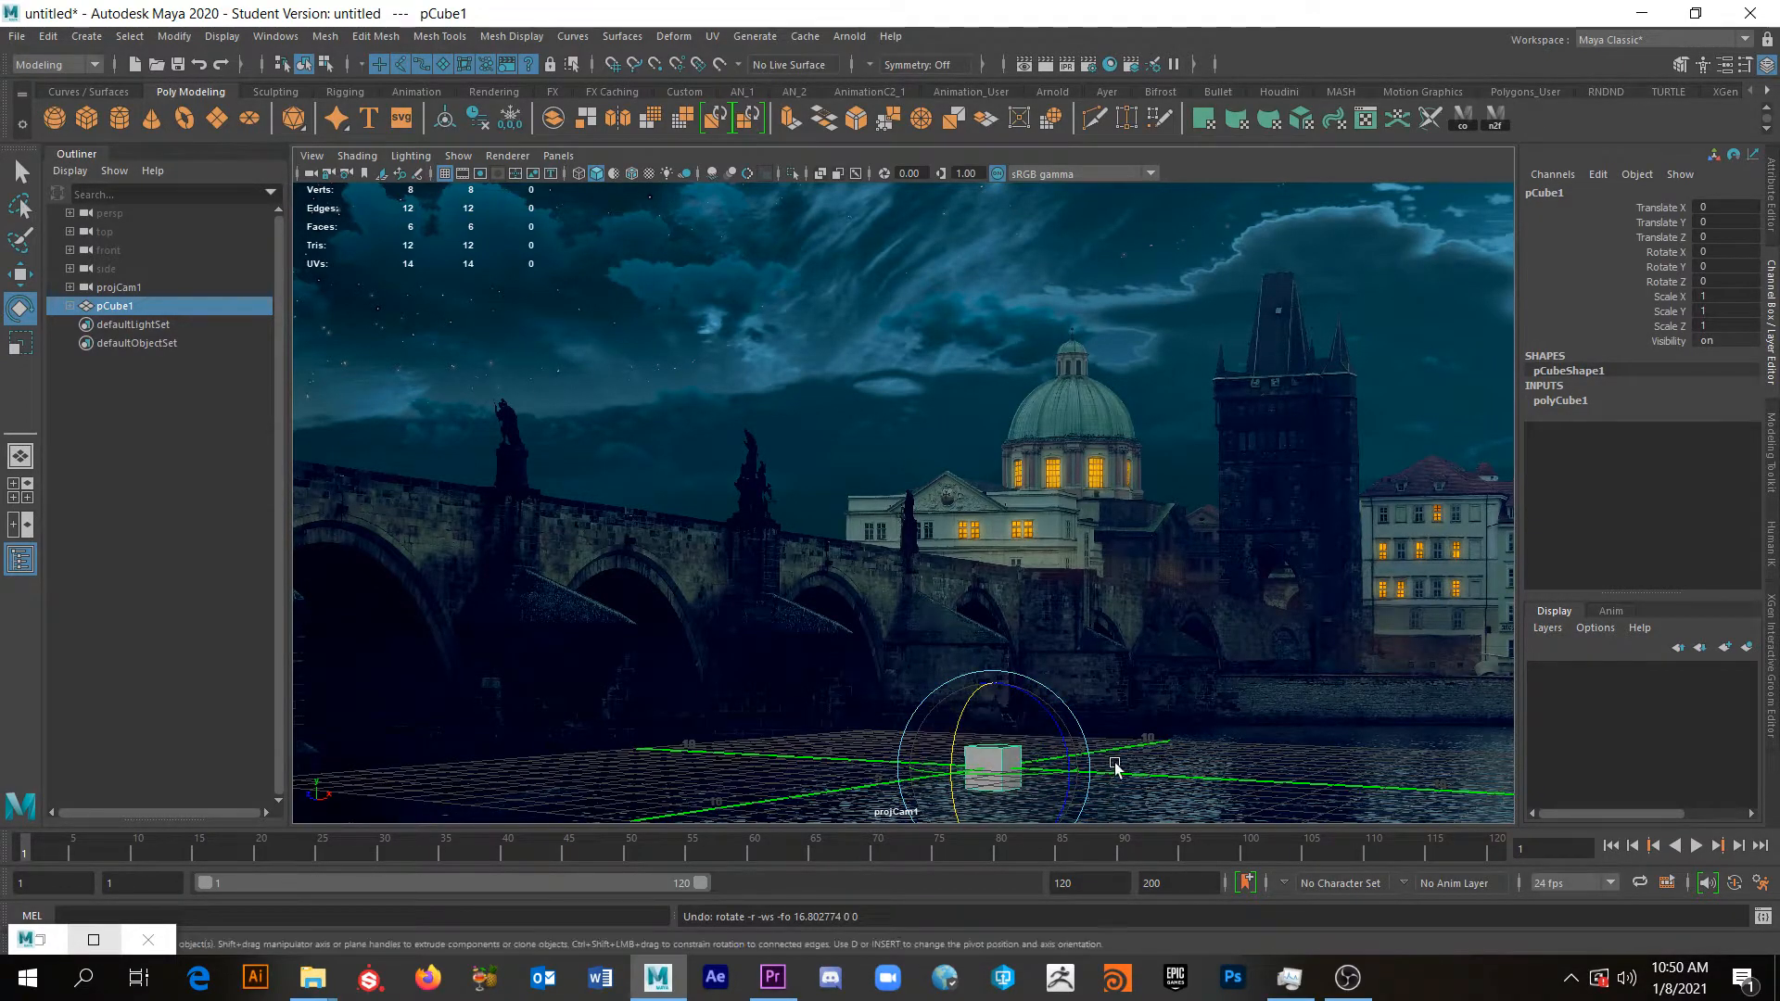
Move the cube's pivot down to its base, snapping it to a bottom vertex.
{"action": "key", "text": "w"}
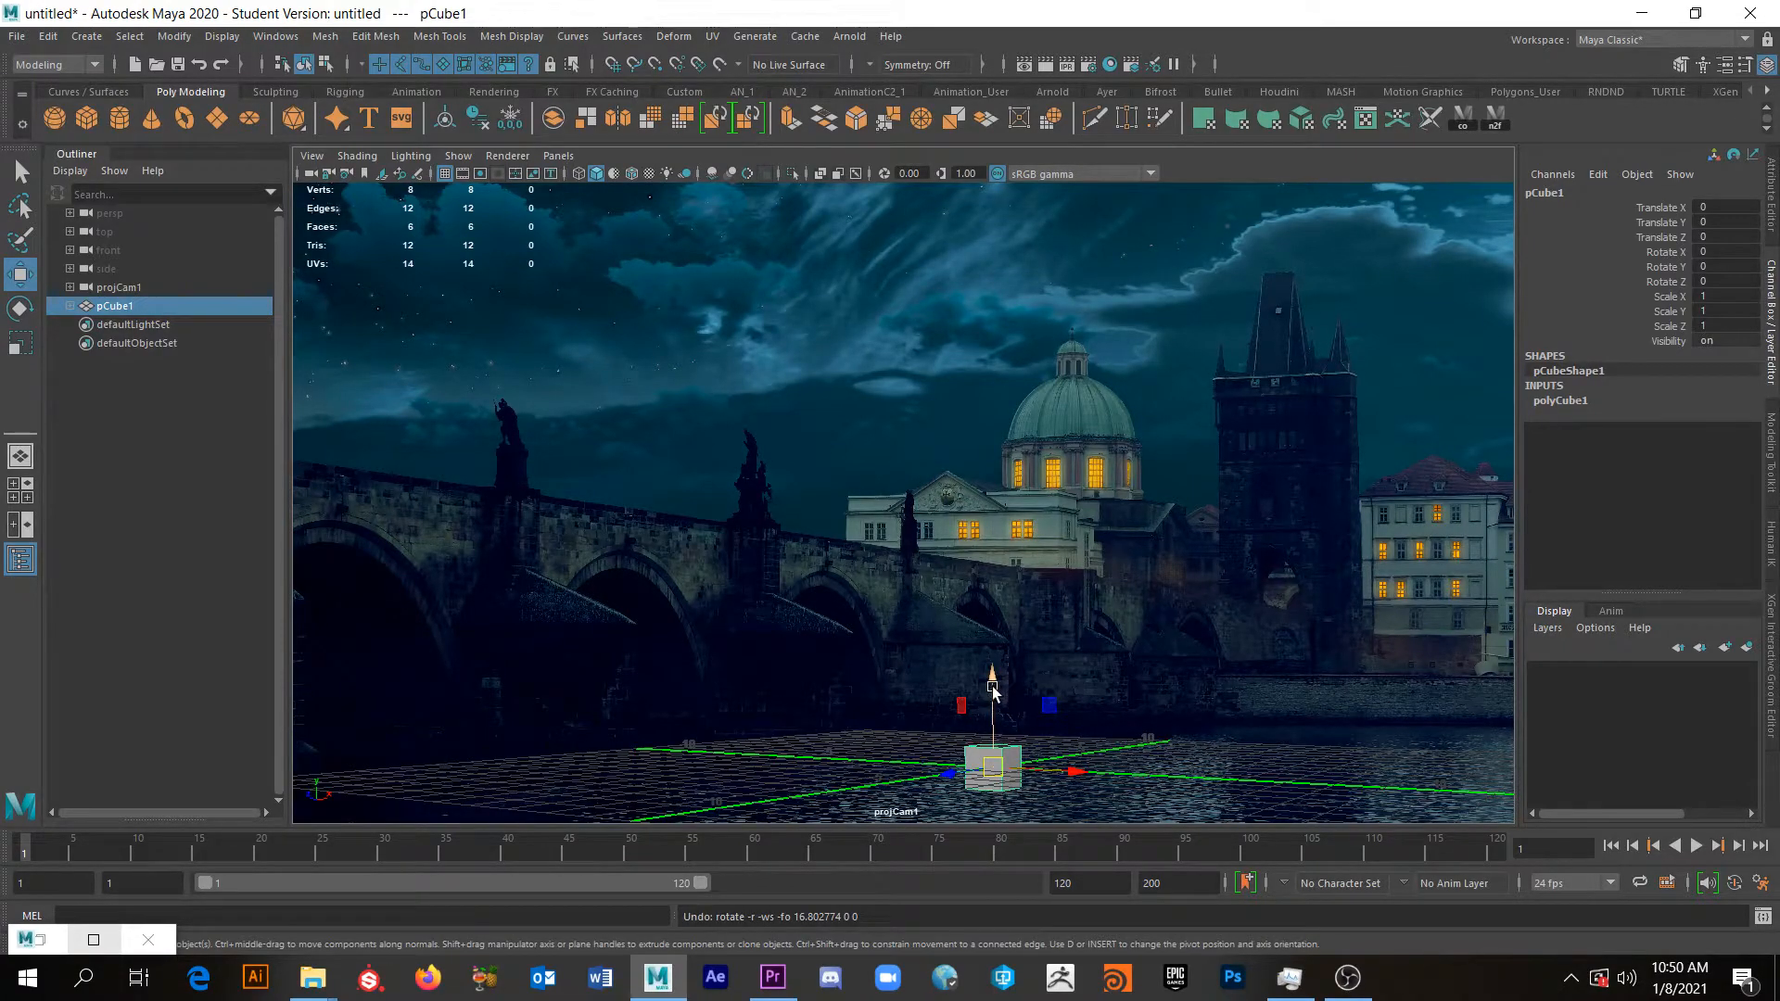
{"action": "key", "text": "d"}
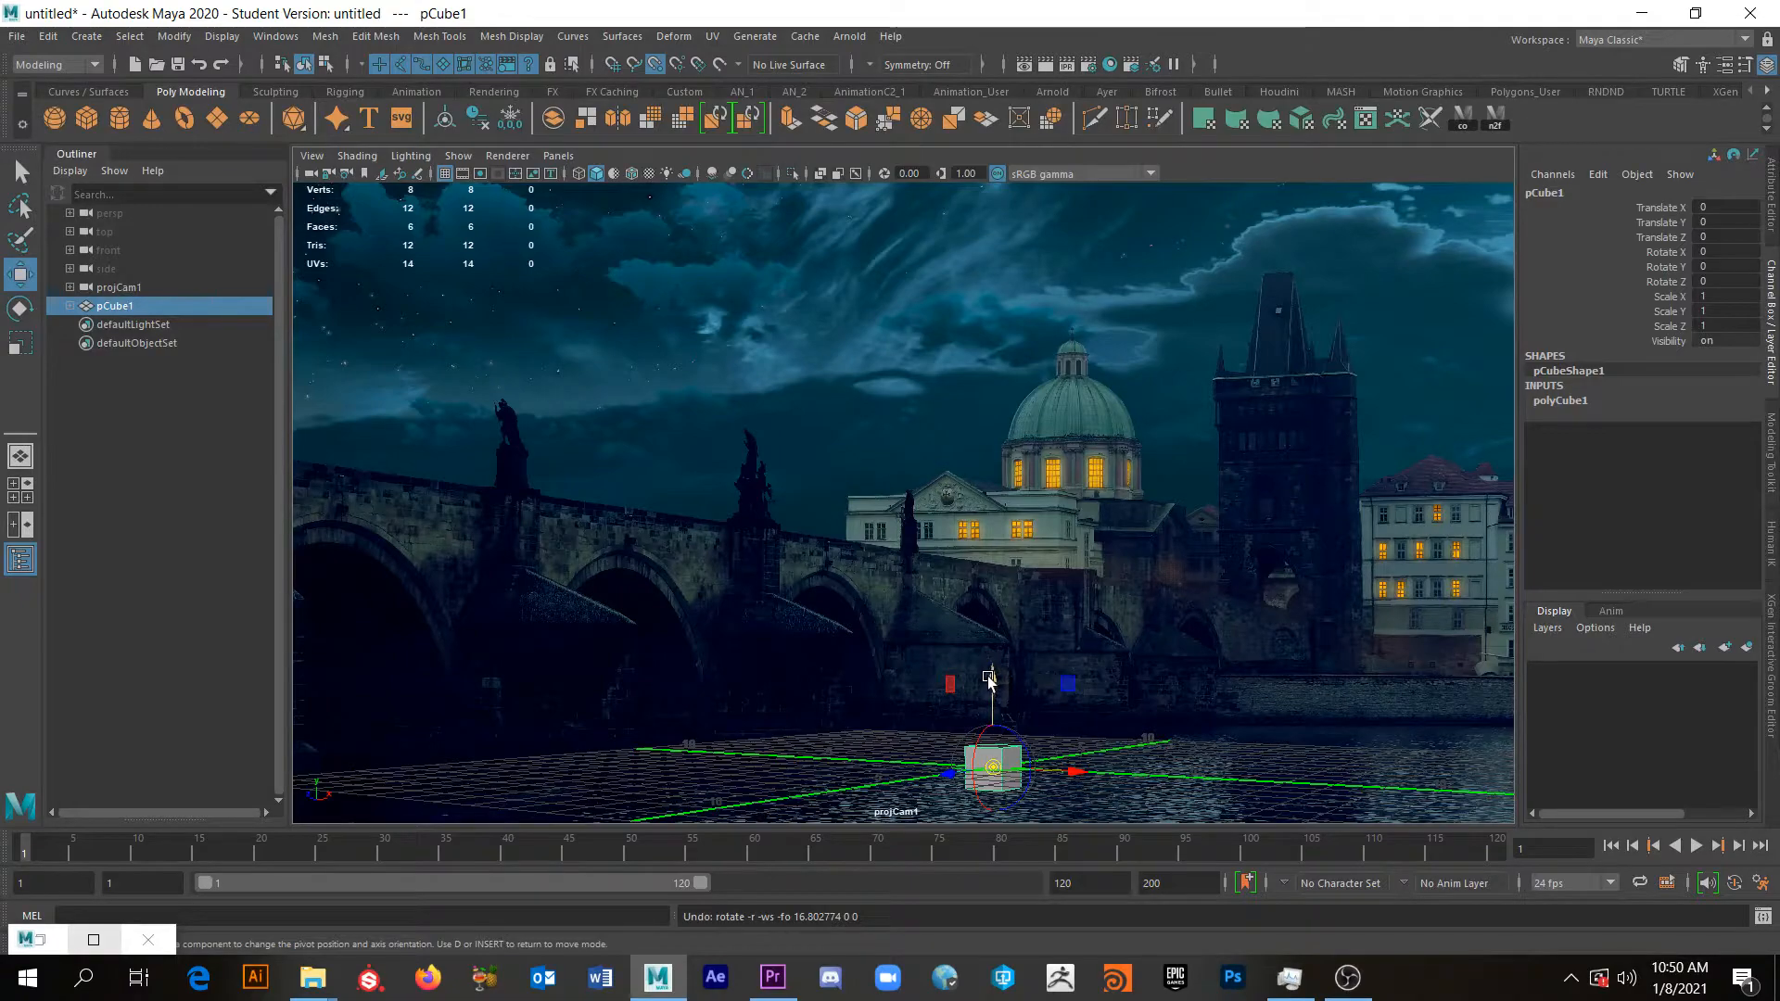
{"action": "left_click_drag", "start_coordinate": [993, 680], "coordinate": [1000, 817]}
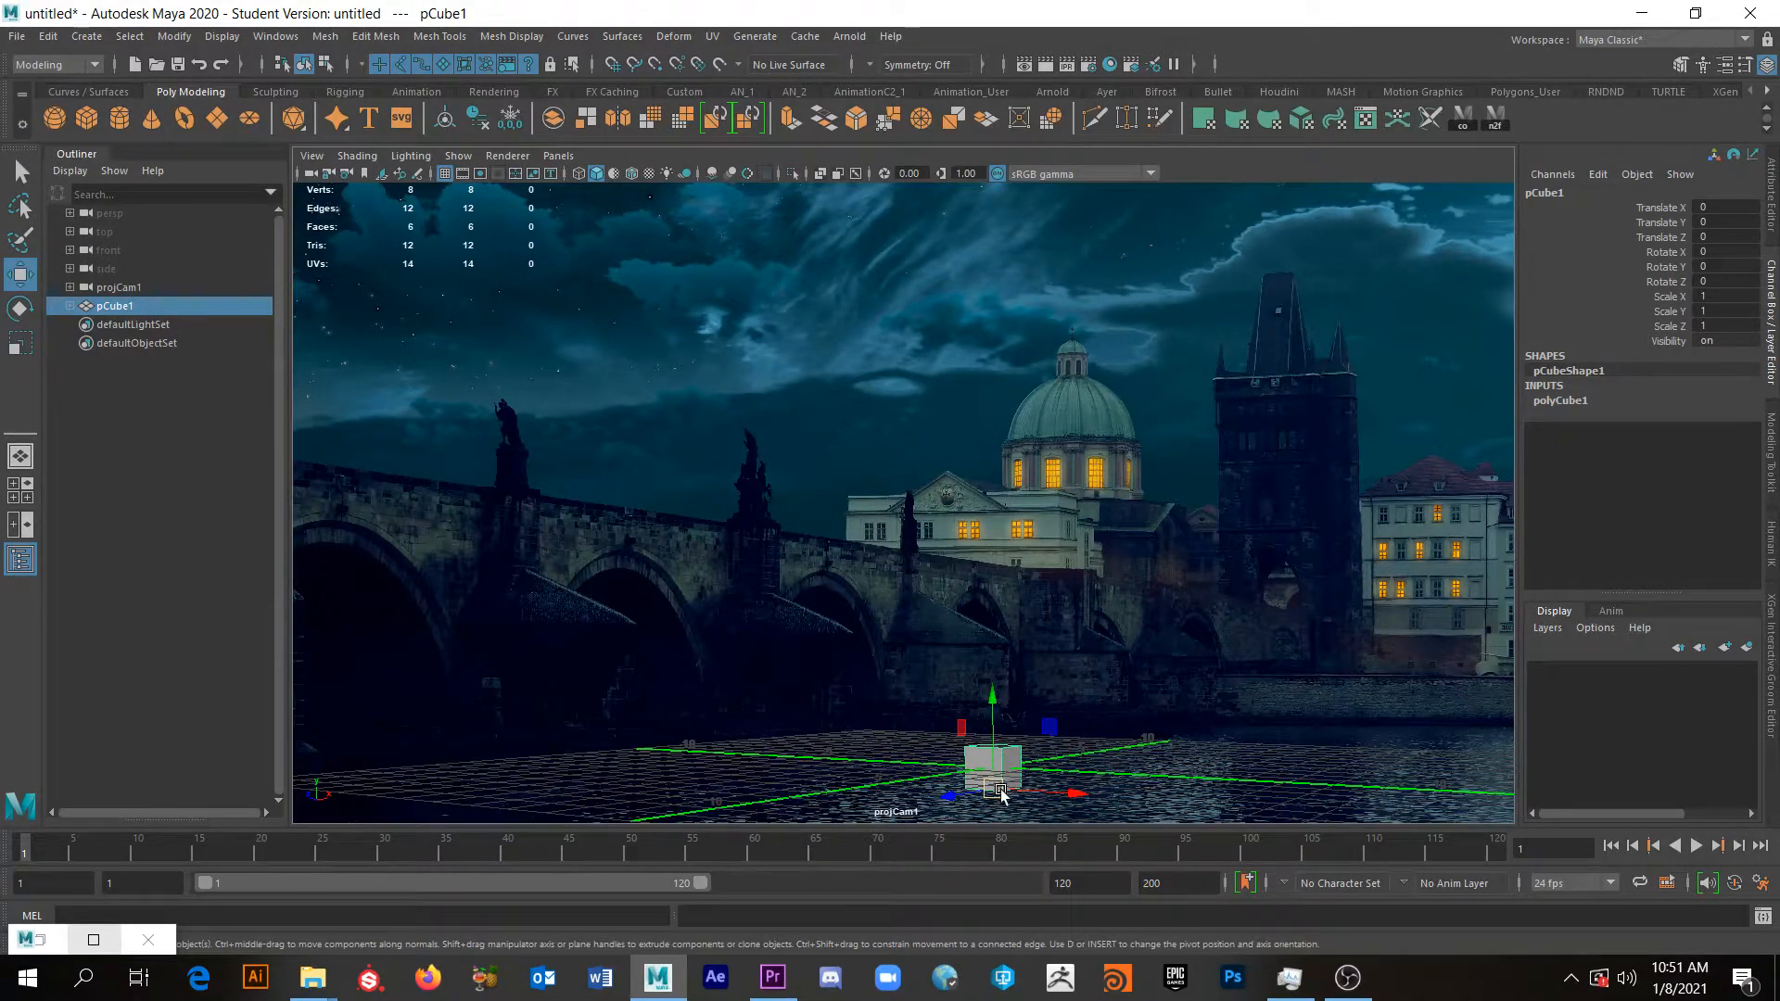
Try rotating the cube about its base pivot and undo the rotation.
{"action": "key", "text": "e"}
{"action": "left_click_drag", "start_coordinate": [968, 795], "coordinate": [997, 723]}
{"action": "key", "text": "ctrl+z"}
Raise the cube with grid snapping so its base sits on the grid at Translate Y 0.5.
{"action": "key", "text": "w"}
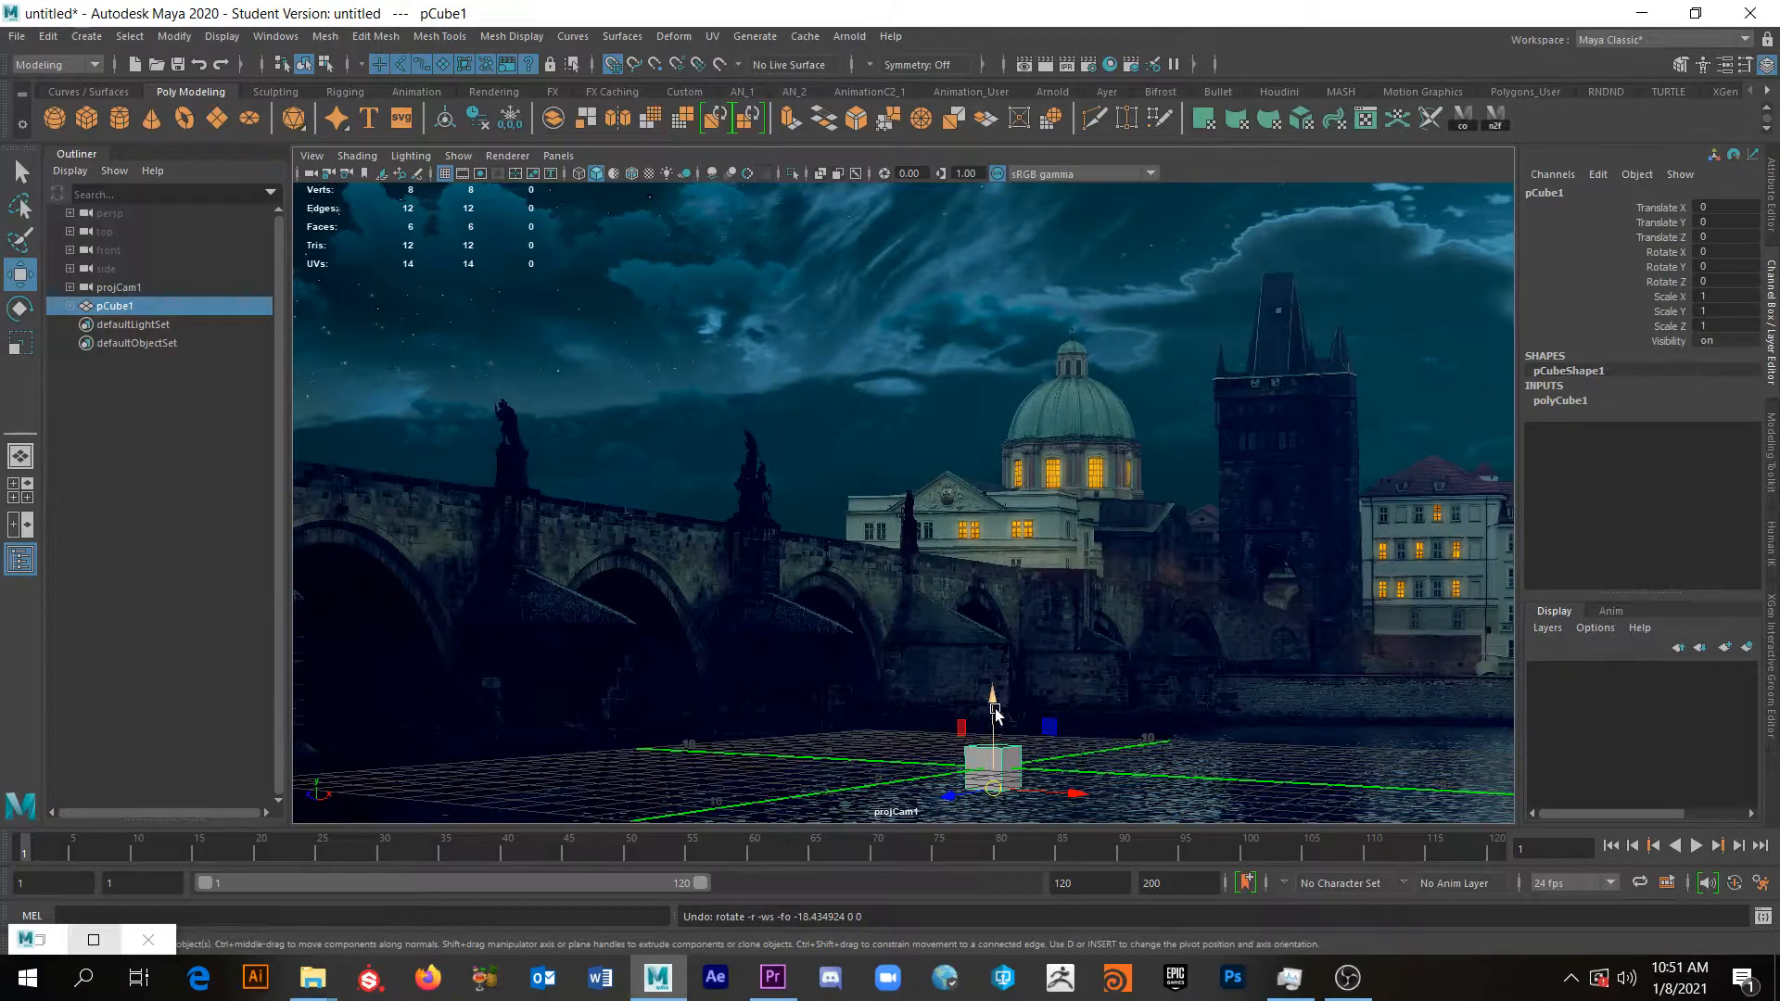
{"action": "left_click_drag", "start_coordinate": [995, 708], "coordinate": [993, 776]}
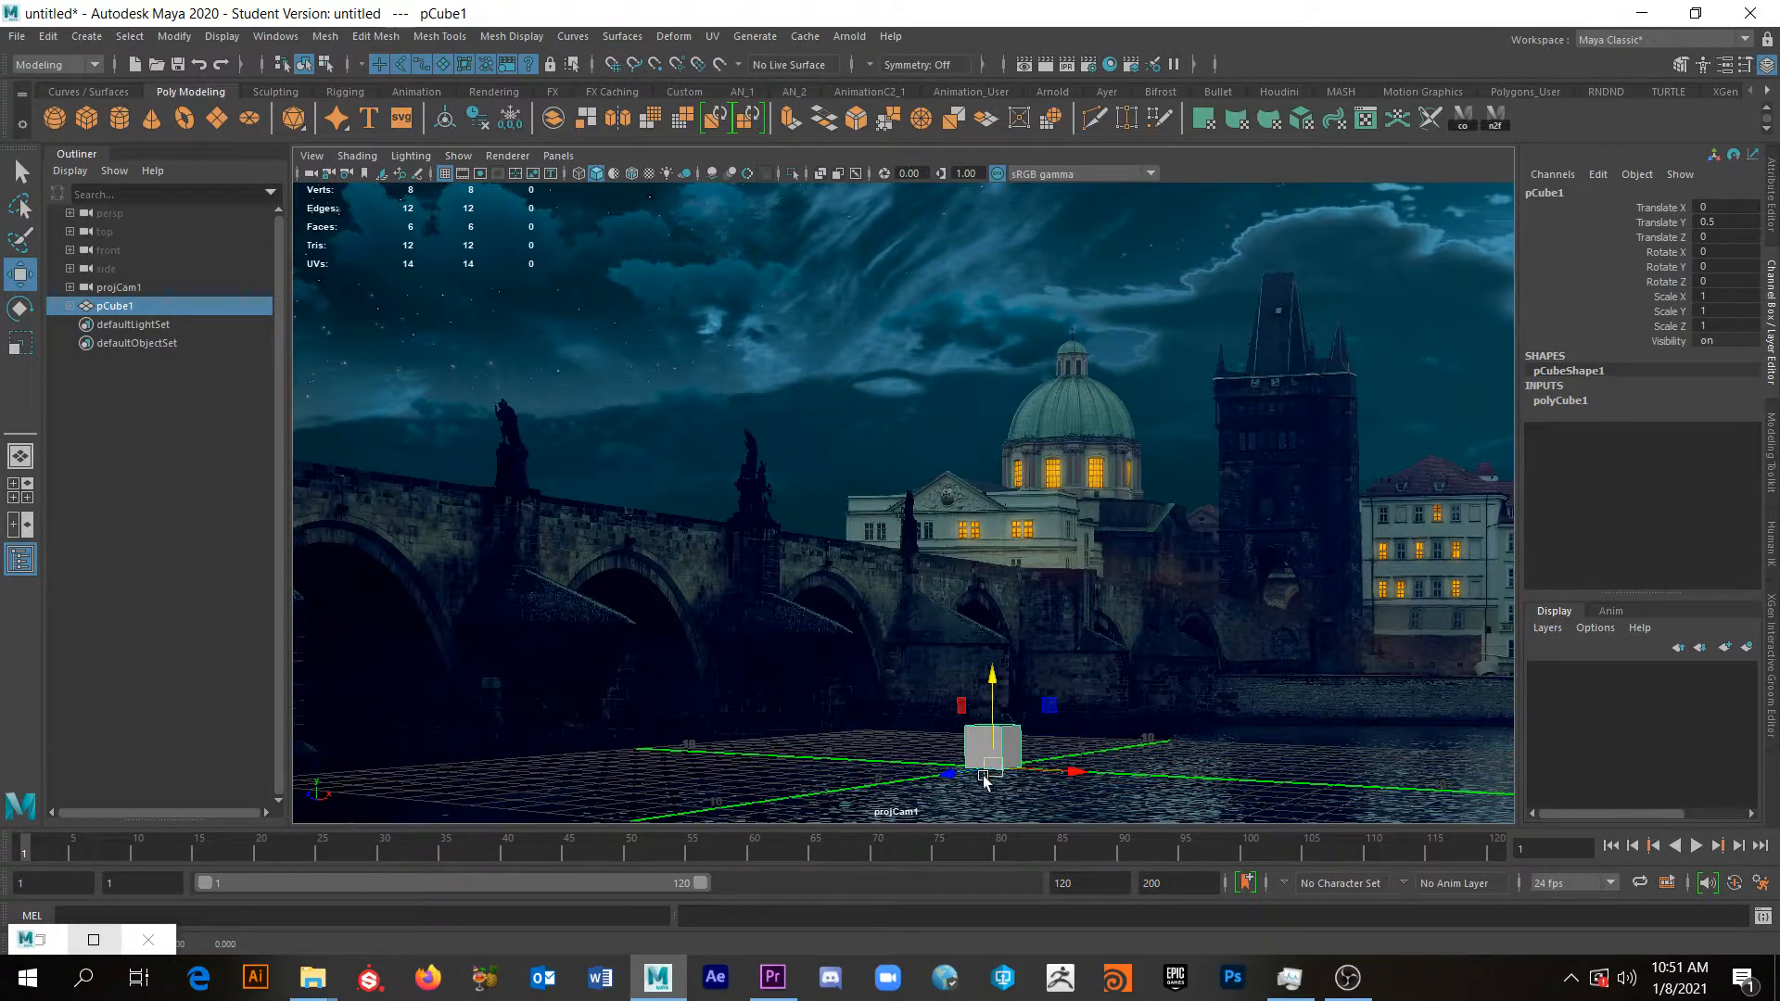
Move the cube back toward the bridge to about Translate Z -28.8 and stretch its height to about Scale Y 10.2.
{"action": "left_click_drag", "start_coordinate": [955, 781], "coordinate": [838, 749]}
{"action": "key", "text": "r"}
{"action": "left_click_drag", "start_coordinate": [793, 654], "coordinate": [741, 328]}
{"action": "left_click_drag", "start_coordinate": [799, 631], "coordinate": [794, 554]}
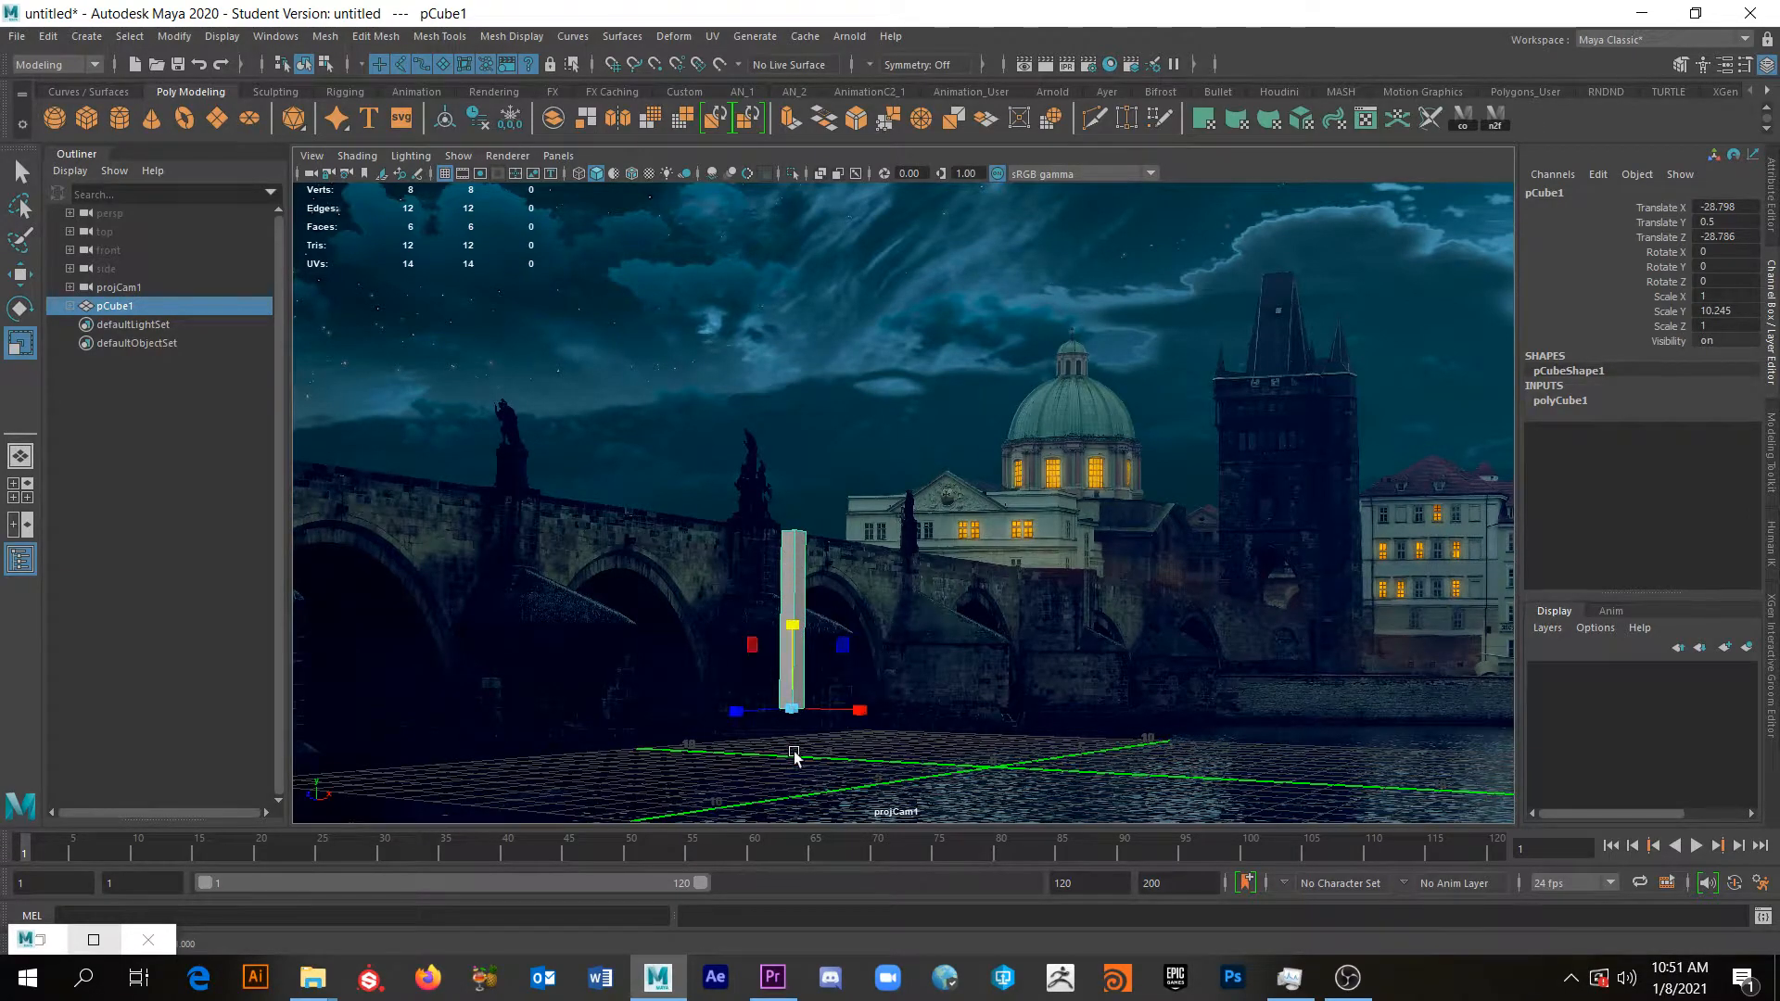
Lengthen the box along the bridge to about Scale Z 67.4 and shift it to about Translate X -20.5.
{"action": "left_click_drag", "start_coordinate": [736, 711], "coordinate": [306, 727]}
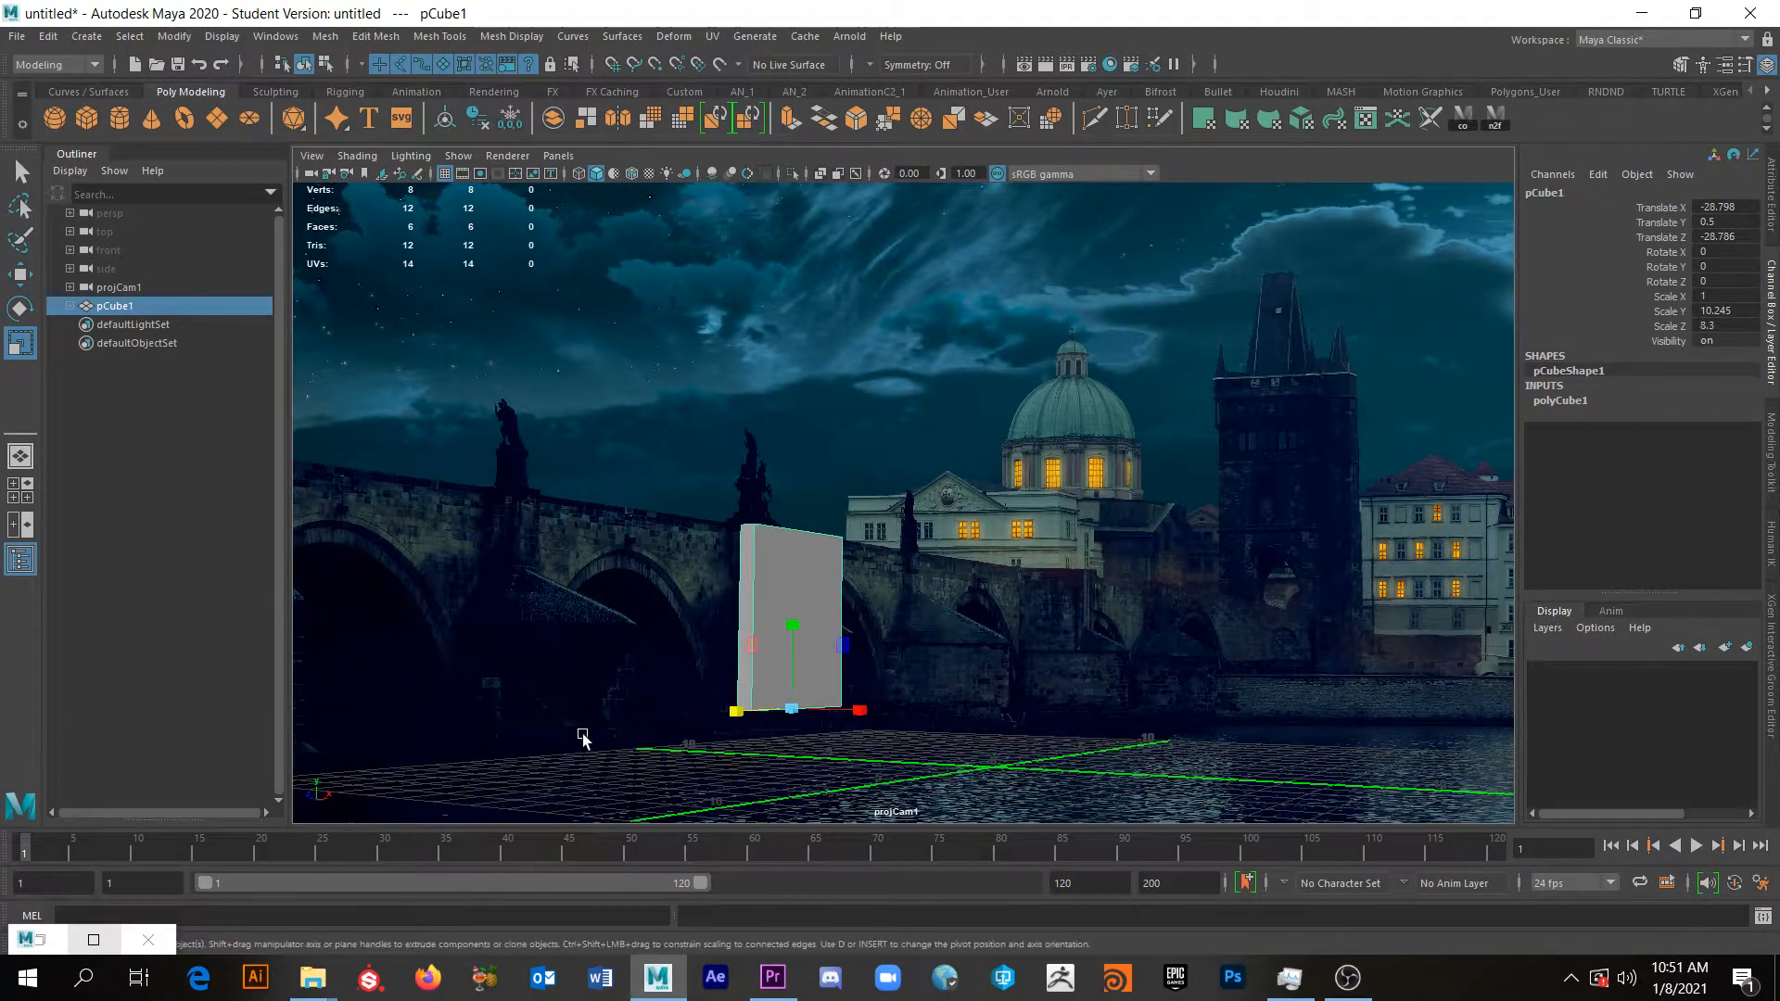
{"action": "key", "text": "w"}
{"action": "left_click_drag", "start_coordinate": [865, 717], "coordinate": [905, 752]}
{"action": "key", "text": "r"}
{"action": "left_click_drag", "start_coordinate": [773, 723], "coordinate": [120, 755]}
{"action": "key", "text": "w"}
{"action": "left_click_drag", "start_coordinate": [895, 714], "coordinate": [1015, 738]}
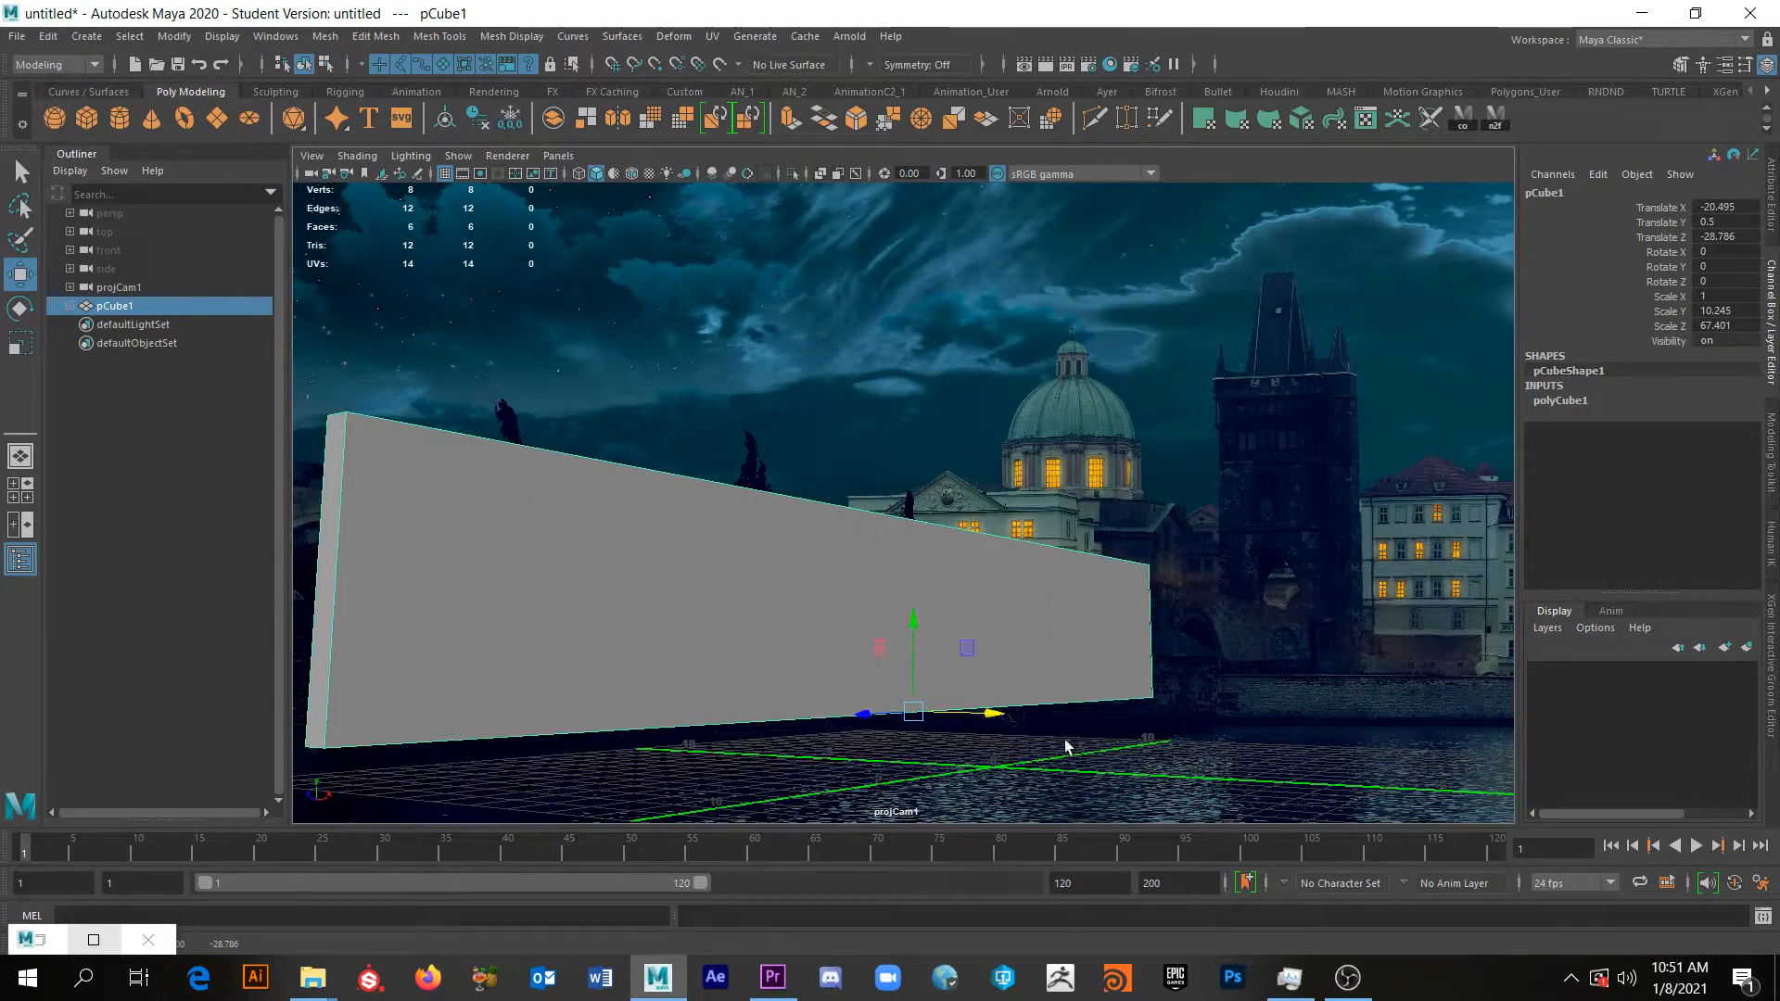
Orbit projCam1 until the box, shown in wireframe, follows the perspective of the painted bridge wall.
{"action": "left_click_drag", "start_coordinate": [1164, 772], "coordinate": [1166, 773], "text": "alt"}
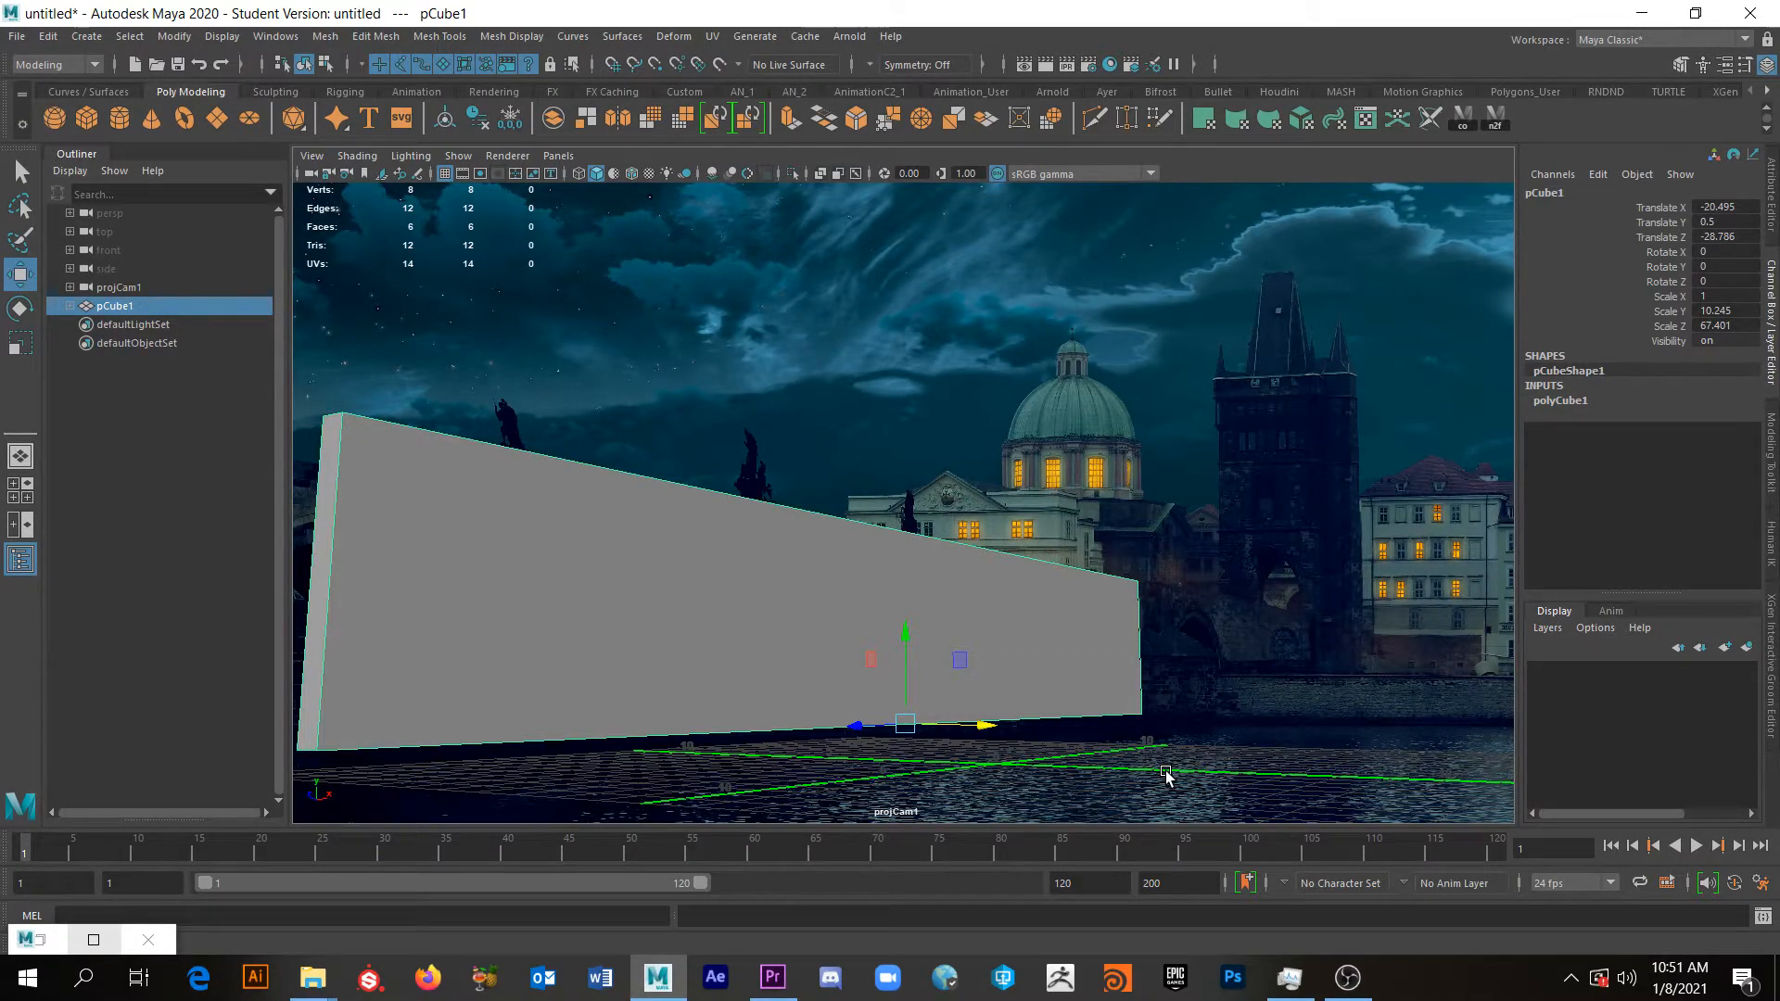
{"action": "left_click_drag", "start_coordinate": [1165, 772], "coordinate": [1219, 777], "text": "alt"}
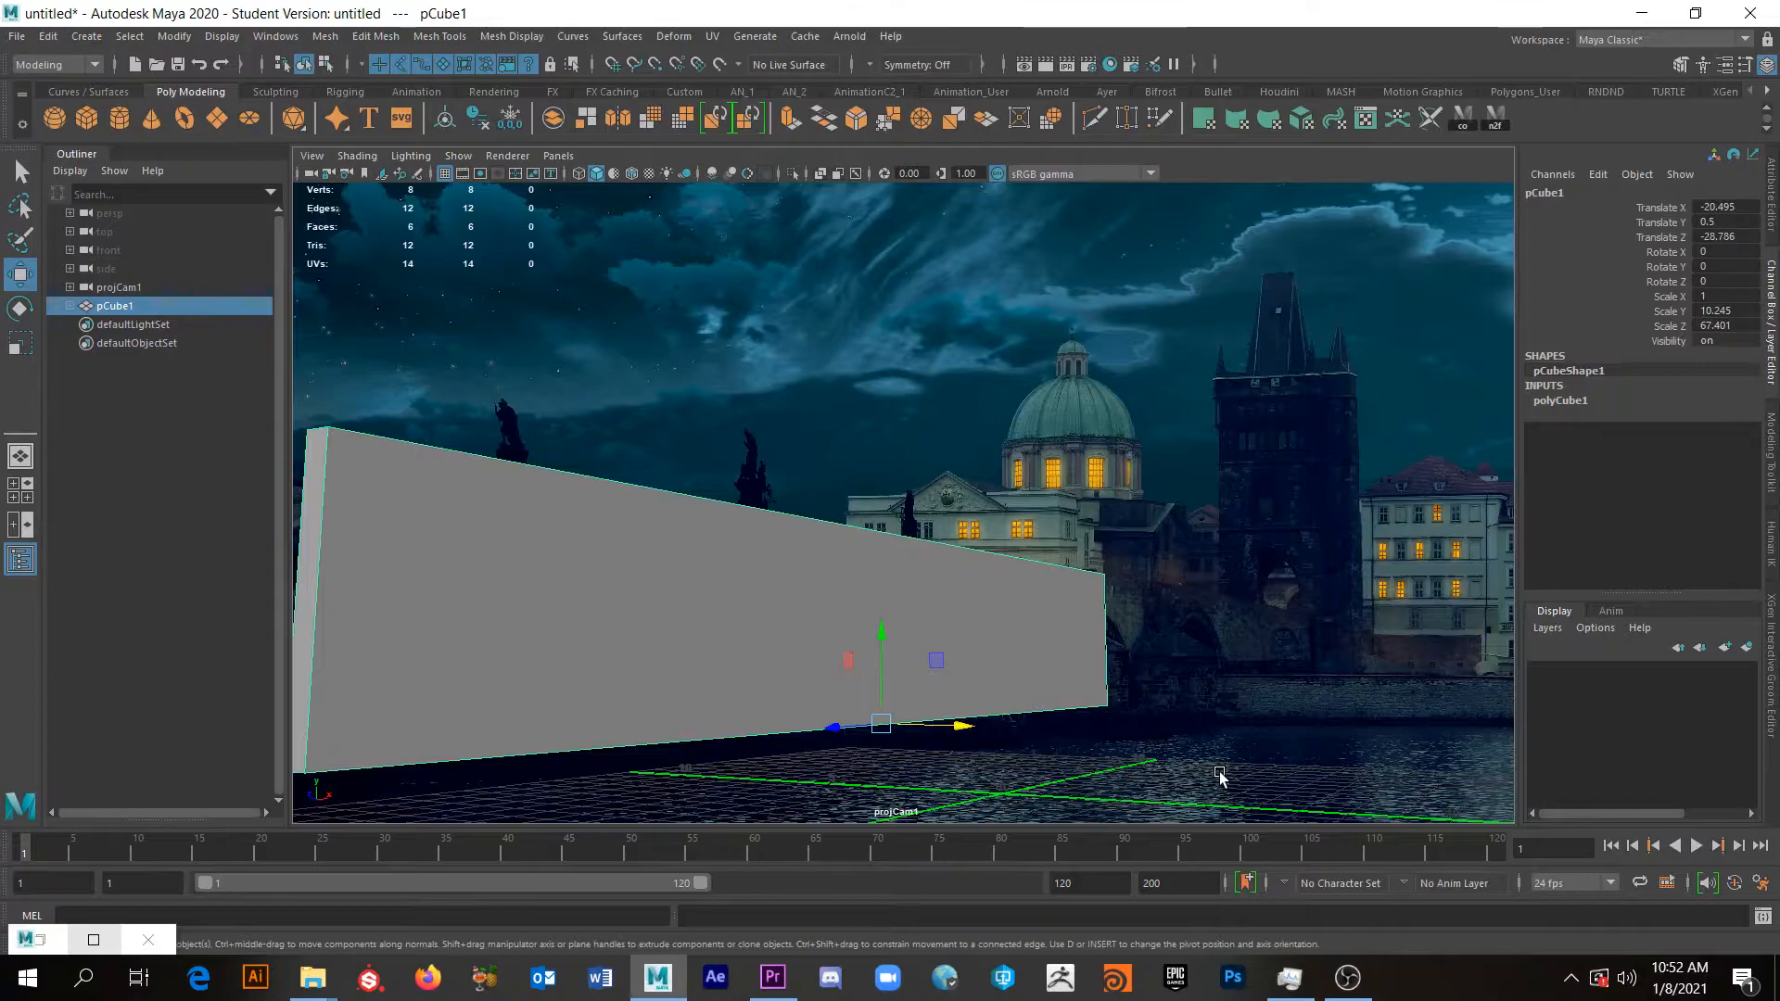
{"action": "key", "text": "4"}
{"action": "left_click_drag", "start_coordinate": [1193, 758], "coordinate": [1285, 715], "text": "alt"}
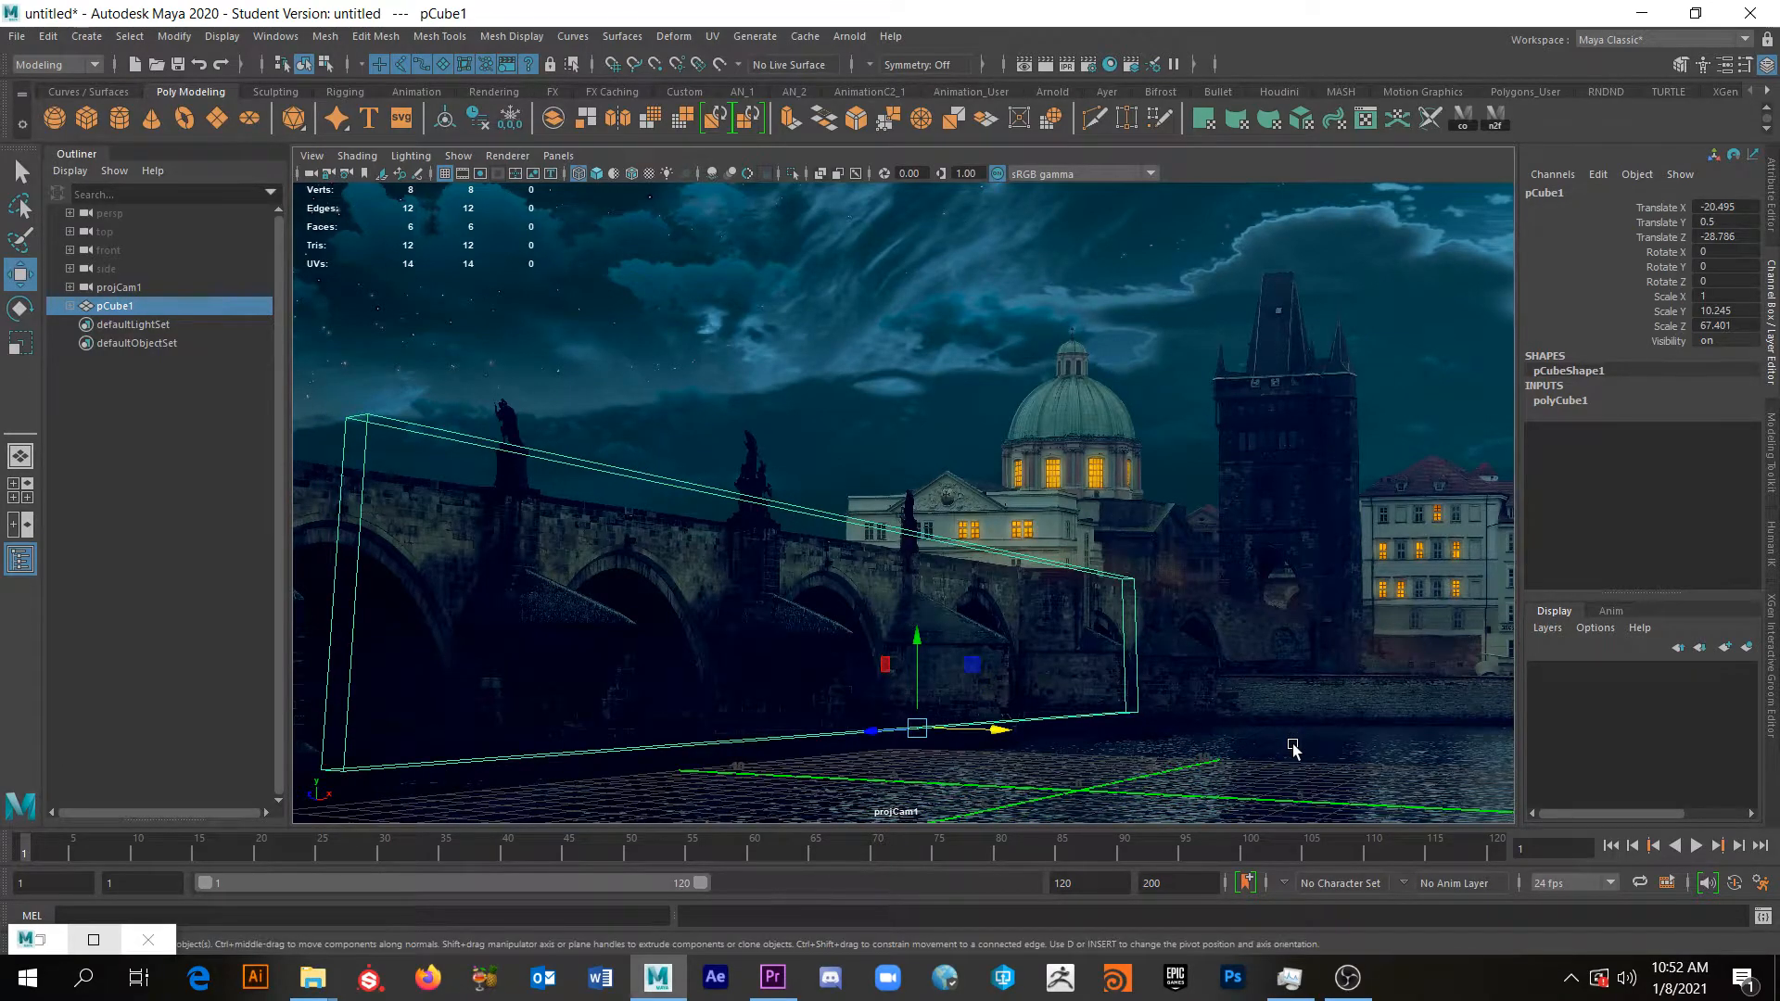
{"action": "left_click_drag", "start_coordinate": [1084, 773], "coordinate": [1087, 777], "text": "alt"}
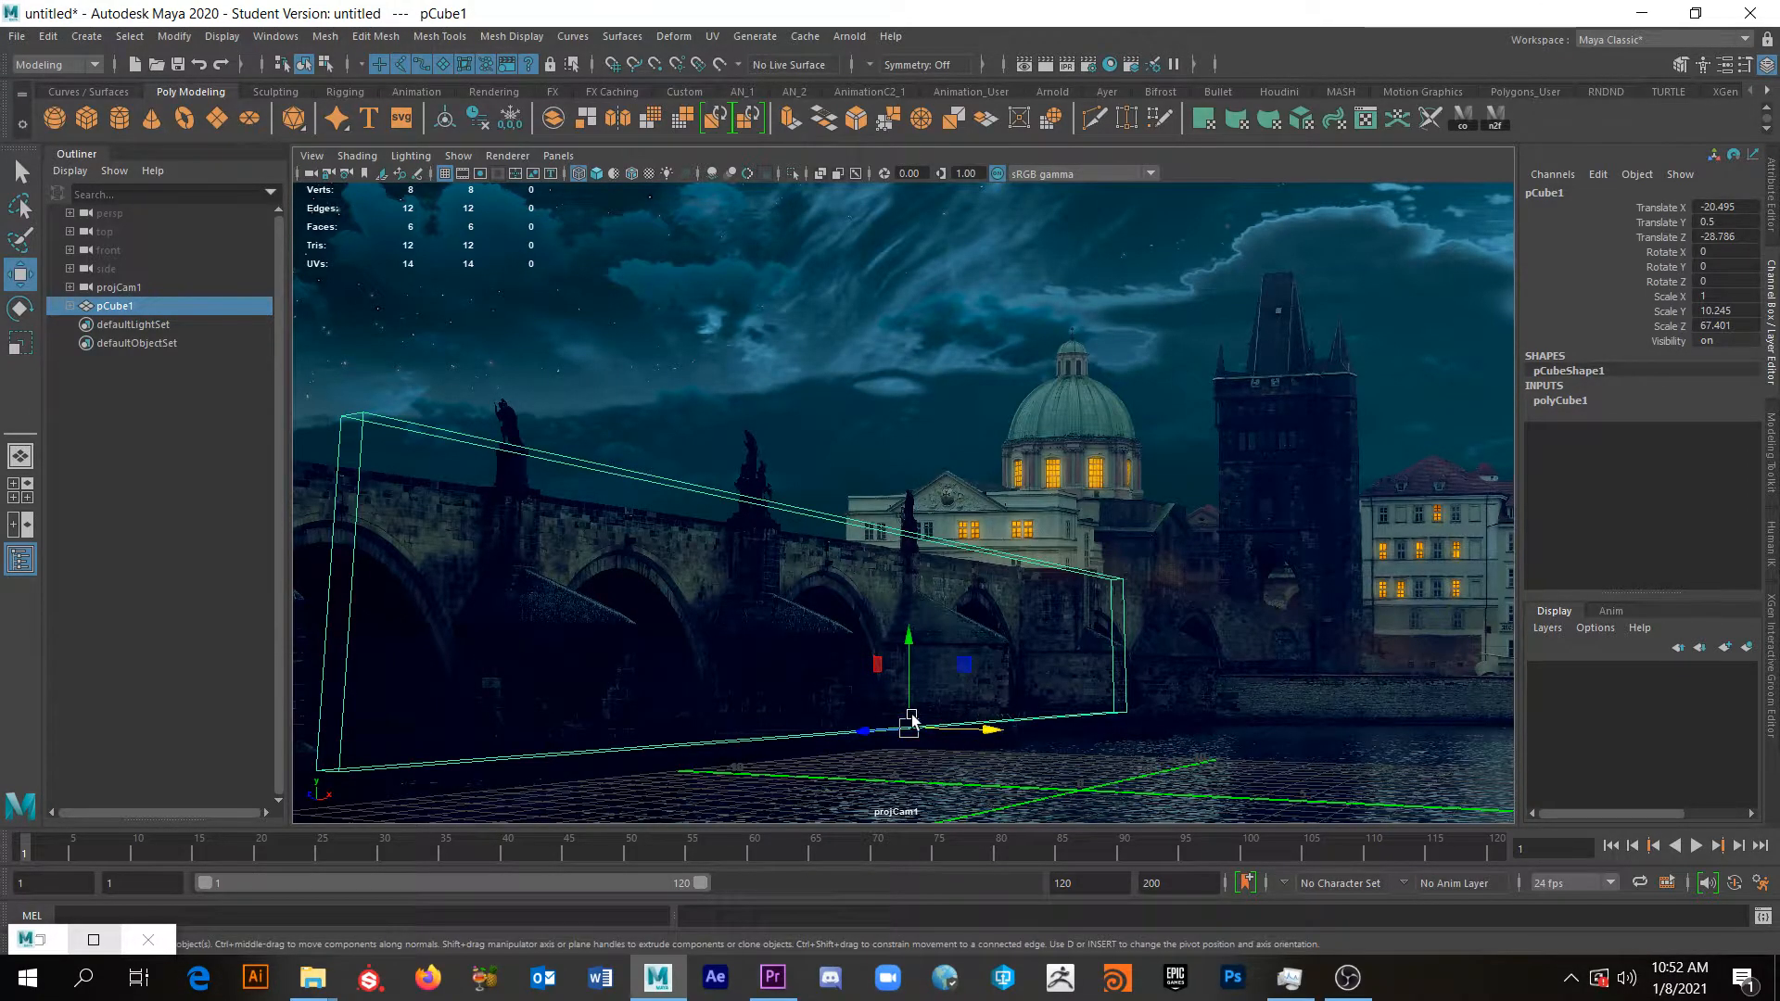
Undo the cube's scaling and moves toward the bridge, back to the unit cube at the grid centre.
{"action": "key", "text": "ctrl+z"}
{"action": "key", "text": "ctrl+z"}
{"action": "key", "text": "ctrl+z"}
{"action": "key", "text": "ctrl+z"}
{"action": "key", "text": "ctrl+z"}
{"action": "key", "text": "ctrl+z"}
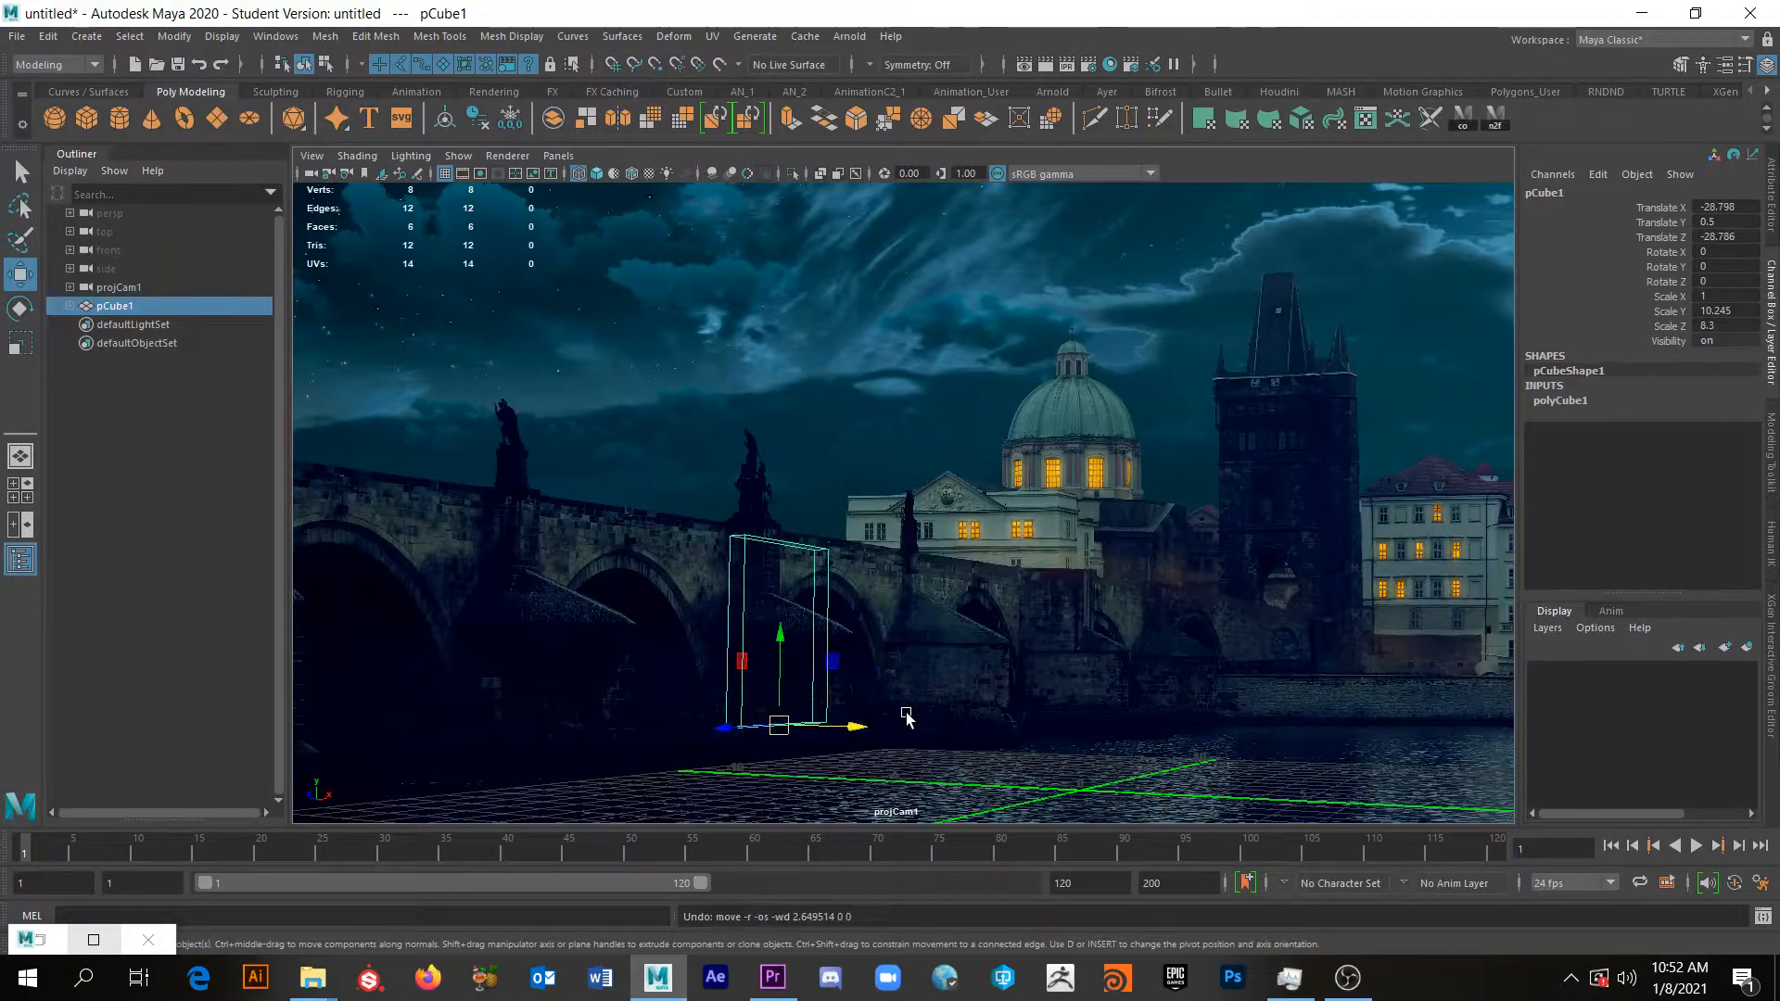
{"action": "key", "text": "ctrl+z"}
{"action": "key", "text": "ctrl+z"}
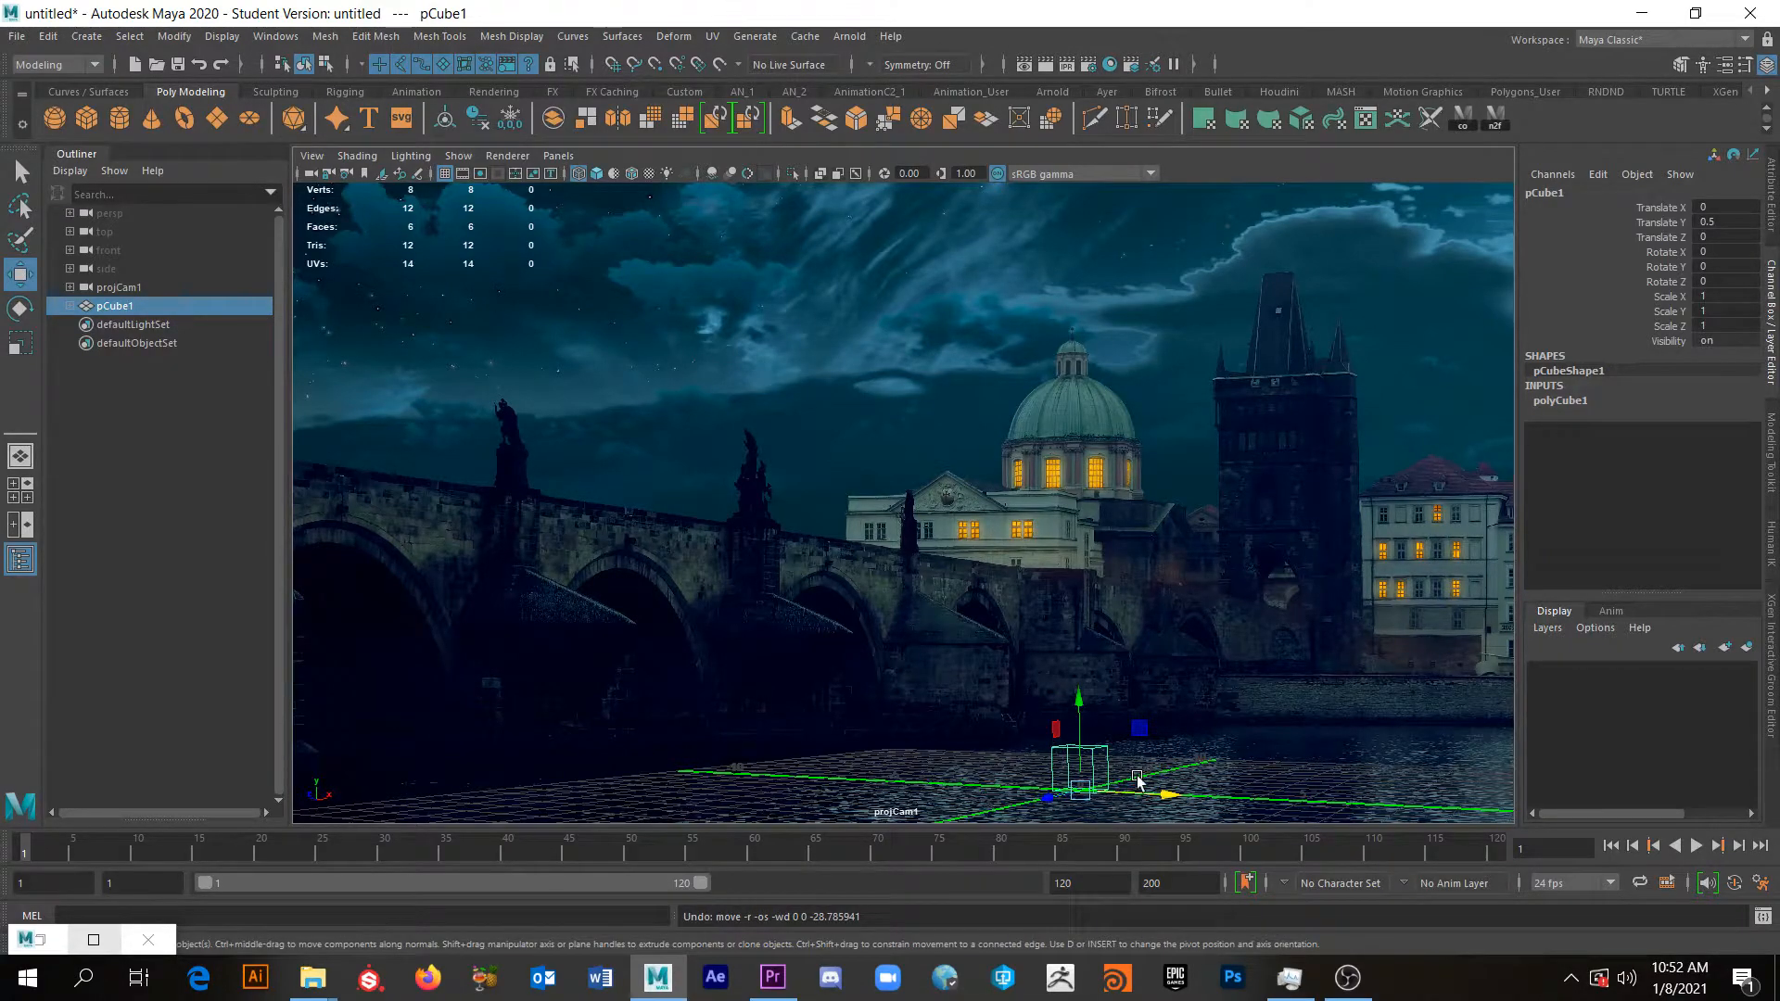
Compare the cube in wireframe and shaded display against the painting, ending in shaded display.
{"action": "key", "text": "5"}
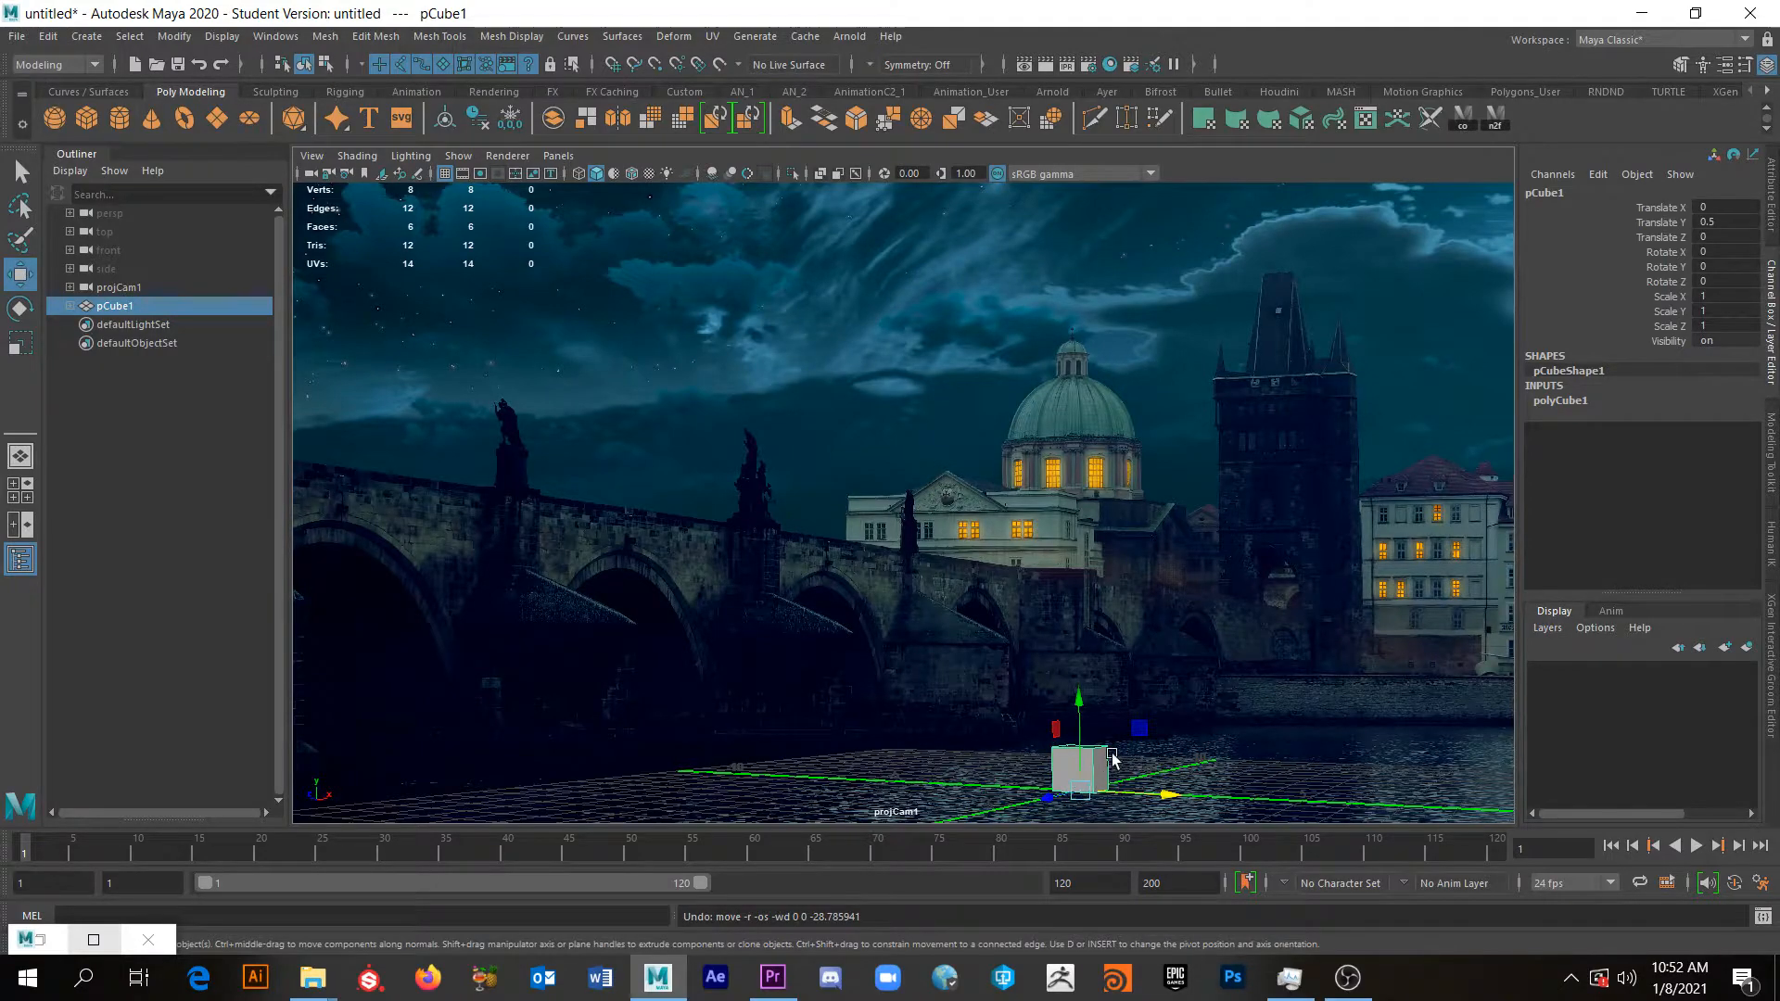
{"action": "key", "text": "4"}
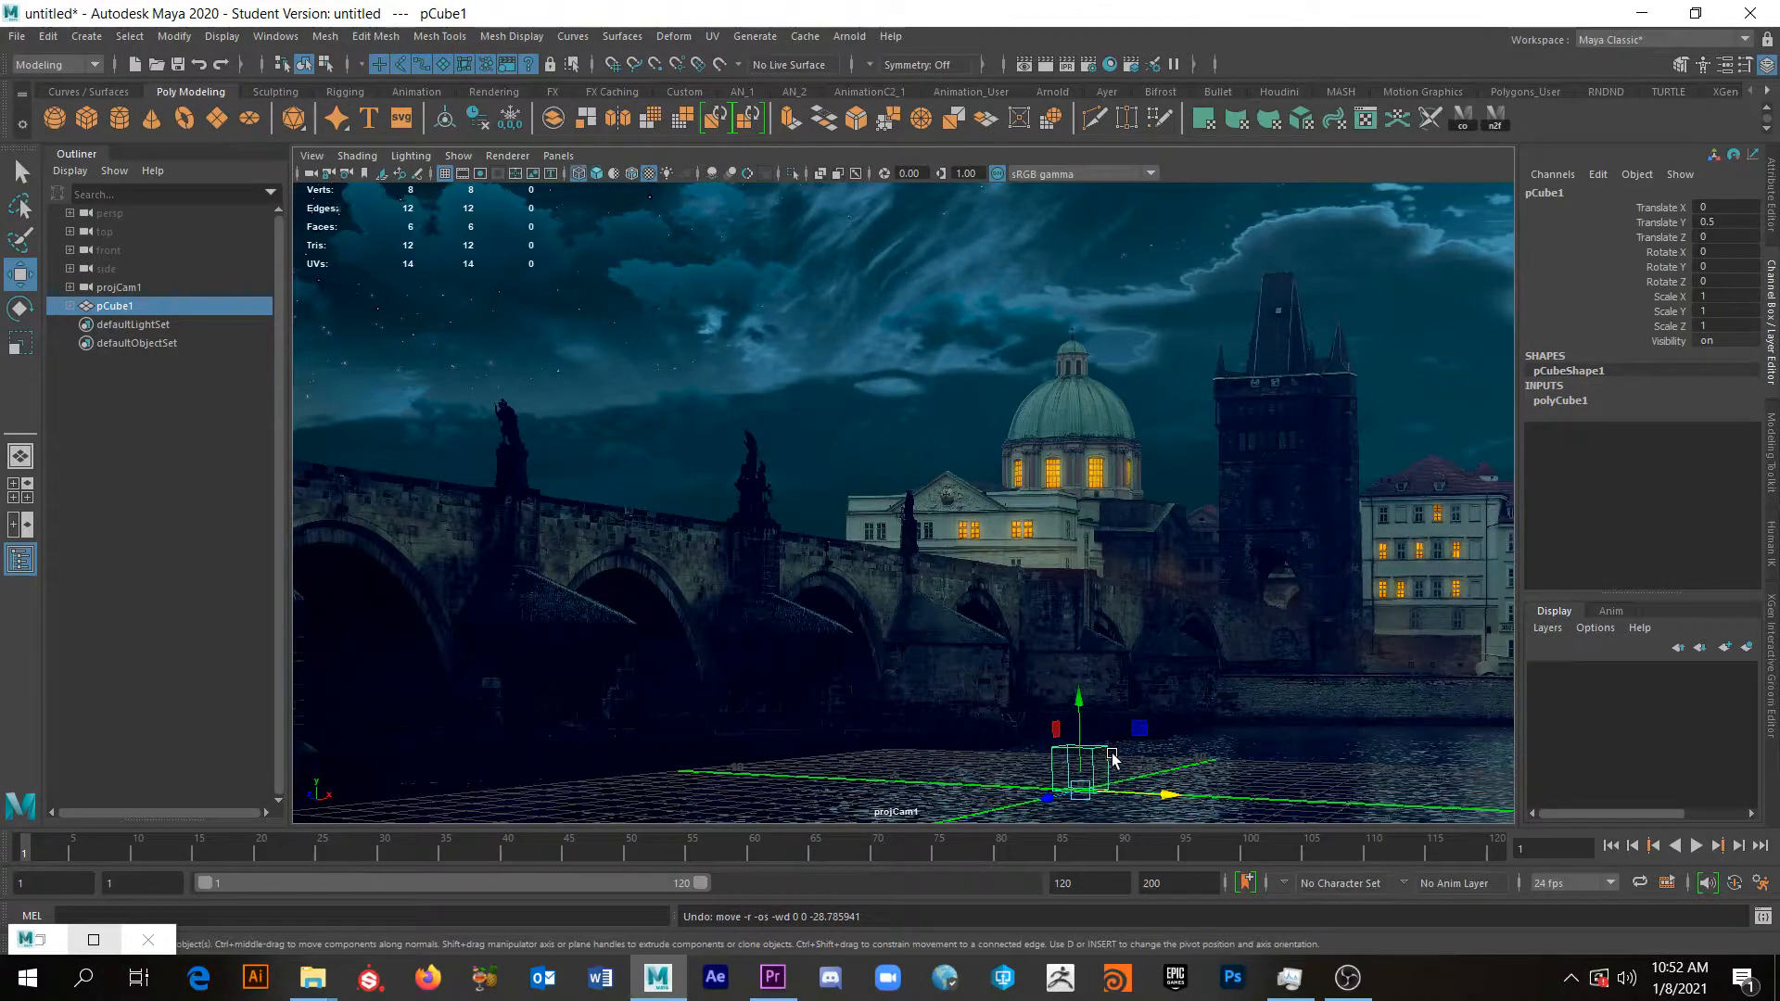
{"action": "key", "text": "5"}
{"action": "key", "text": "4"}
{"action": "key", "text": "5"}
{"action": "key", "text": "4"}
{"action": "key", "text": "5"}
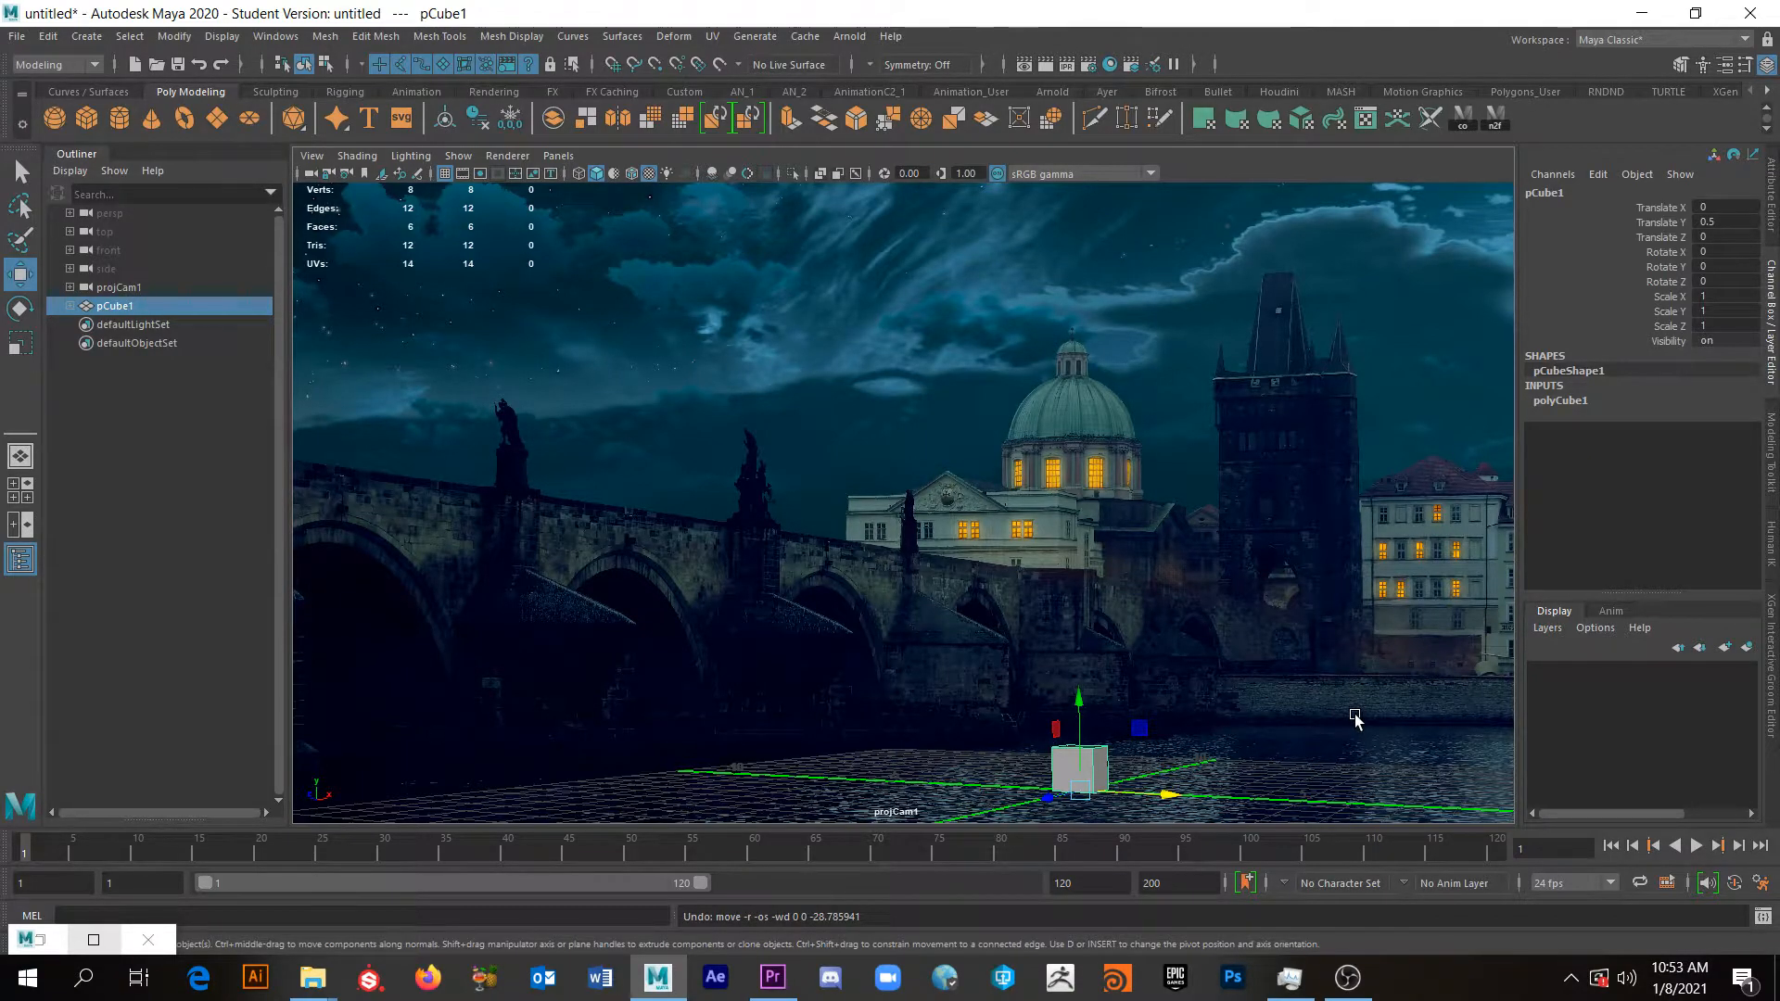
Lock all of projCam1's transform and visibility channels, from Translate X through Visibility.
{"action": "left_click", "coordinate": [115, 288]}
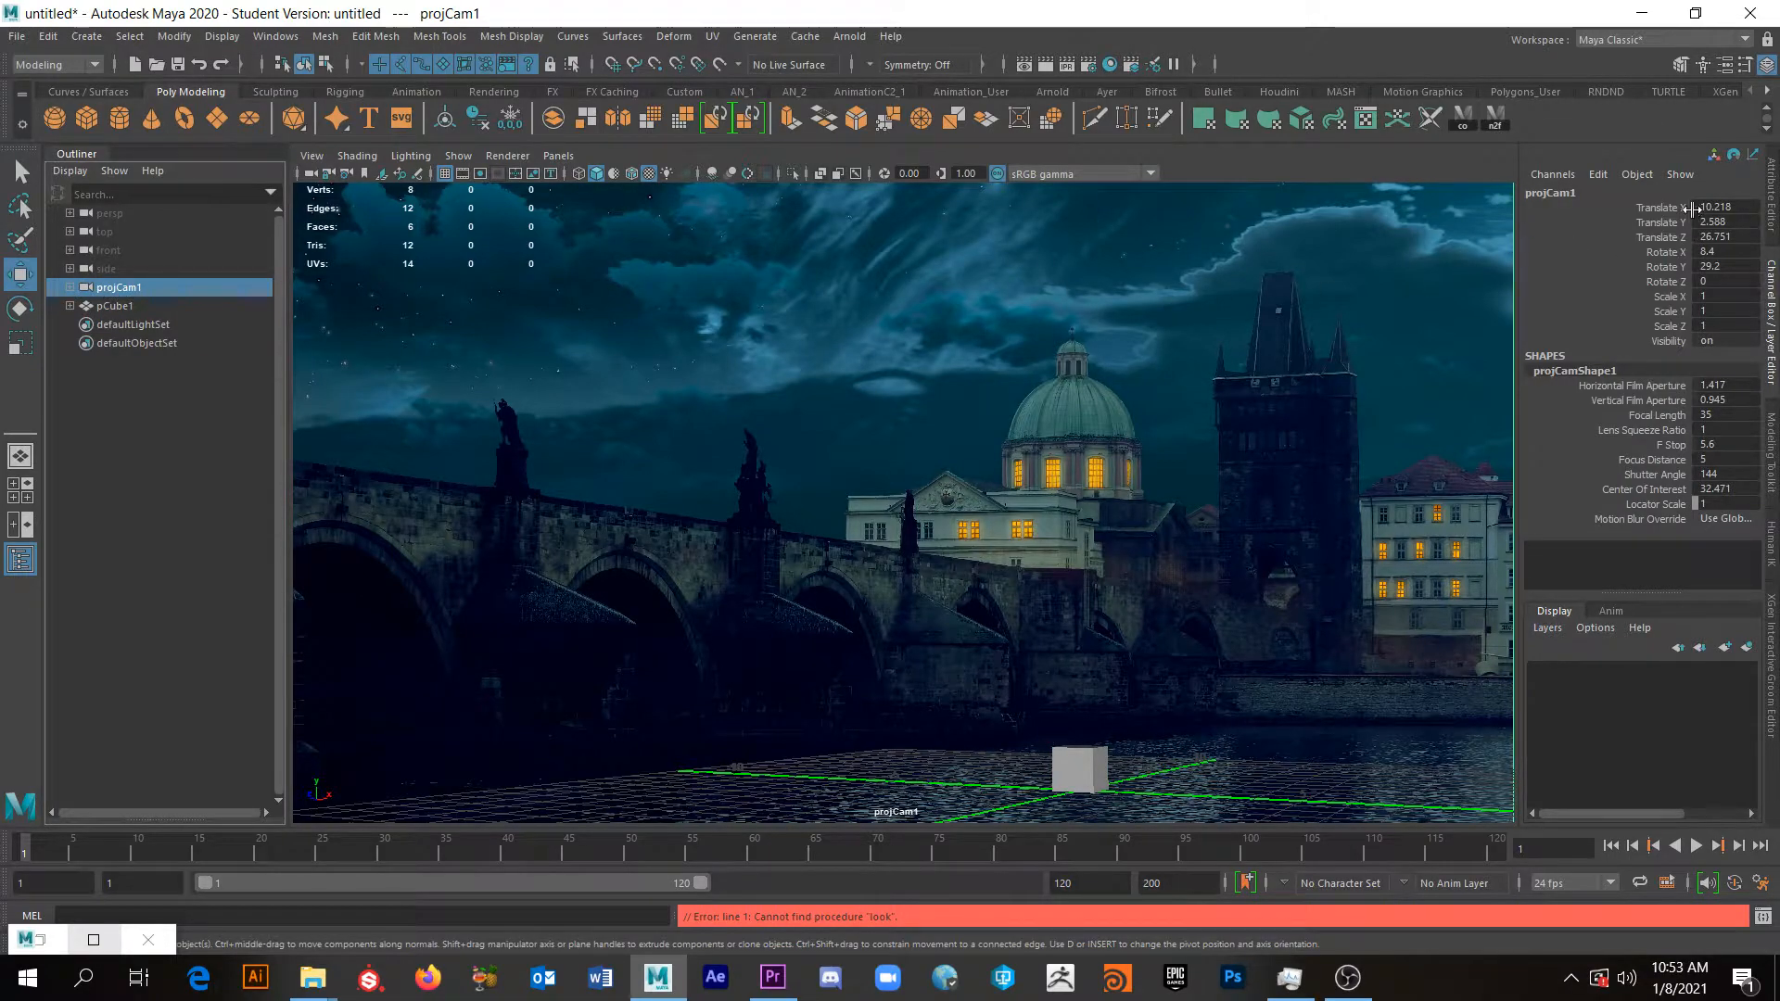
{"action": "left_click", "coordinate": [1685, 209]}
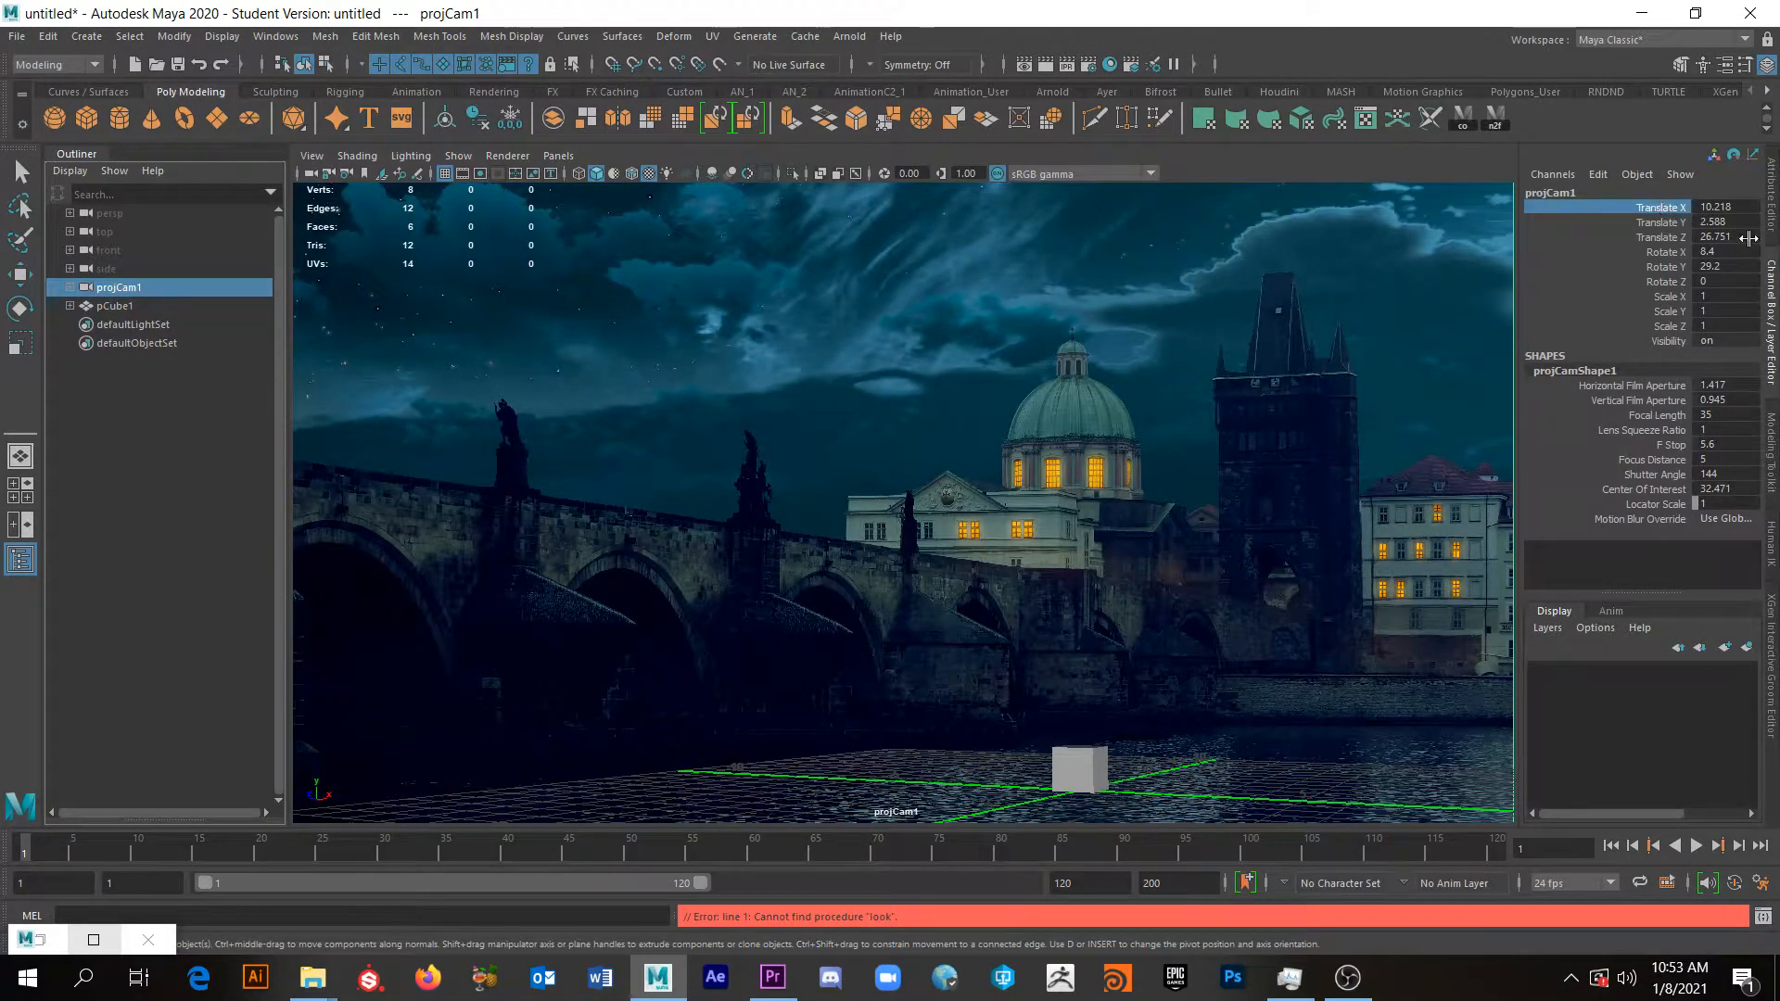
{"action": "left_click", "coordinate": [1766, 190]}
{"action": "left_click", "coordinate": [1771, 343]}
{"action": "key", "text": "w"}
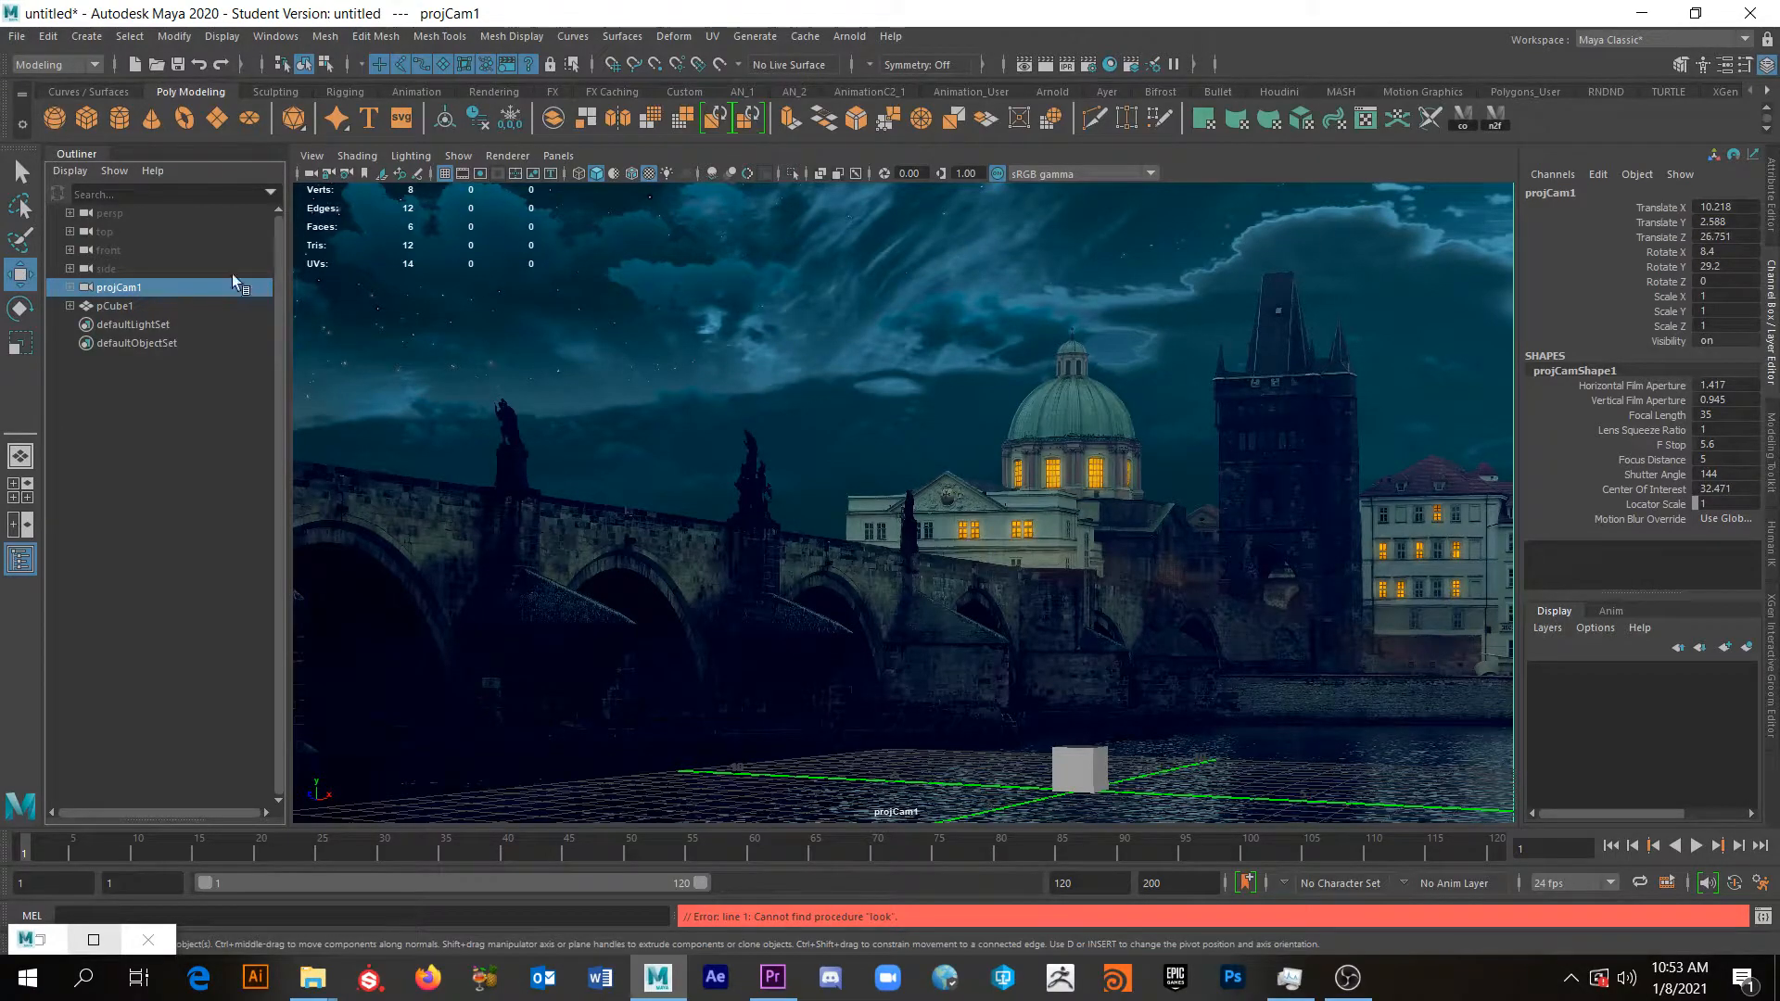
{"action": "left_click", "coordinate": [1666, 209]}
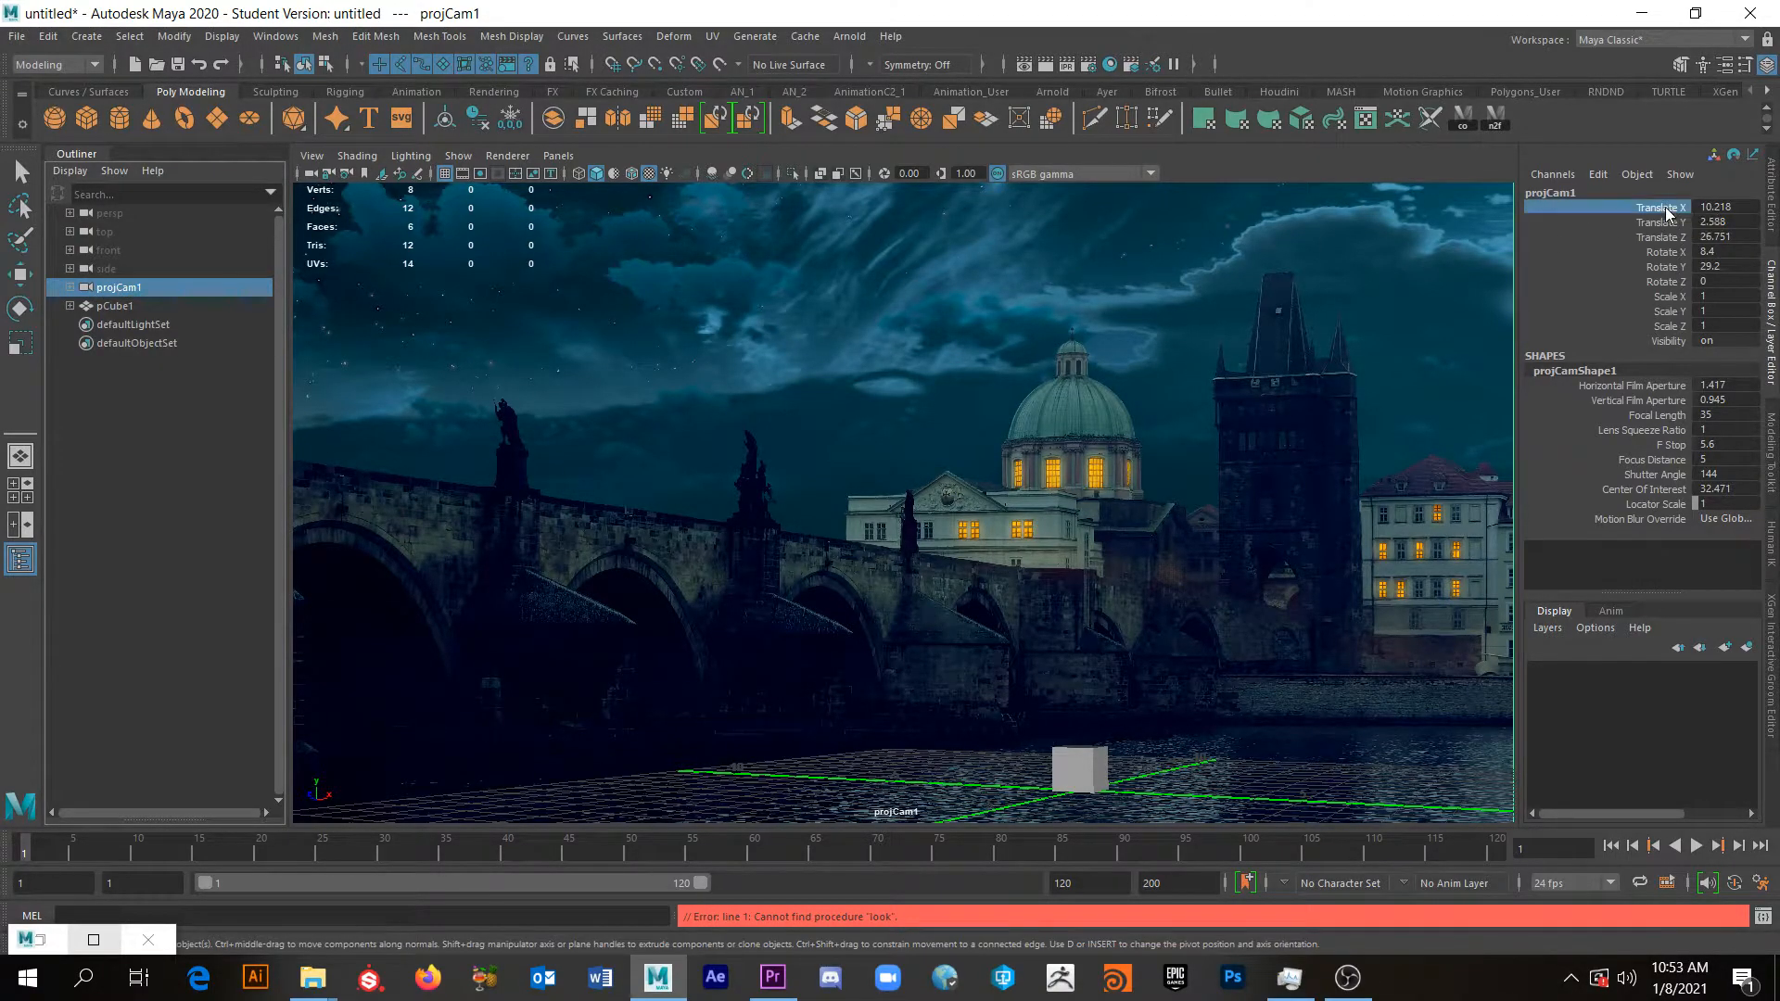
{"action": "left_click", "coordinate": [1672, 342], "text": "shift"}
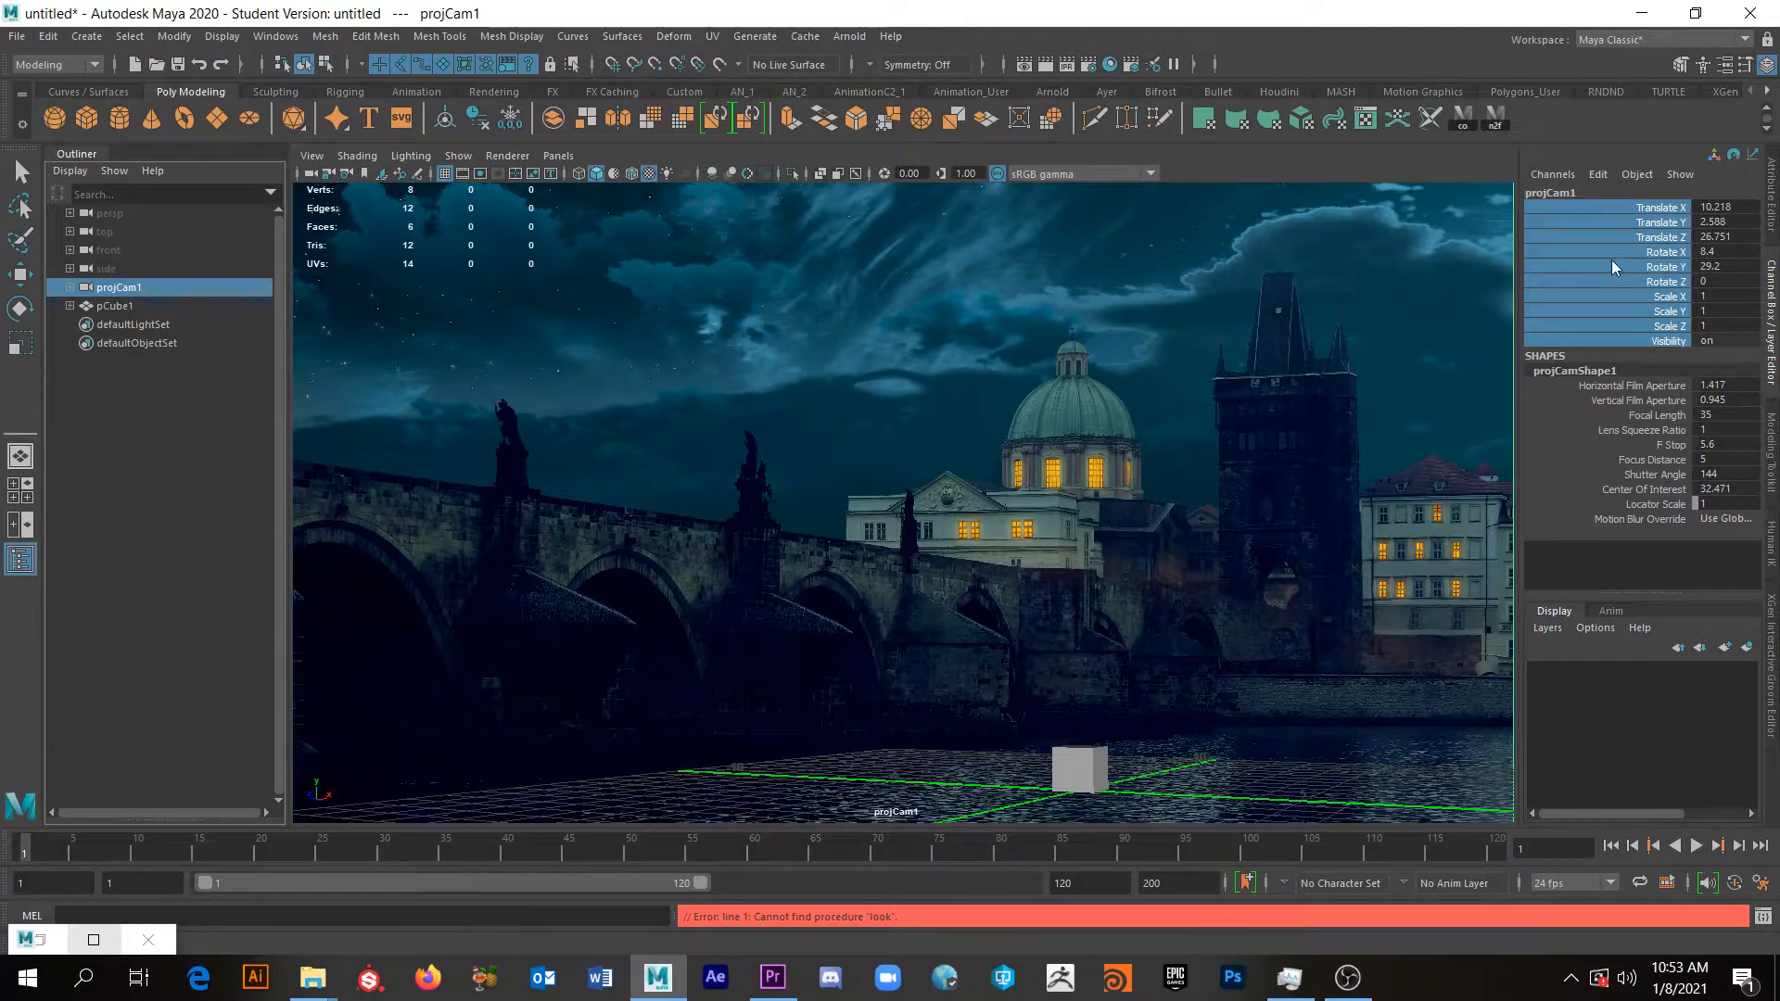
{"action": "right_click", "coordinate": [1629, 236]}
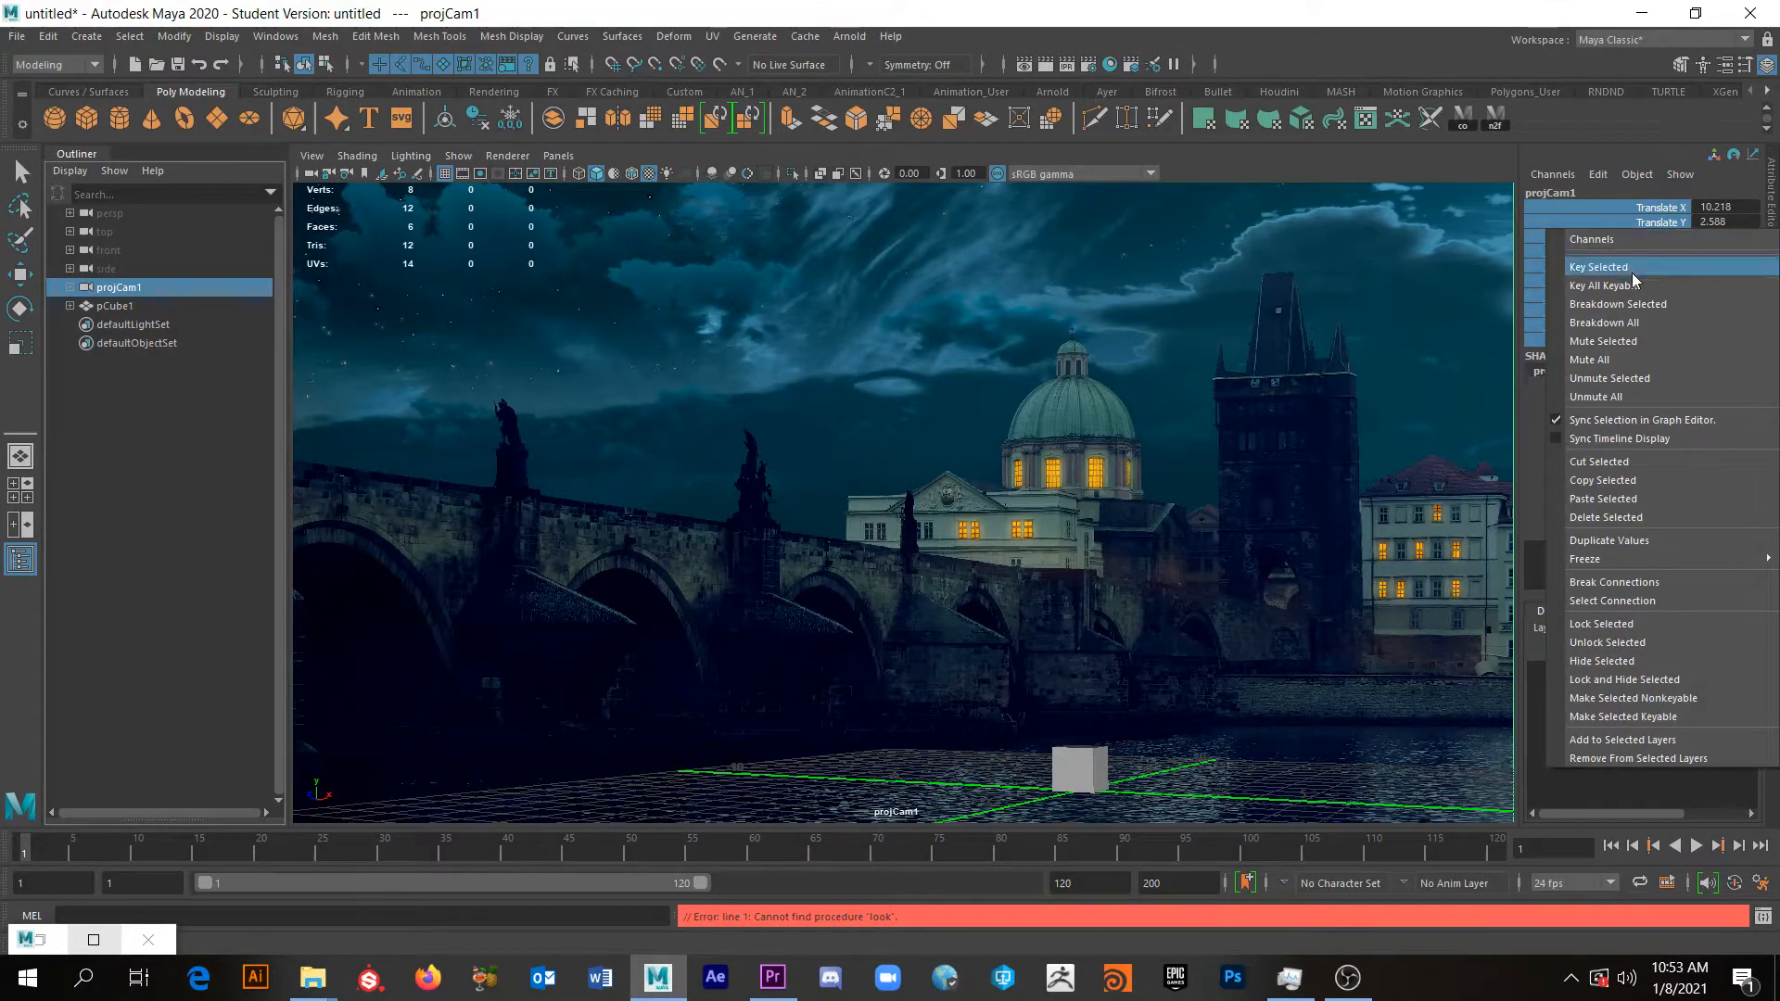
{"action": "left_click", "coordinate": [1621, 625]}
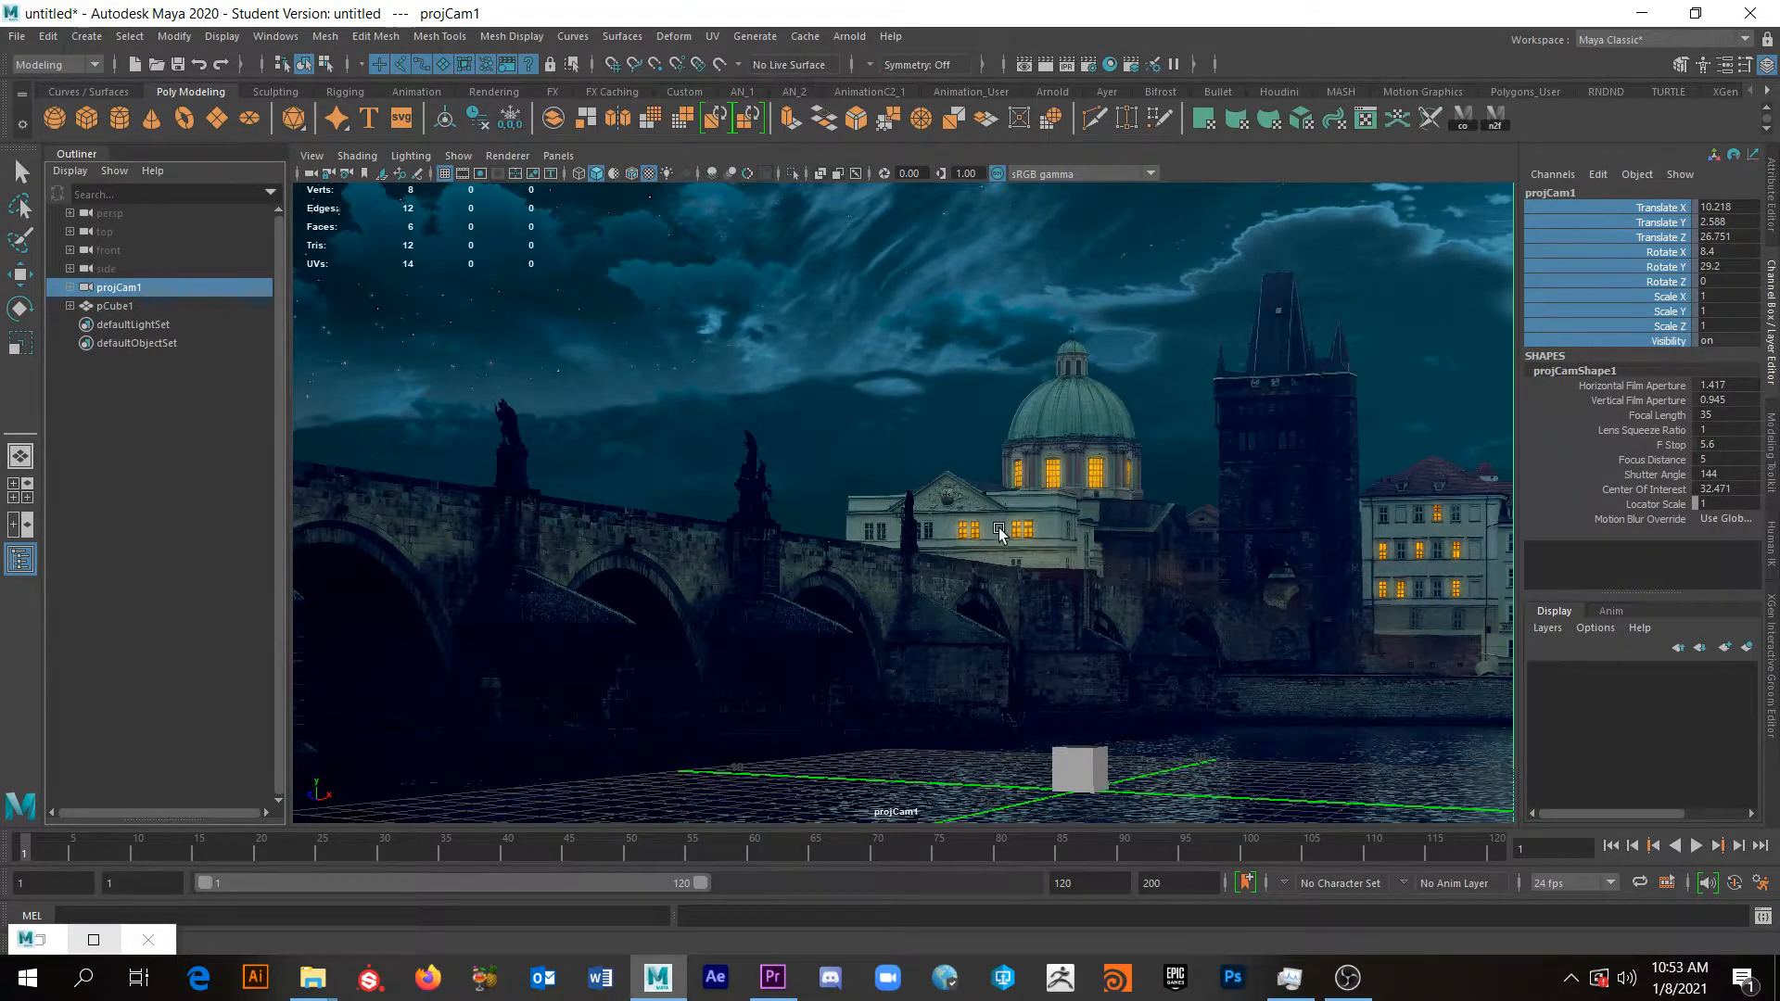
Test projCam1's lock by trying to orbit and dolly its view, and reselect the camera to check its channels.
{"action": "left_click_drag", "start_coordinate": [938, 534], "coordinate": [882, 656], "text": "alt"}
{"action": "mouse_move", "coordinate": [969, 662]}
{"action": "right_mouse_down", "text": "alt"}
{"action": "mouse_move", "coordinate": [949, 422]}
{"action": "mouse_move", "coordinate": [960, 636]}
{"action": "right_mouse_up", "text": "alt"}
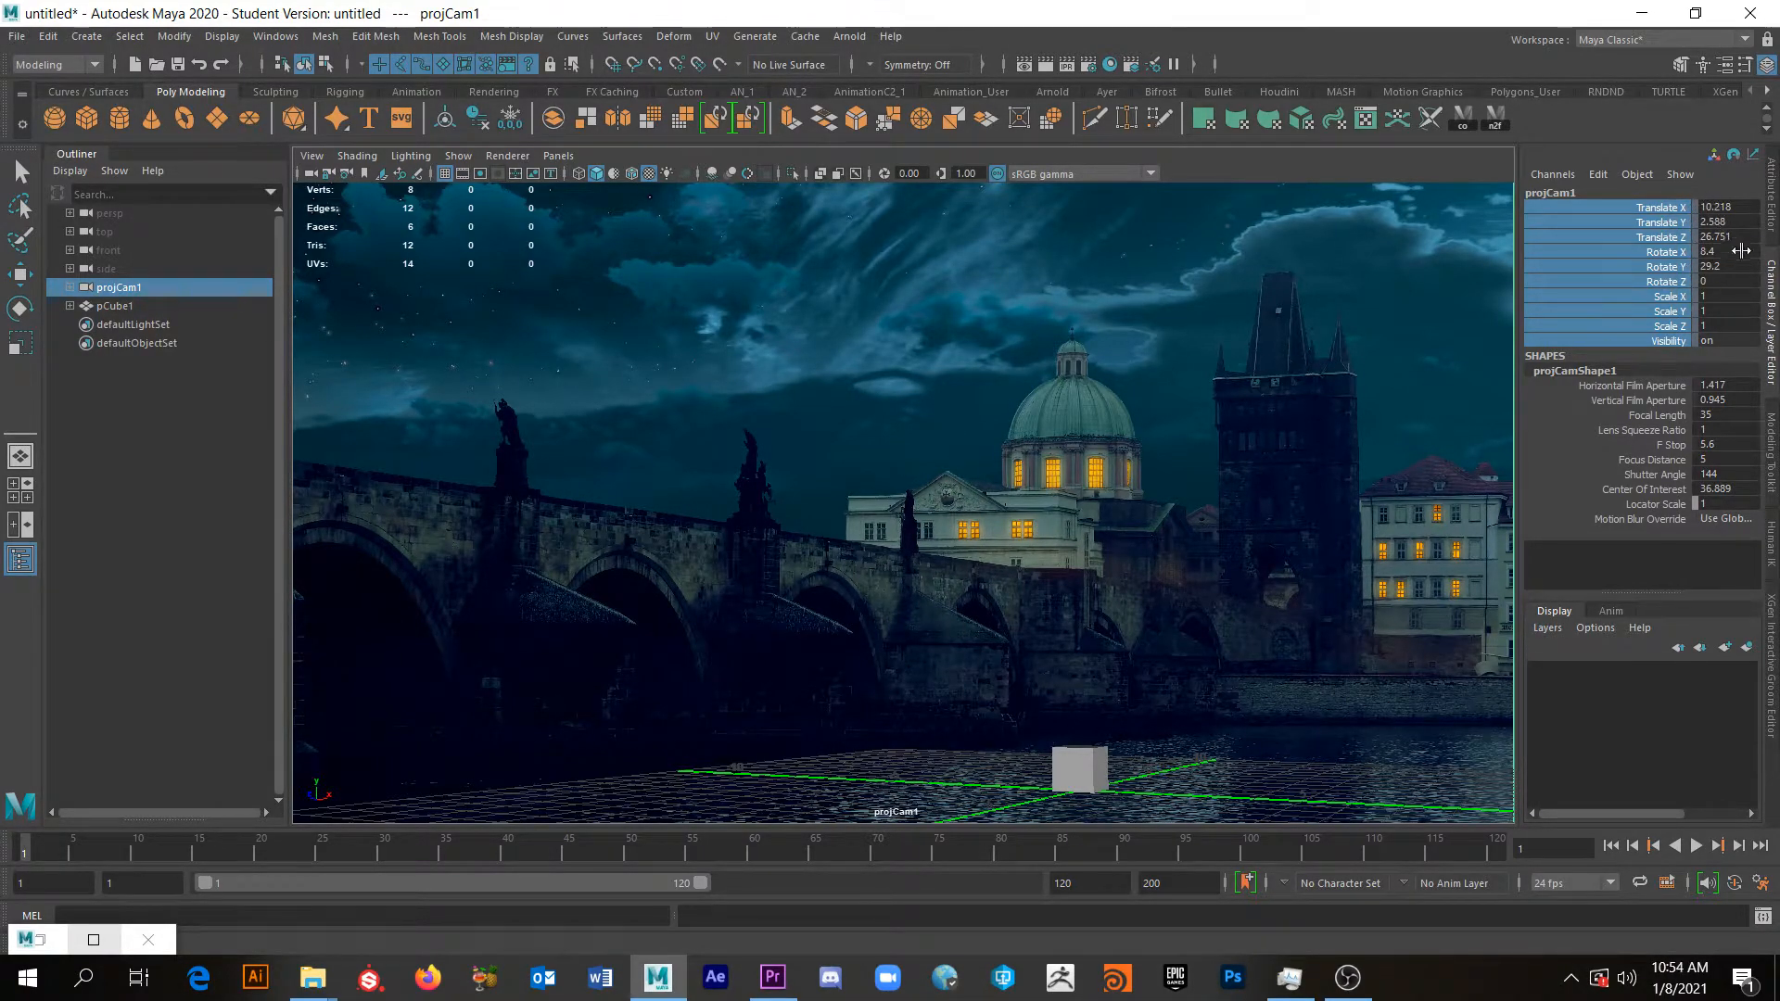
{"action": "left_click", "coordinate": [1231, 359]}
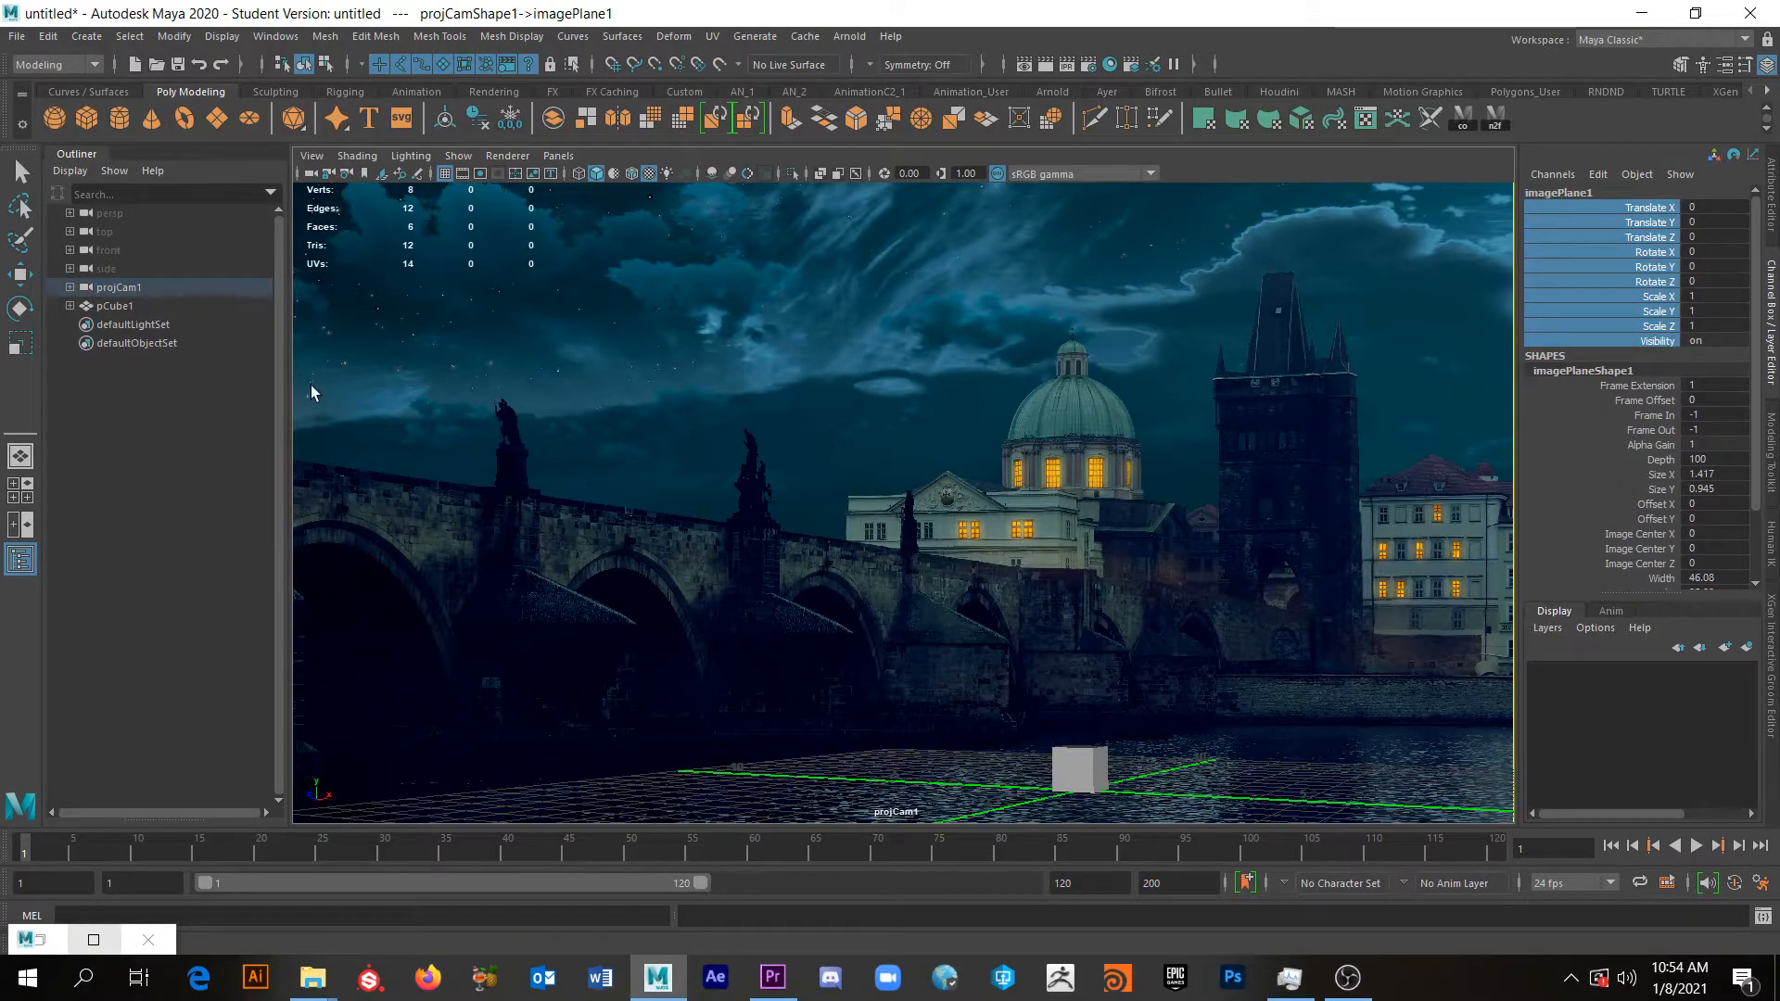
{"action": "left_click", "coordinate": [137, 303]}
{"action": "left_click", "coordinate": [130, 286]}
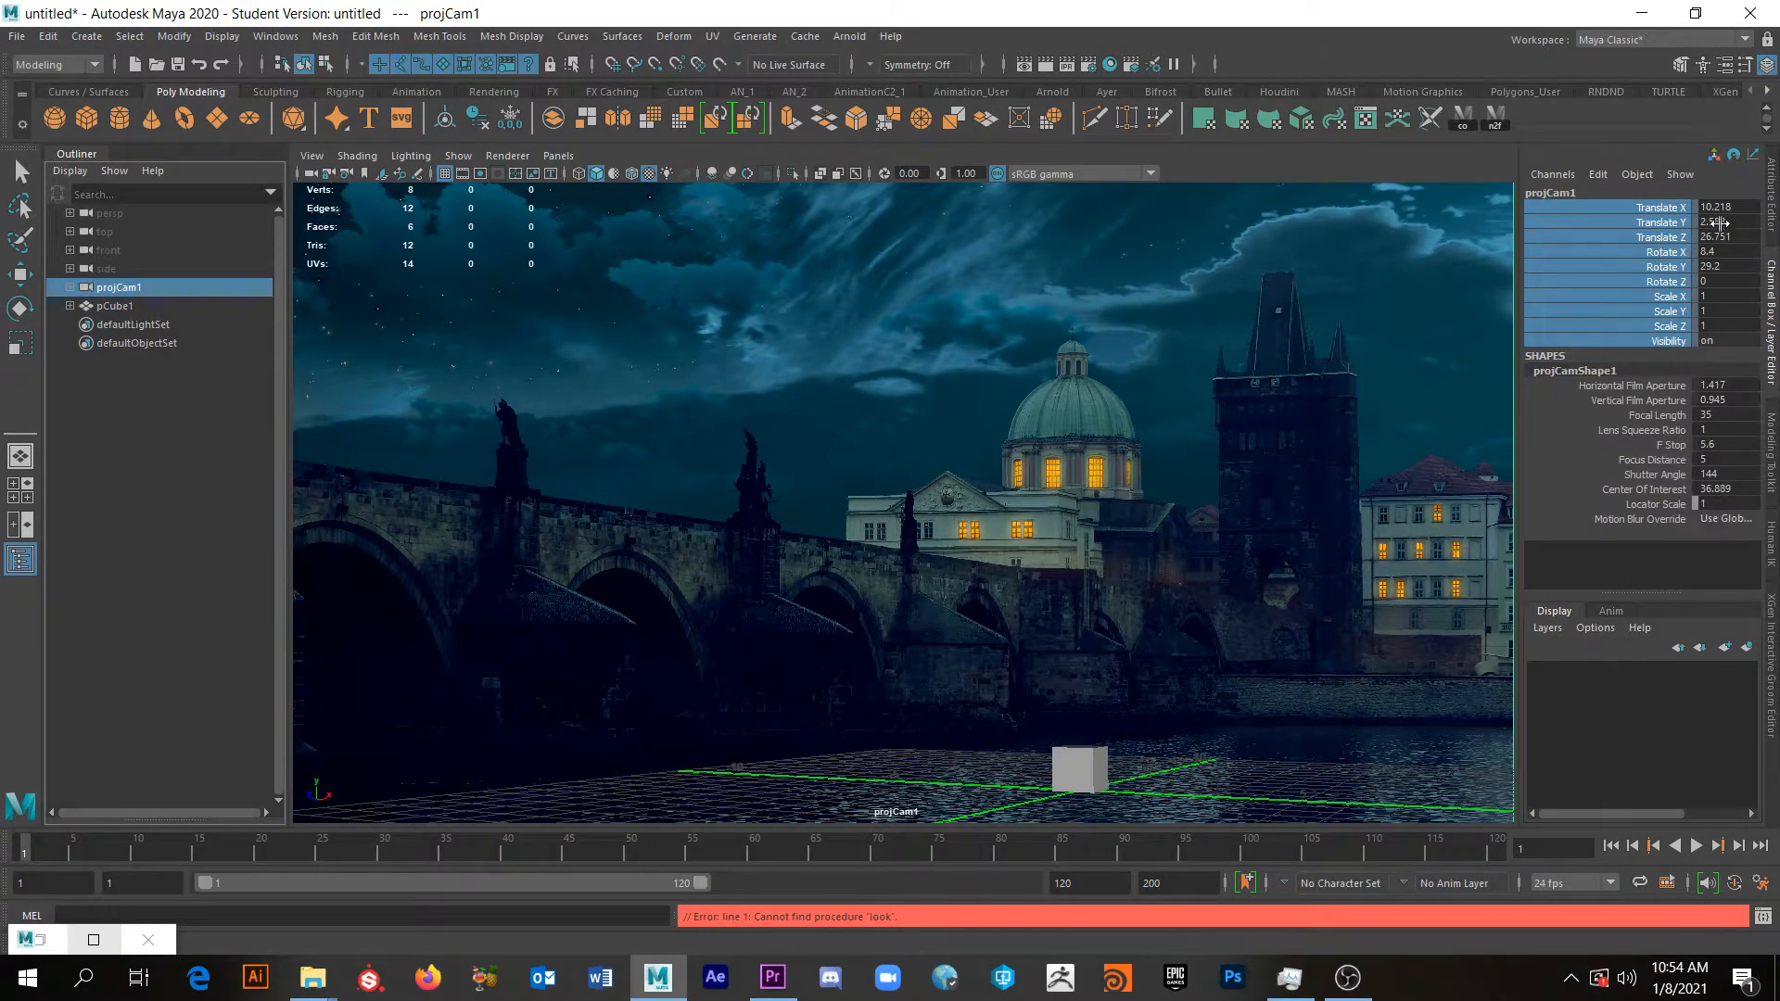
{"action": "left_click", "coordinate": [1669, 208]}
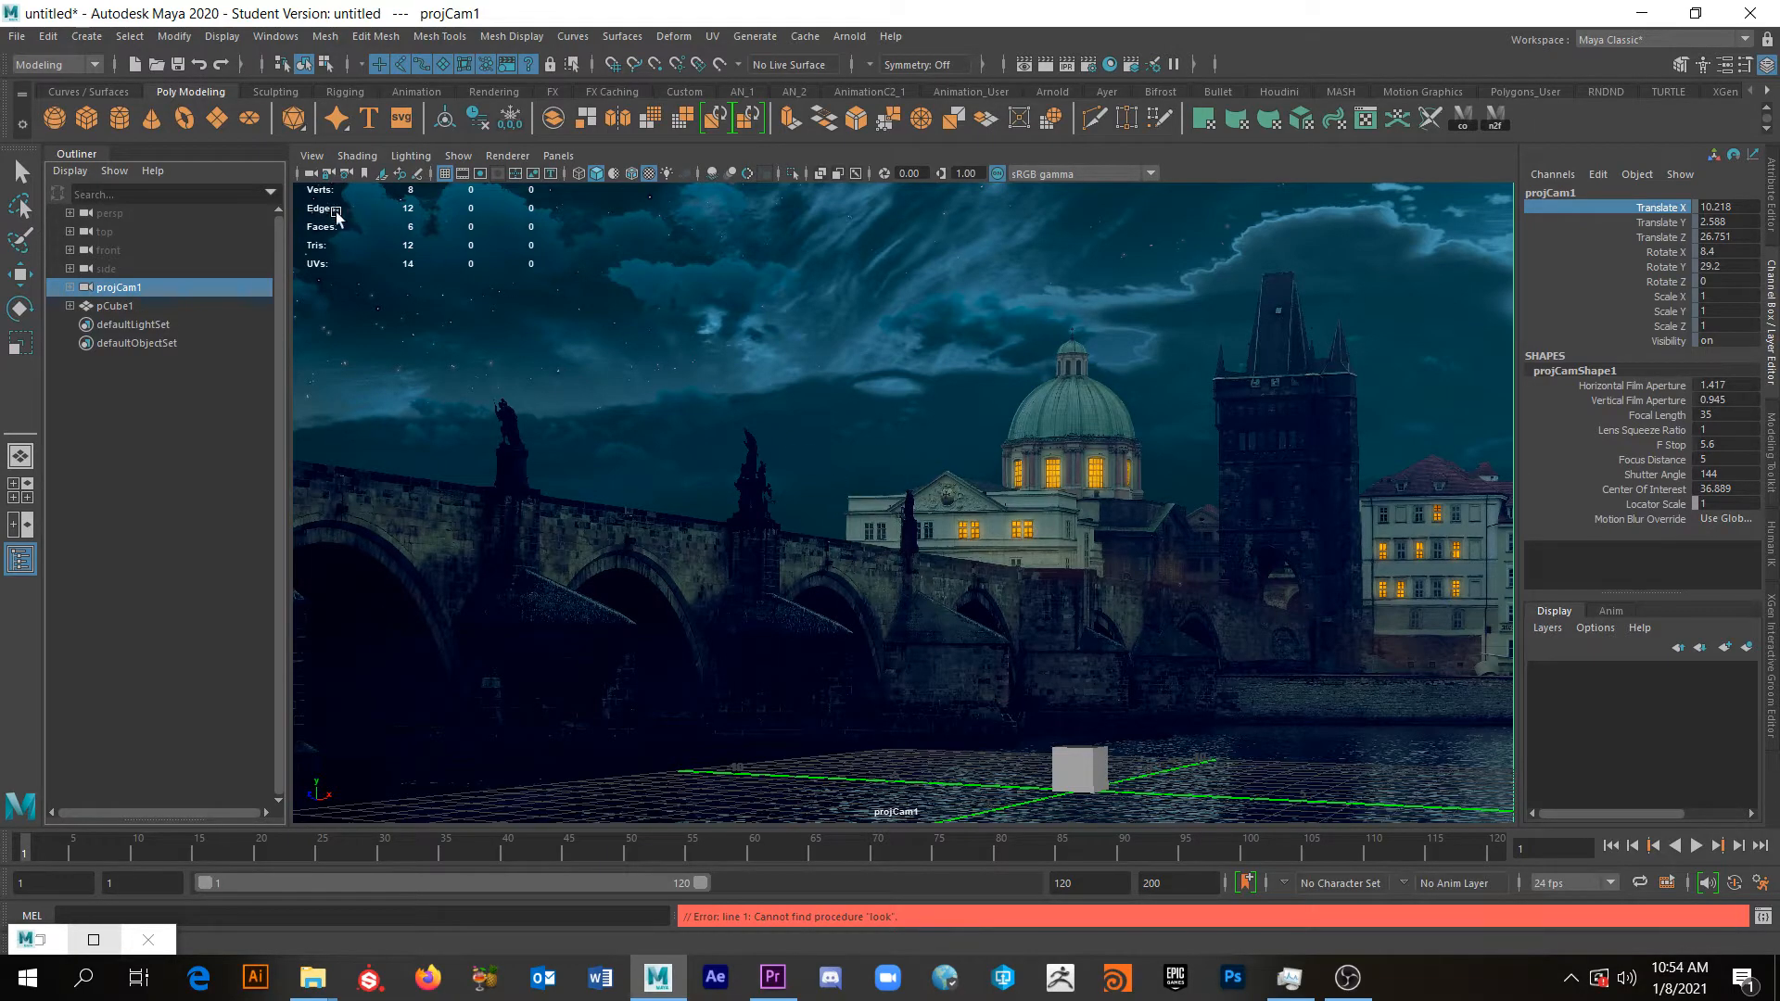
Keep shape nodes displayed in the Outliner and expand projCam1 to reveal its camera shape.
{"action": "left_click", "coordinate": [70, 172]}
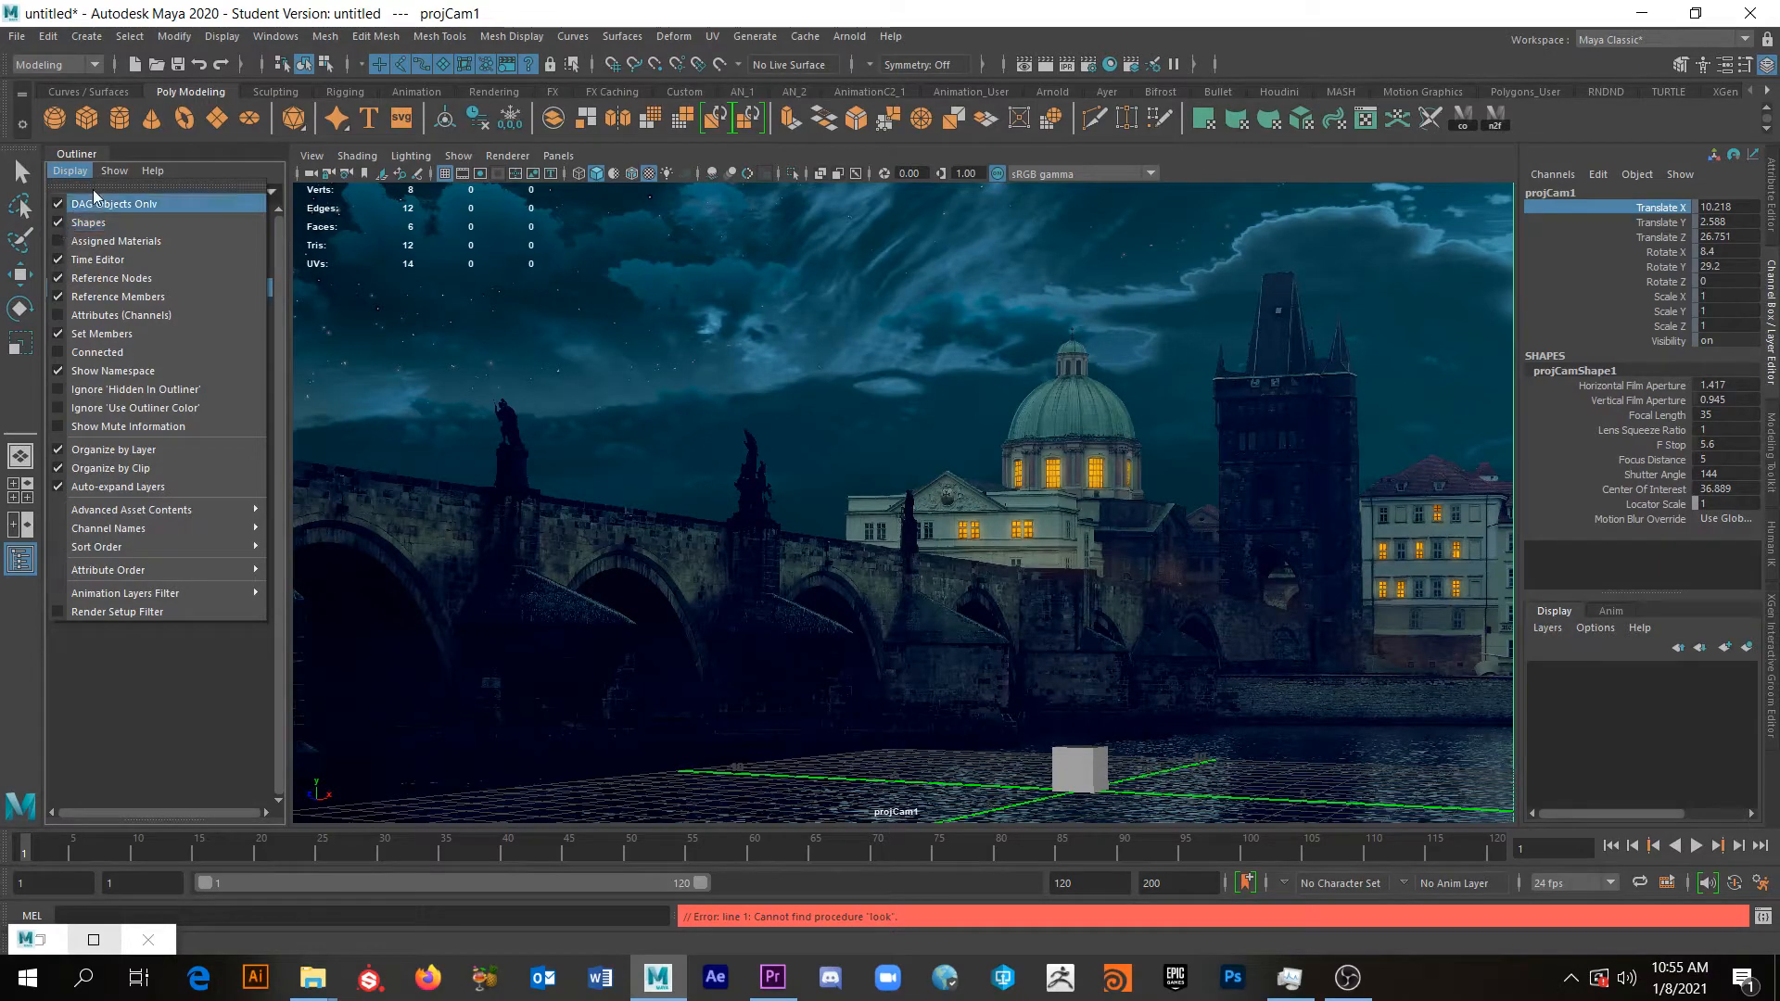
{"action": "left_click", "coordinate": [85, 221]}
{"action": "left_click", "coordinate": [68, 287]}
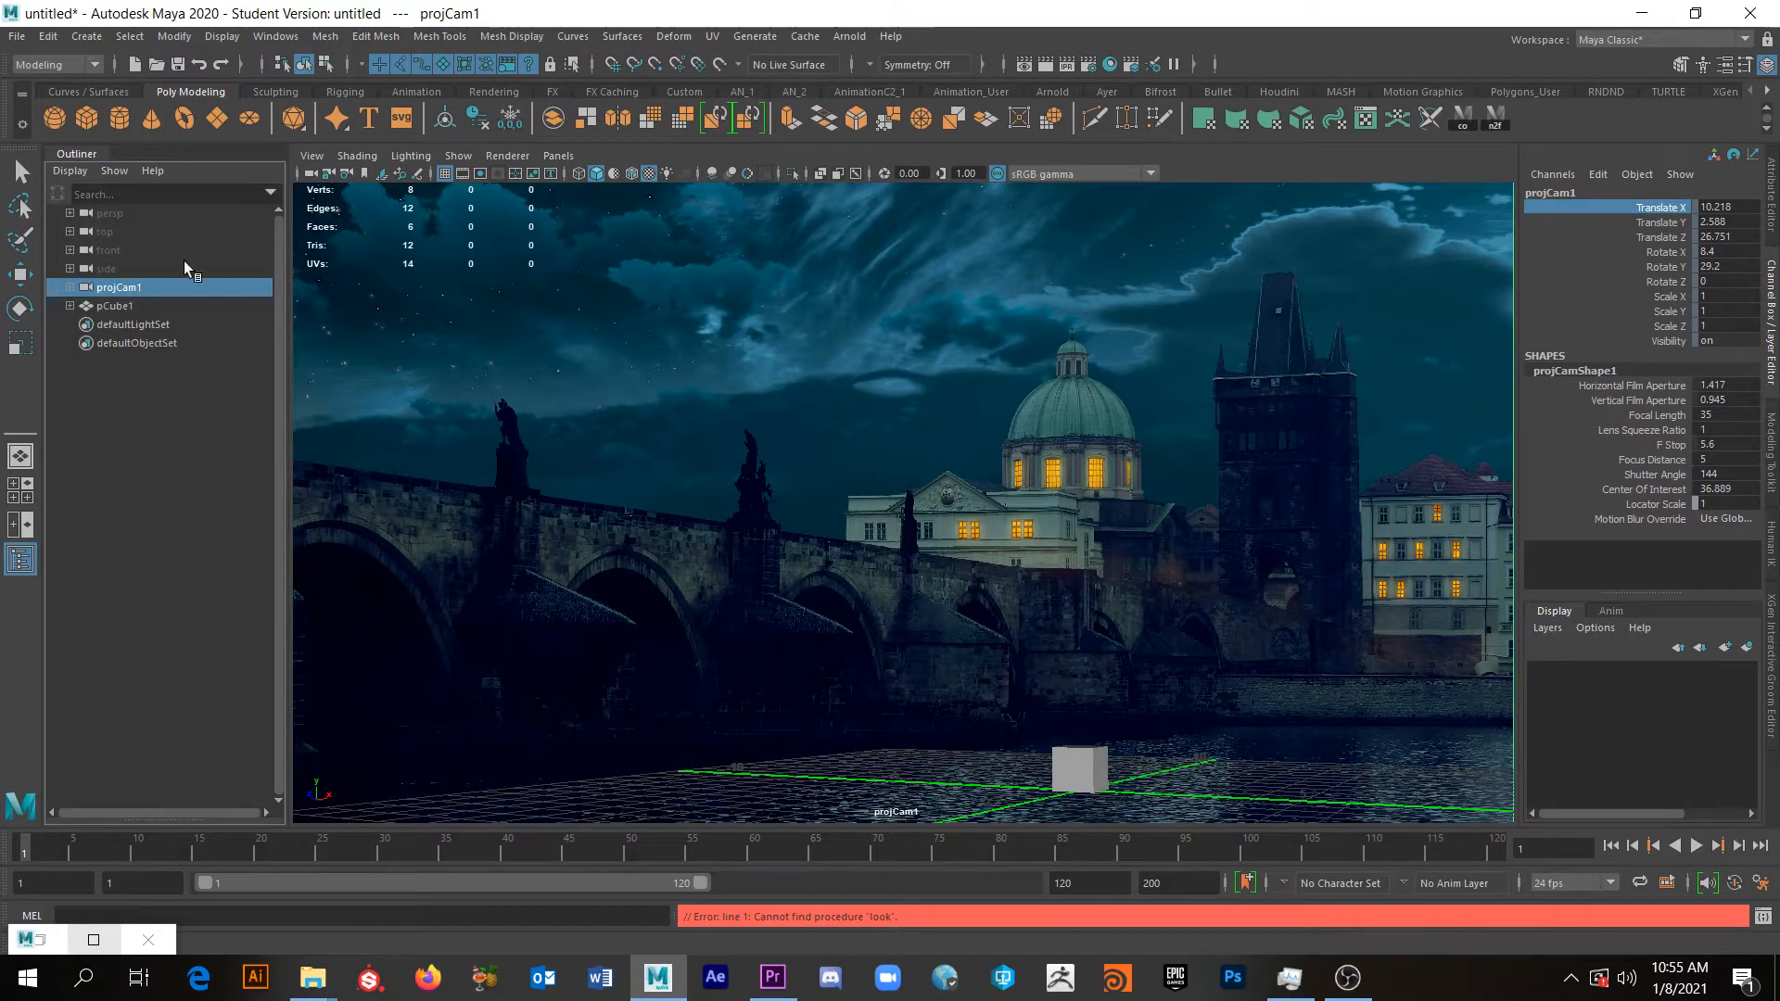
{"action": "left_click", "coordinate": [70, 289]}
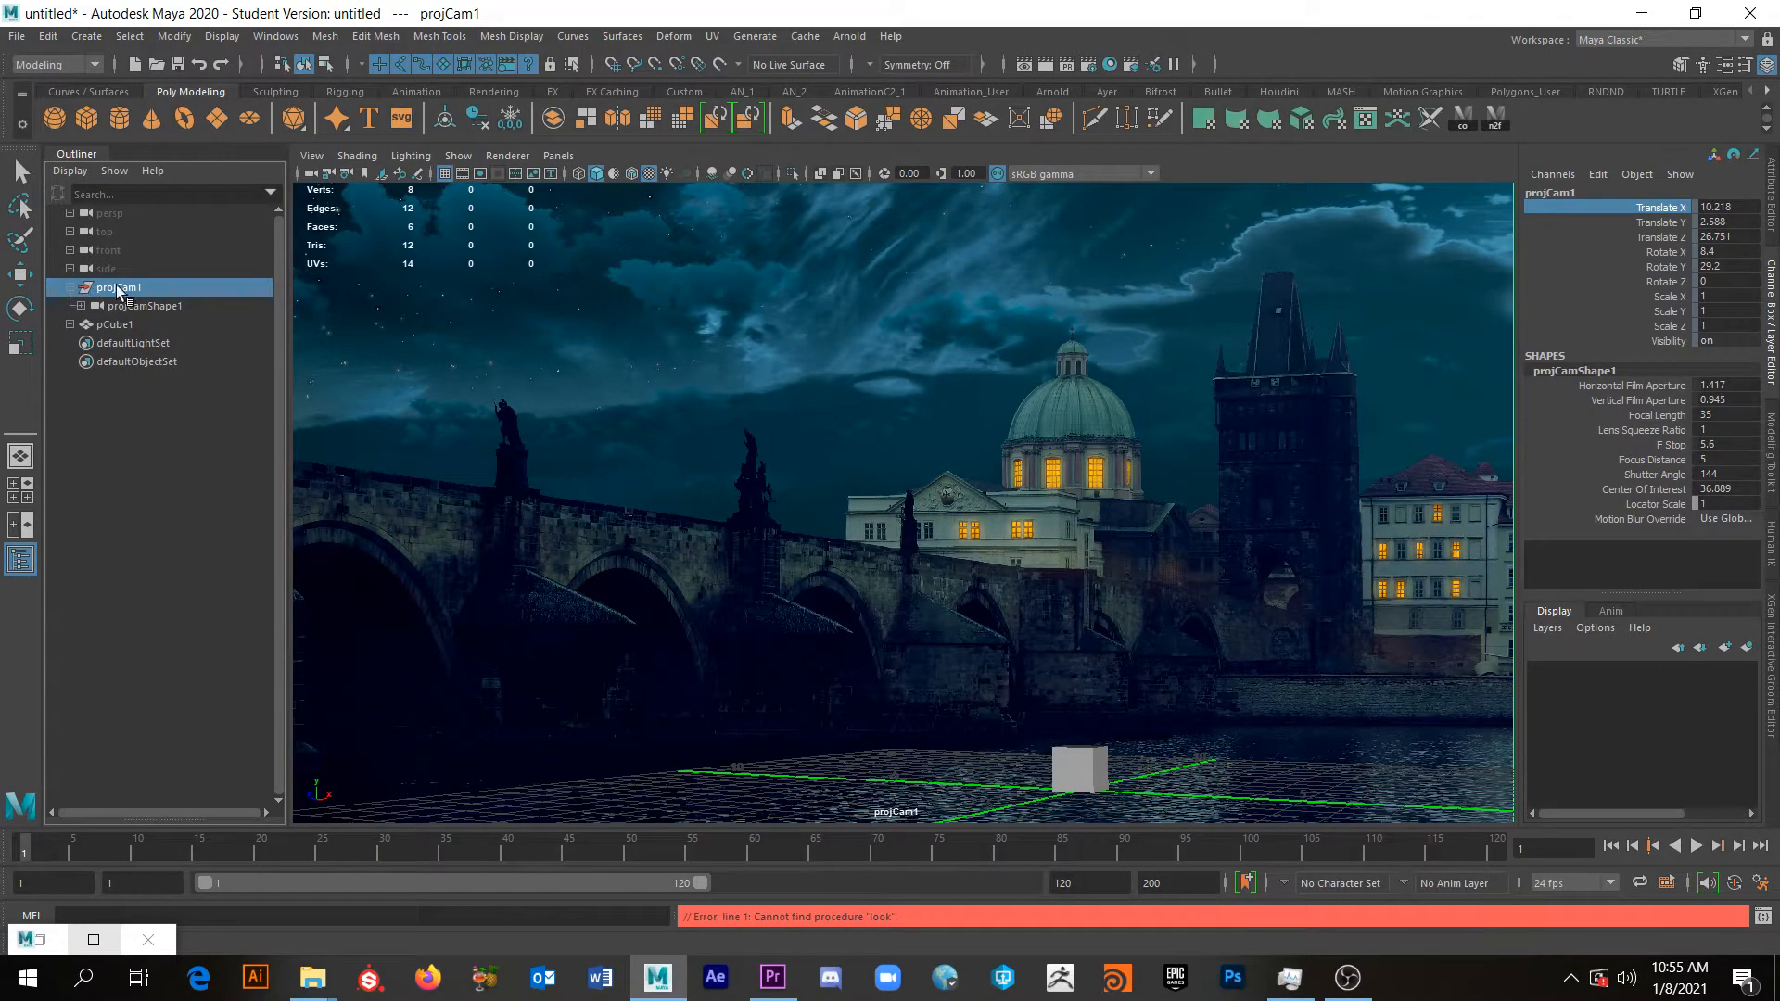
Select projCamShape1 in the Outliner and open the Channel Control editor for it.
{"action": "mouse_move", "coordinate": [83, 290]}
{"action": "left_mouse_down"}
{"action": "mouse_move", "coordinate": [139, 291]}
{"action": "mouse_move", "coordinate": [102, 304]}
{"action": "left_mouse_up"}
{"action": "left_click", "coordinate": [150, 308]}
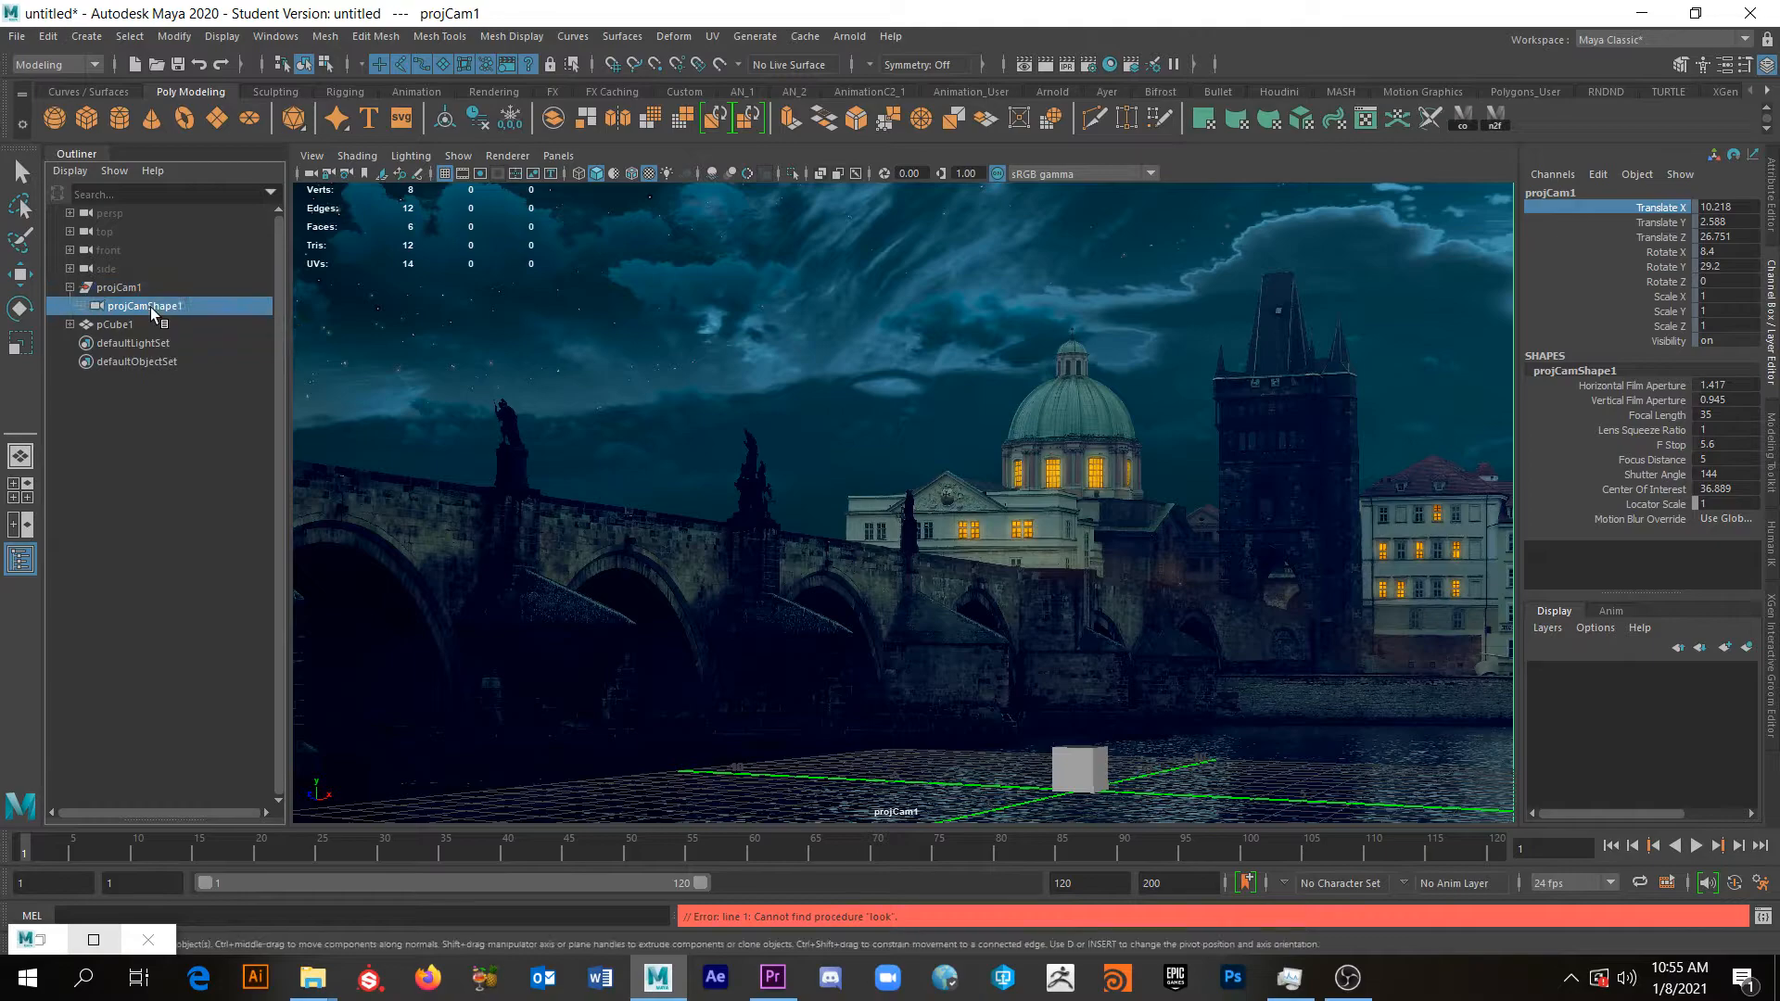
{"action": "key", "text": "w"}
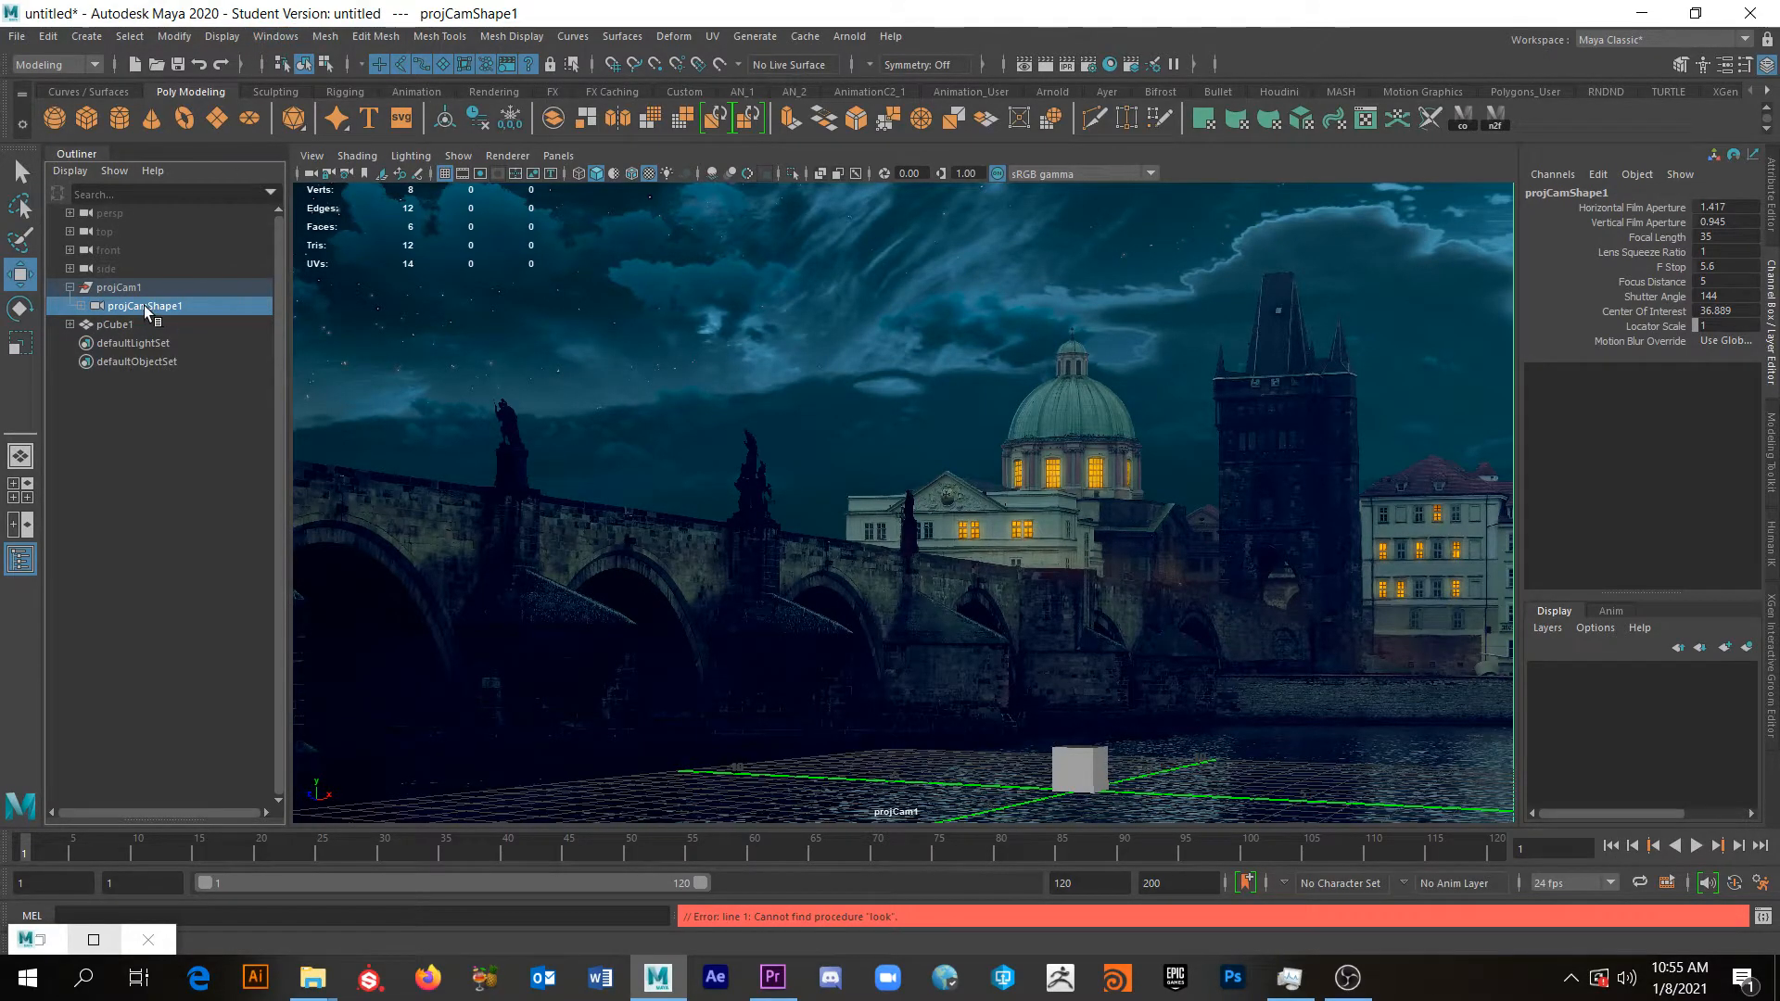
{"action": "left_click", "coordinate": [276, 36]}
{"action": "mouse_move", "coordinate": [292, 78]}
{"action": "mouse_move", "coordinate": [334, 101]}
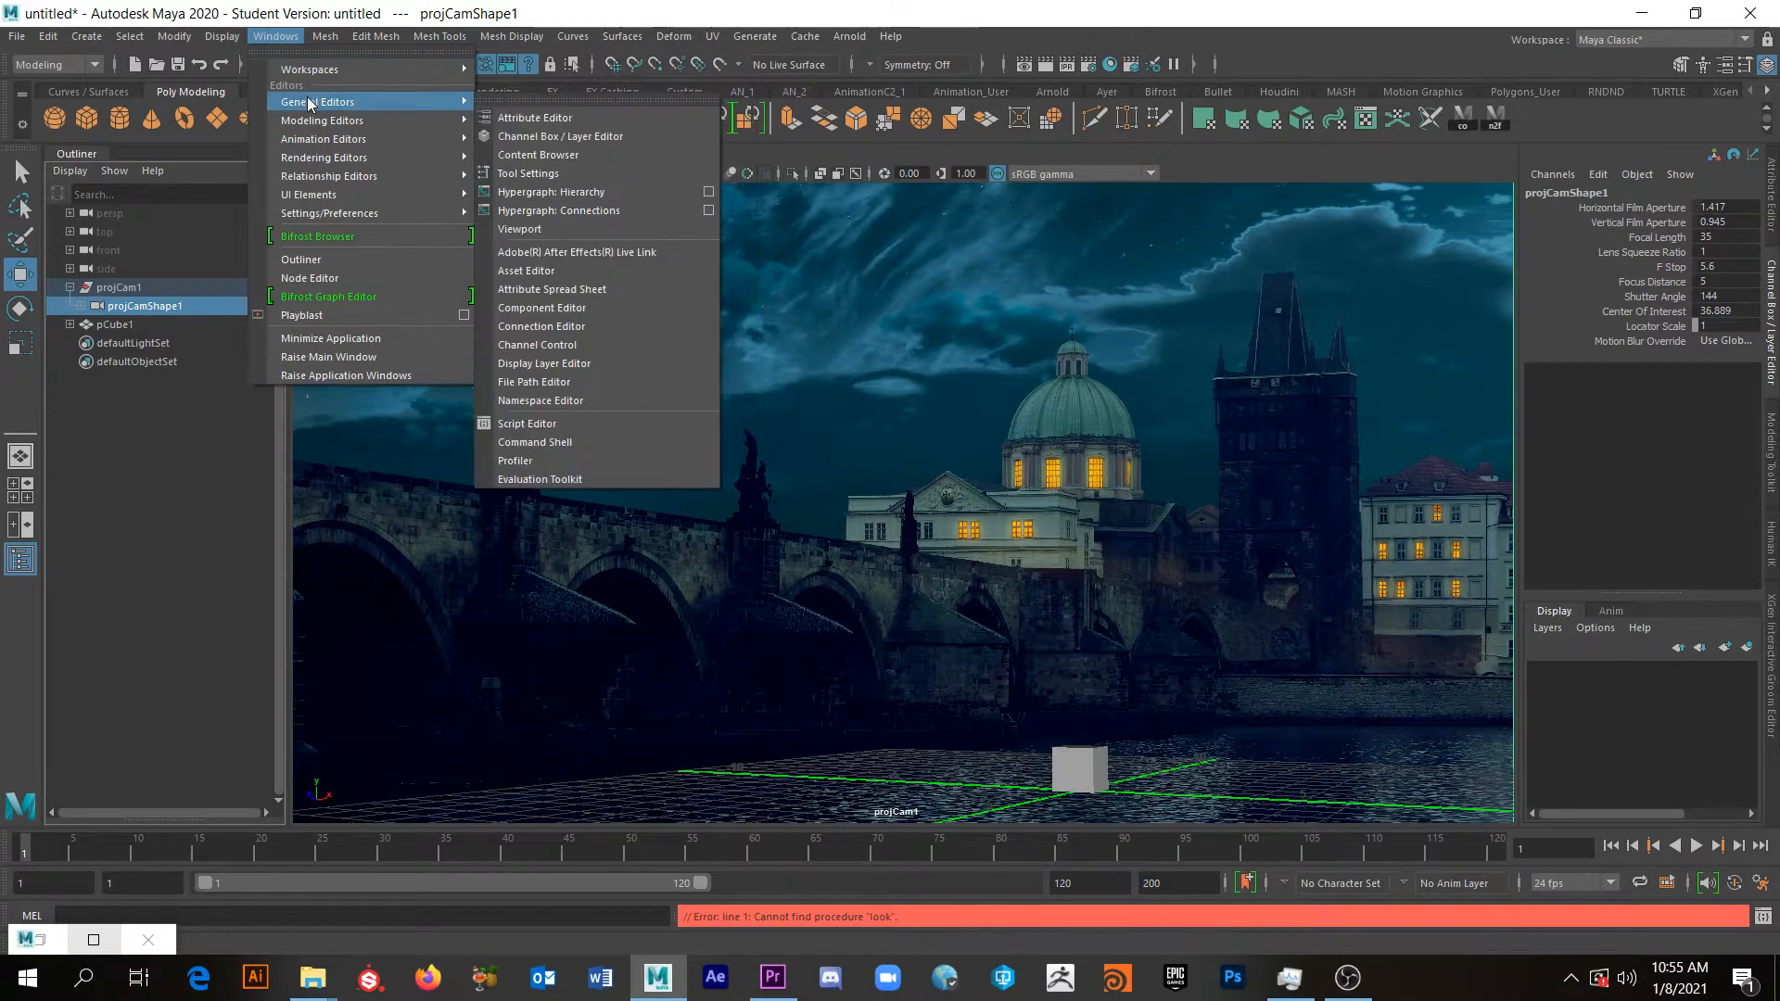
{"action": "left_click", "coordinate": [603, 345]}
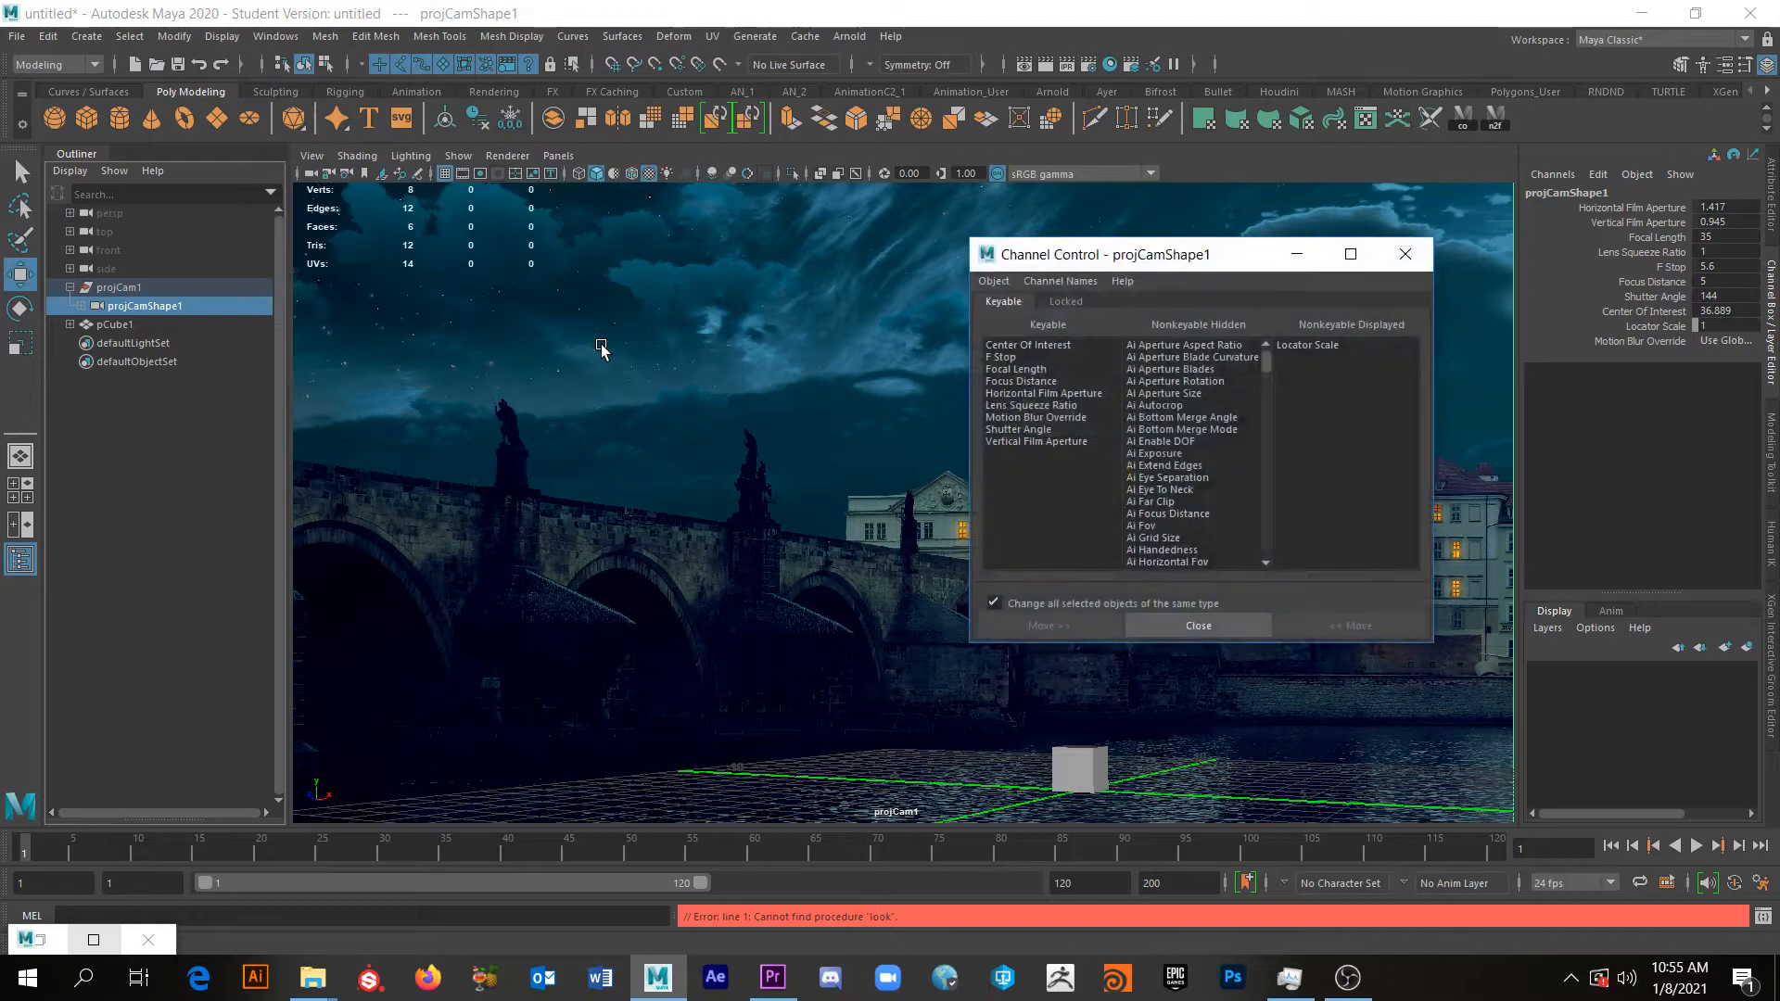
{"action": "left_click_drag", "start_coordinate": [1210, 257], "coordinate": [960, 325]}
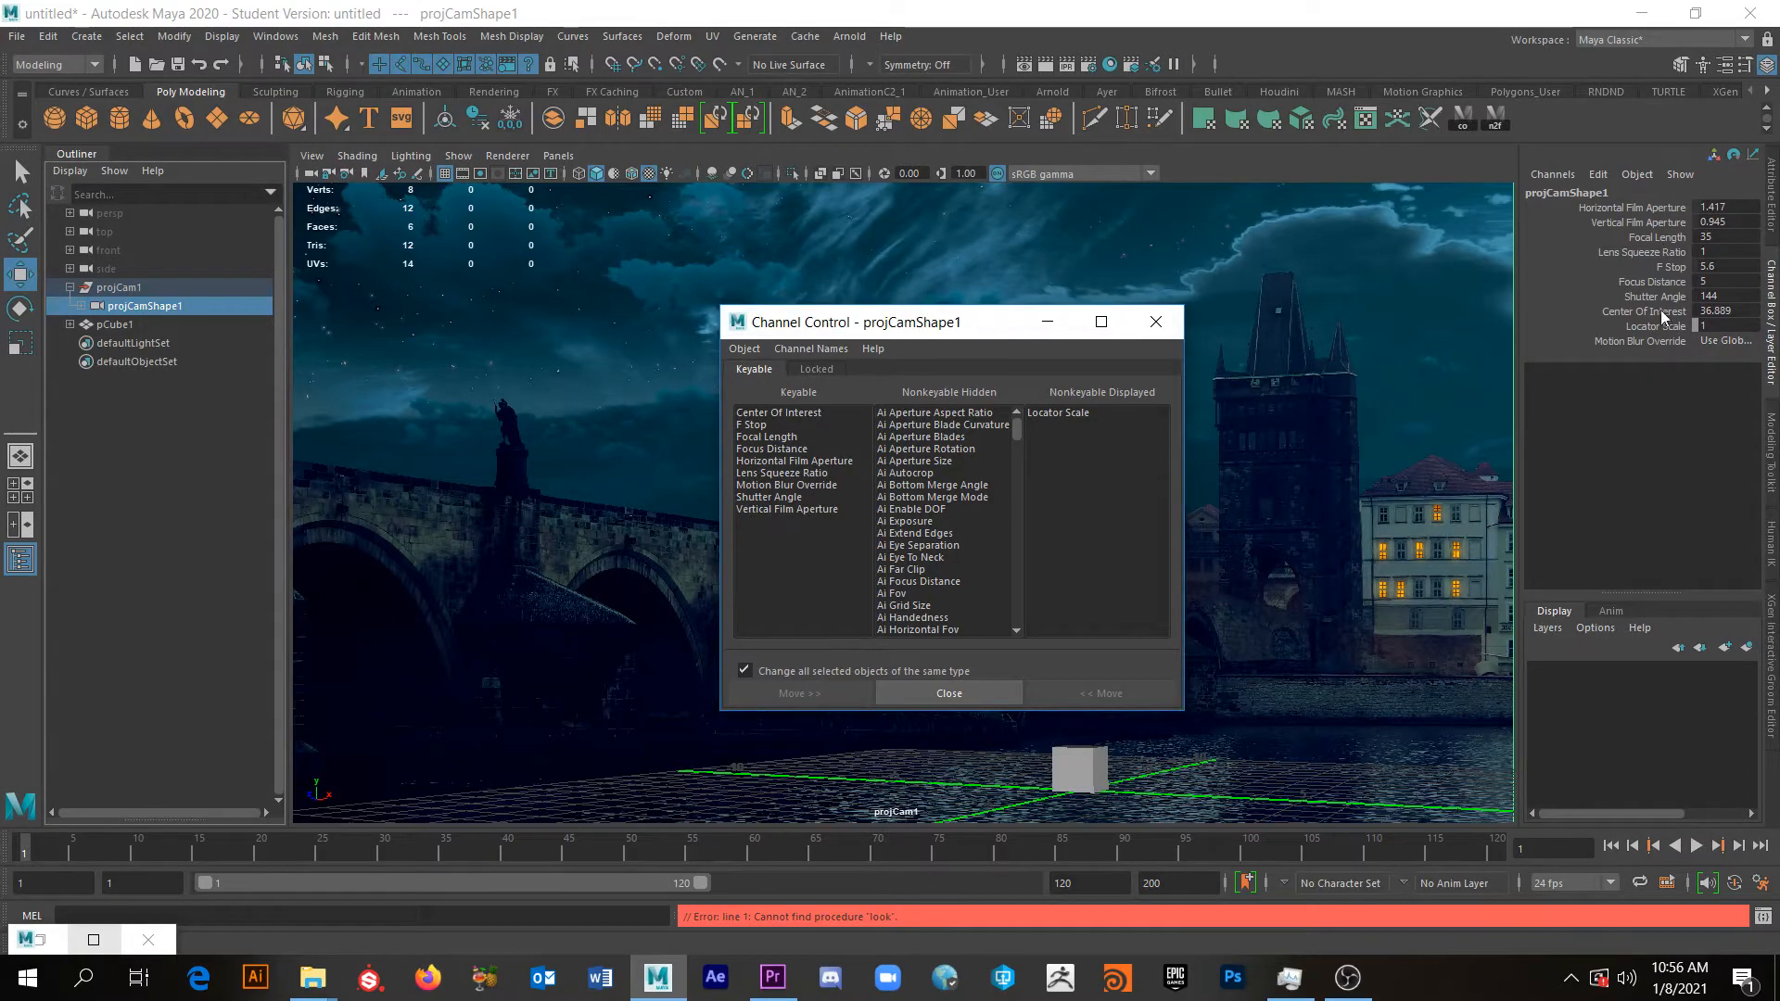
Make Center Of Interest, F Stop, Focal Length, Focus Distance, Horizontal Film Aperture and Lens Squeeze Ratio nonkeyable and hidden on projCamShape1.
{"action": "left_click", "coordinate": [768, 414]}
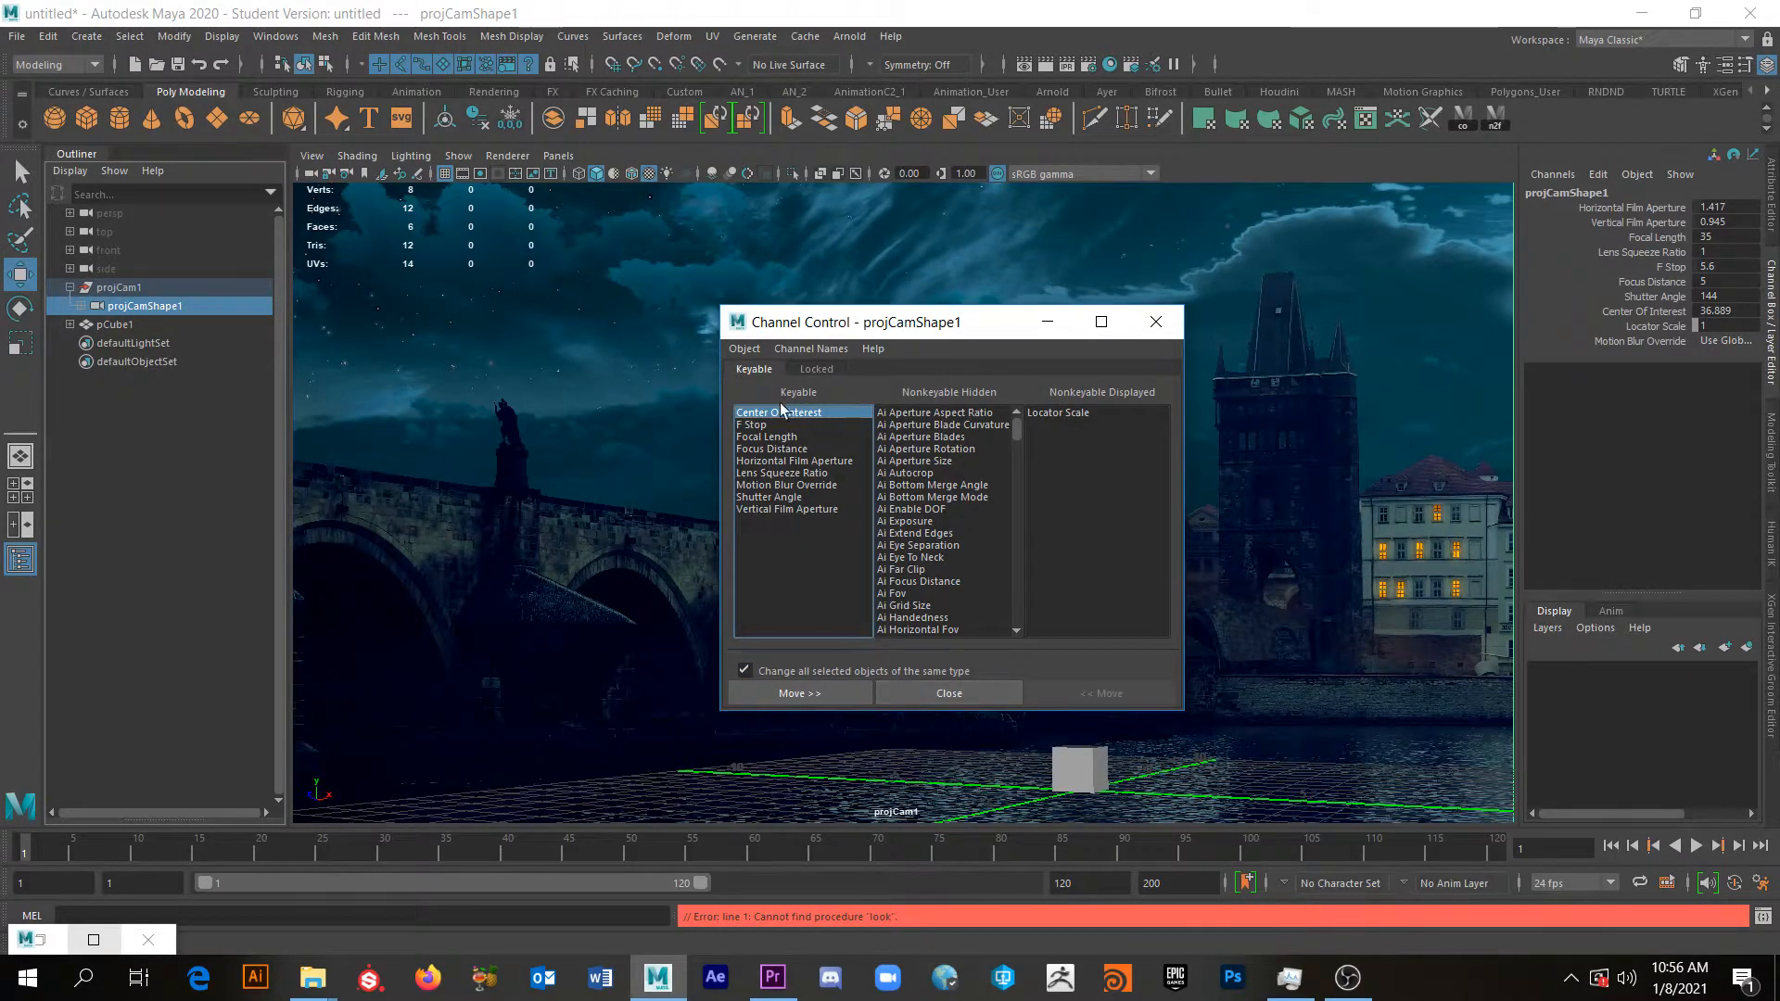
{"action": "left_click", "coordinate": [799, 694]}
{"action": "left_click", "coordinate": [753, 413]}
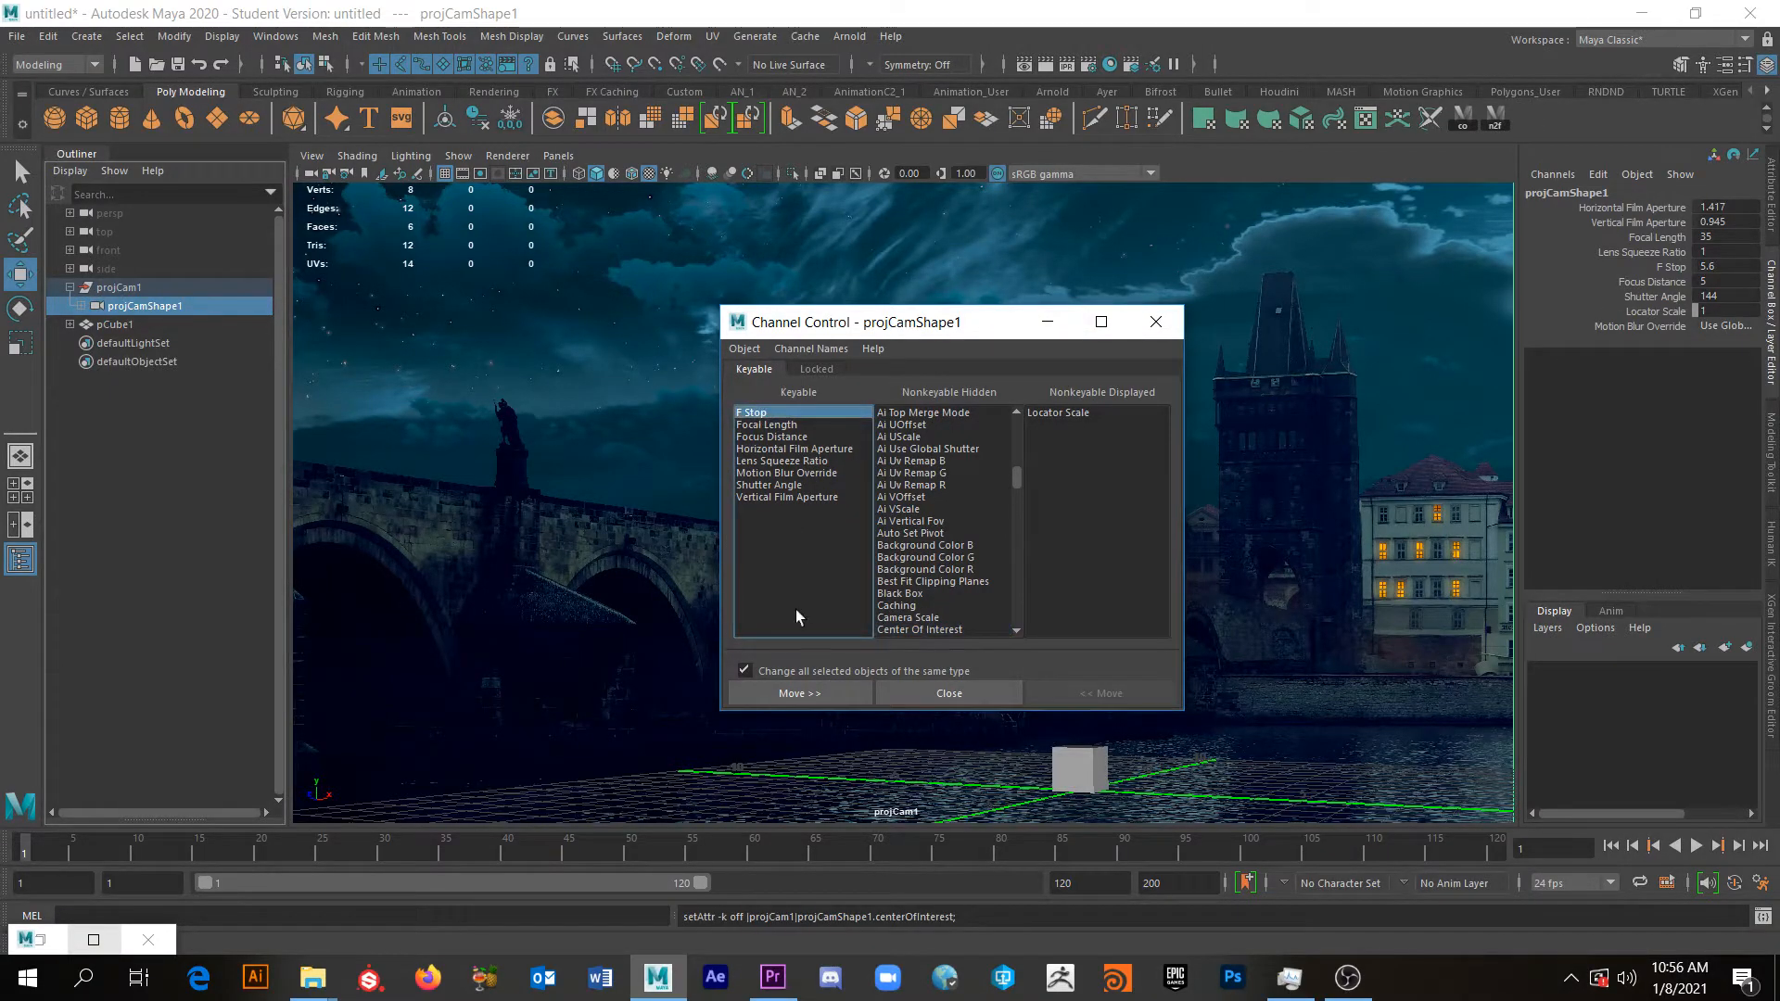
{"action": "left_click", "coordinate": [801, 695]}
{"action": "left_click", "coordinate": [775, 414]}
{"action": "left_click", "coordinate": [786, 690]}
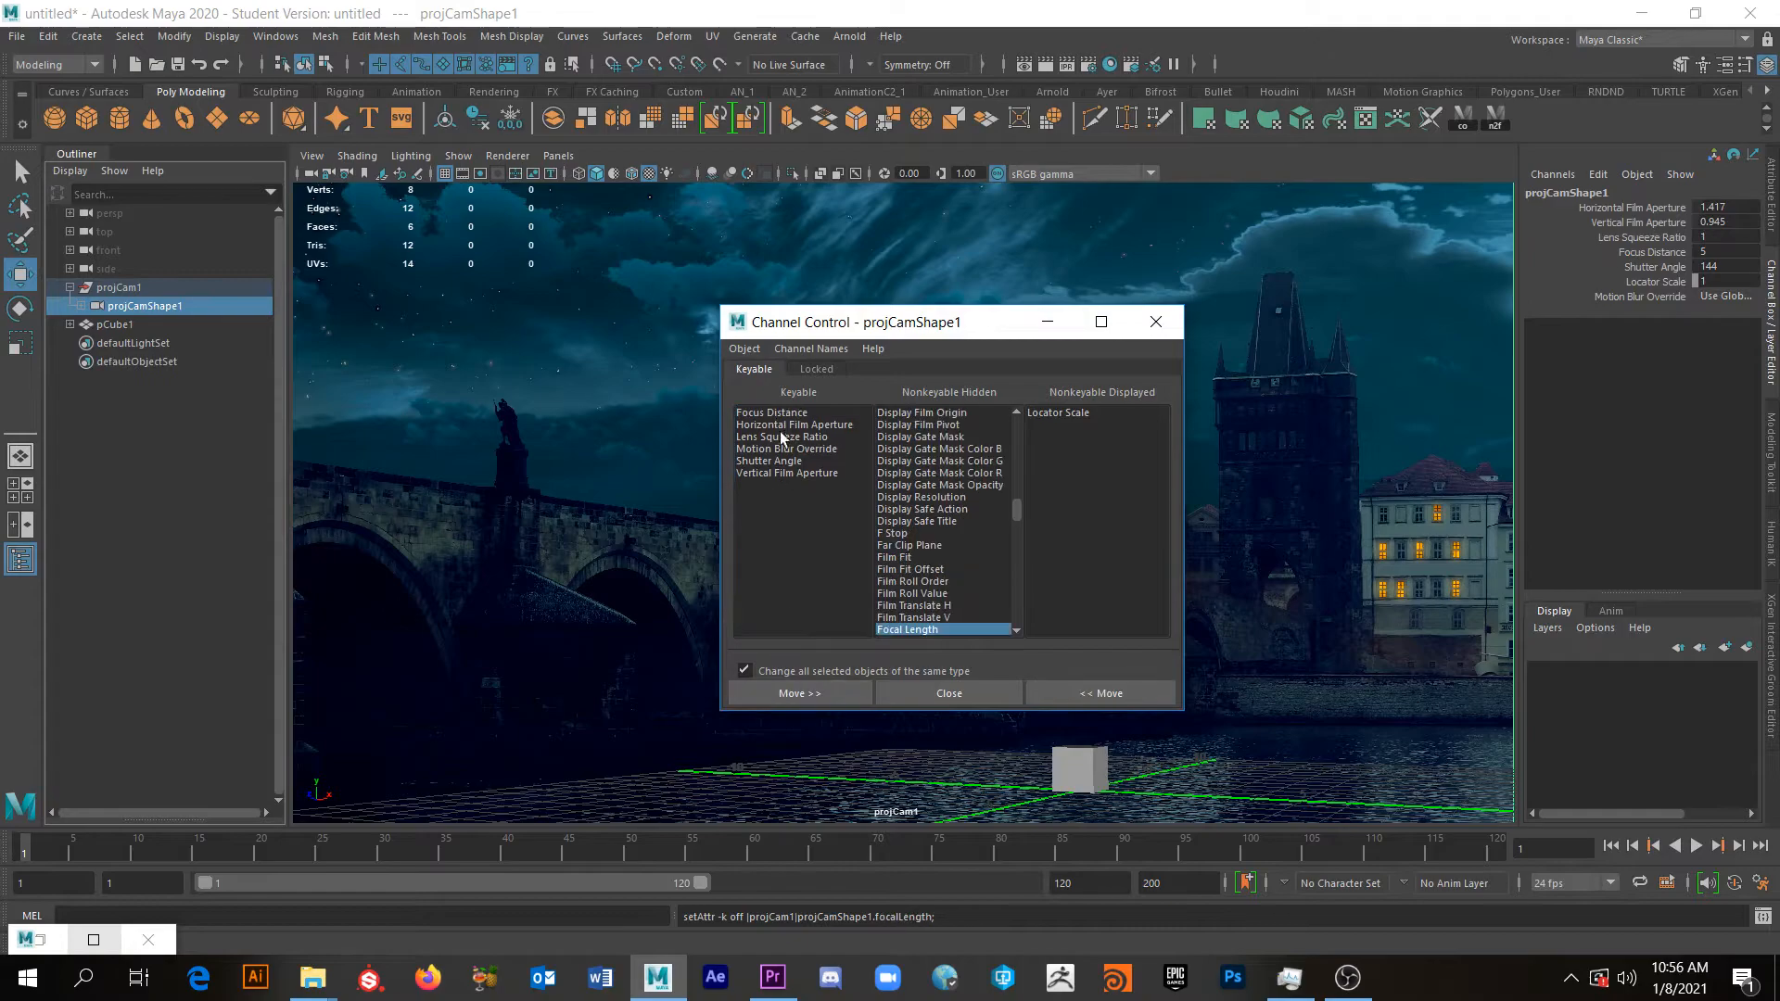
{"action": "left_click", "coordinate": [776, 413]}
{"action": "left_click", "coordinate": [798, 695]}
{"action": "left_click", "coordinate": [792, 414]}
{"action": "left_click", "coordinate": [798, 696]}
{"action": "left_click", "coordinate": [788, 414]}
{"action": "left_click", "coordinate": [799, 694]}
Move Motion Blur Override, Shutter Angle, Vertical Film Aperture and Locator Scale to projCamShape1's nonkeyable hidden channels.
{"action": "left_click", "coordinate": [795, 413]}
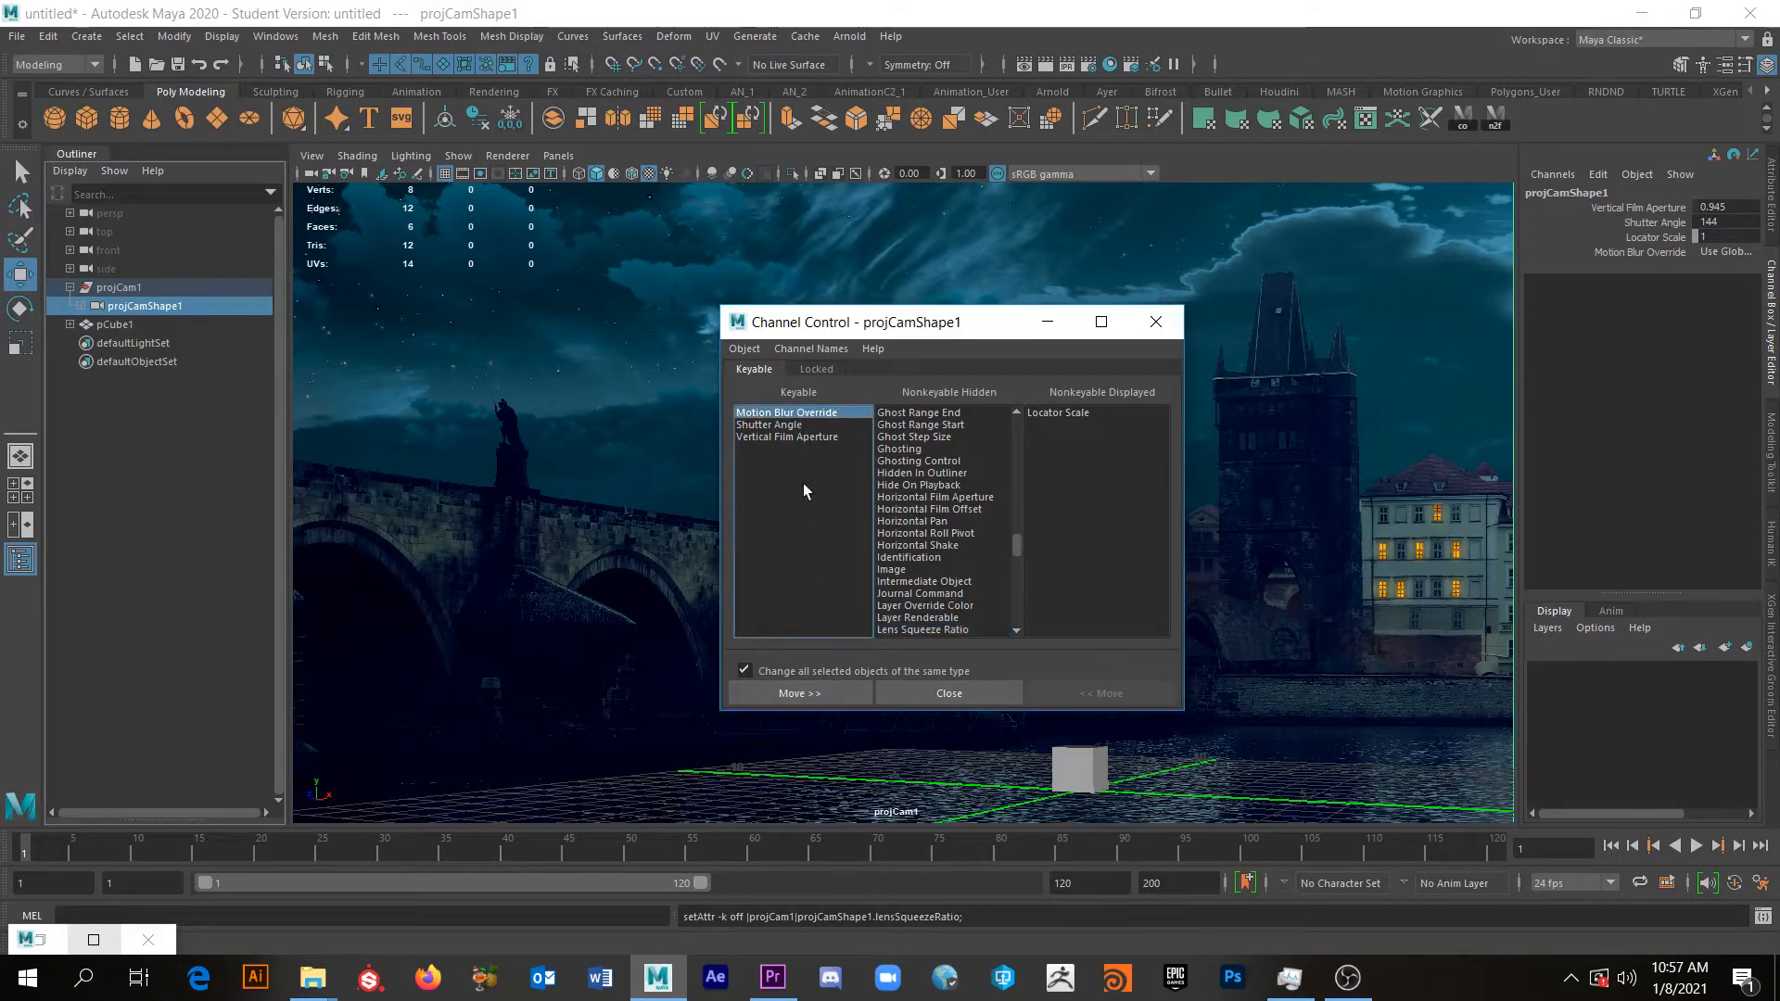
{"action": "left_click", "coordinate": [803, 696]}
{"action": "left_click", "coordinate": [812, 413]}
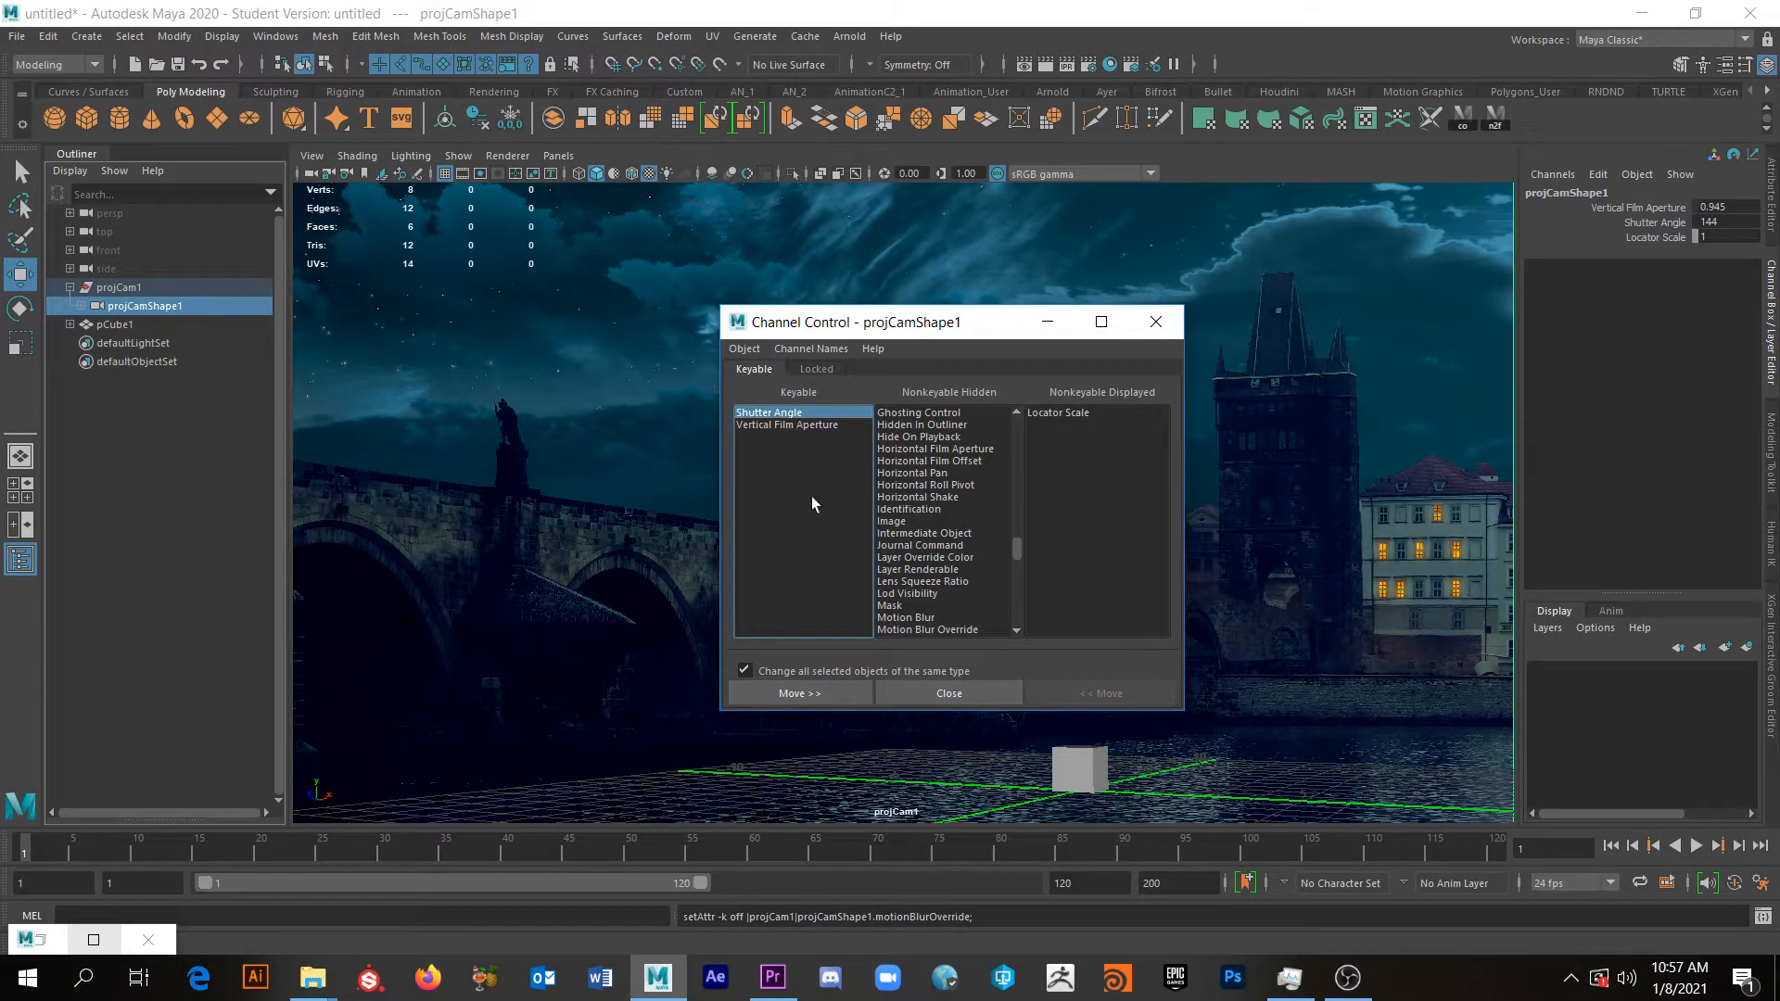
{"action": "left_click", "coordinate": [799, 694]}
{"action": "left_click", "coordinate": [816, 415]}
{"action": "left_click", "coordinate": [814, 693]}
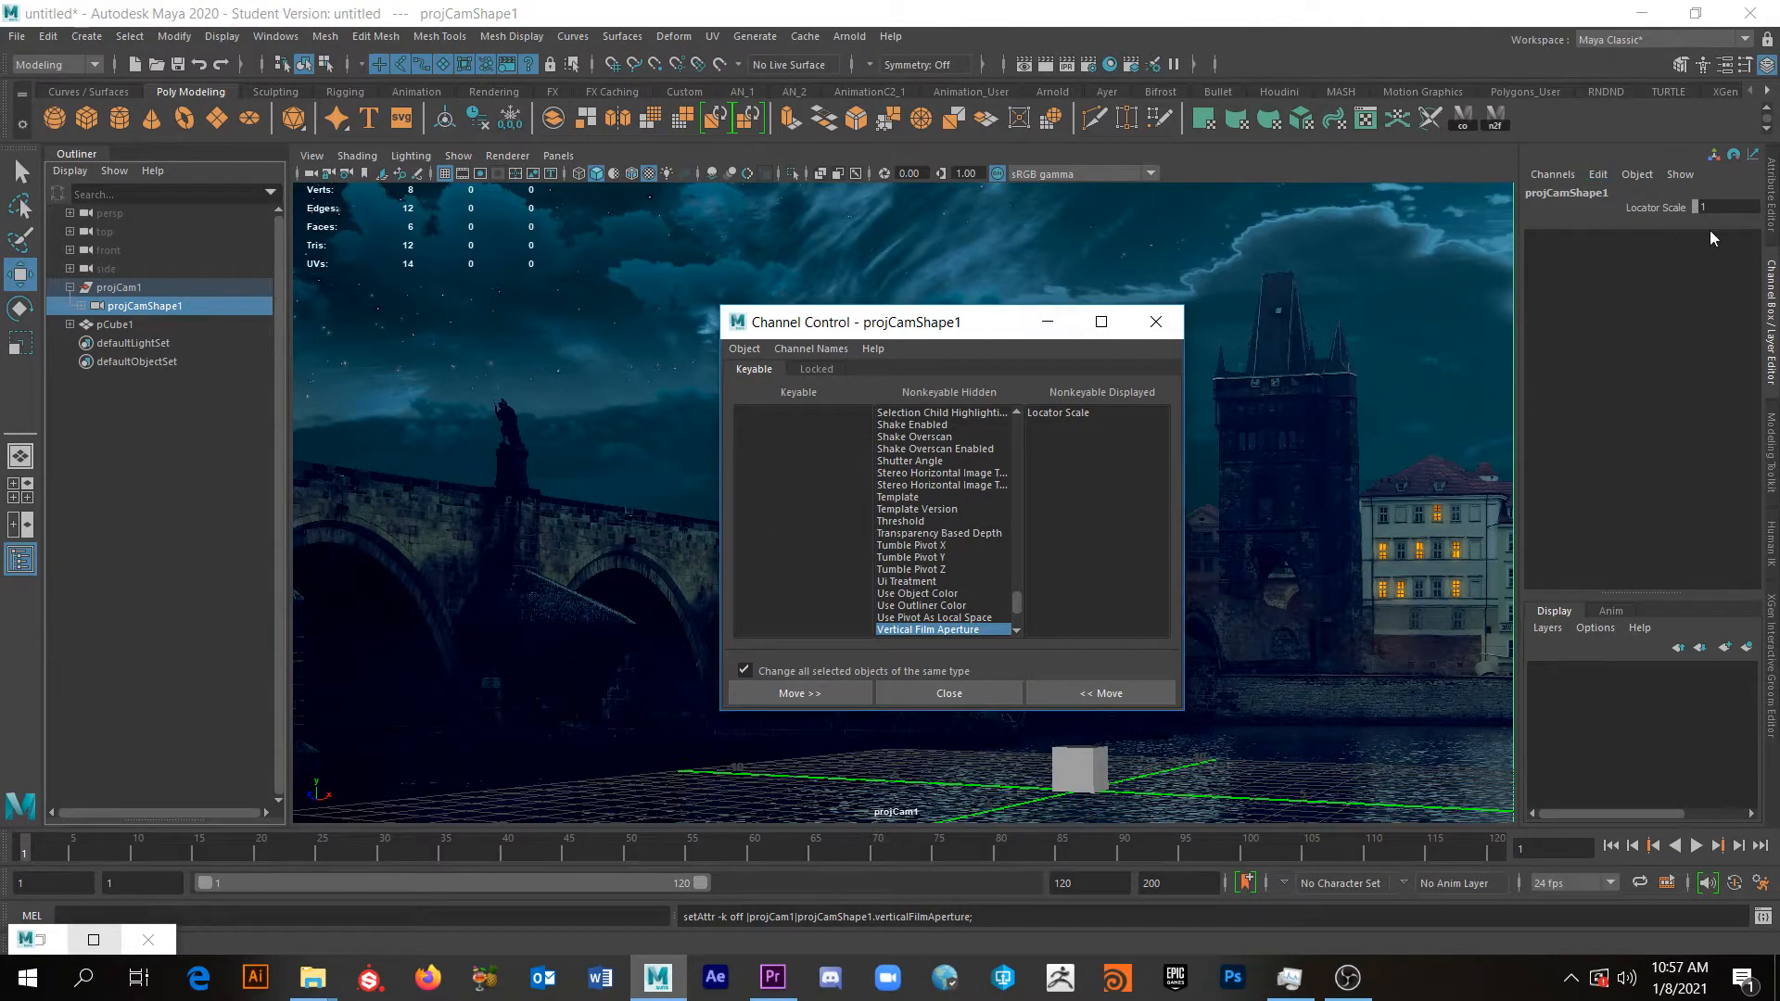
{"action": "left_click", "coordinate": [1065, 413]}
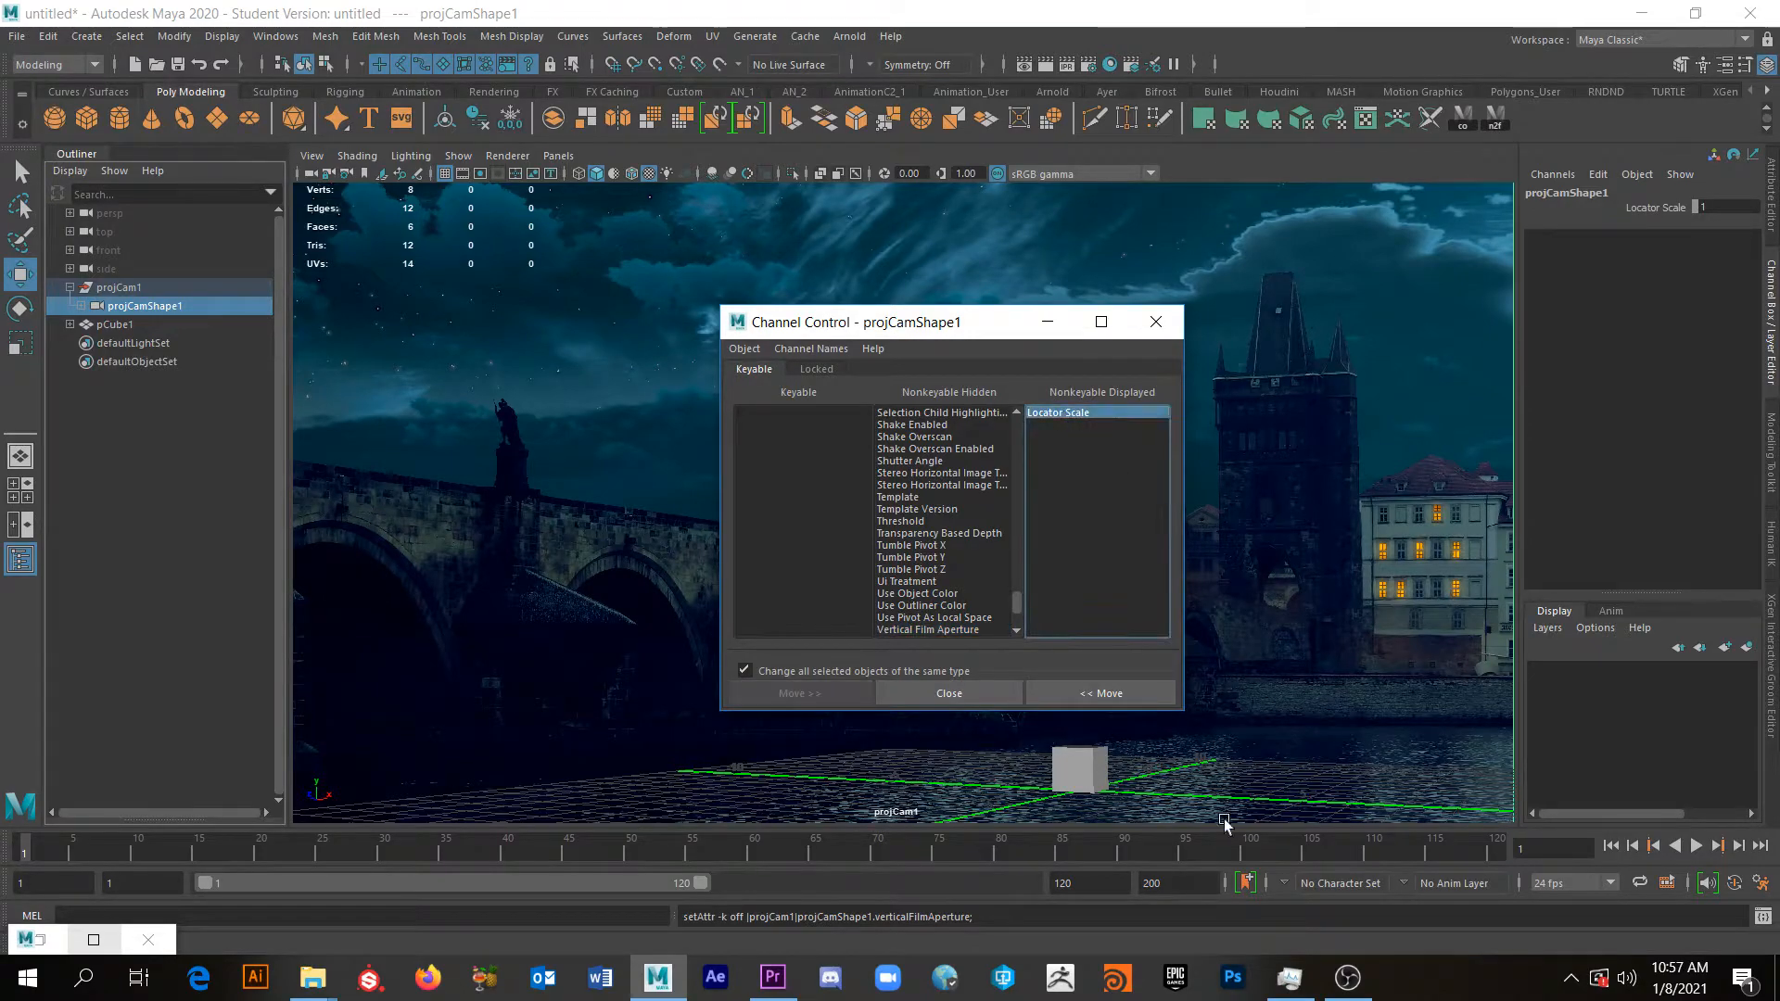
{"action": "left_click", "coordinate": [1104, 695]}
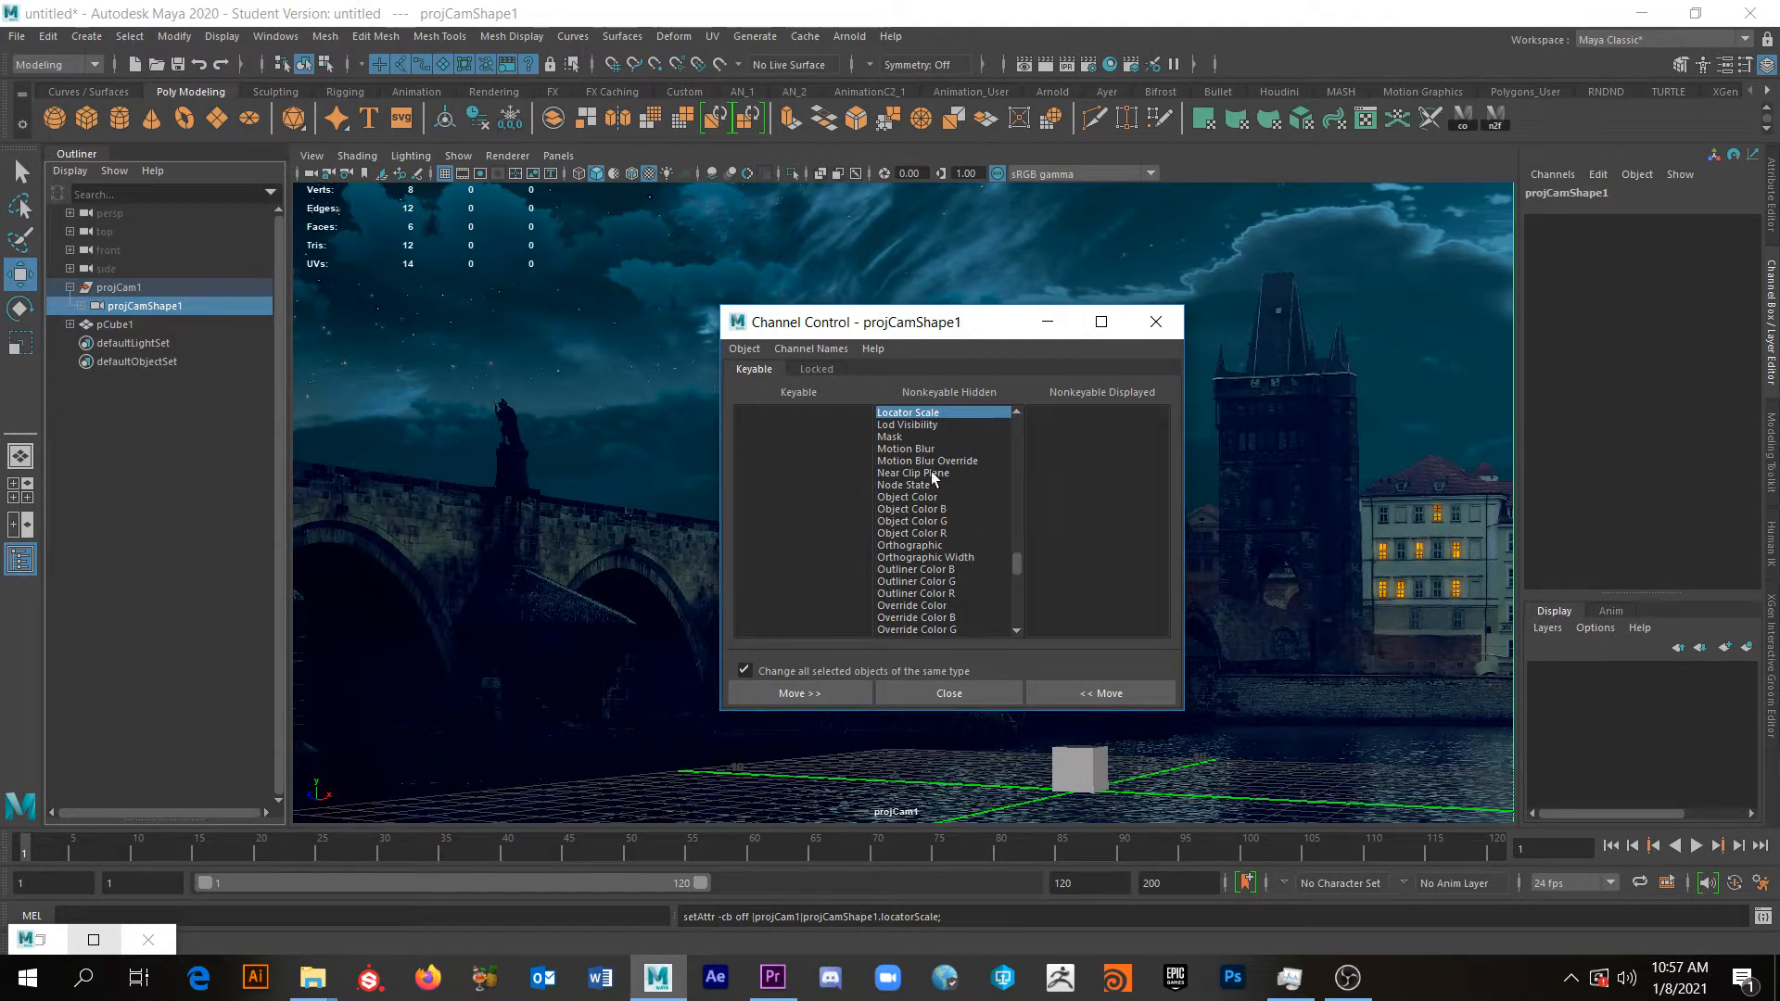
Make projCamShape1's Overscan, Vertical Film Offset and Horizontal Film Offset channels keyable, and close Channel Control.
{"action": "mouse_move", "coordinate": [1015, 560]}
{"action": "left_mouse_down"}
{"action": "mouse_move", "coordinate": [1013, 419]}
{"action": "mouse_move", "coordinate": [1030, 576]}
{"action": "left_mouse_up"}
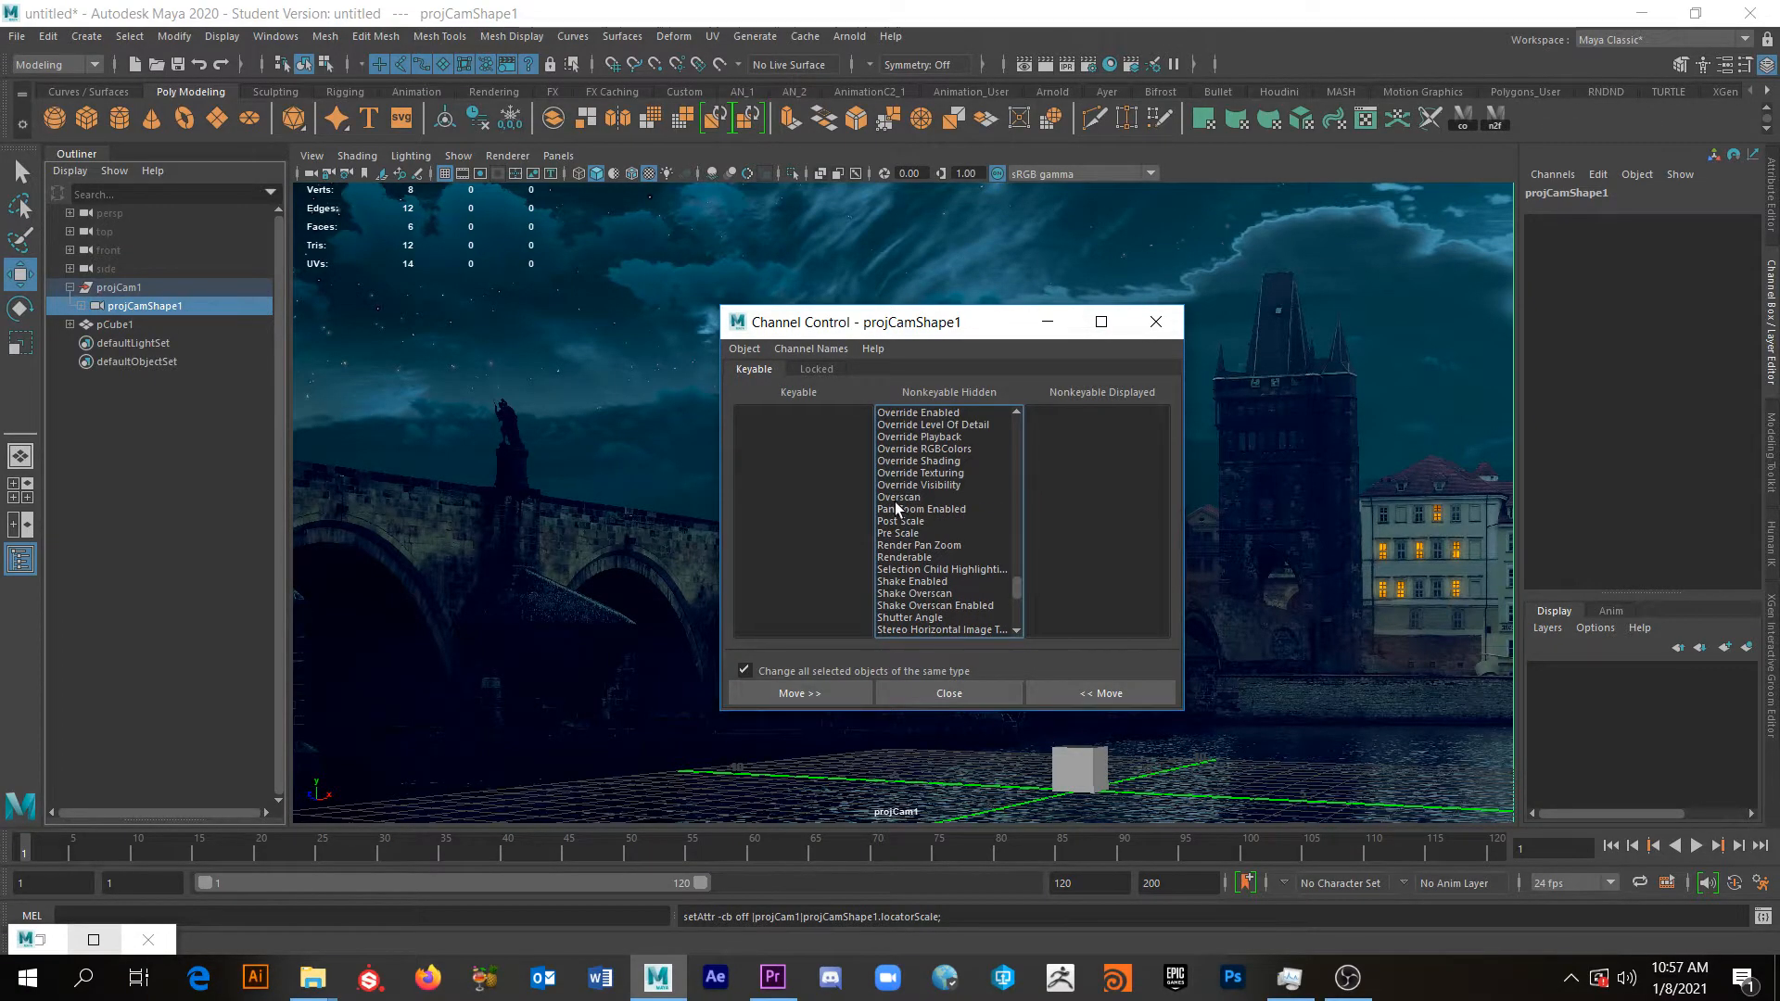
{"action": "left_click", "coordinate": [922, 498]}
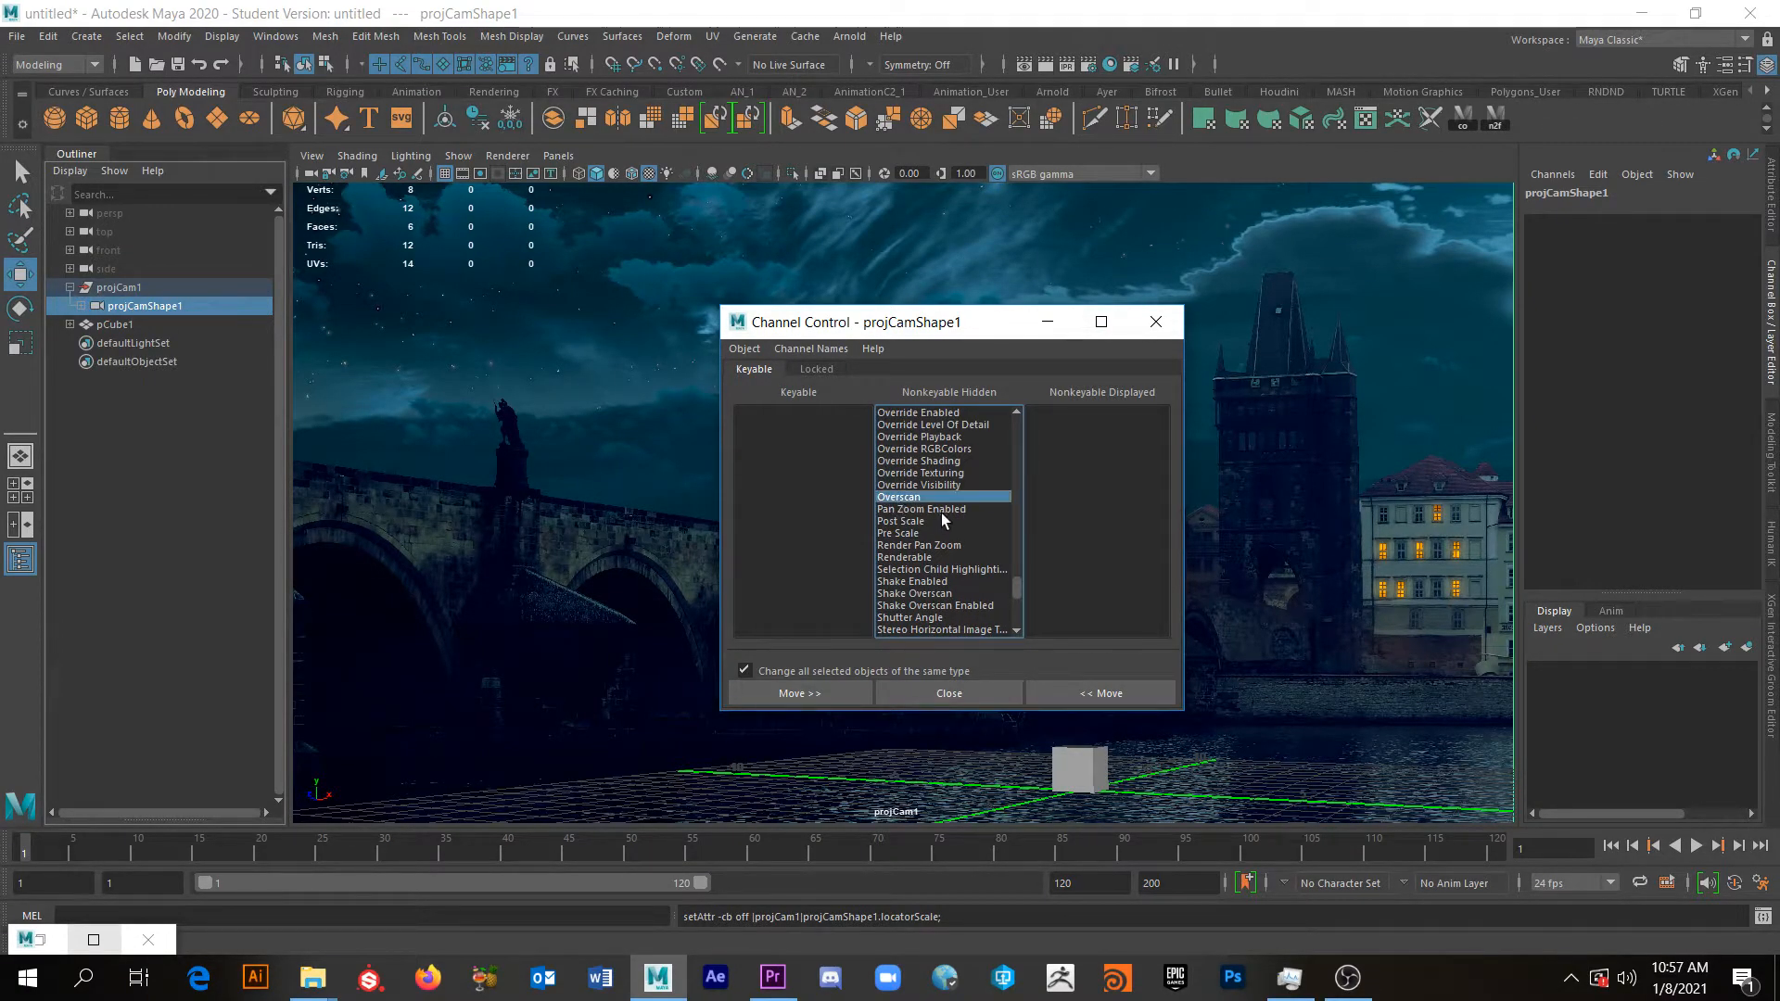
{"action": "left_click", "coordinate": [1113, 695]}
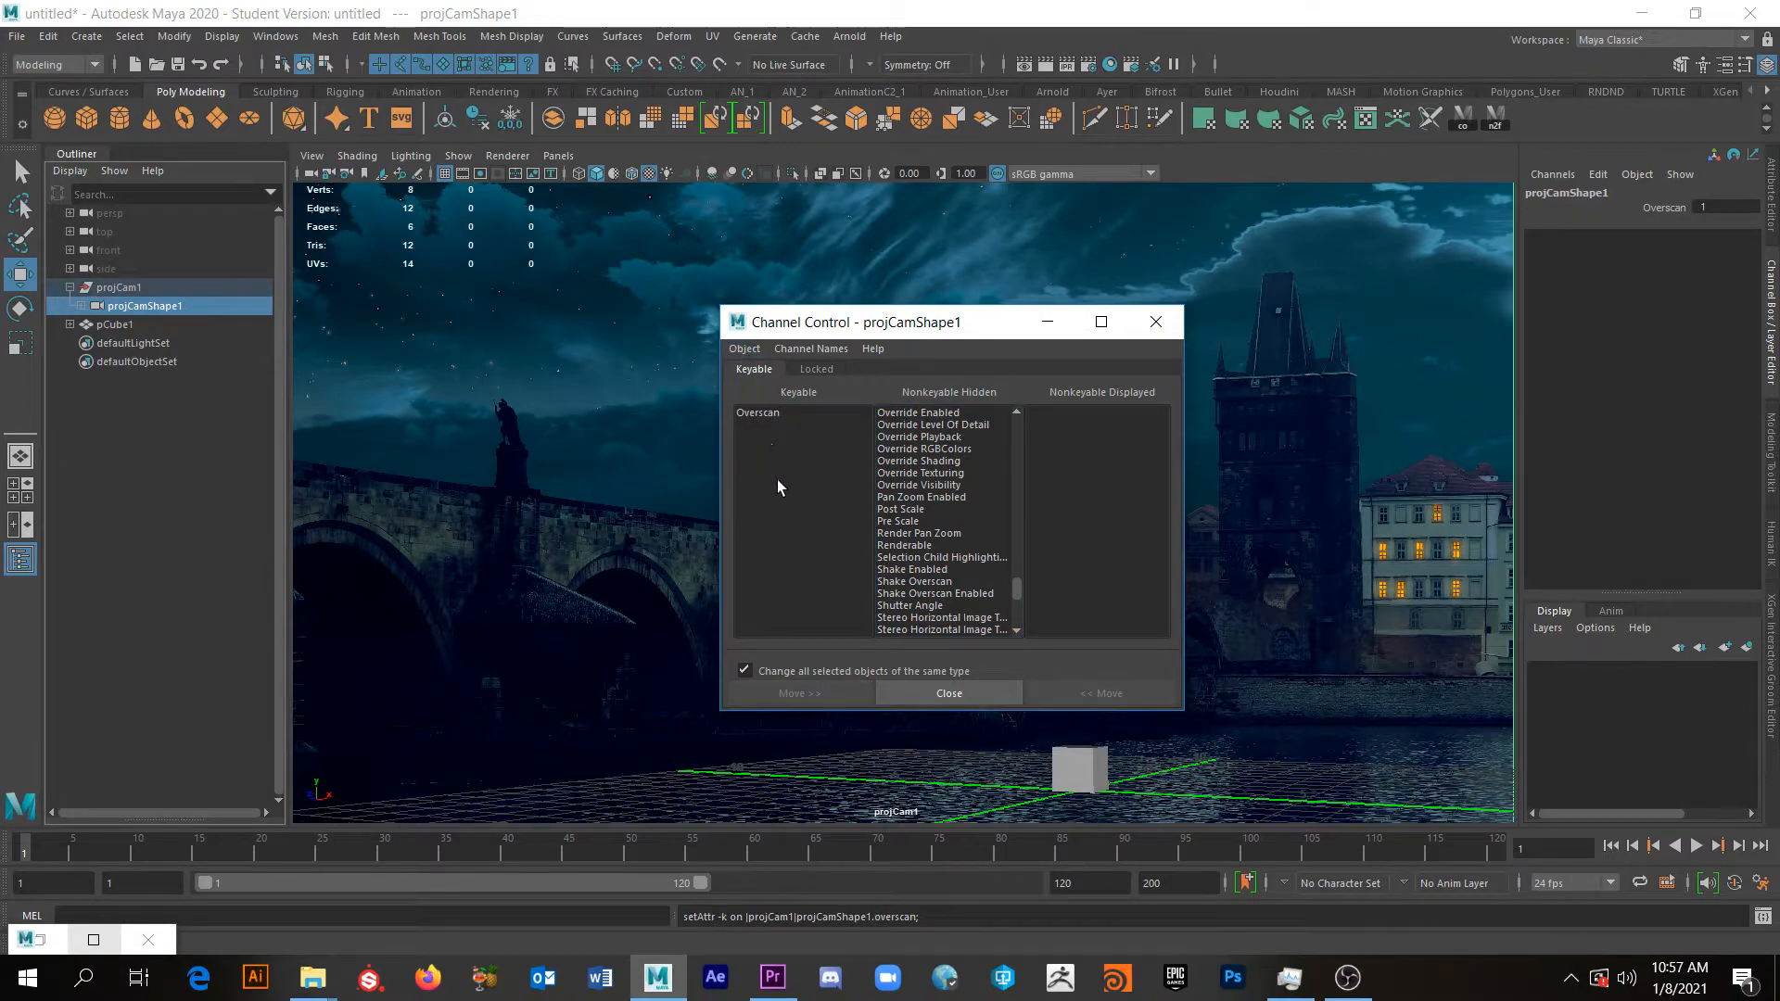
{"action": "scroll", "coordinate": [1015, 592], "scroll_direction": "down", "scroll_amount": 6}
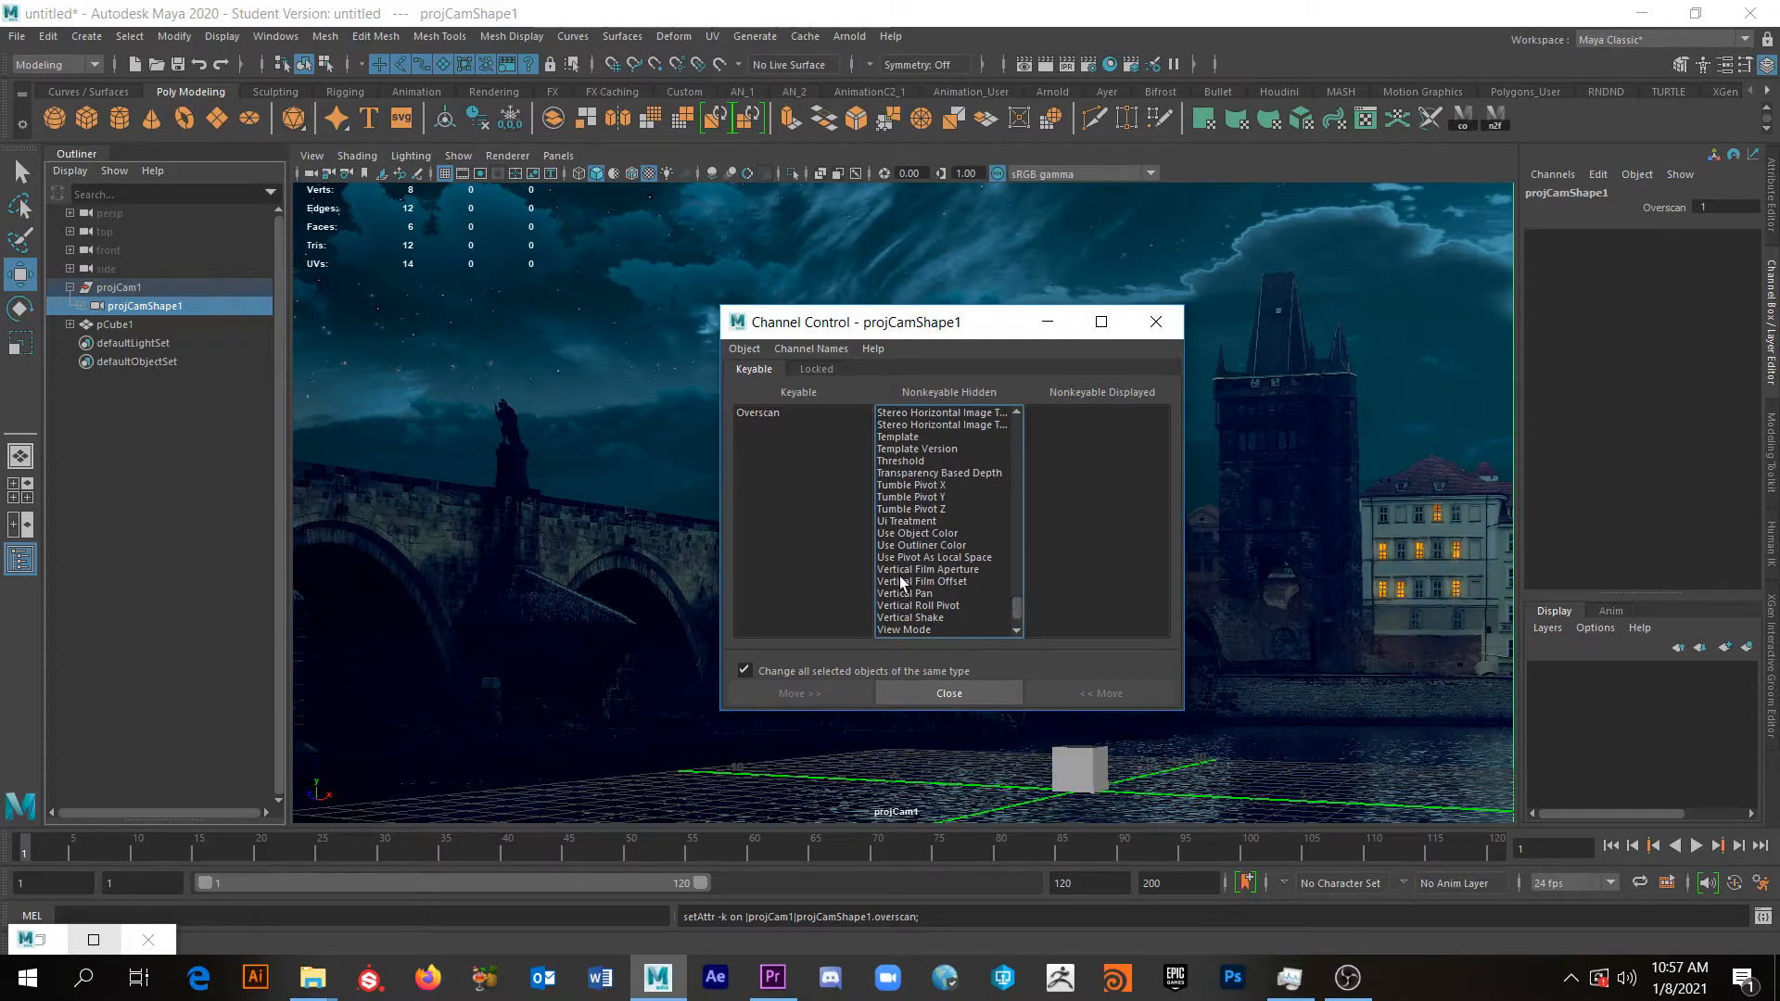
{"action": "left_click", "coordinate": [922, 582]}
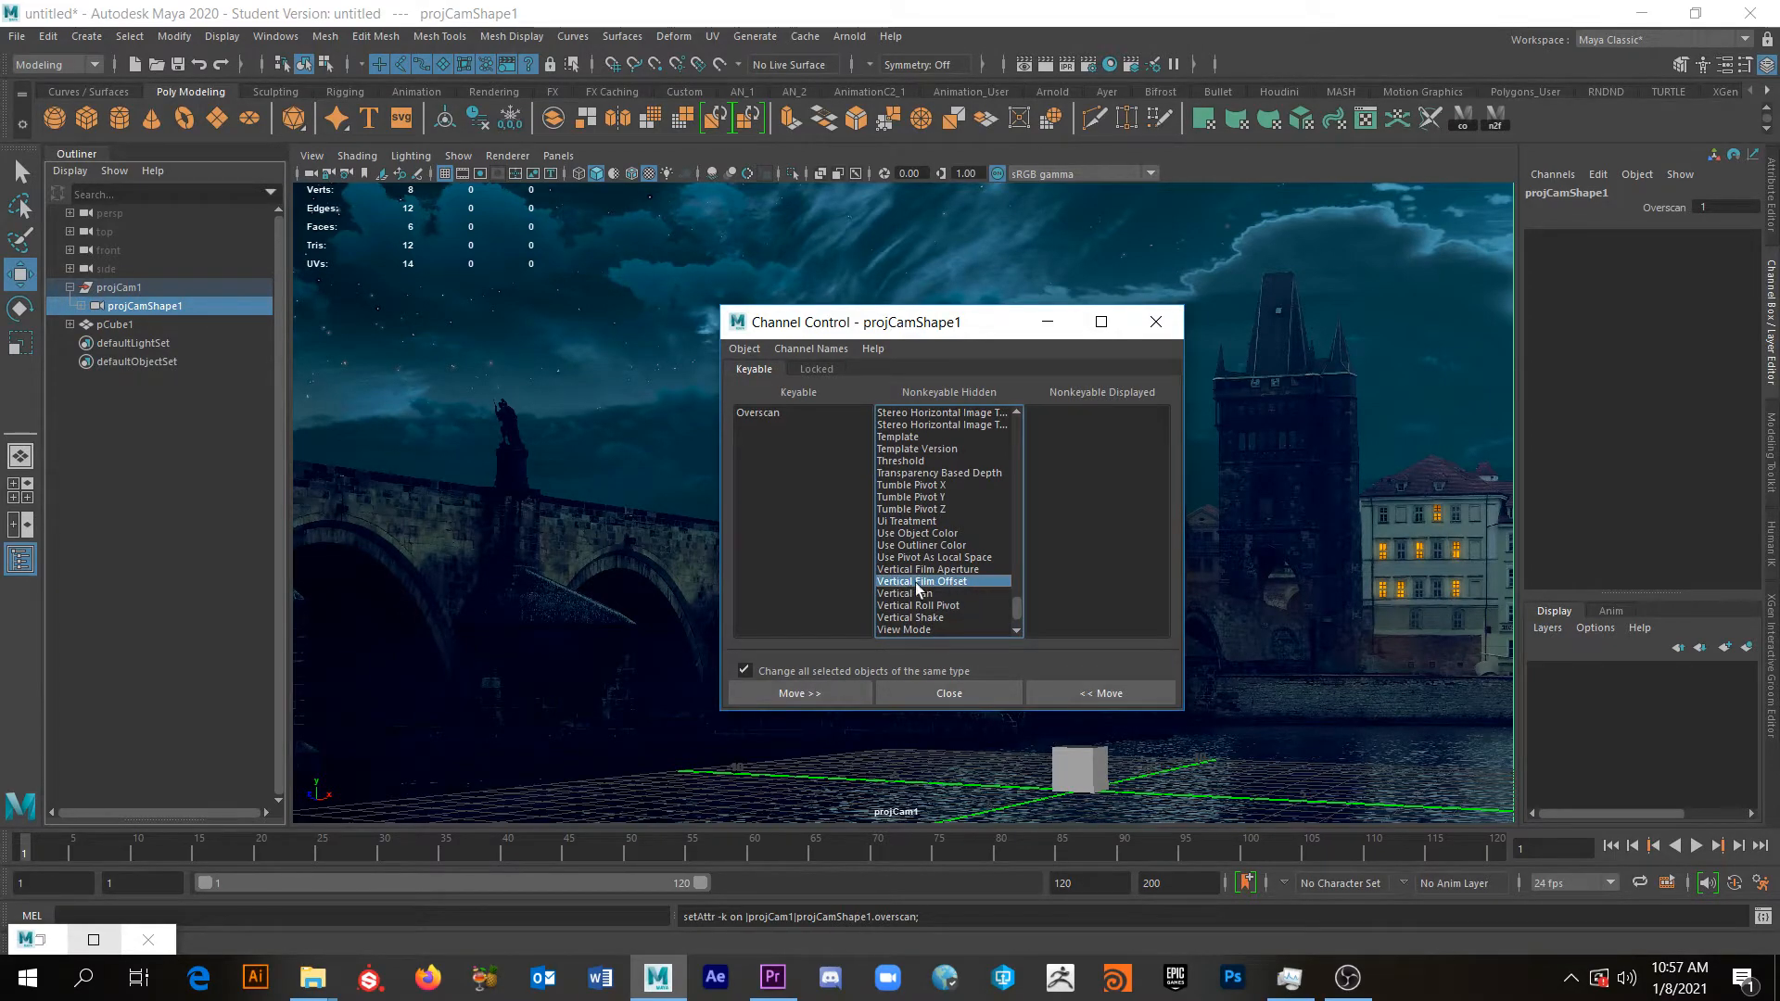
{"action": "left_click", "coordinate": [1110, 693]}
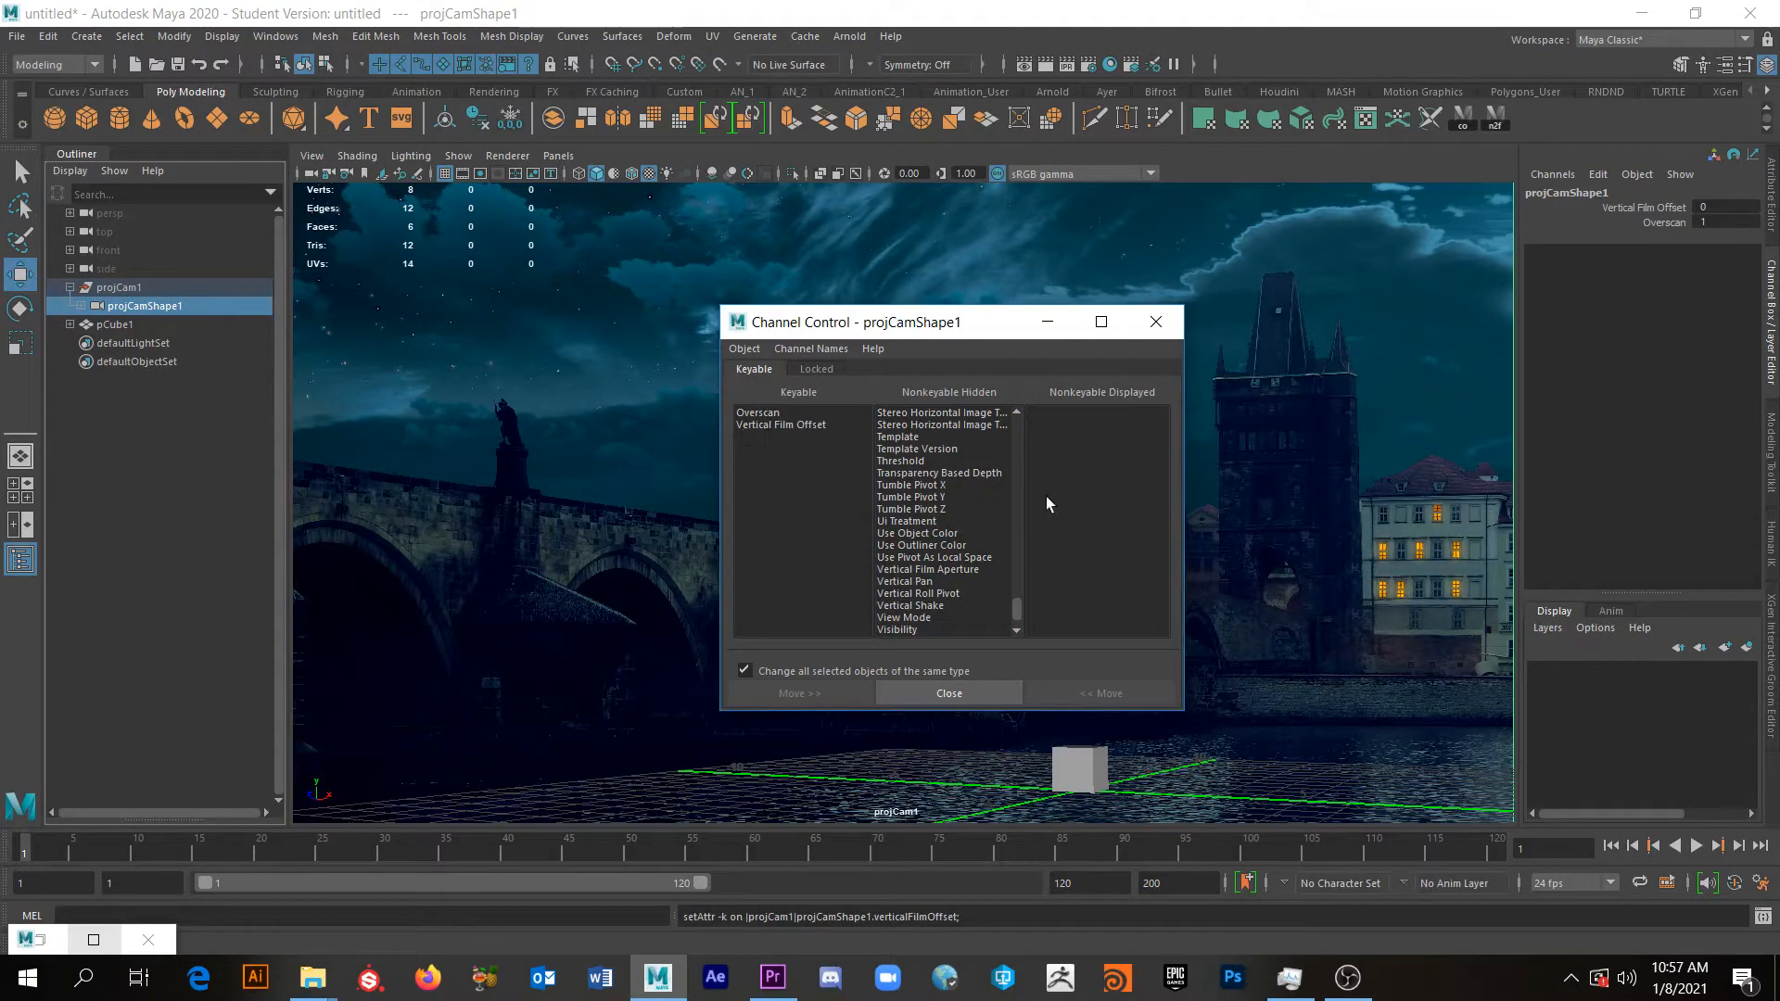
{"action": "scroll", "coordinate": [1016, 587], "scroll_direction": "up", "scroll_amount": 7}
{"action": "scroll", "coordinate": [1017, 579], "scroll_direction": "up", "scroll_amount": 15}
{"action": "scroll", "coordinate": [1005, 526], "scroll_direction": "down", "scroll_amount": 1}
{"action": "left_click", "coordinate": [946, 570]}
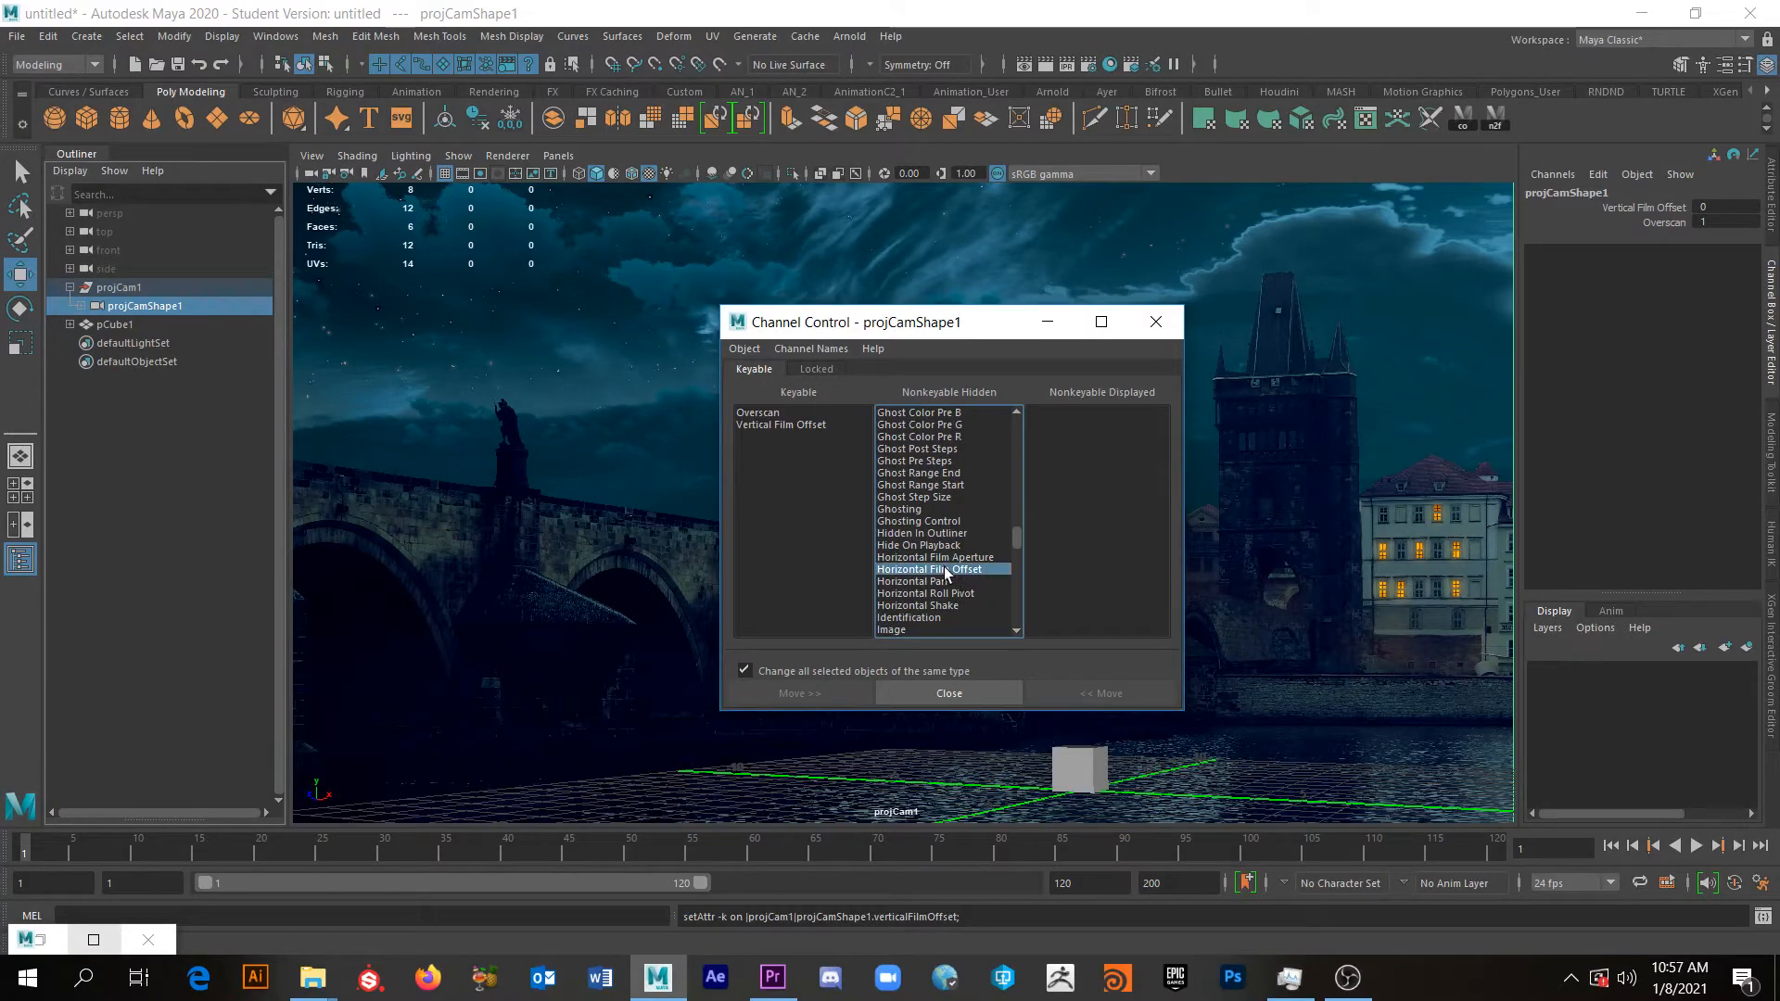
{"action": "left_click", "coordinate": [1102, 692]}
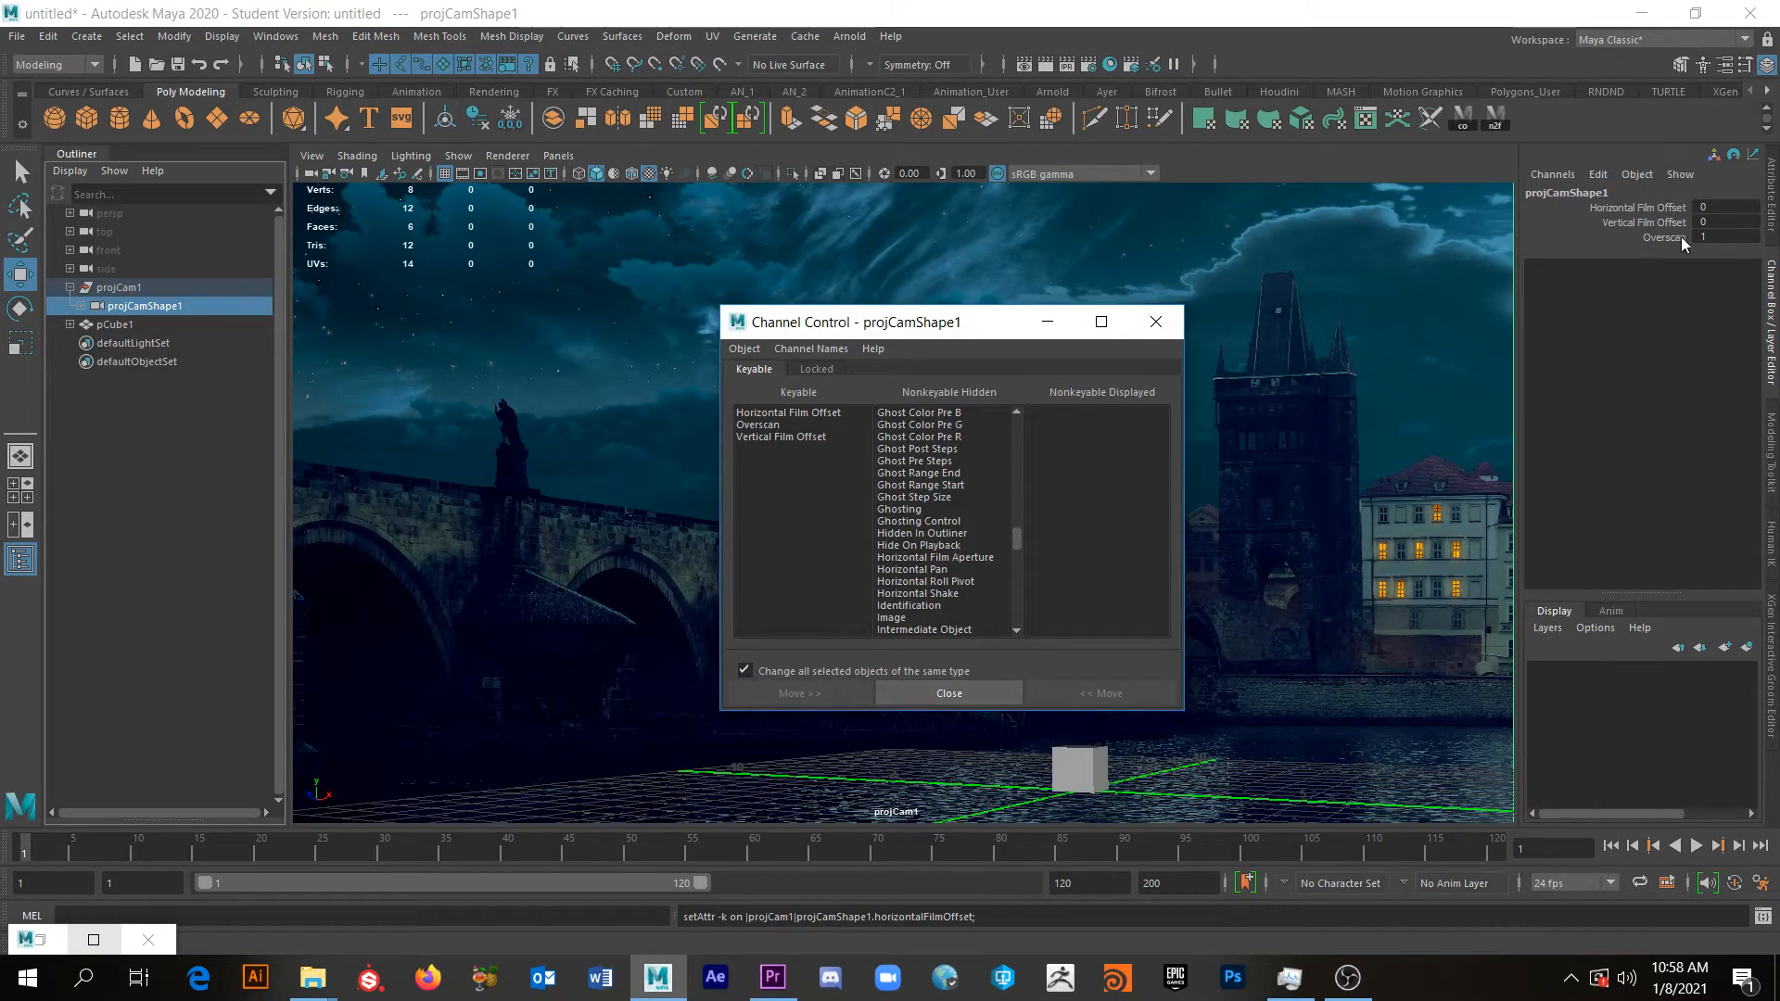
{"action": "left_click", "coordinate": [1155, 324]}
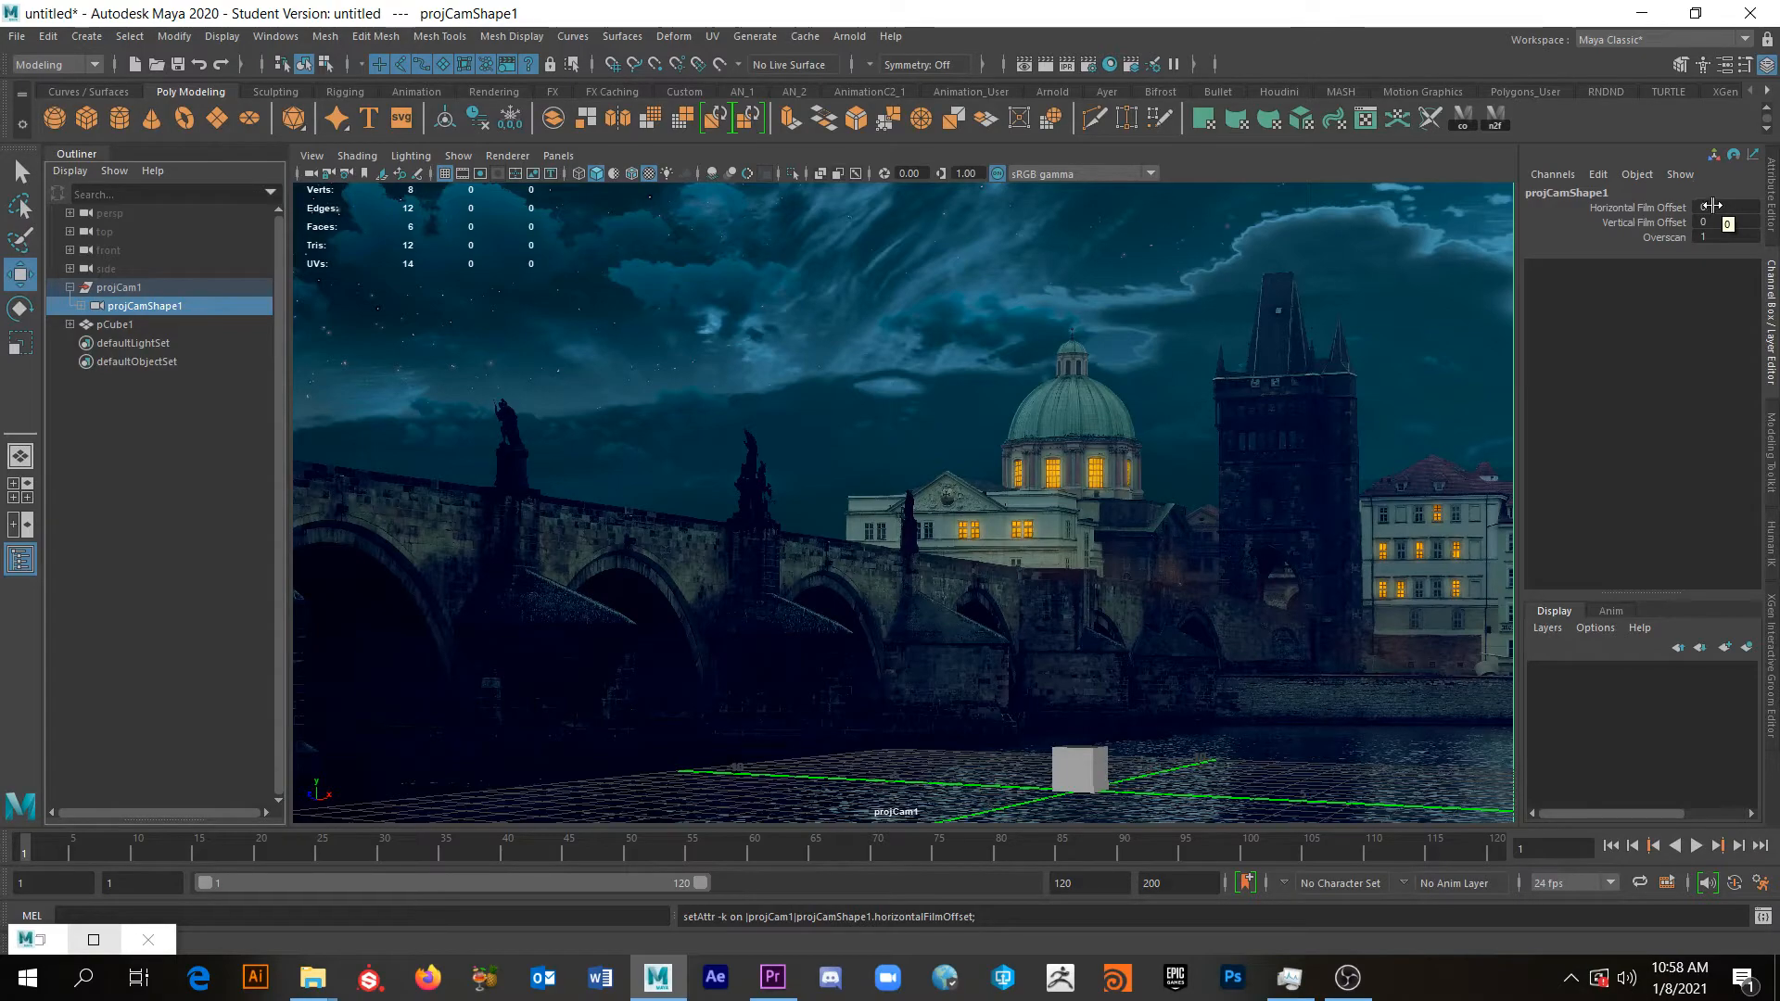
Try Horizontal Film Offset values of 0.1 and 0.2 on projCamShape1, and set it back to 0.
{"action": "left_click", "coordinate": [1720, 206]}
{"action": "type", "text": "-2"}
{"action": "key", "text": "Return"}
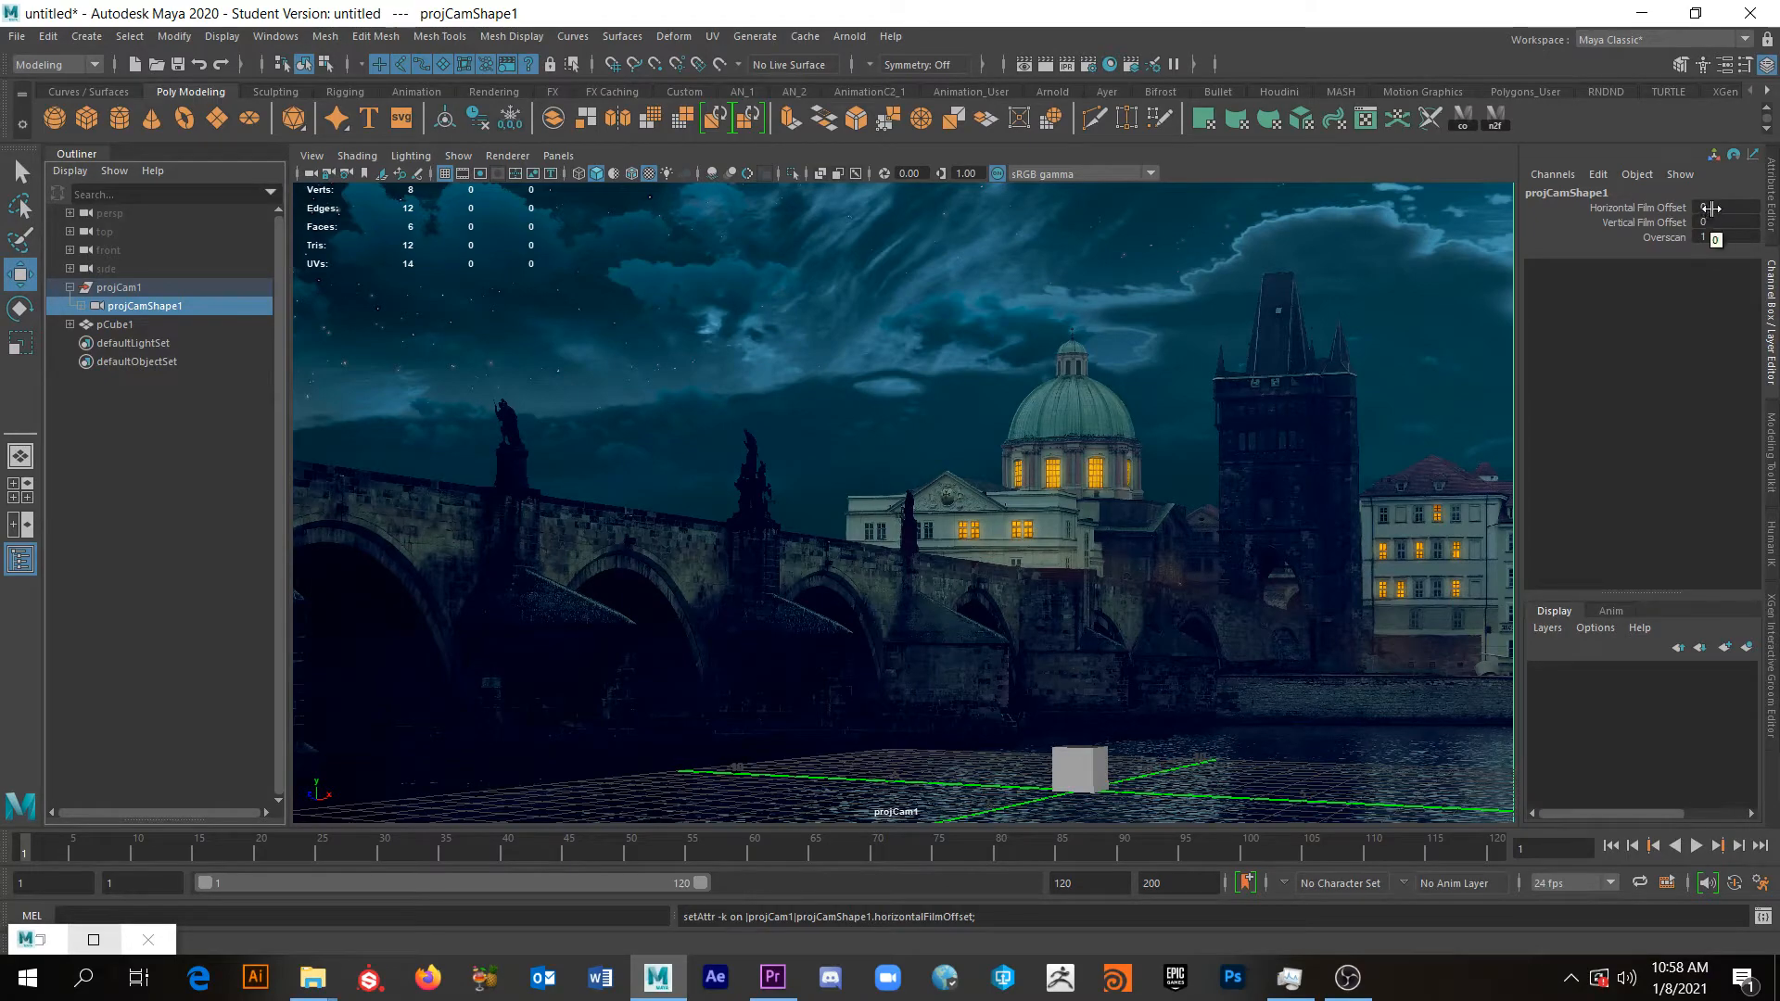
{"action": "double_click", "coordinate": [1710, 207]}
{"action": "type", "text": "0.1"}
{"action": "key", "text": "Return"}
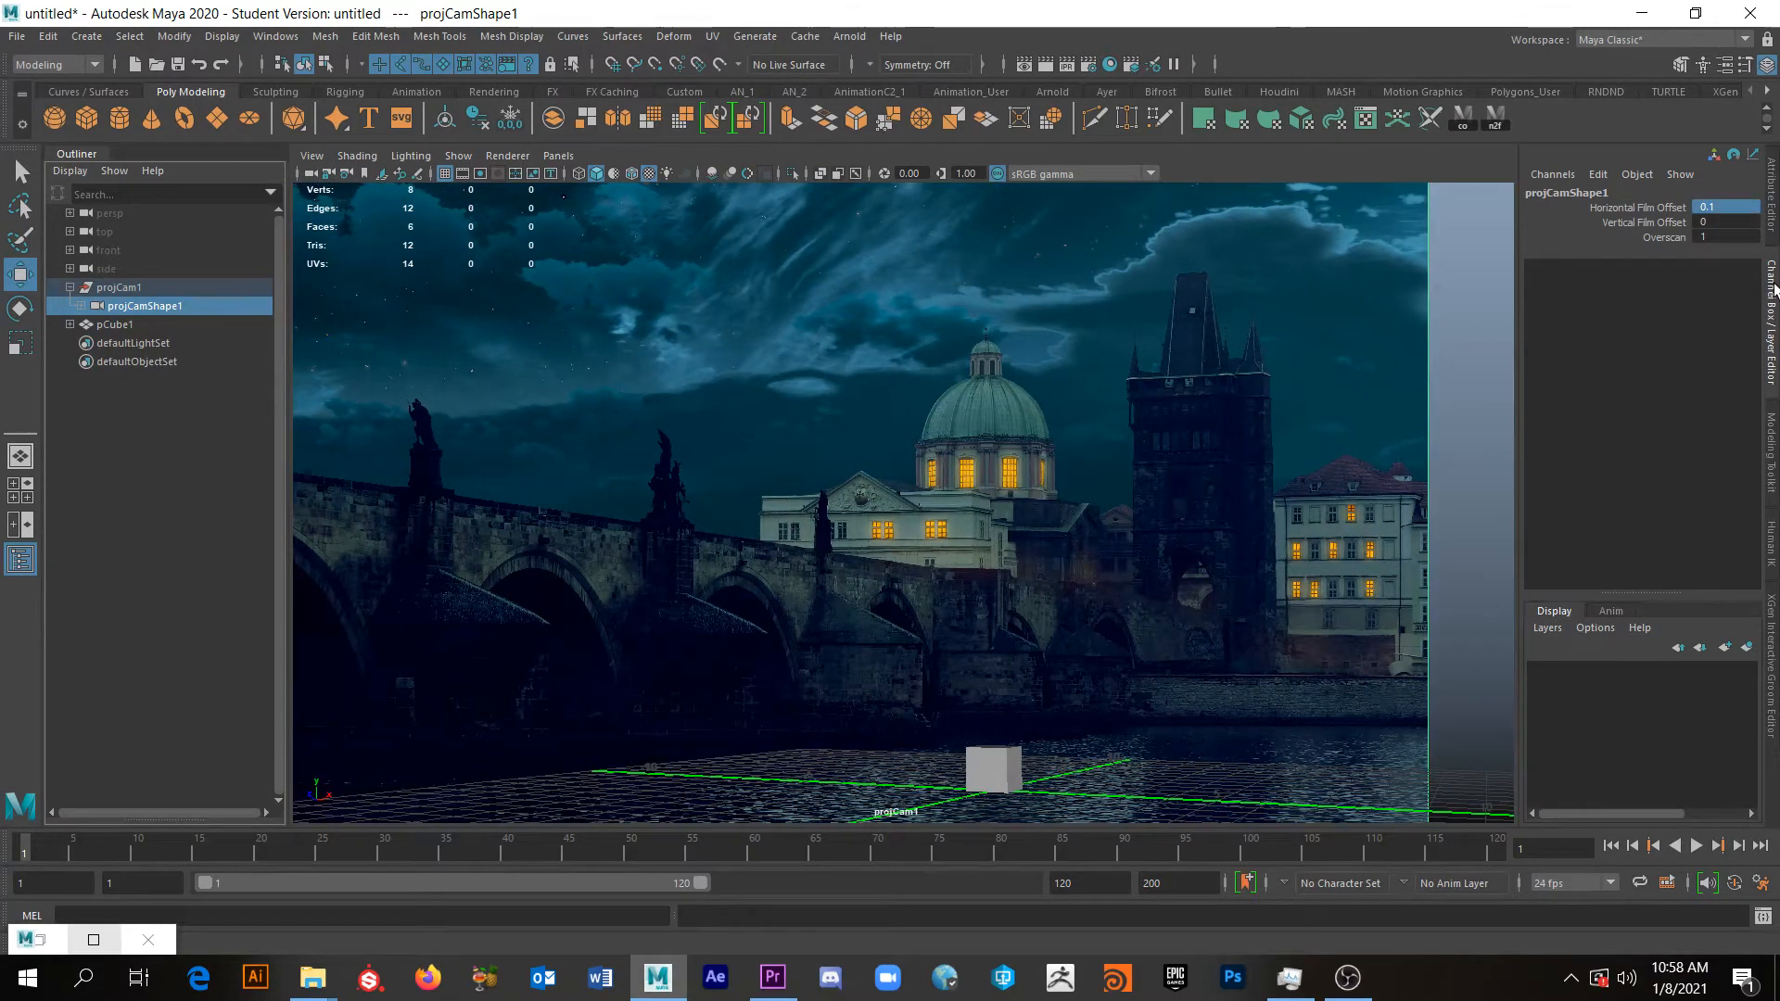
{"action": "double_click", "coordinate": [1721, 208]}
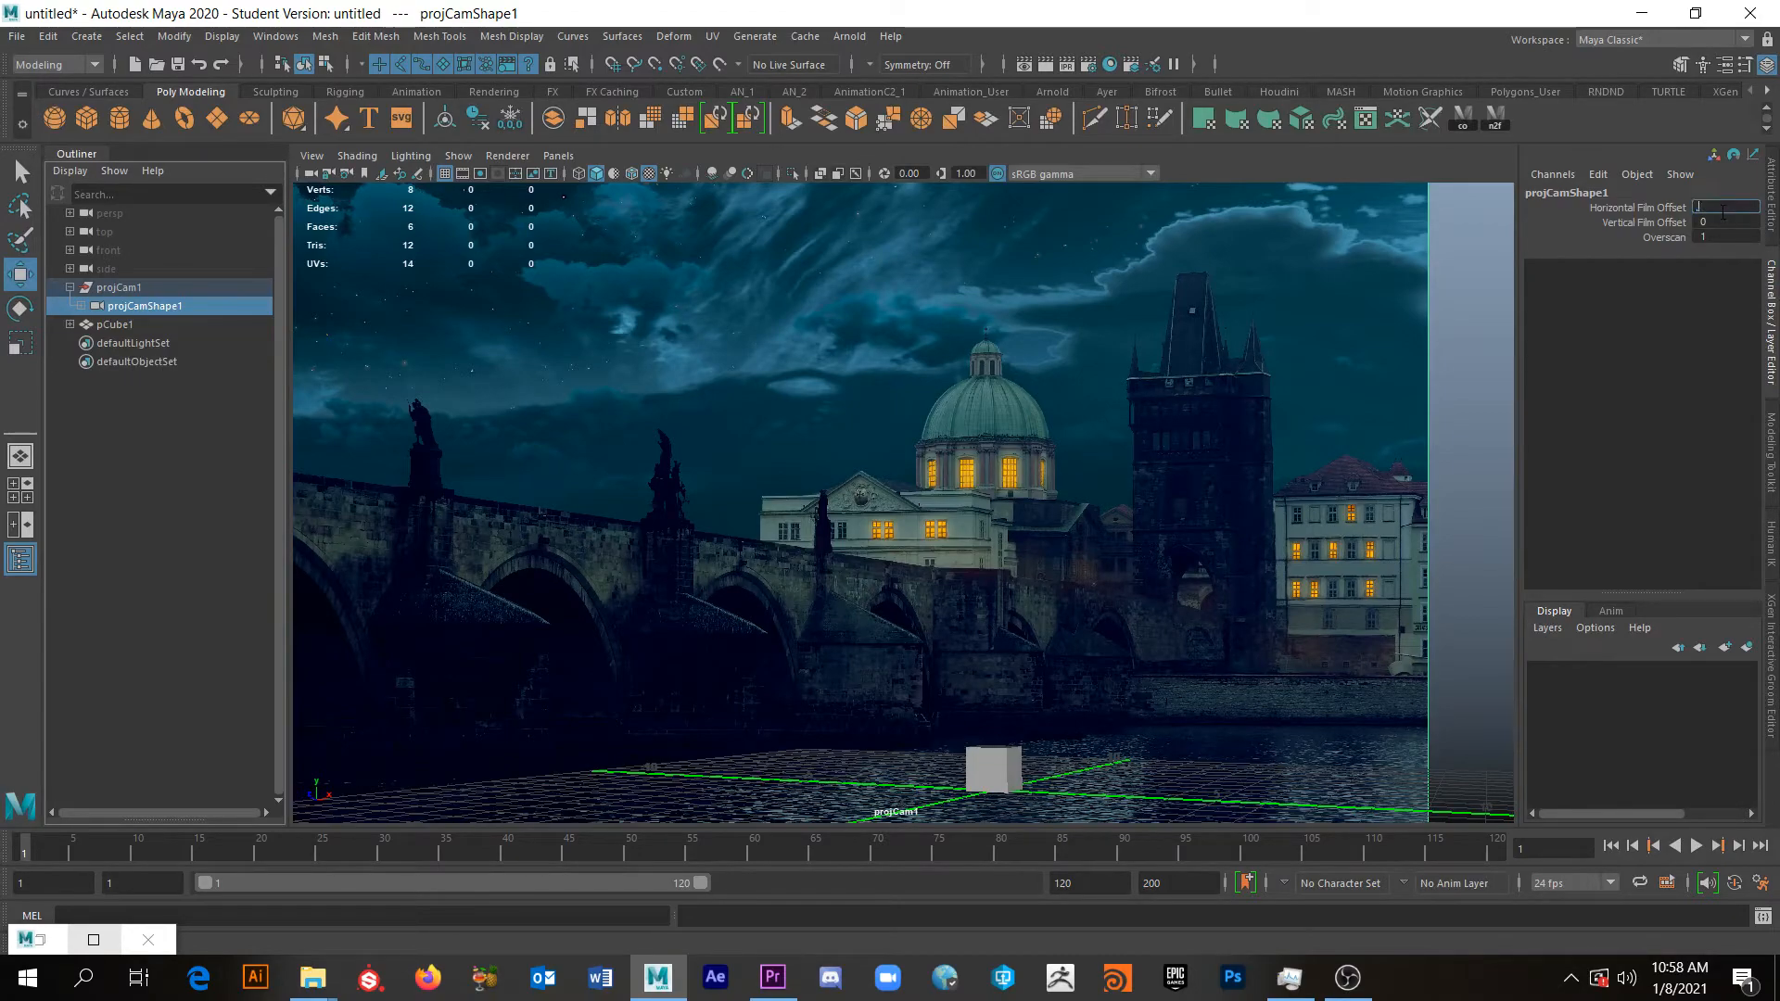
{"action": "type", "text": "0.2"}
{"action": "key", "text": "Return"}
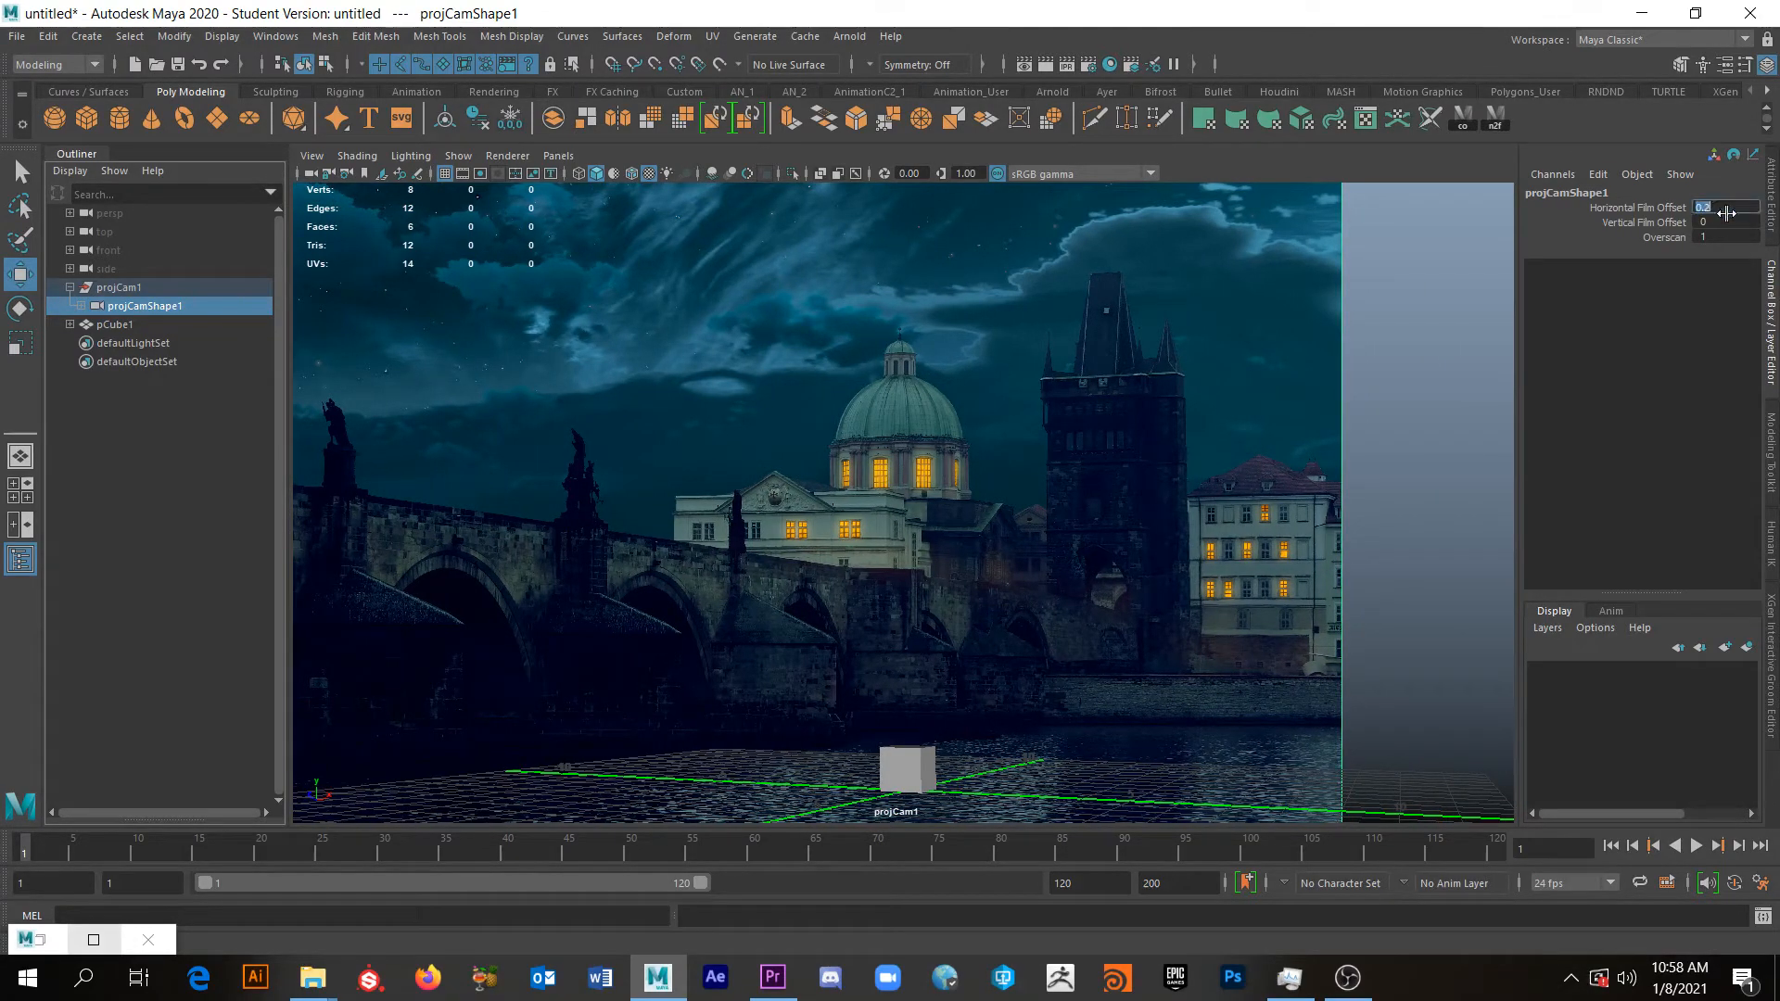
{"action": "type", "text": "0"}
{"action": "key", "text": "Return"}
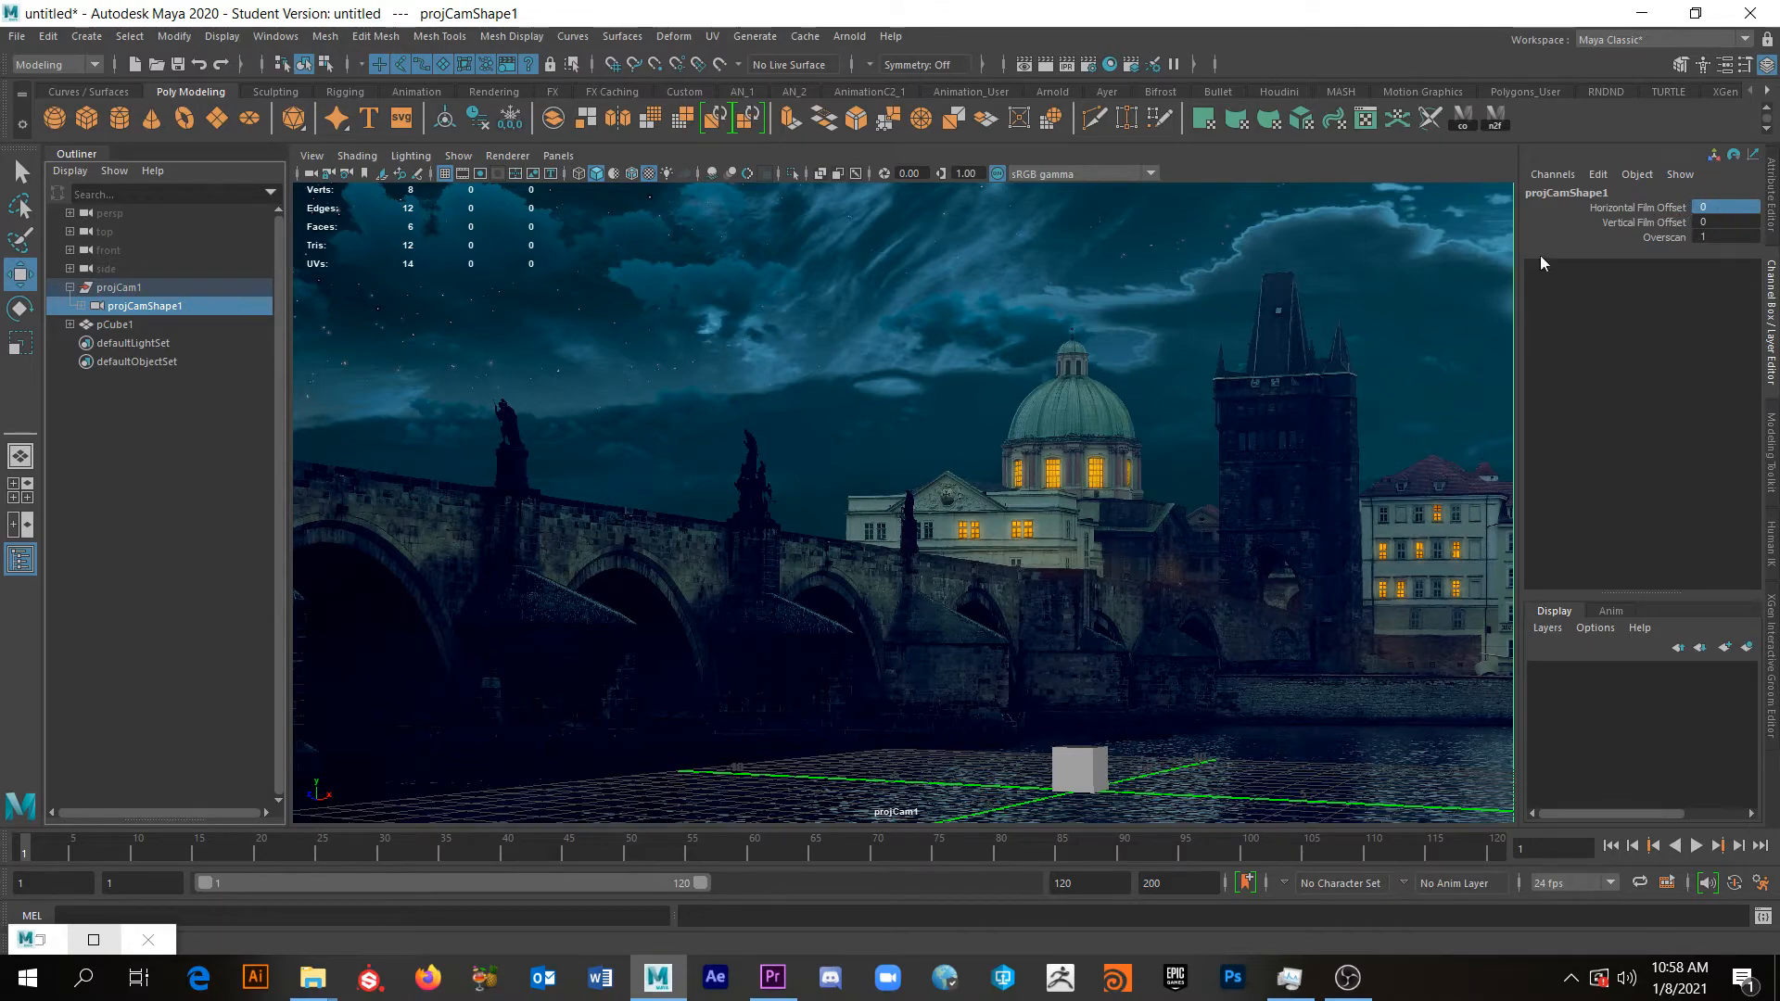
Test sliding the Horizontal Film Offset interactively in the viewport, to 0.6 one way and -1.1 the other, and return it to 0.
{"action": "left_click", "coordinate": [1657, 207]}
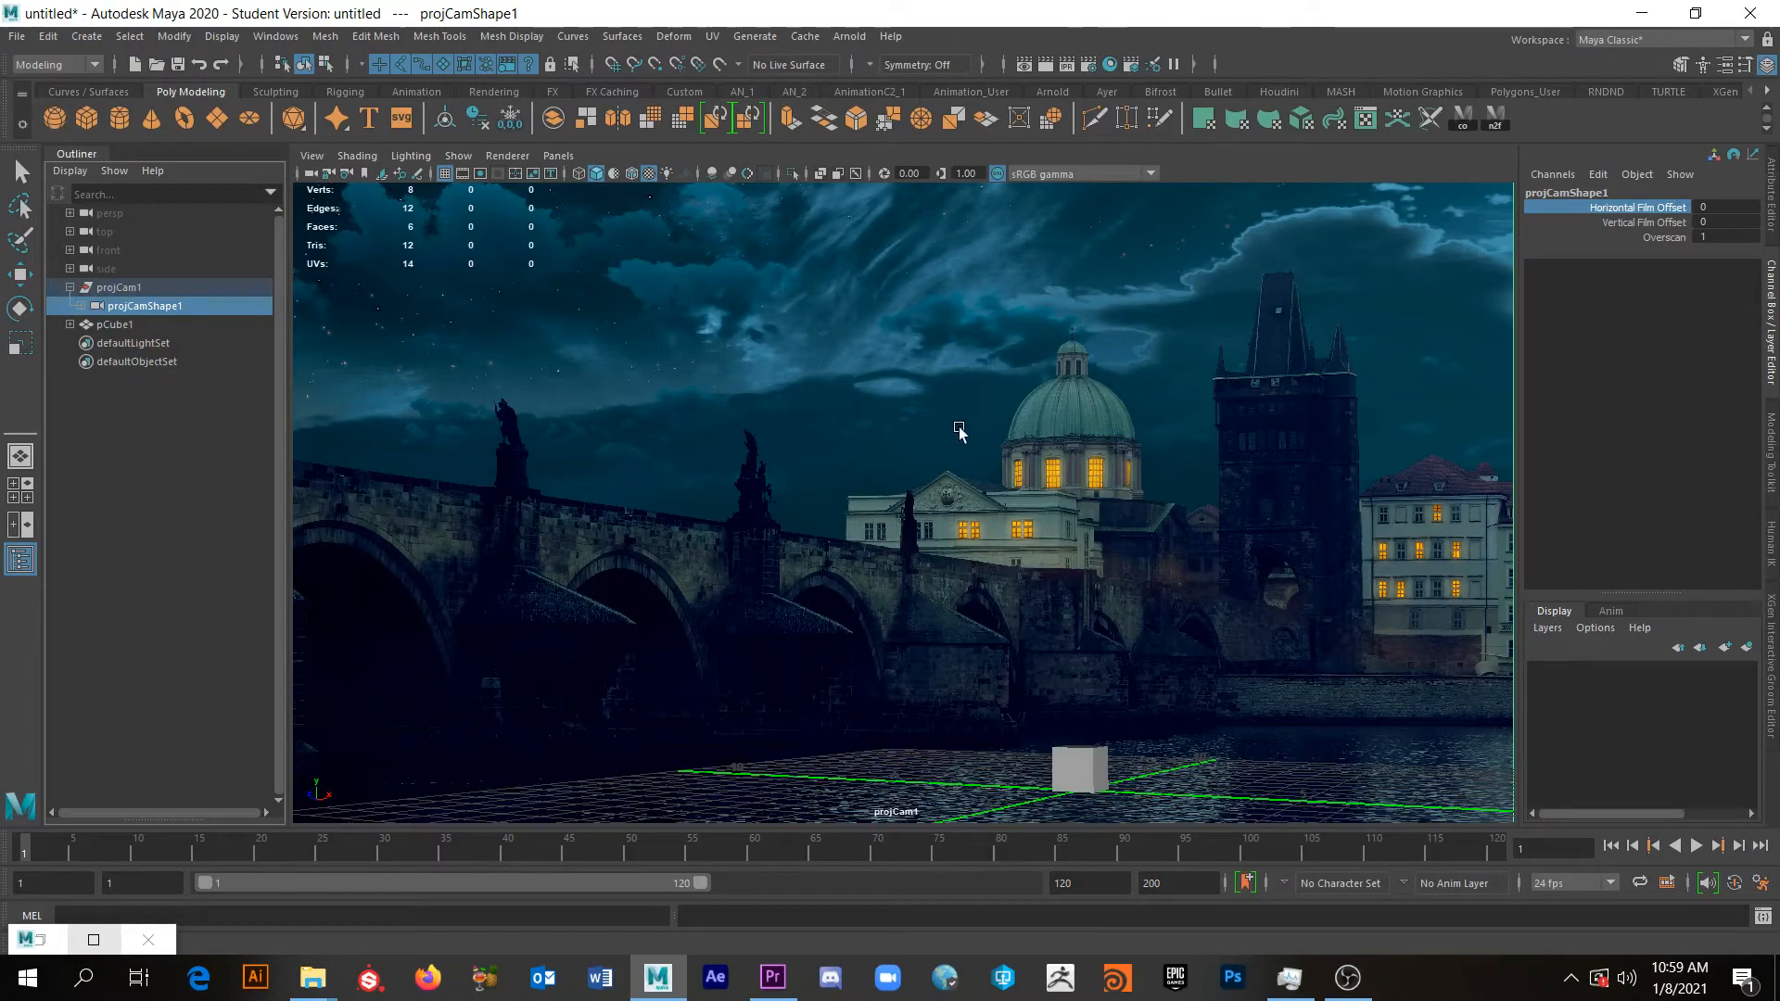
{"action": "middle_click_drag", "start_coordinate": [942, 465], "coordinate": [946, 470]}
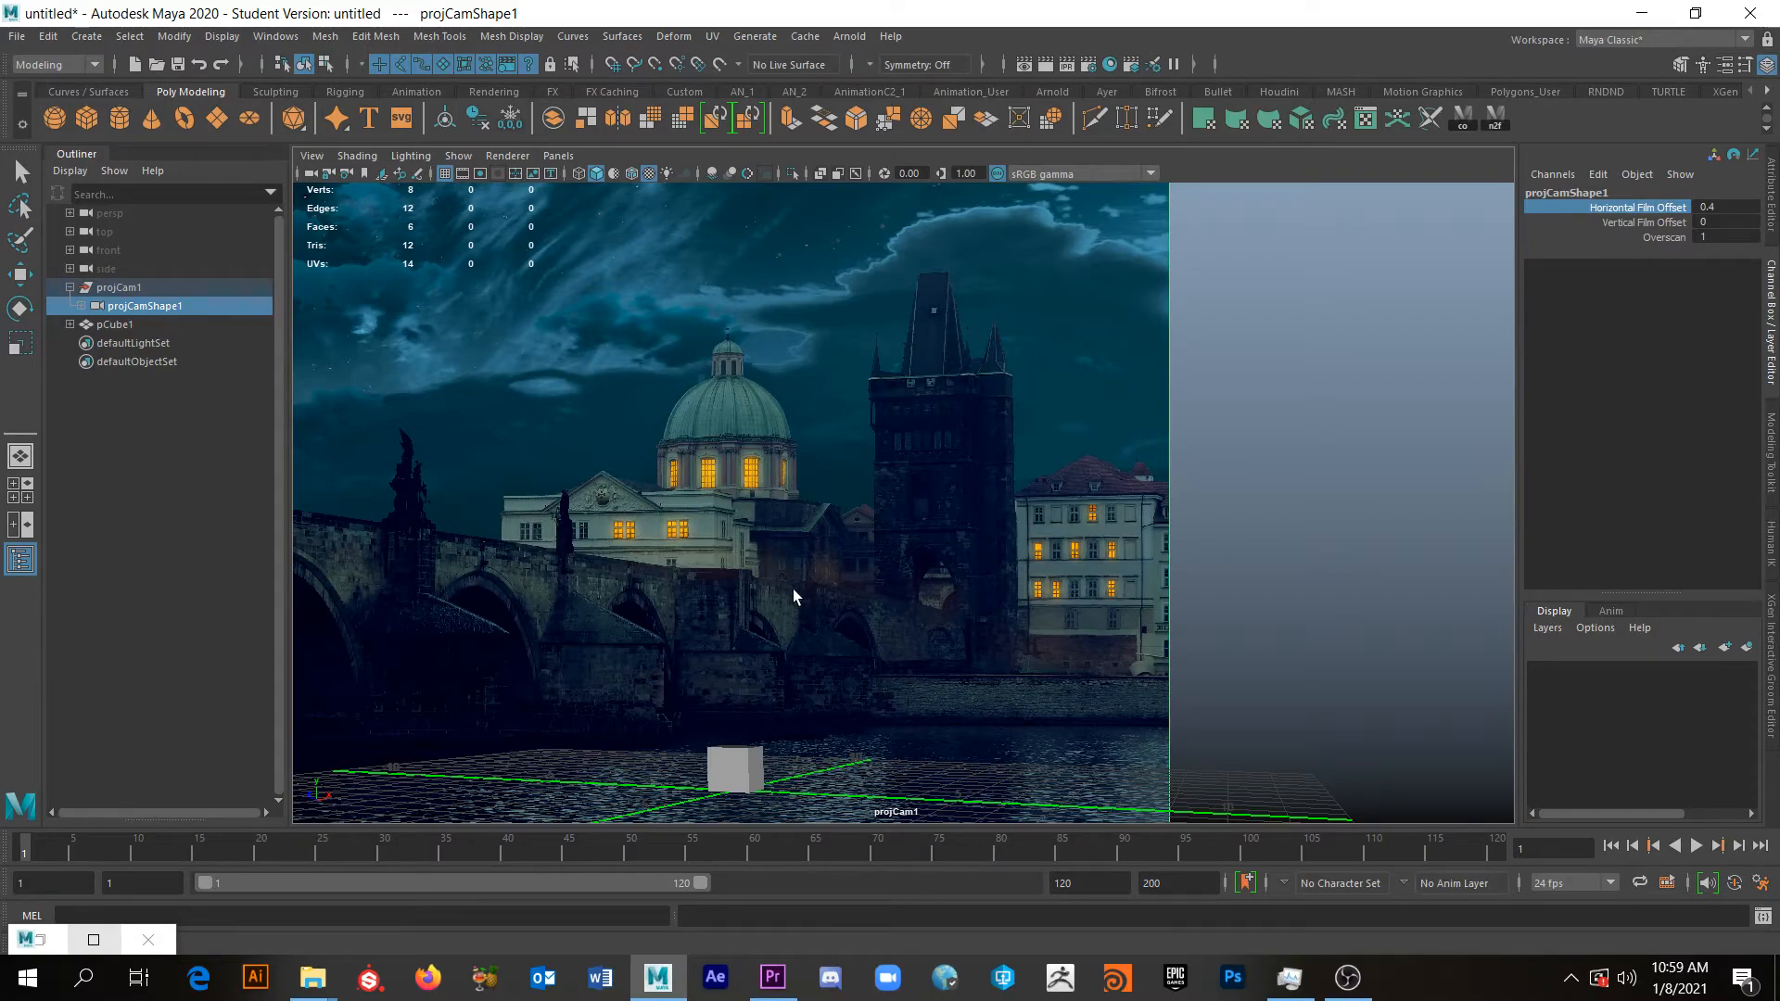
{"action": "middle_click_drag", "start_coordinate": [630, 614], "coordinate": [640, 607]}
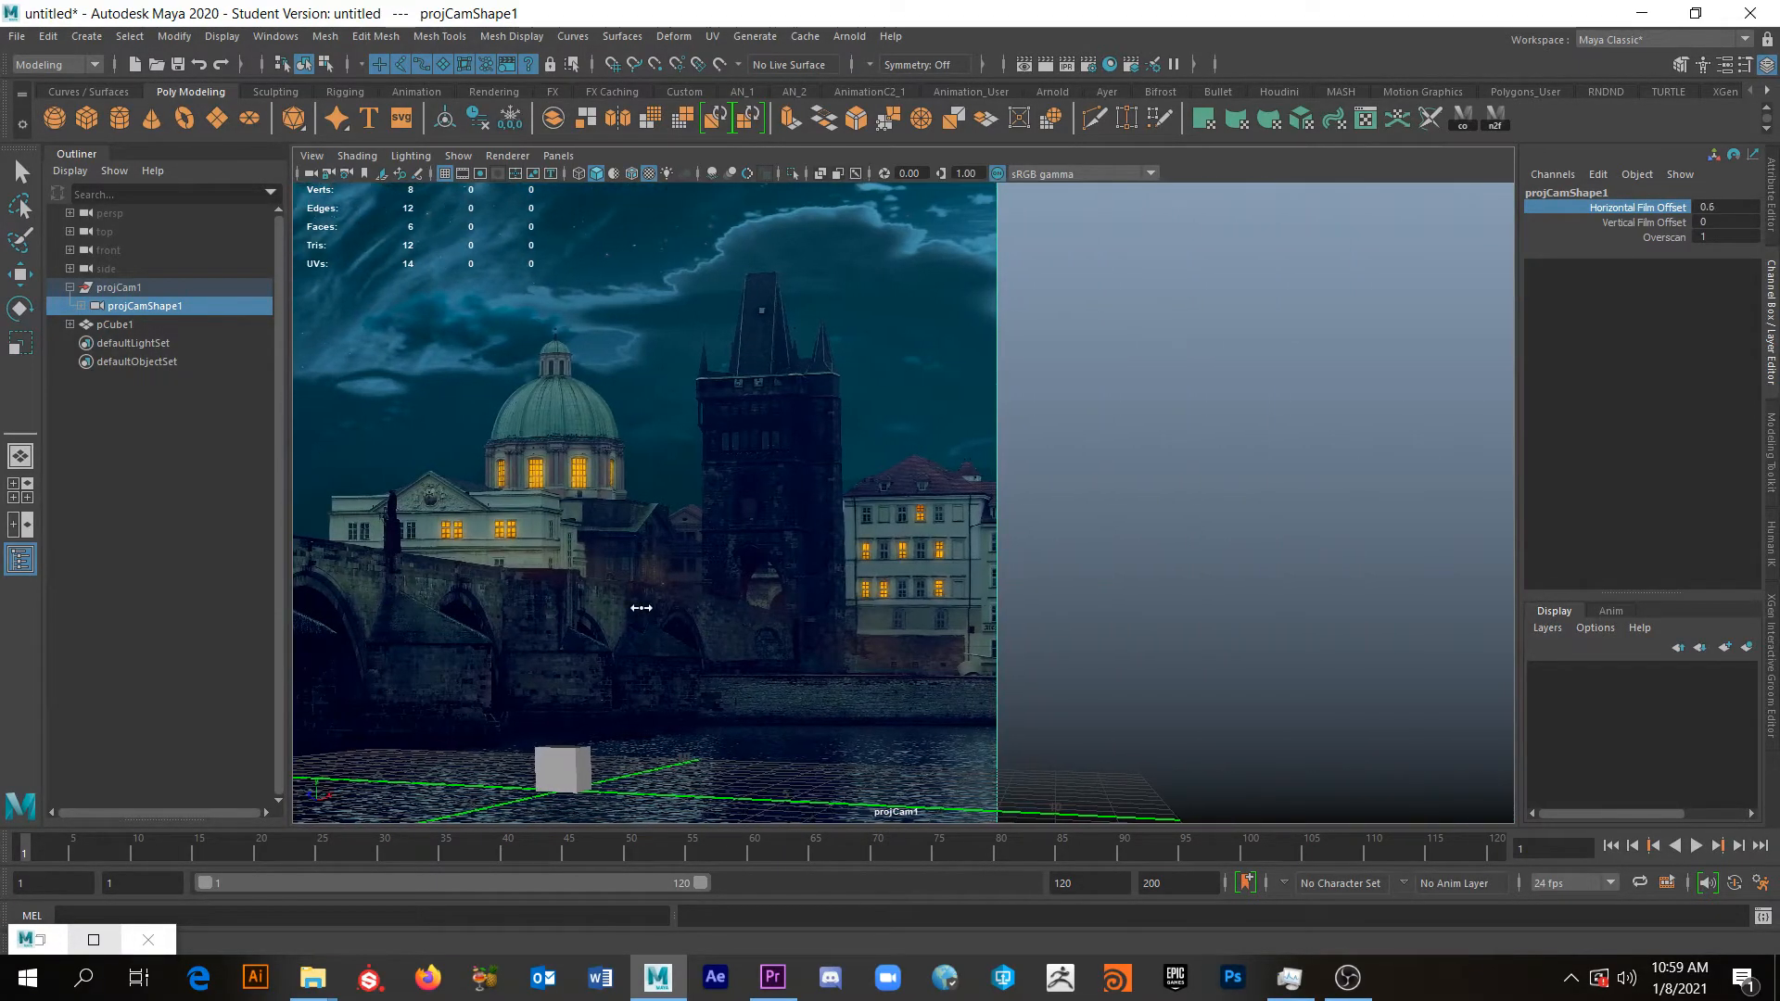
{"action": "middle_click_drag", "start_coordinate": [774, 523], "coordinate": [774, 523]}
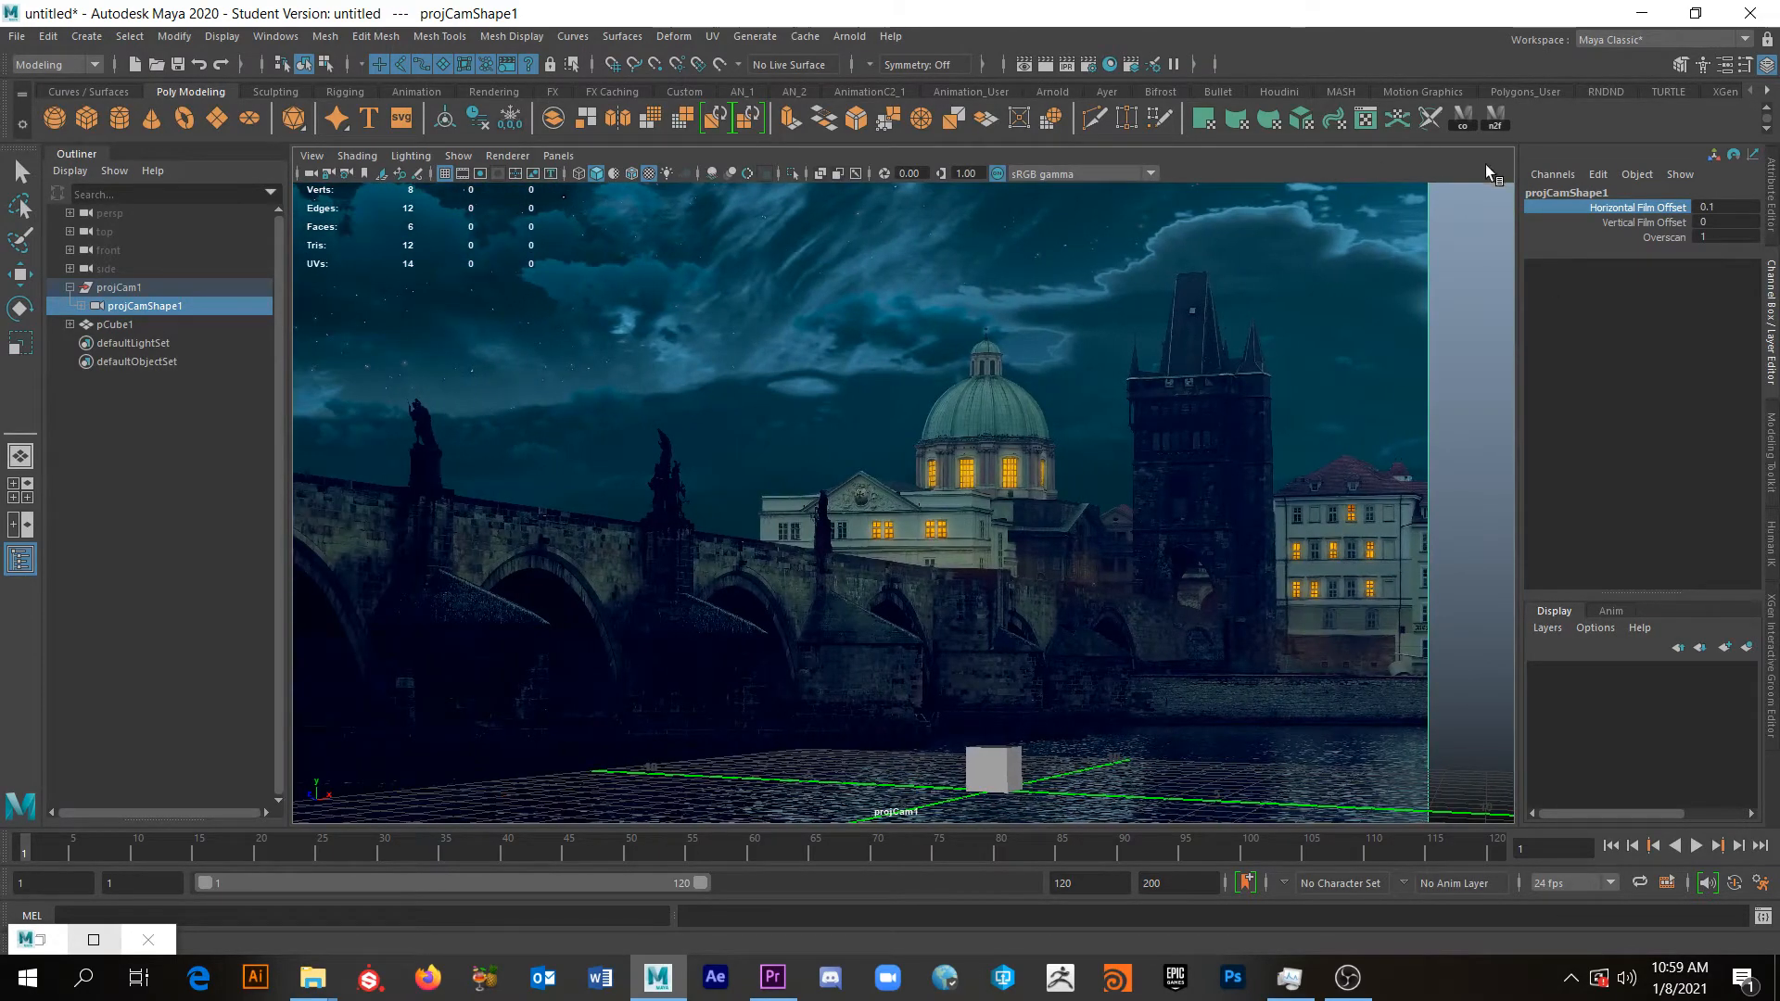
{"action": "left_click", "coordinate": [1727, 206]}
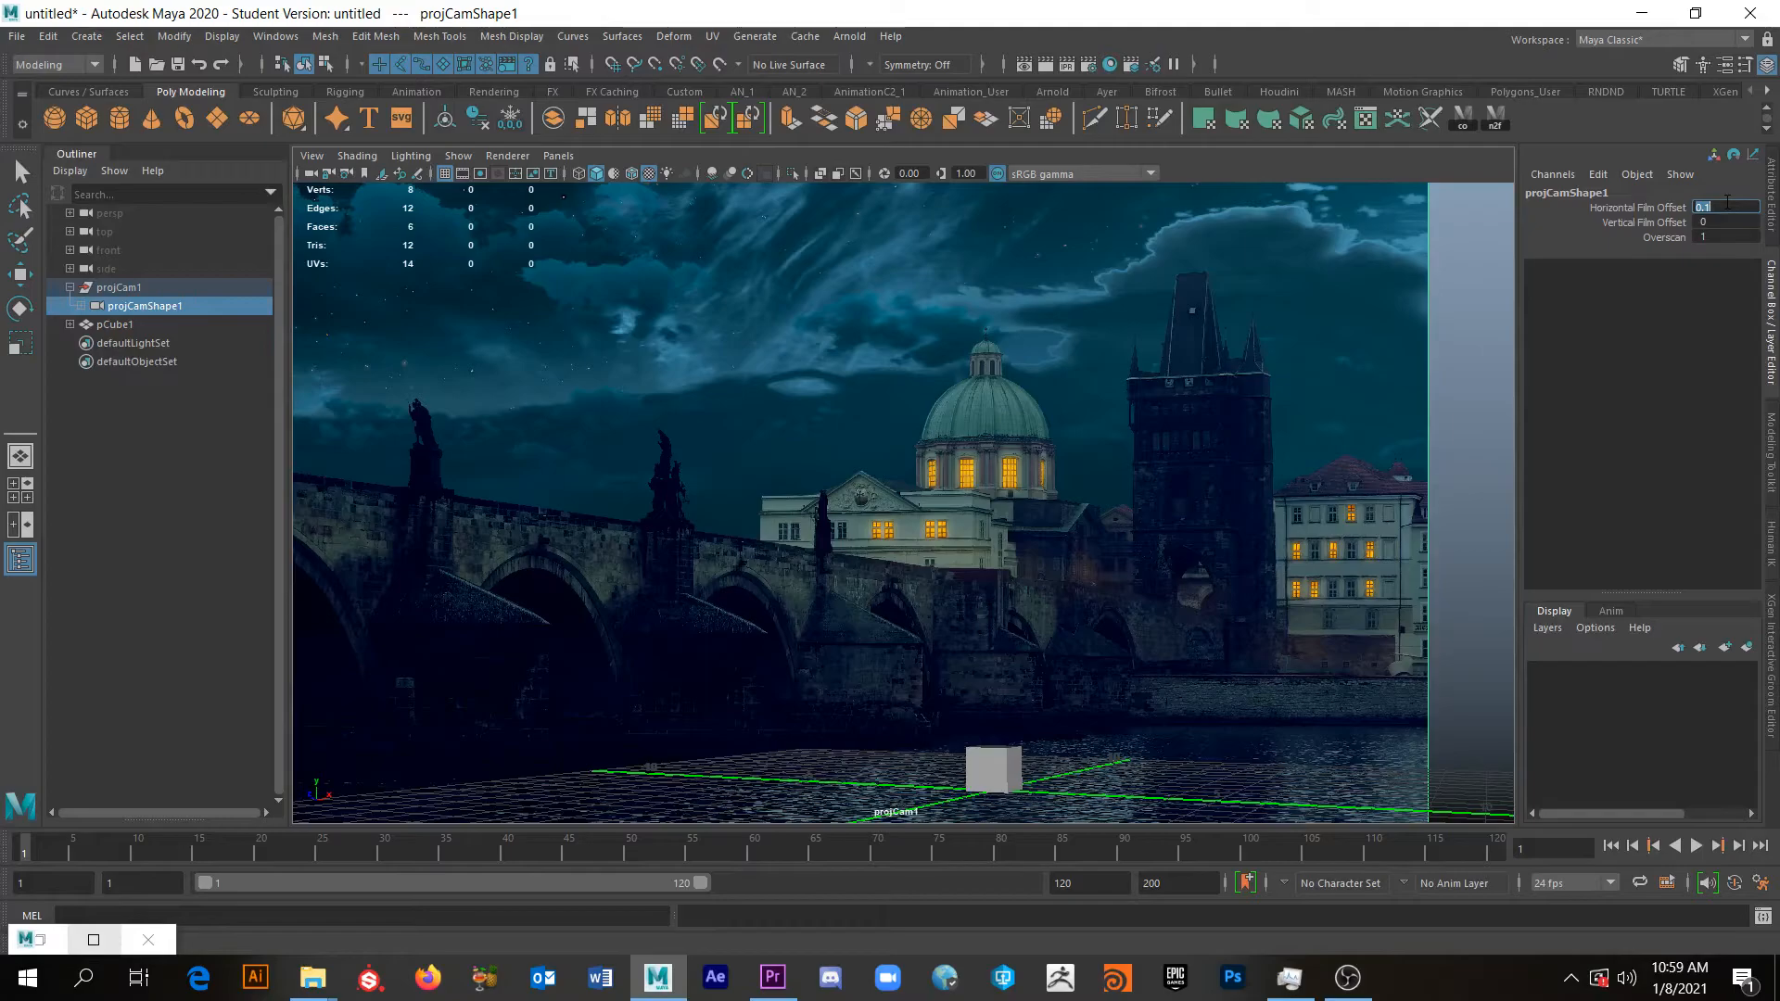
{"action": "type", "text": "0"}
{"action": "key", "text": "Return"}
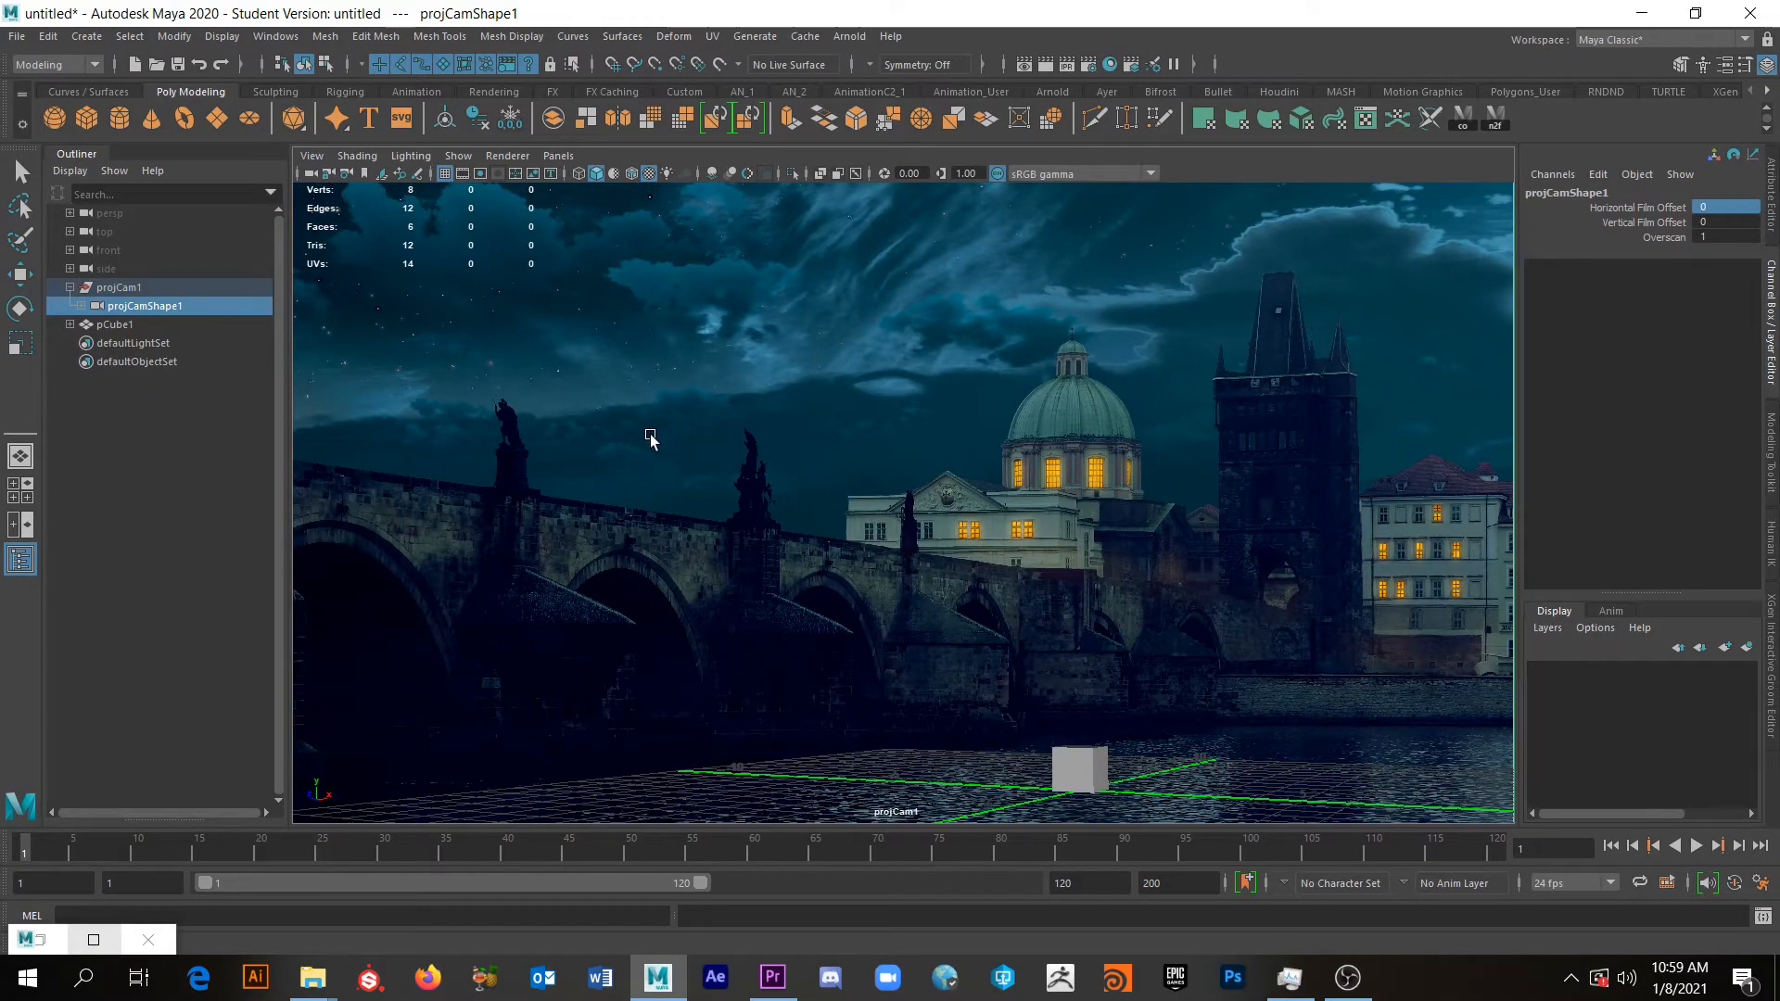
{"action": "mouse_move", "coordinate": [795, 529]}
{"action": "middle_mouse_down"}
{"action": "mouse_move", "coordinate": [822, 520]}
{"action": "mouse_move", "coordinate": [786, 526]}
{"action": "middle_mouse_up"}
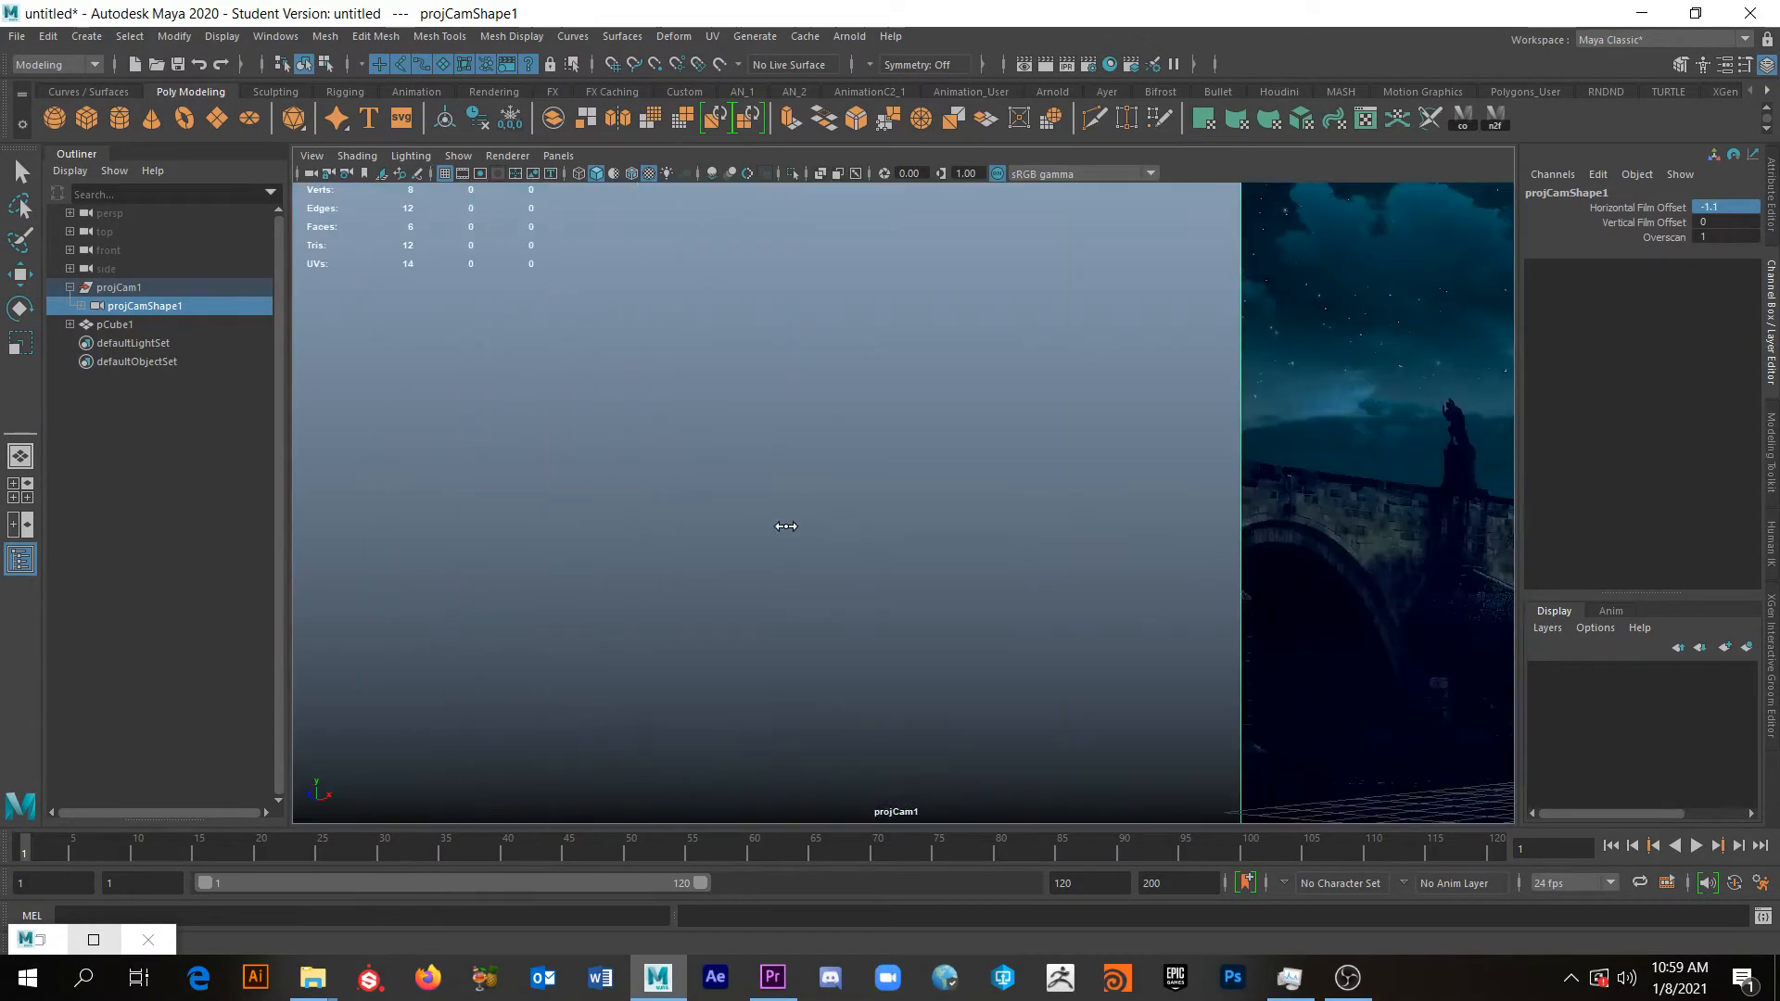
{"action": "key", "text": "ctrl+z"}
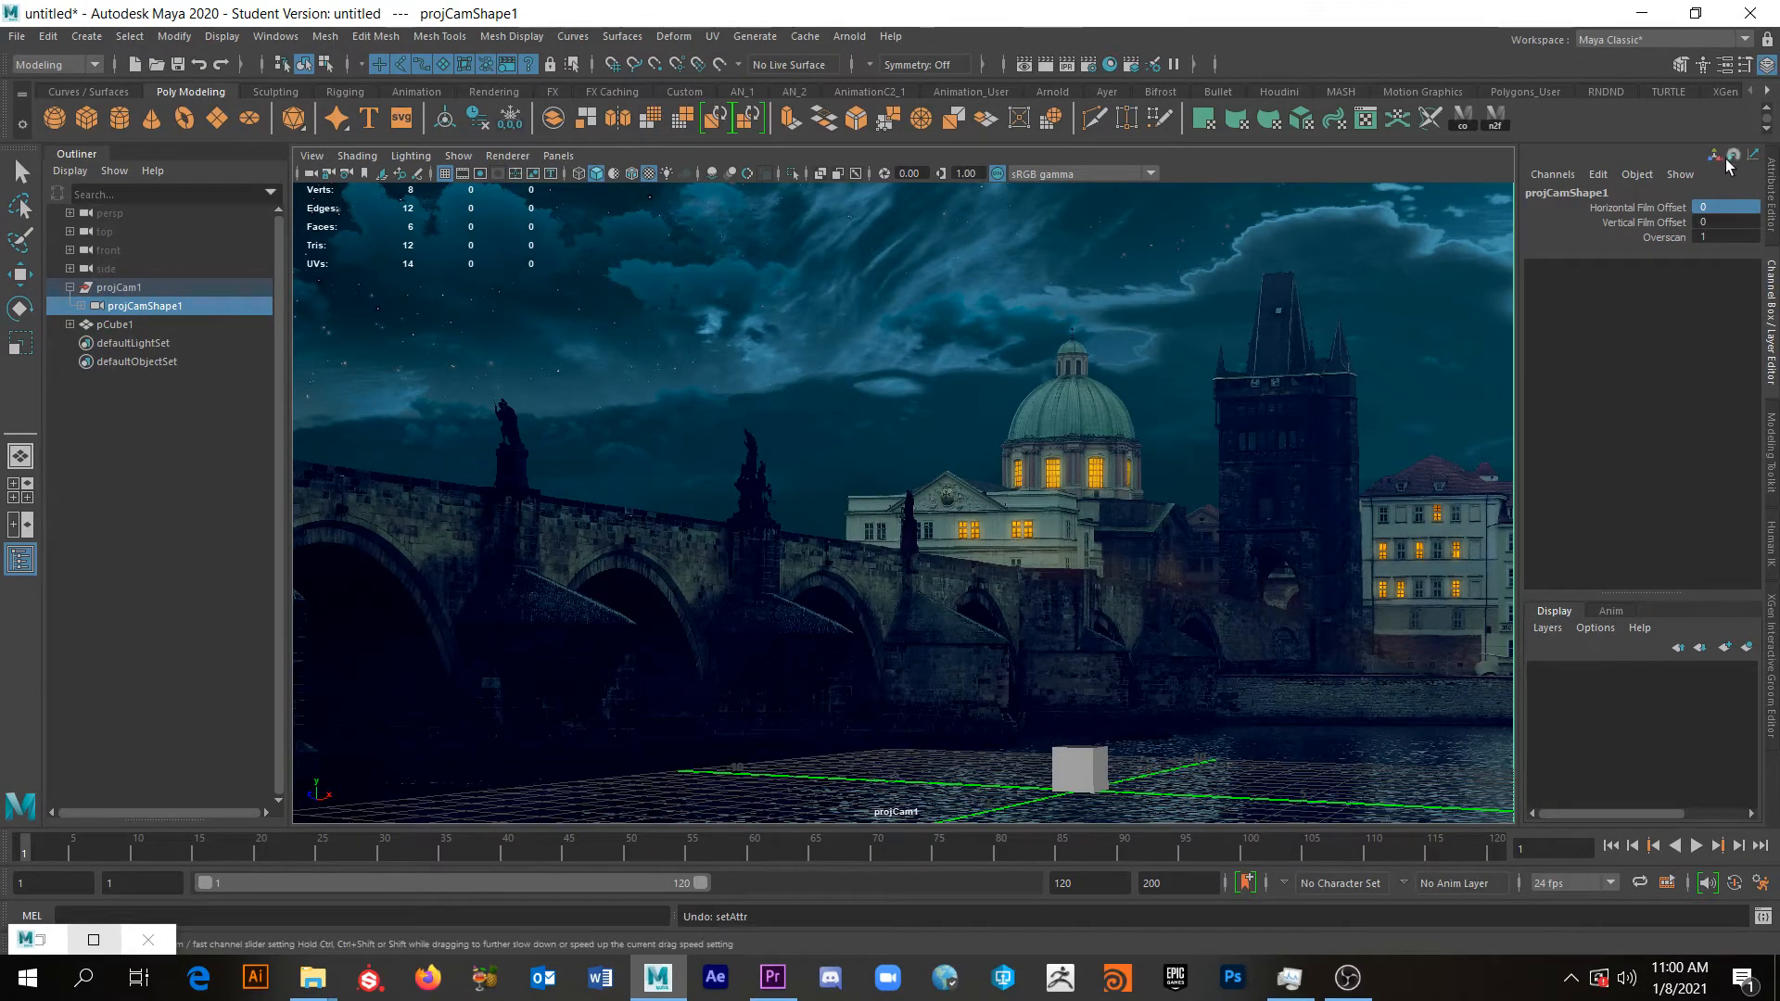
Slide projCamShape1's Horizontal Film Offset to about 0.223, and zoom into the matte painting by reducing Overscan to about 0.226.
{"action": "left_click", "coordinate": [1631, 208]}
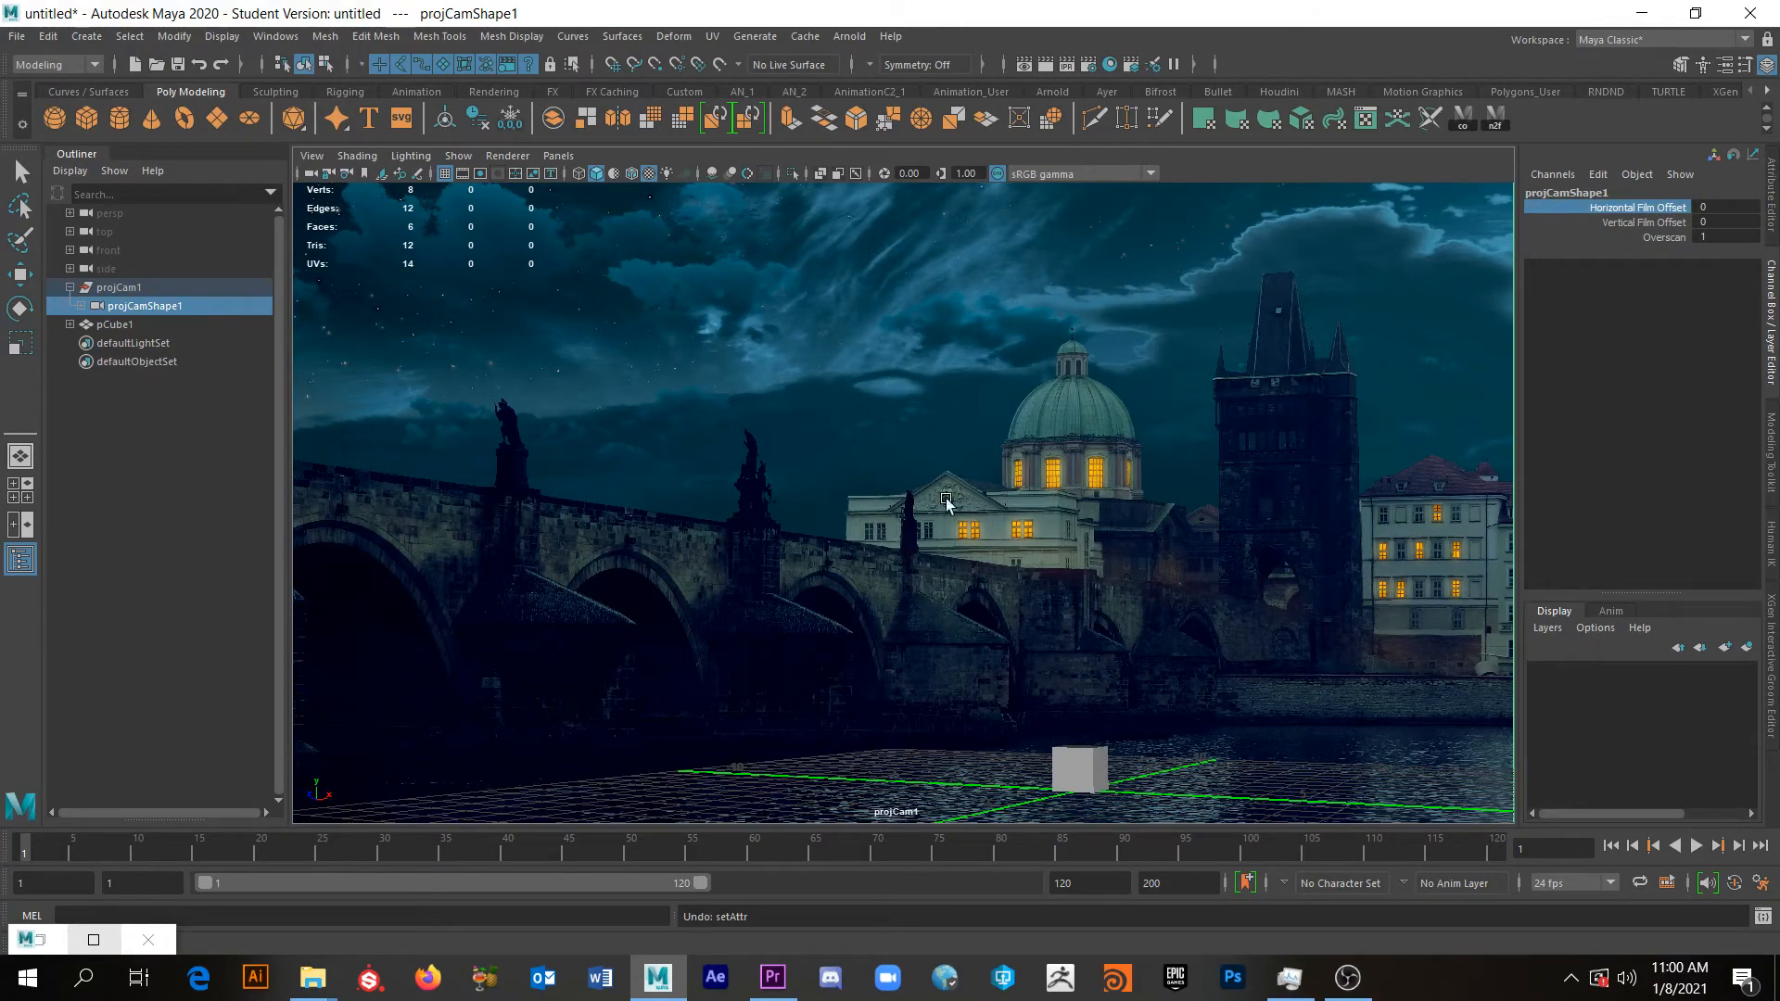
{"action": "mouse_move", "coordinate": [1003, 517]}
{"action": "middle_mouse_down"}
{"action": "mouse_move", "coordinate": [1280, 520]}
{"action": "mouse_move", "coordinate": [576, 504]}
{"action": "mouse_move", "coordinate": [1144, 520]}
{"action": "mouse_move", "coordinate": [643, 520]}
{"action": "mouse_move", "coordinate": [1004, 535]}
{"action": "middle_mouse_up"}
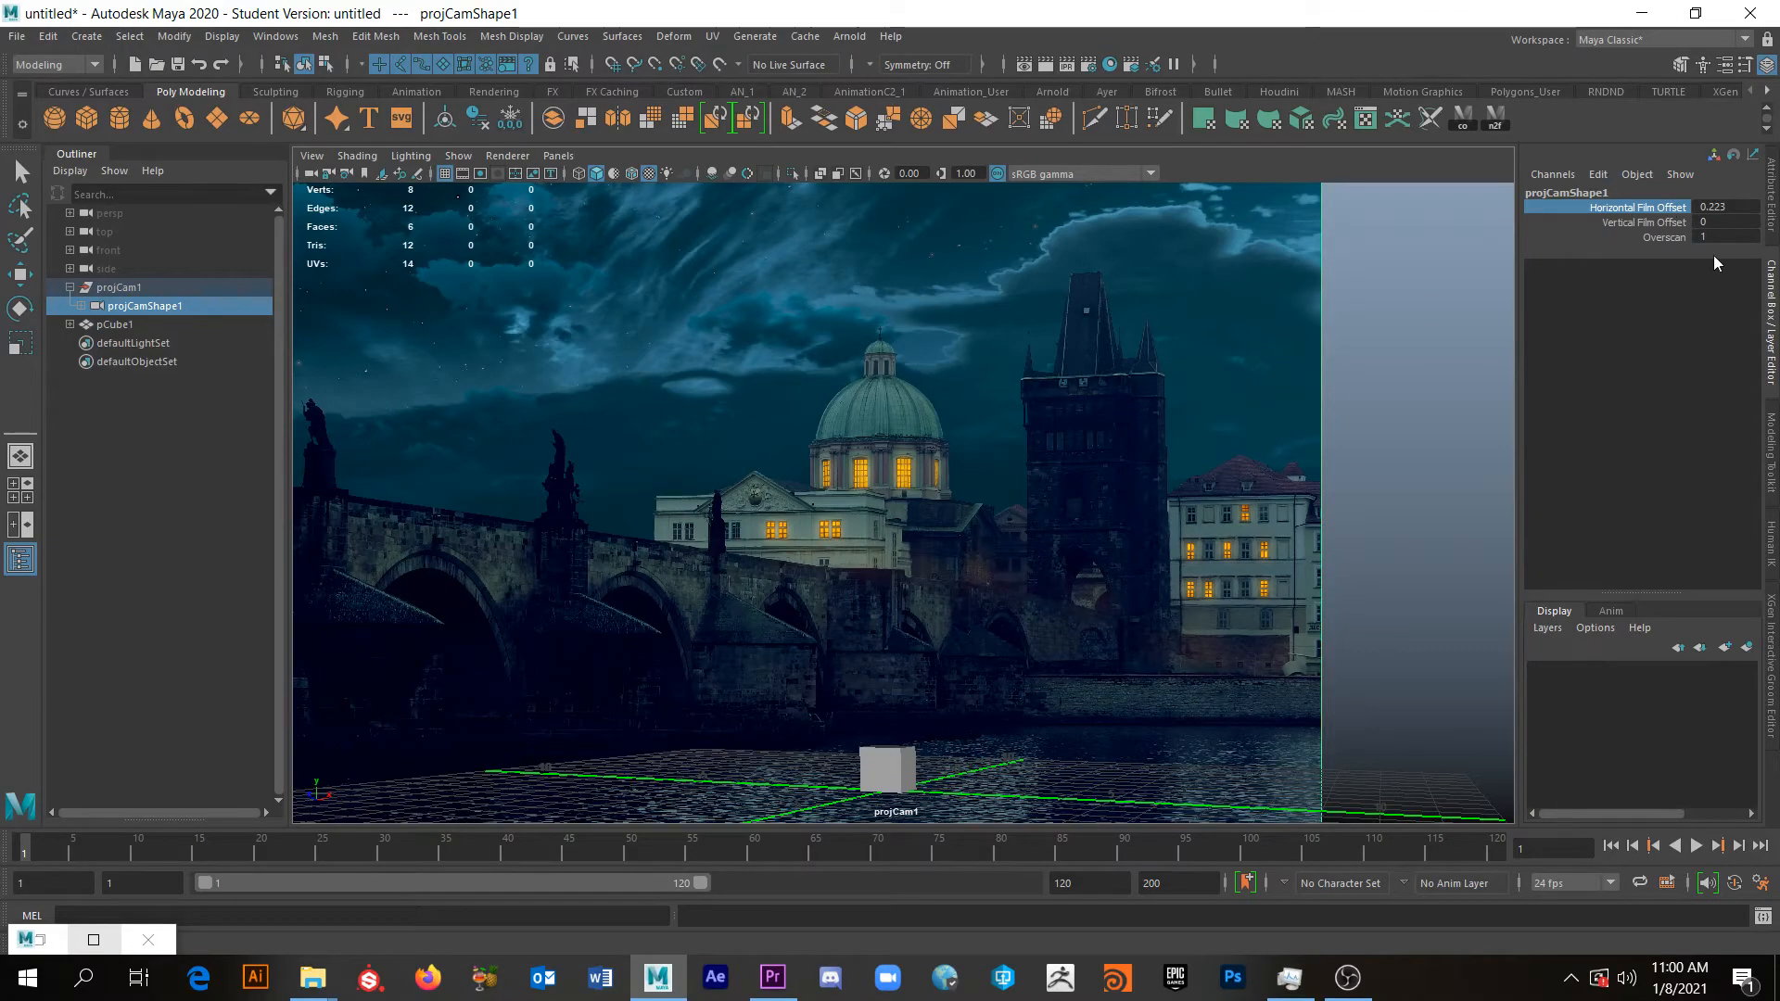
{"action": "left_click", "coordinate": [1666, 237]}
{"action": "middle_click_drag", "start_coordinate": [1166, 575], "coordinate": [788, 569]}
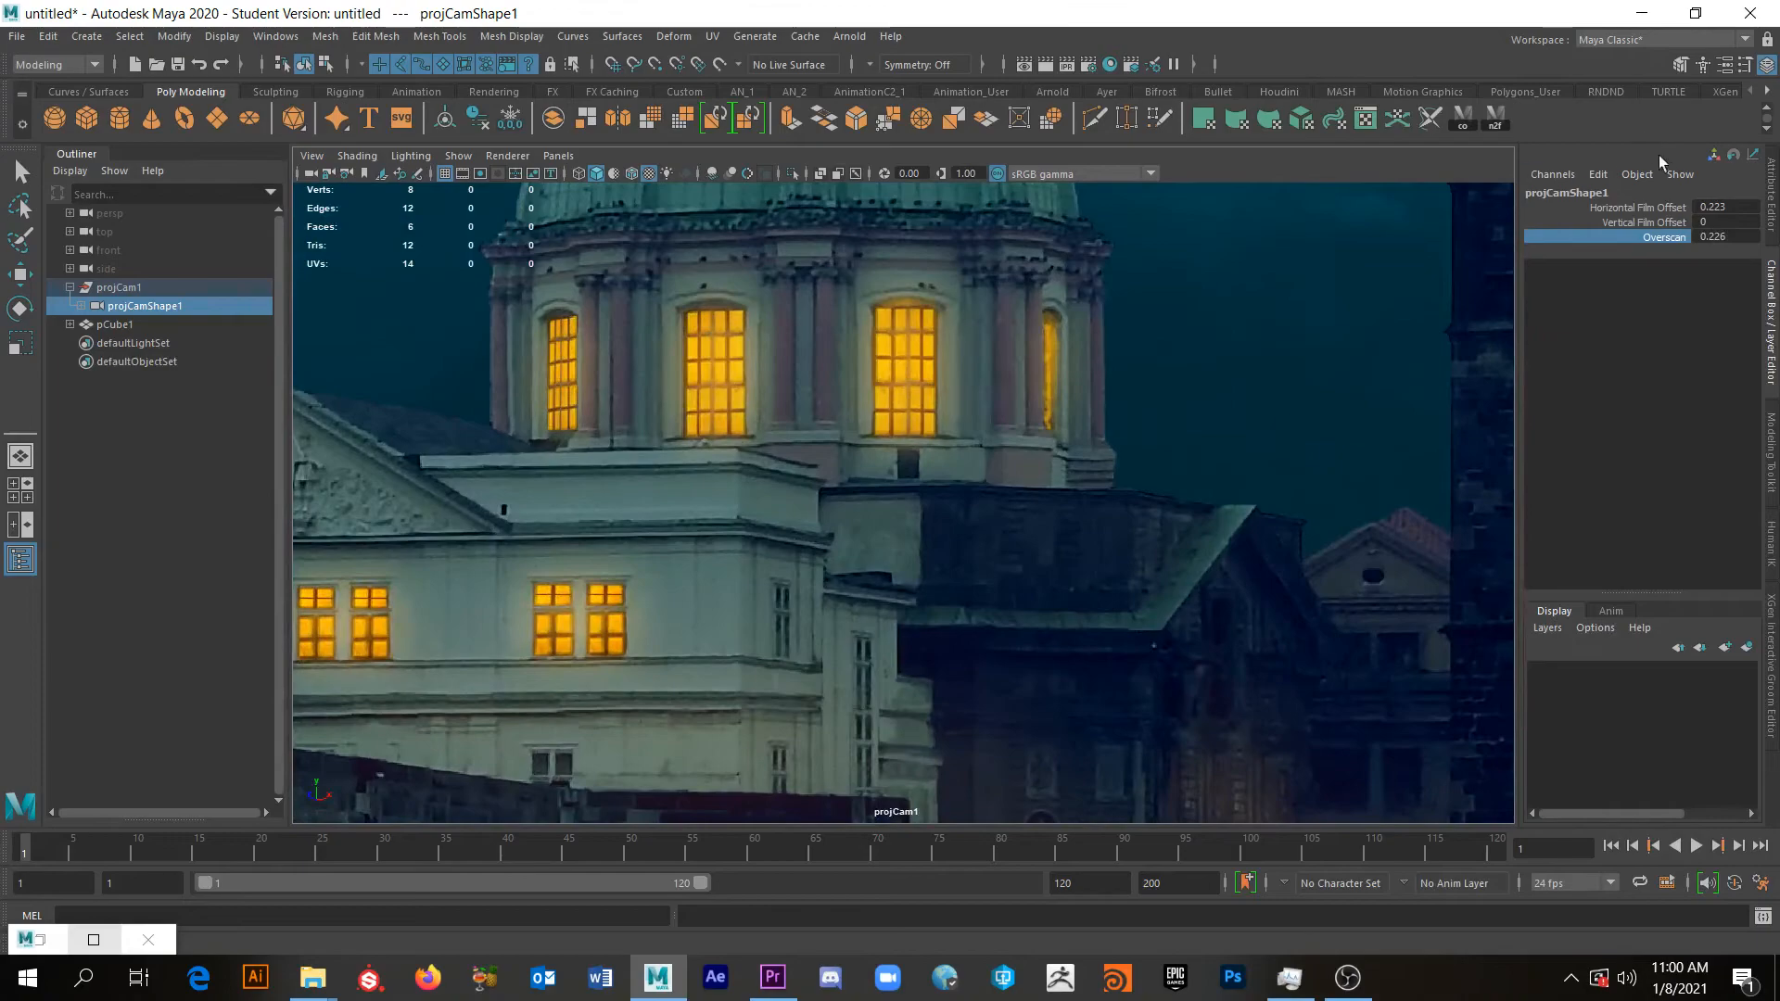
Shift the magnified matte painting by sliding Horizontal Film Offset to about 0.358 and Vertical Film Offset to about -0.043.
{"action": "left_click", "coordinate": [1659, 209]}
{"action": "middle_click_drag", "start_coordinate": [1164, 465], "coordinate": [1293, 463]}
{"action": "left_click", "coordinate": [1628, 223]}
{"action": "middle_click_drag", "start_coordinate": [893, 591], "coordinate": [798, 628]}
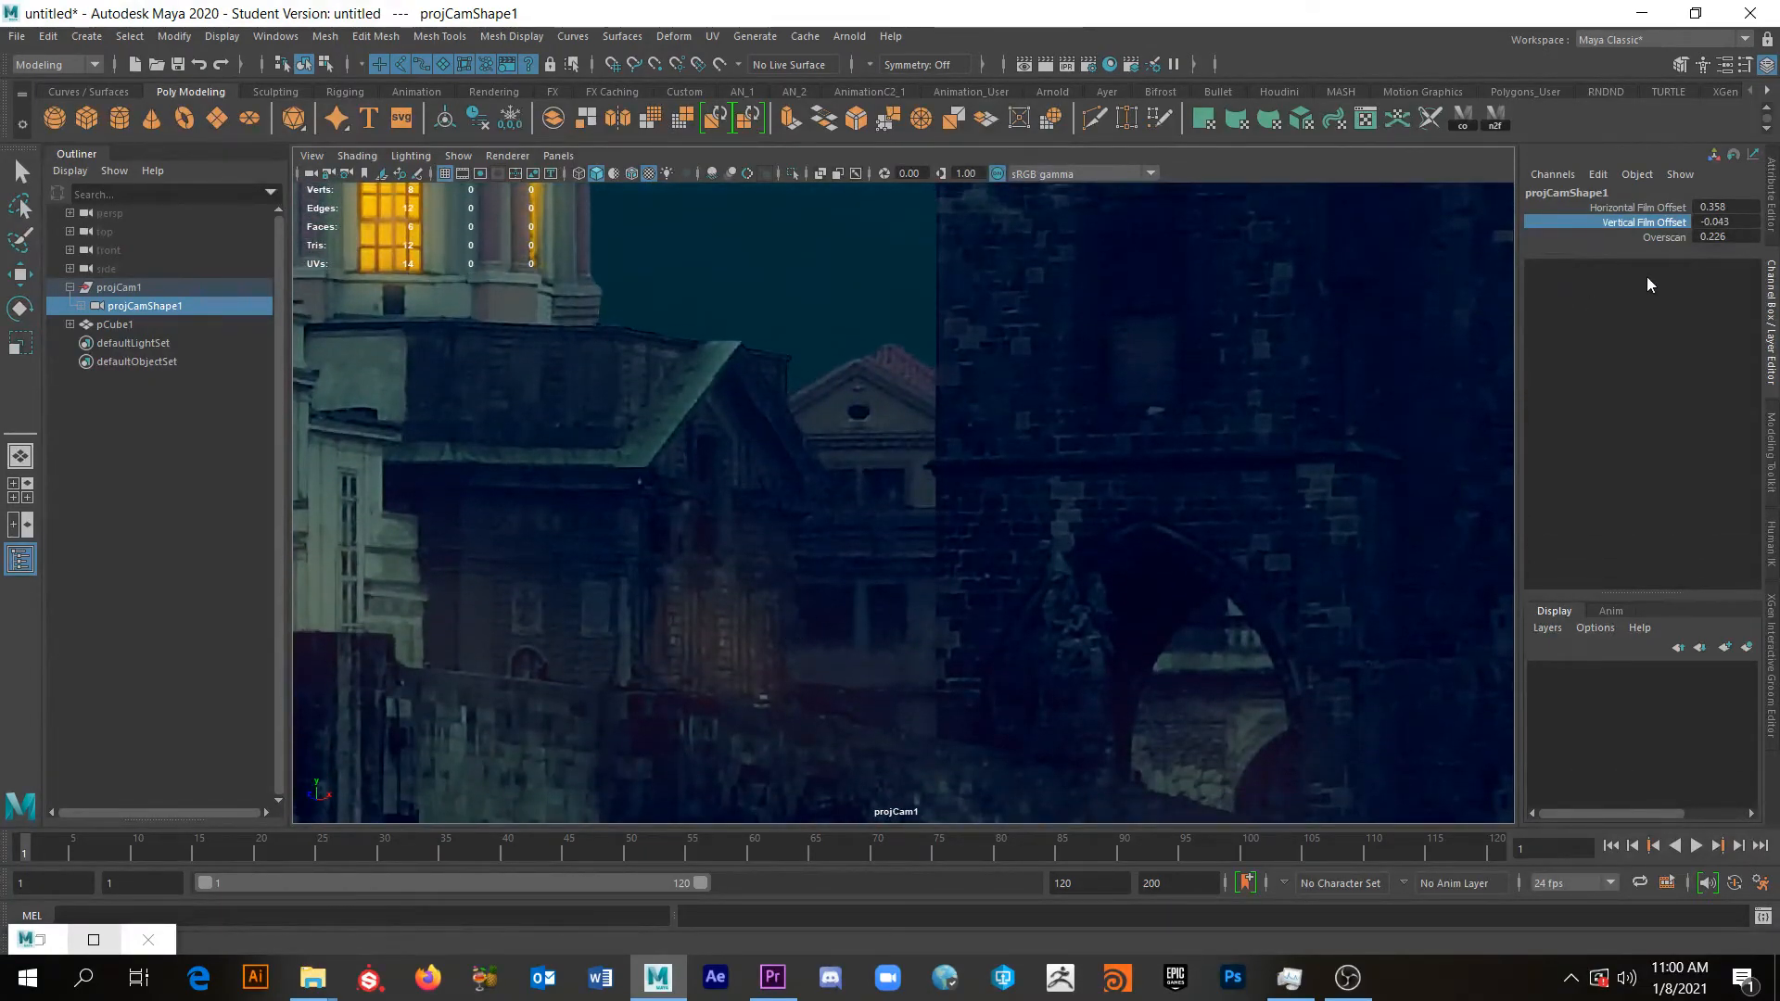
Inspect the bridge and tower base closer by sliding Overscan to about 0.184 and Vertical Film Offset to about -0.105.
{"action": "left_click", "coordinate": [1652, 239]}
{"action": "middle_click_drag", "start_coordinate": [961, 401], "coordinate": [923, 424]}
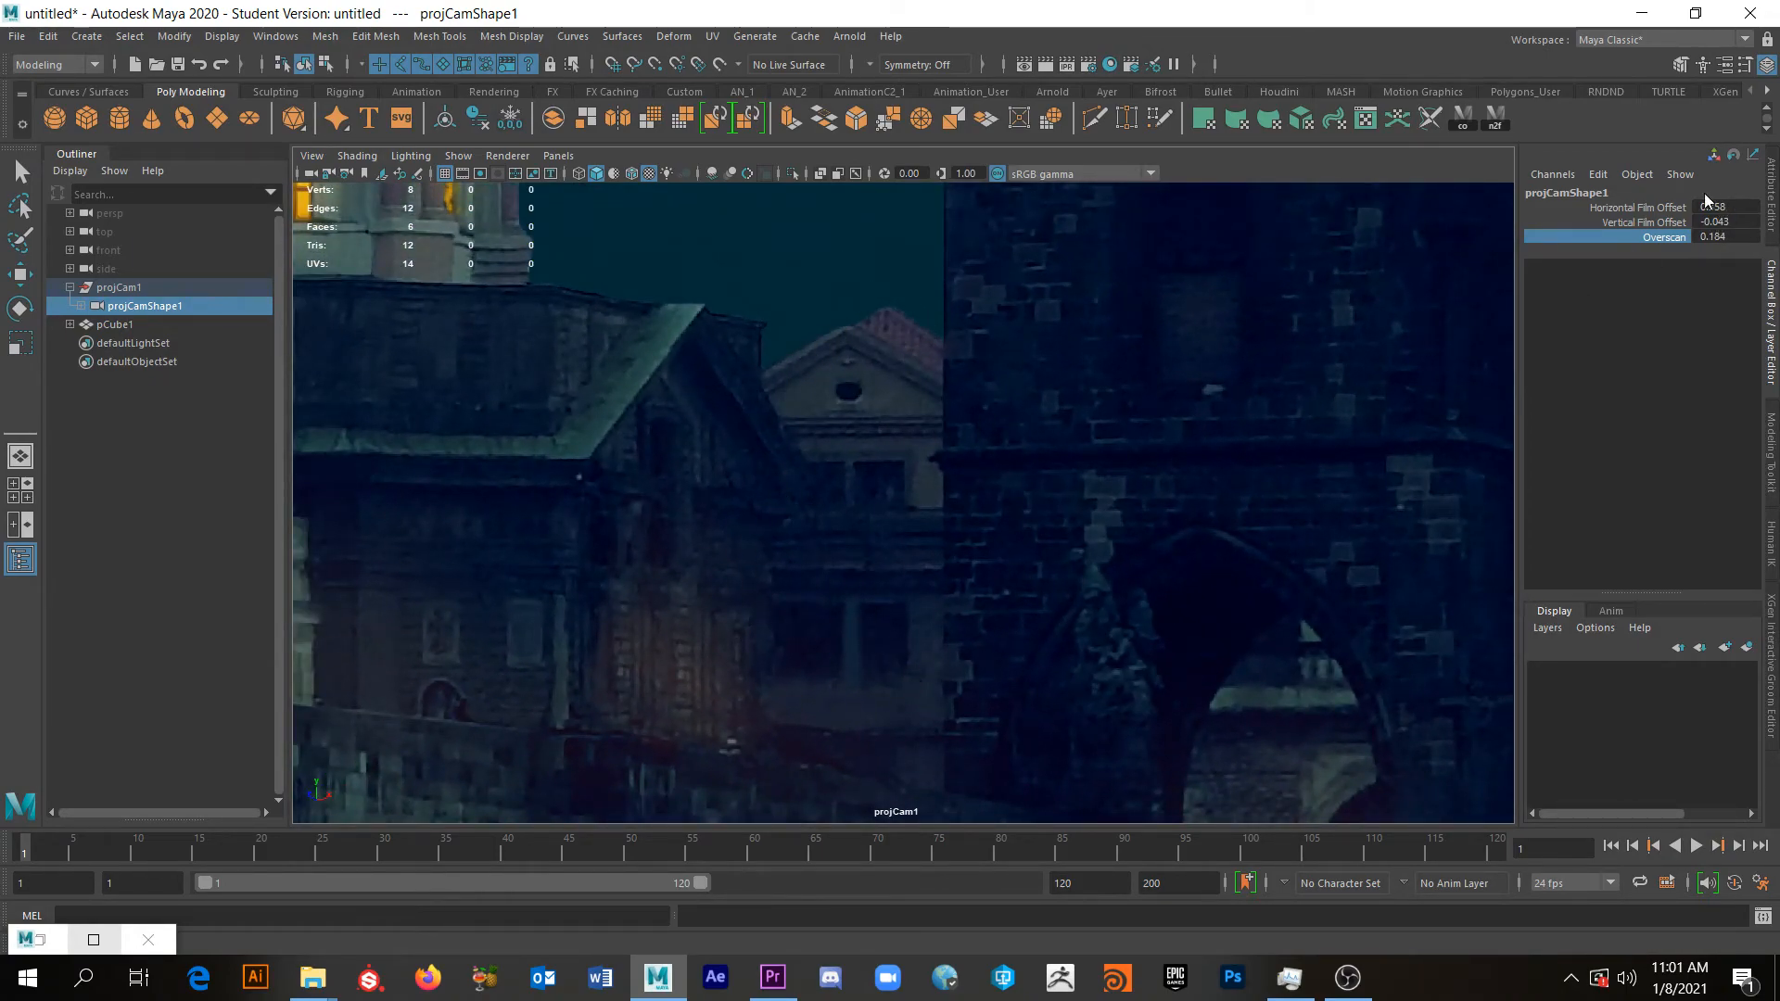
{"action": "left_click", "coordinate": [1650, 222]}
{"action": "middle_click_drag", "start_coordinate": [1099, 563], "coordinate": [982, 528]}
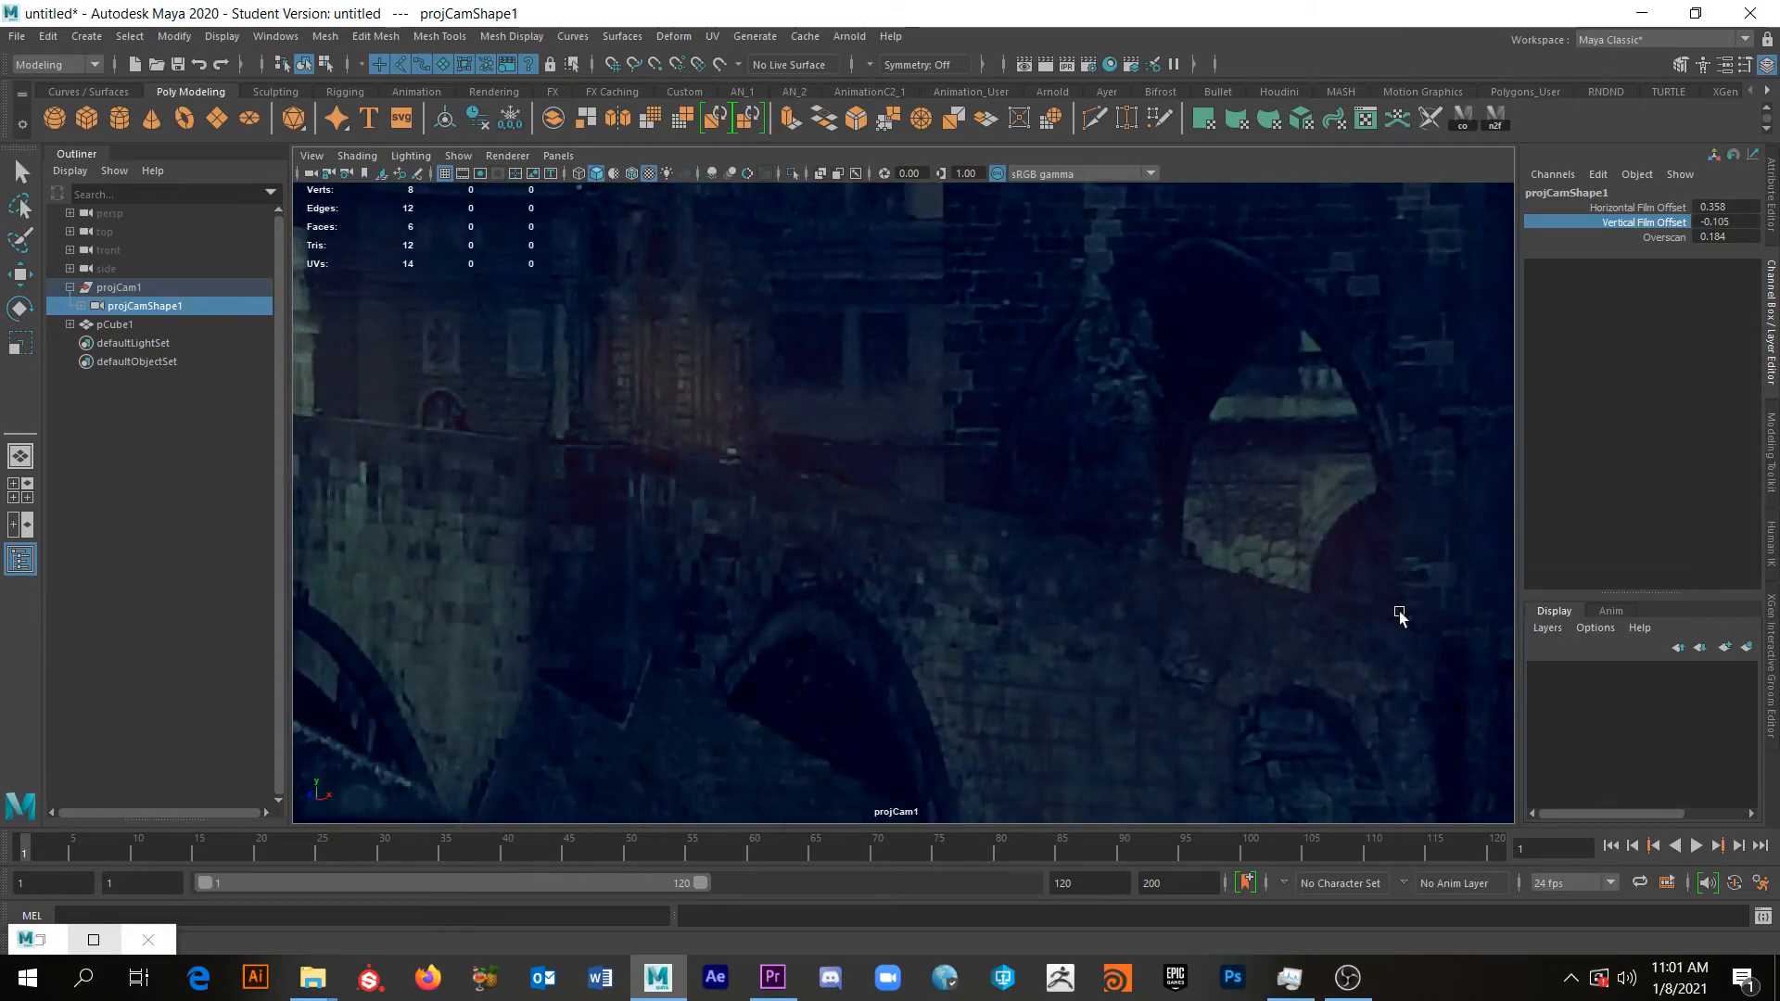
Reset projCamShape1's Horizontal and Vertical Film Offset to 0 and its Overscan to 1.
{"action": "left_click", "coordinate": [1719, 208]}
{"action": "type", "text": "0"}
{"action": "key", "text": "Tab"}
{"action": "type", "text": "0"}
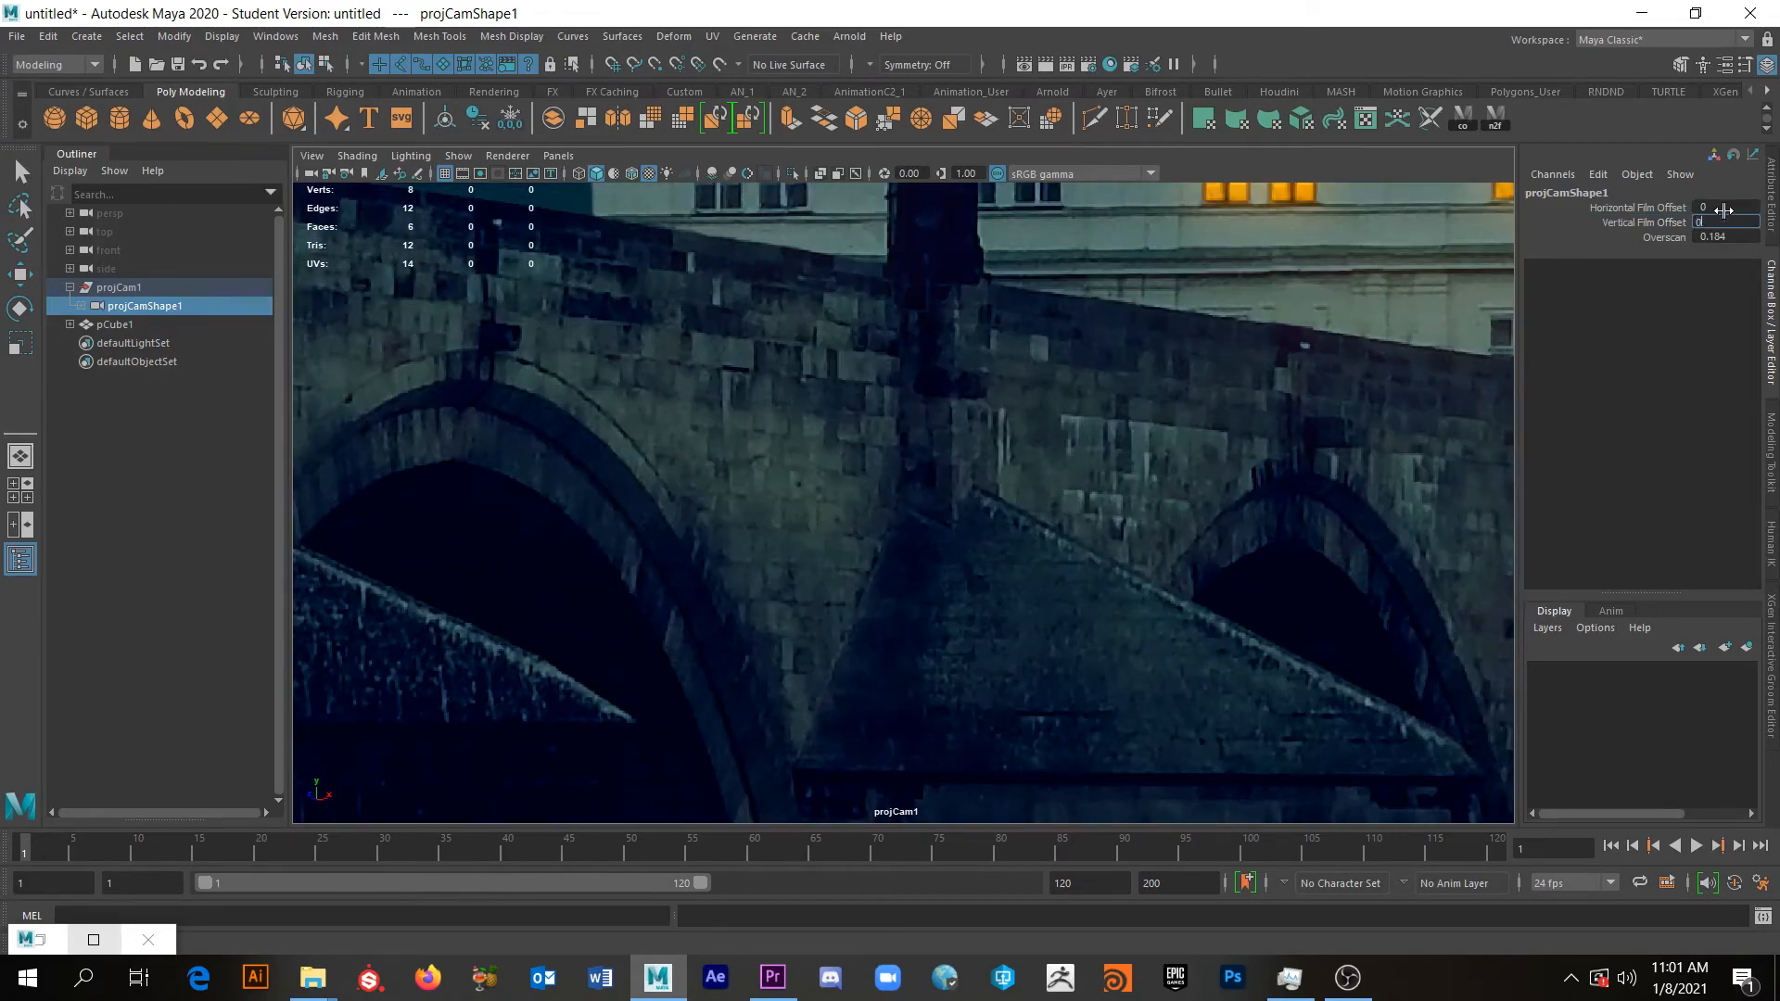
{"action": "key", "text": "Tab"}
{"action": "type", "text": "1"}
{"action": "key", "text": "Return"}
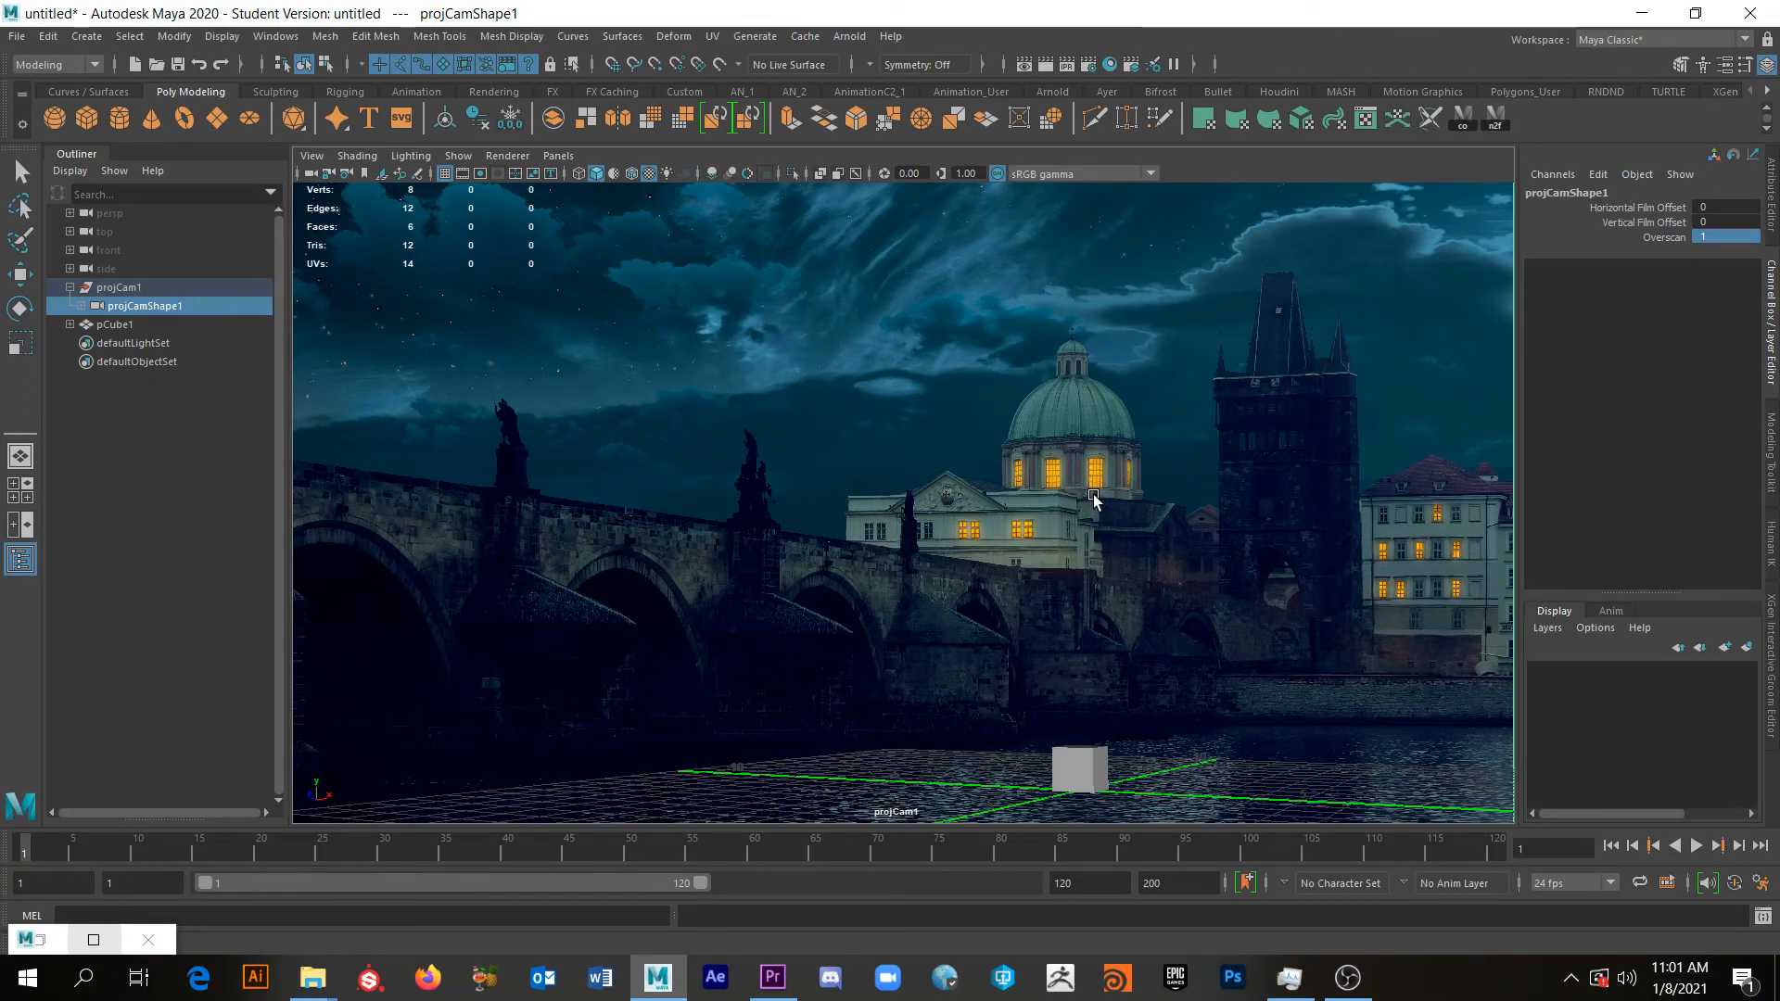
With the projCam1 transform selected, try sliding its shape's Horizontal and Vertical Film Offset in the viewport, undoing each change.
{"action": "left_click", "coordinate": [137, 286]}
{"action": "key", "text": "w"}
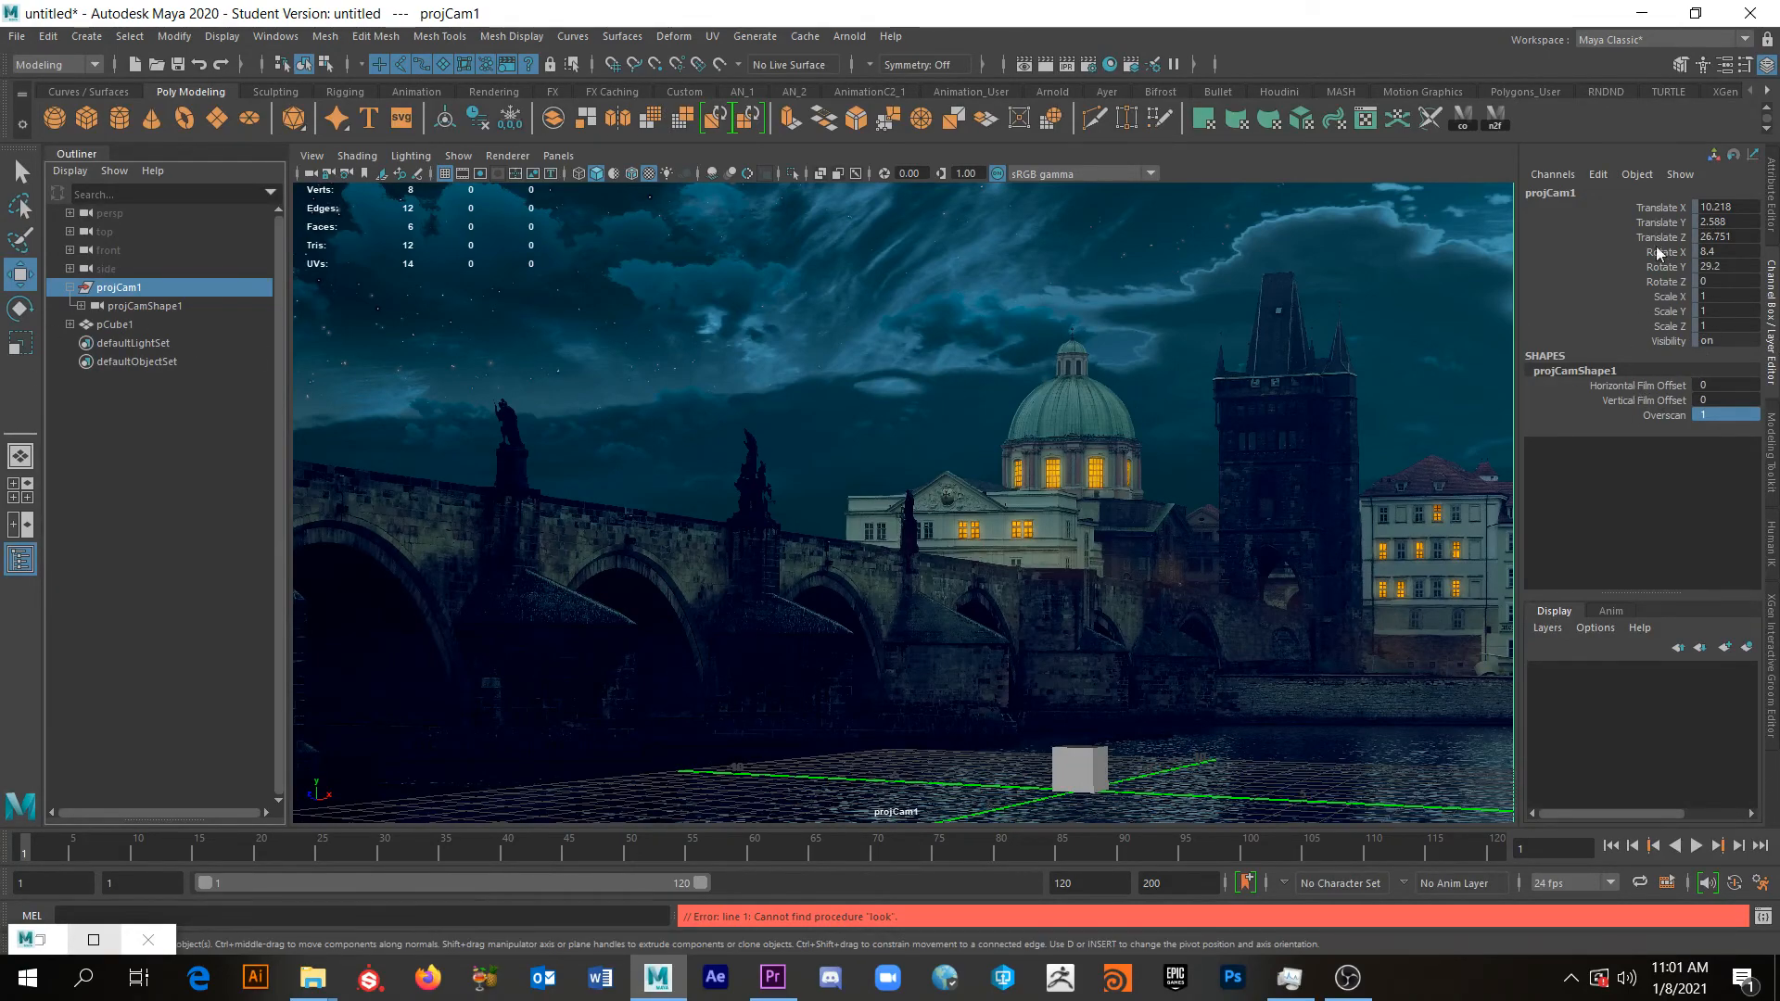
{"action": "left_click", "coordinate": [1638, 385]}
{"action": "middle_click_drag", "start_coordinate": [1159, 516], "coordinate": [1475, 540]}
{"action": "key", "text": "ctrl+z"}
{"action": "left_click", "coordinate": [1644, 400]}
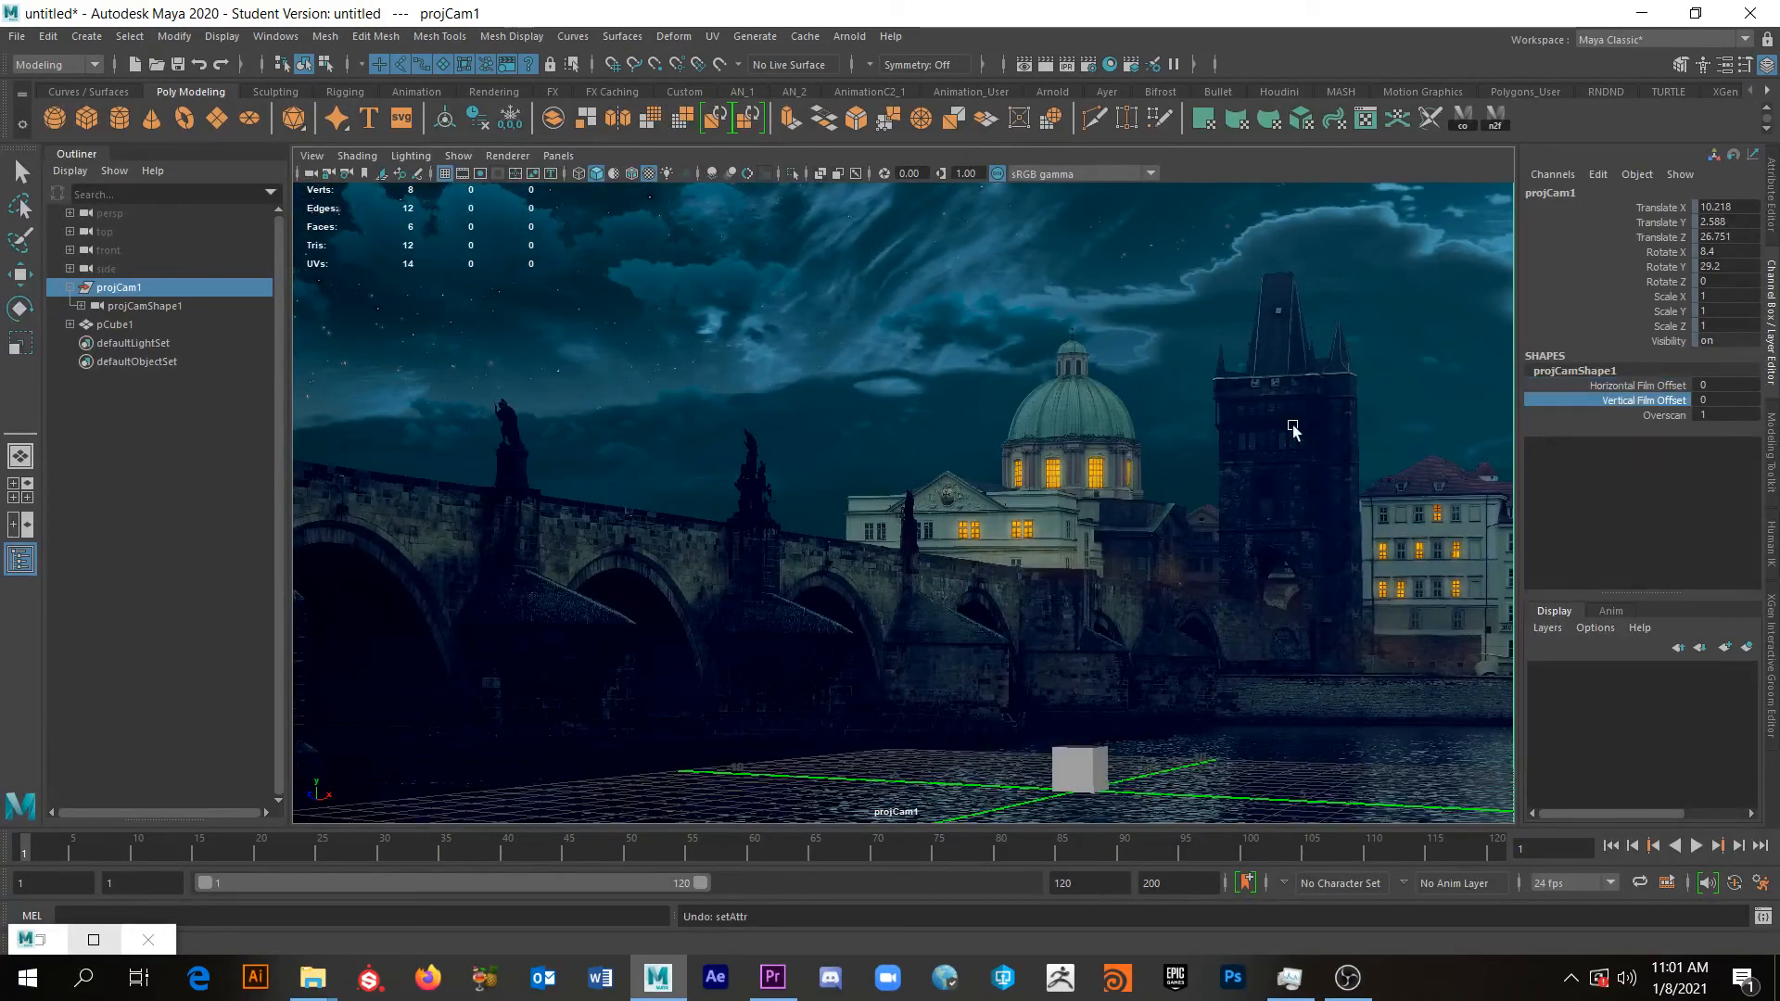
{"action": "middle_click_drag", "start_coordinate": [1410, 426], "coordinate": [1006, 444]}
{"action": "key", "text": "ctrl+z"}
With projCamShape1 selected directly, try sliding its Horizontal Film Offset, undo the change, and reselect projCam1.
{"action": "left_click", "coordinate": [176, 305]}
{"action": "left_click", "coordinate": [1637, 206]}
{"action": "middle_click_drag", "start_coordinate": [1101, 541], "coordinate": [1008, 537]}
{"action": "key", "text": "ctrl+z"}
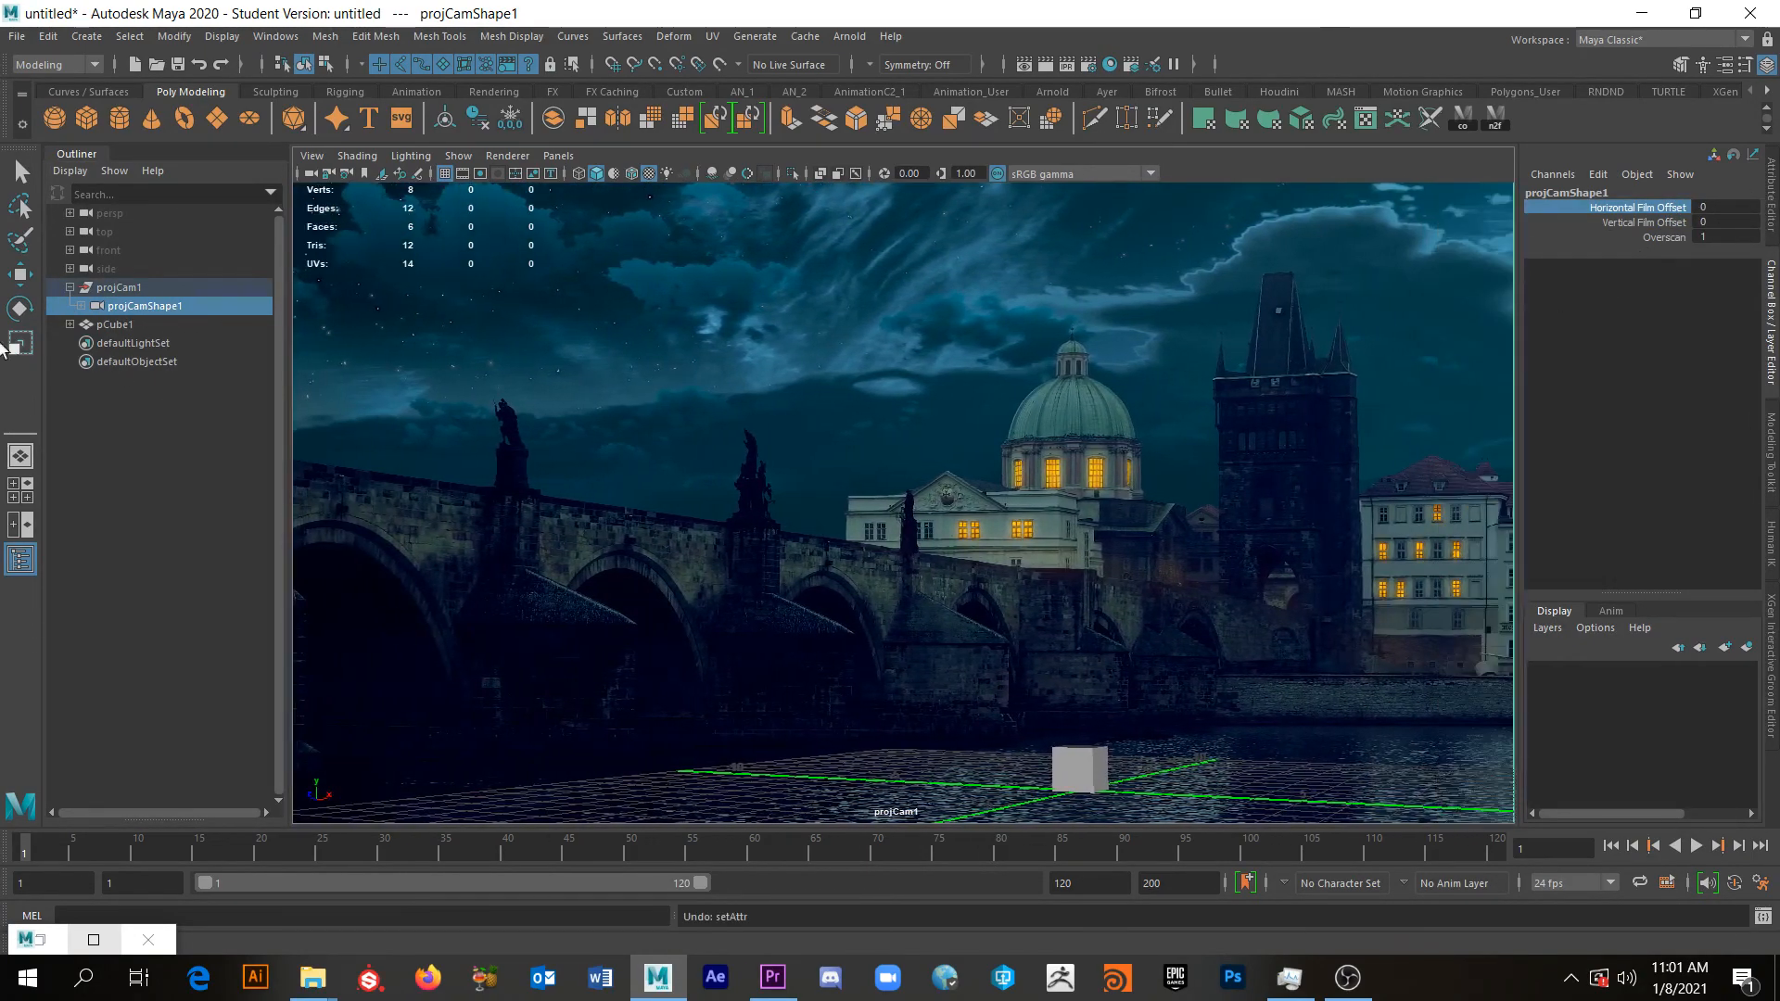
{"action": "left_click", "coordinate": [139, 287]}
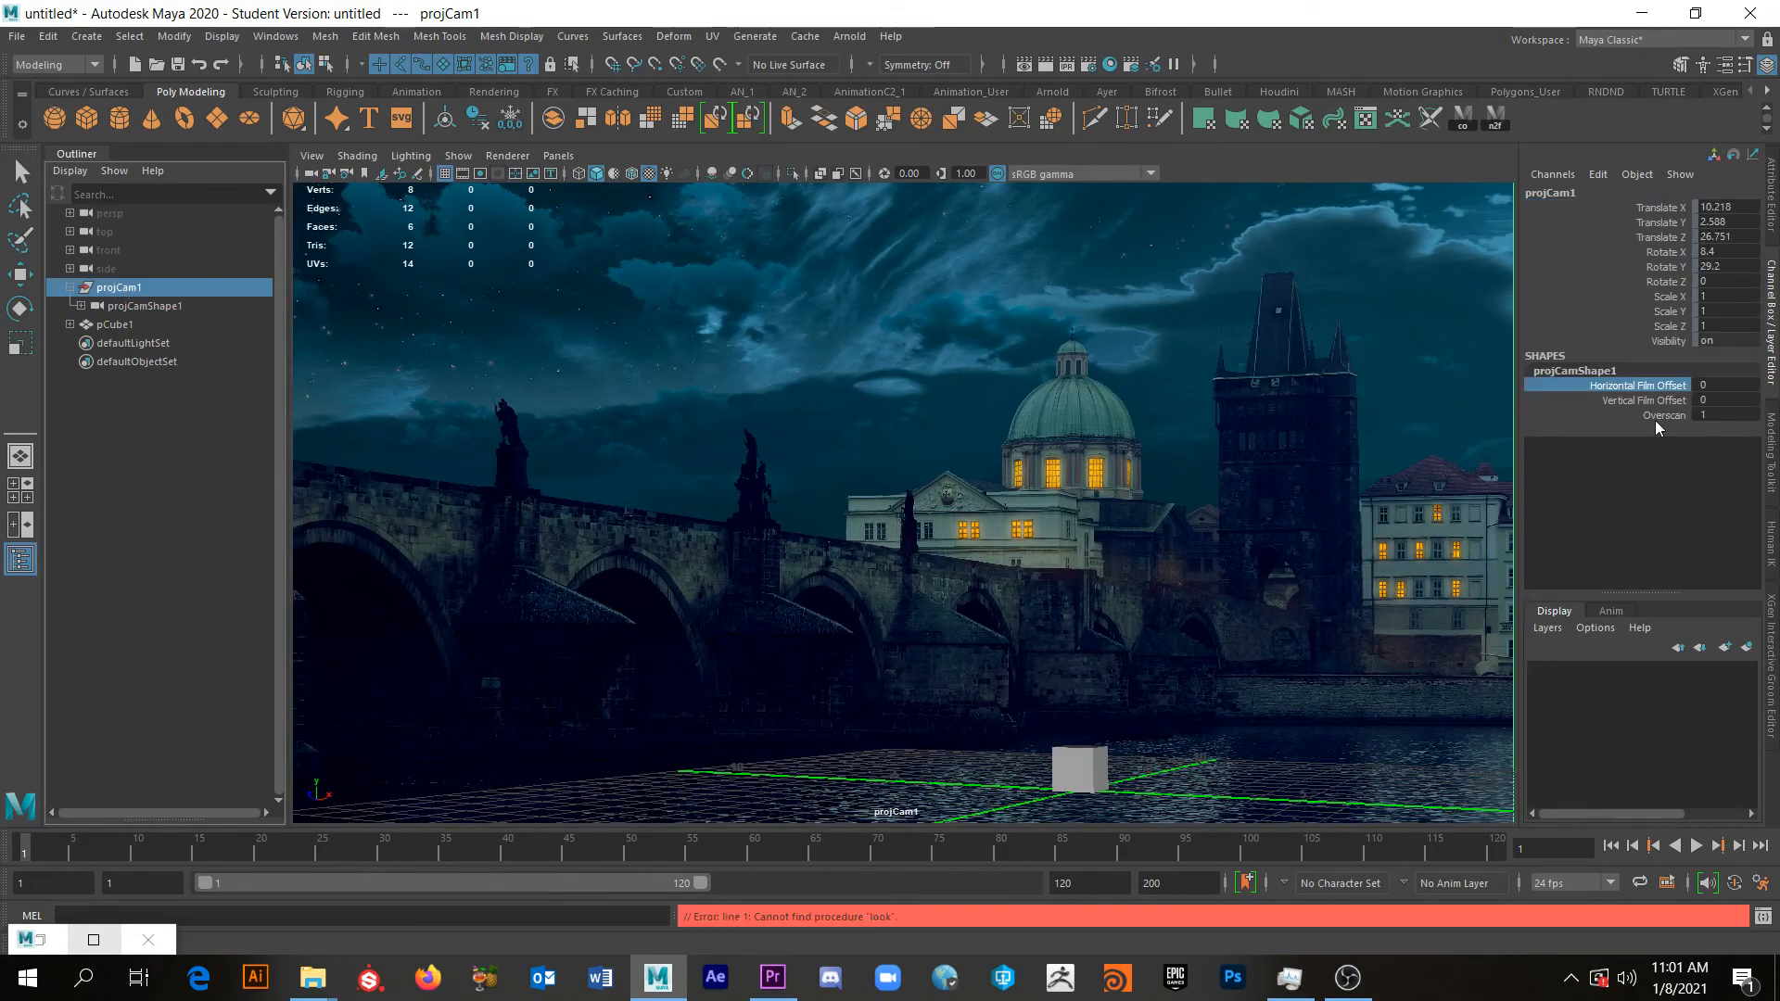